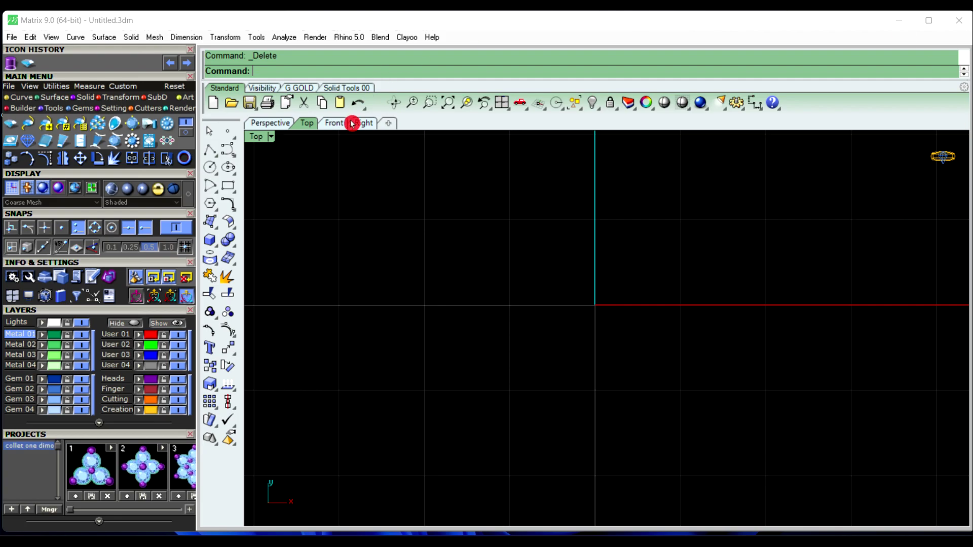
Load a 2.50 mm round diamond (0.059 ct) from the Gem Loader at the origin.
{"action": "left_click", "coordinate": [13, 125]}
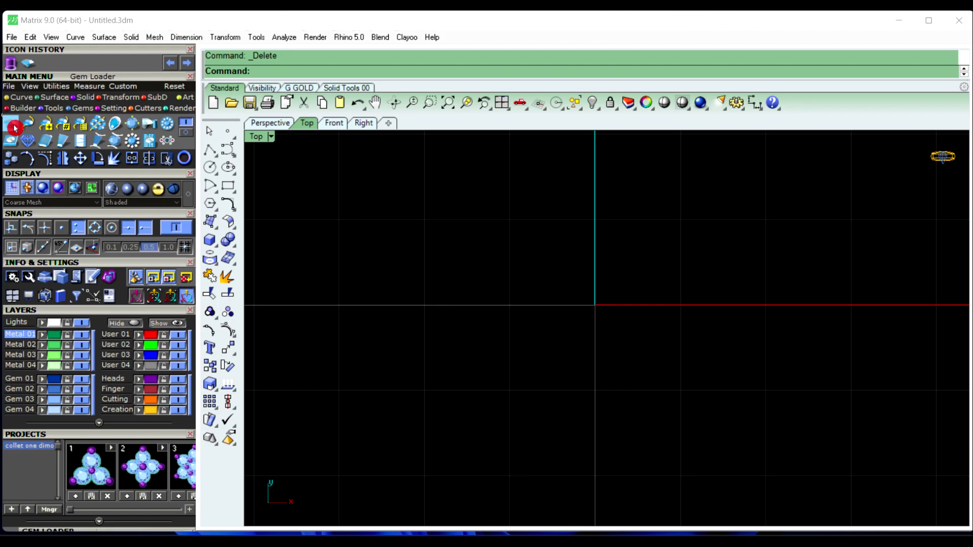
{"action": "scroll", "coordinate": [147, 431], "scroll_direction": "down", "scroll_amount": 3}
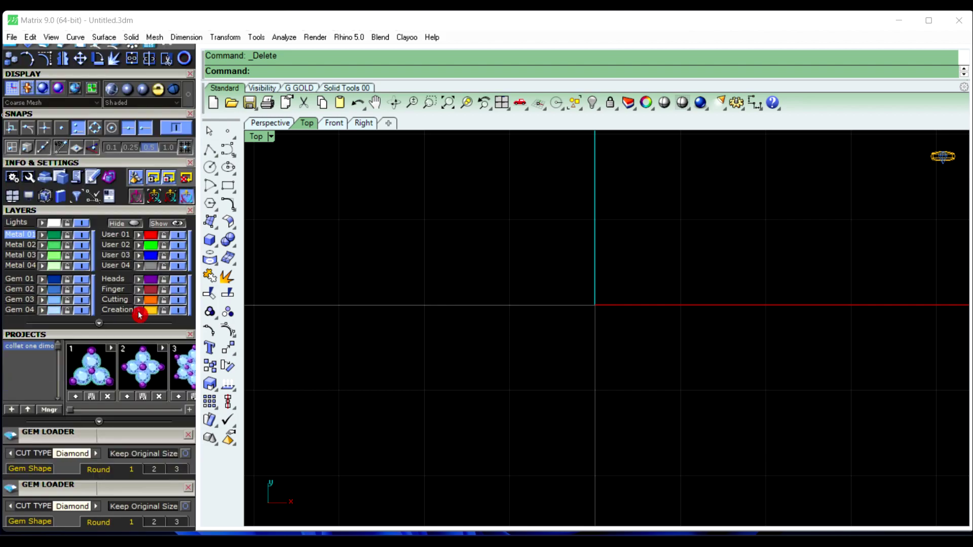
{"action": "scroll", "coordinate": [148, 421], "scroll_direction": "down", "scroll_amount": 1}
{"action": "scroll", "coordinate": [147, 410], "scroll_direction": "down", "scroll_amount": 1}
{"action": "mouse_move", "coordinate": [148, 408]}
{"action": "left_mouse_down"}
{"action": "mouse_move", "coordinate": [128, 458]}
{"action": "mouse_move", "coordinate": [169, 432]}
{"action": "left_mouse_up"}
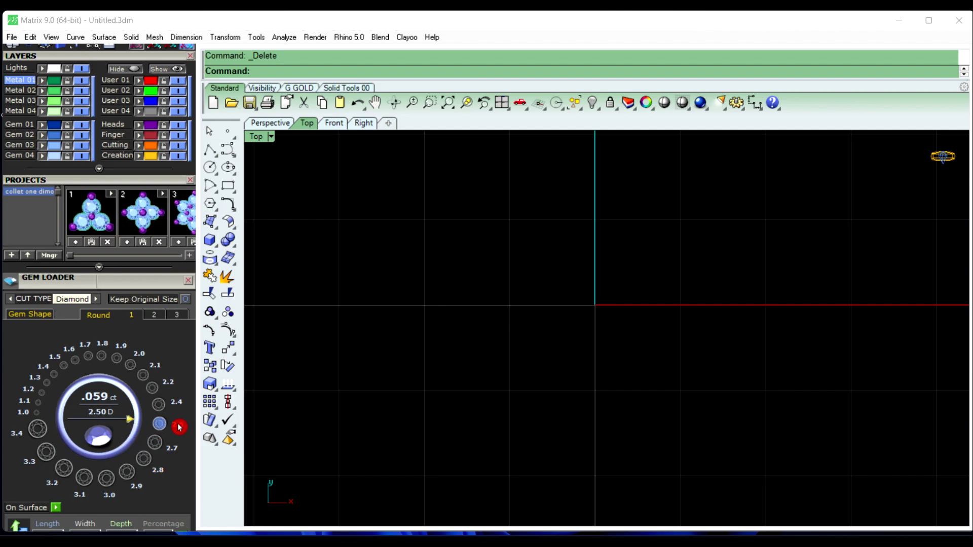
{"action": "left_click", "coordinate": [180, 428]}
{"action": "scroll", "coordinate": [431, 397], "scroll_direction": "down", "scroll_amount": 3}
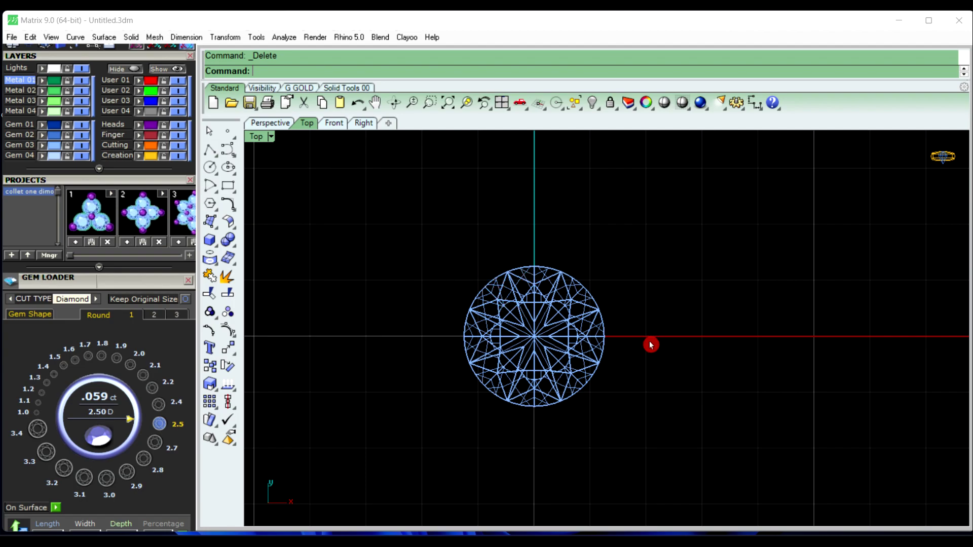
Draw a 2.5 × 2.5 rectangle centred on the origin around the diamond.
{"action": "left_click", "coordinate": [236, 192]}
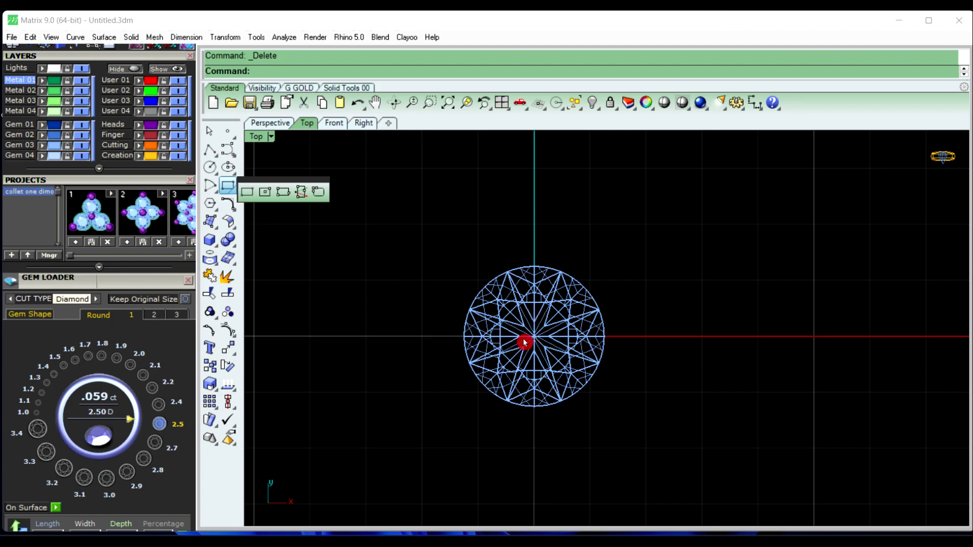
{"action": "left_click", "coordinate": [247, 192]}
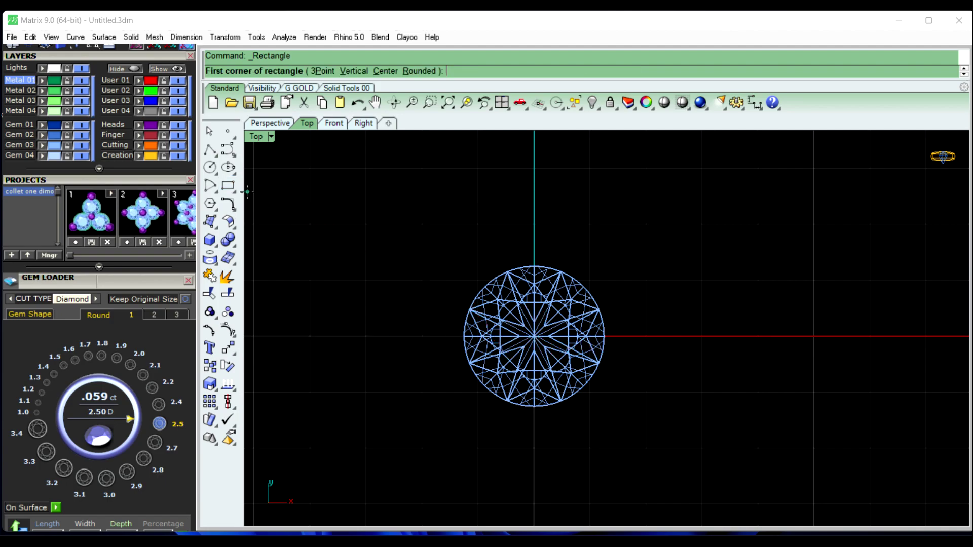
{"action": "left_click", "coordinate": [386, 73]}
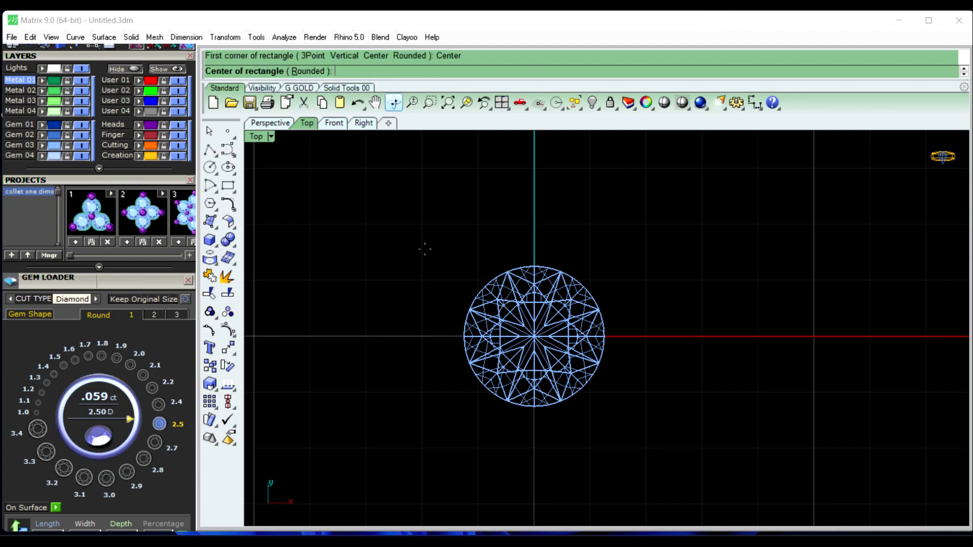
{"action": "type", "text": "0"}
{"action": "key", "text": "Return"}
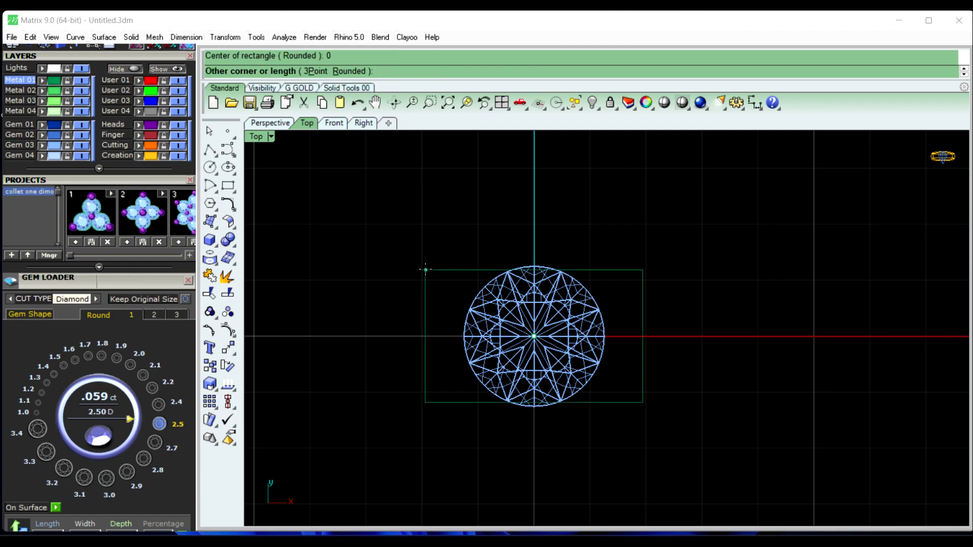
{"action": "type", "text": "2.5"}
{"action": "key", "text": "Return"}
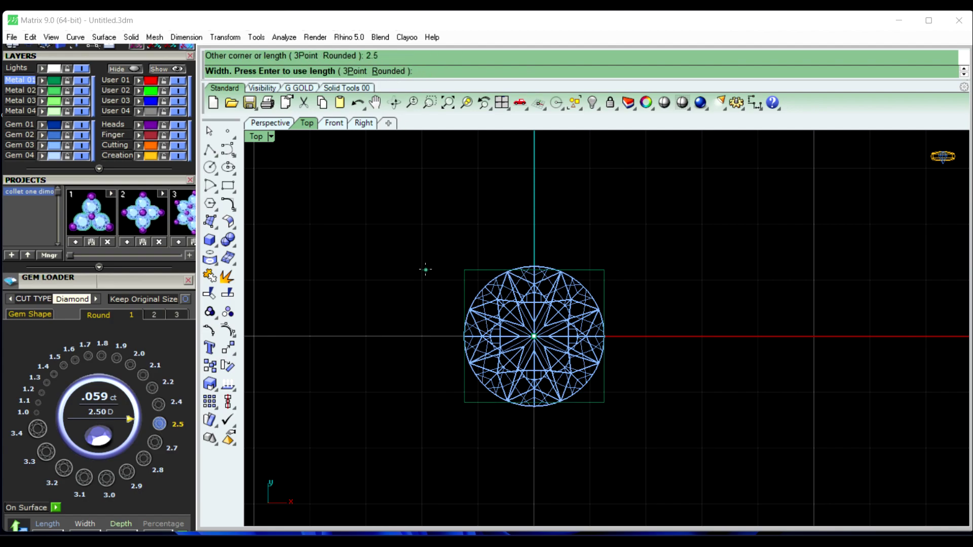
{"action": "type", "text": "2.5"}
{"action": "key", "text": "Return"}
{"action": "scroll", "coordinate": [580, 294], "scroll_direction": "up", "scroll_amount": 3}
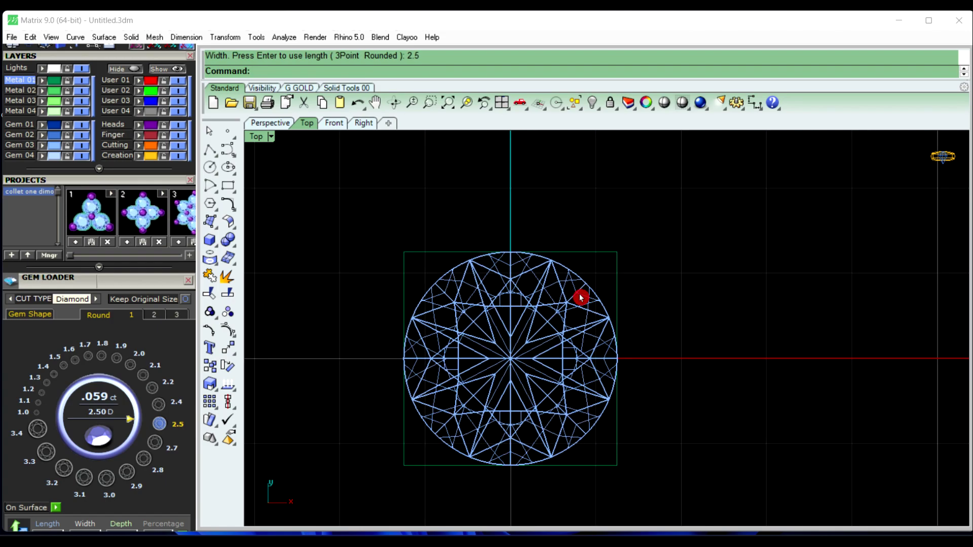
{"action": "scroll", "coordinate": [580, 266], "scroll_direction": "up", "scroll_amount": 2}
{"action": "scroll", "coordinate": [472, 325], "scroll_direction": "up", "scroll_amount": 3}
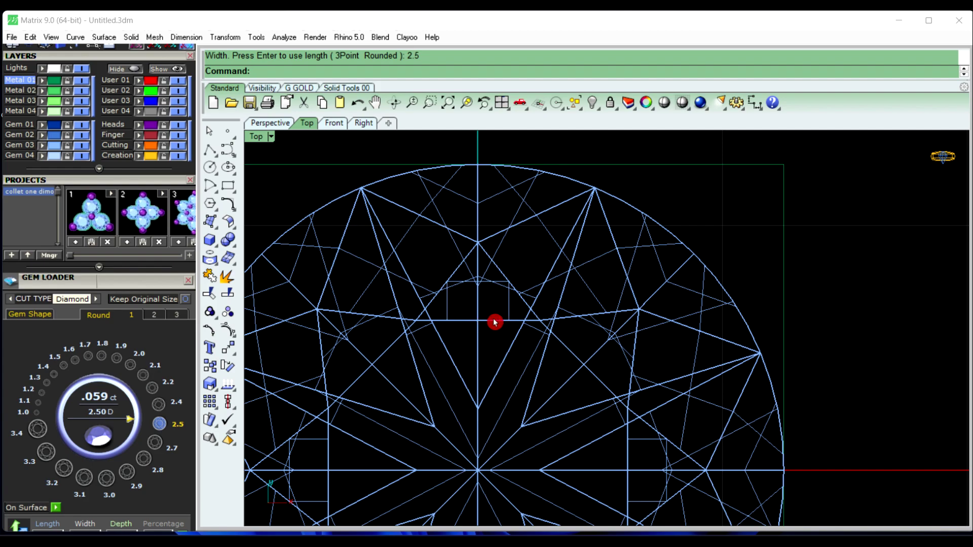
{"action": "scroll", "coordinate": [506, 321], "scroll_direction": "down", "scroll_amount": 2}
{"action": "scroll", "coordinate": [488, 300], "scroll_direction": "up", "scroll_amount": 2}
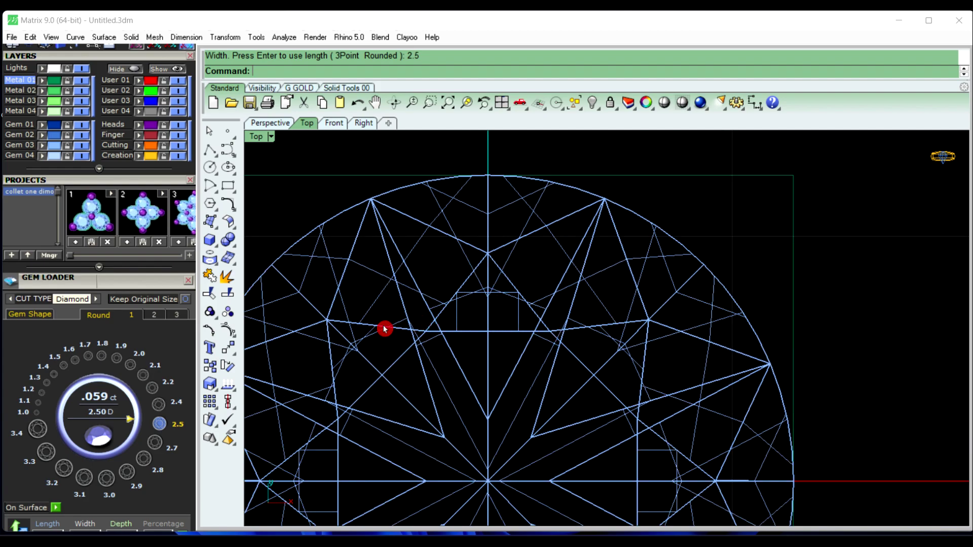
{"action": "scroll", "coordinate": [334, 431], "scroll_direction": "down", "scroll_amount": 3}
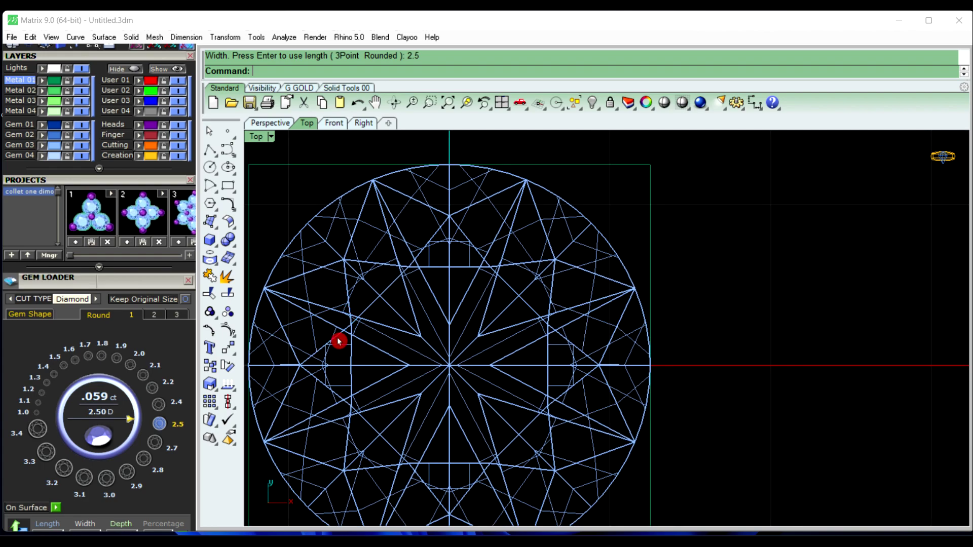
{"action": "scroll", "coordinate": [486, 284], "scroll_direction": "up", "scroll_amount": 1}
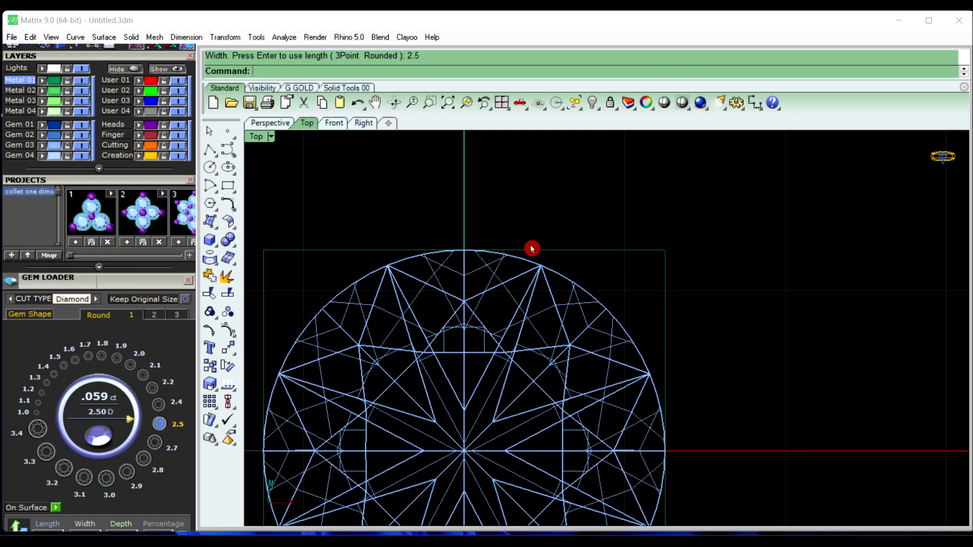
{"action": "scroll", "coordinate": [532, 248], "scroll_direction": "up", "scroll_amount": 1}
Offset the 2.5 square 0.6 inward toward the gem centre.
{"action": "left_click", "coordinate": [554, 253]}
{"action": "type", "text": "Off"}
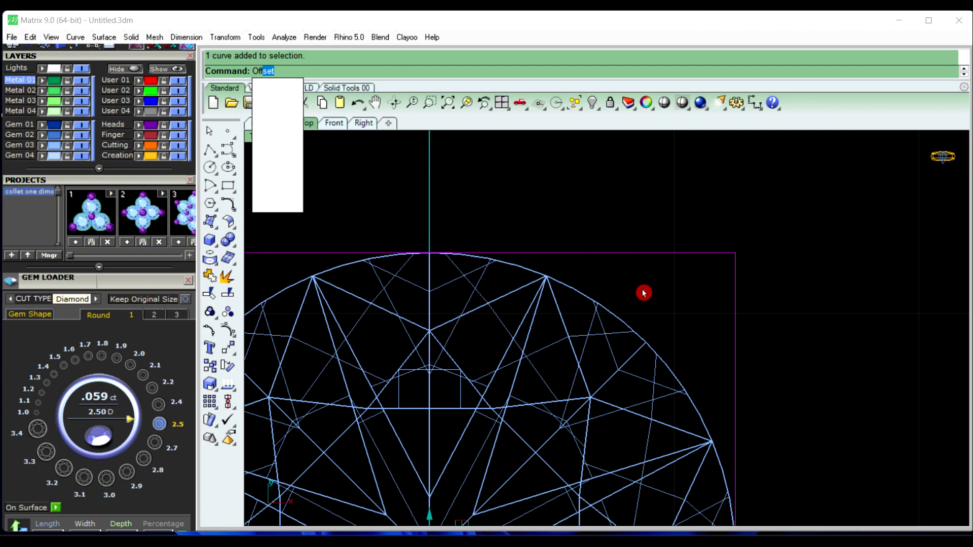
{"action": "key", "text": "Return"}
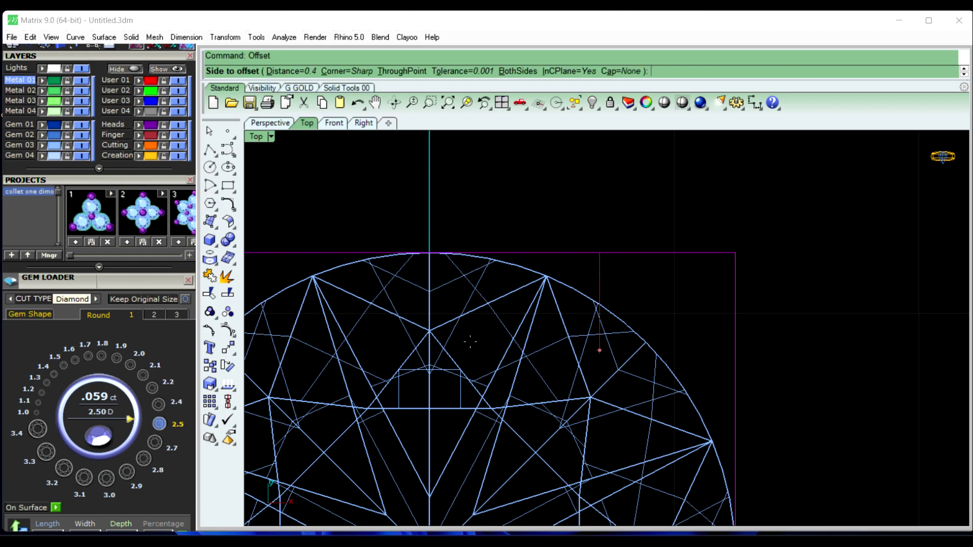
{"action": "scroll", "coordinate": [427, 384], "scroll_direction": "up", "scroll_amount": 1}
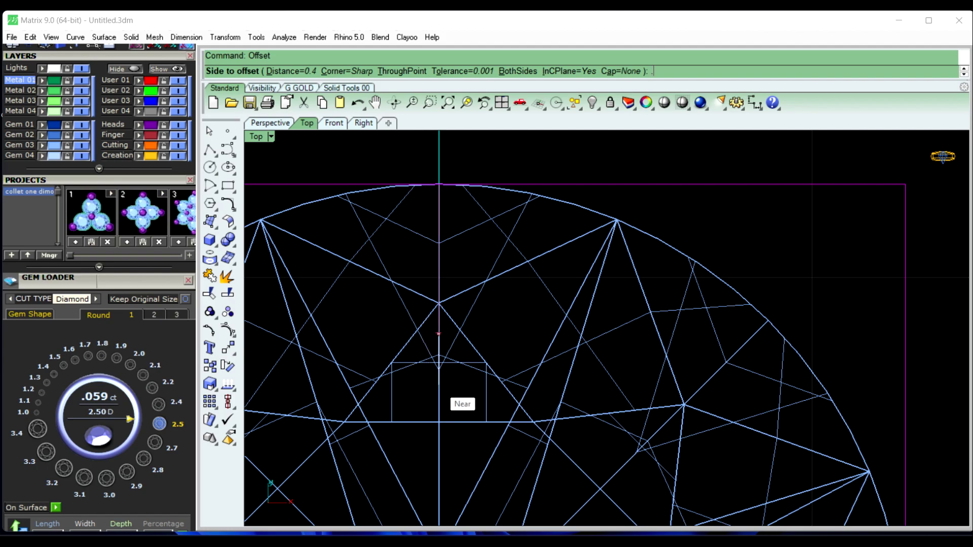
{"action": "type", "text": "6"}
{"action": "key", "text": "Return"}
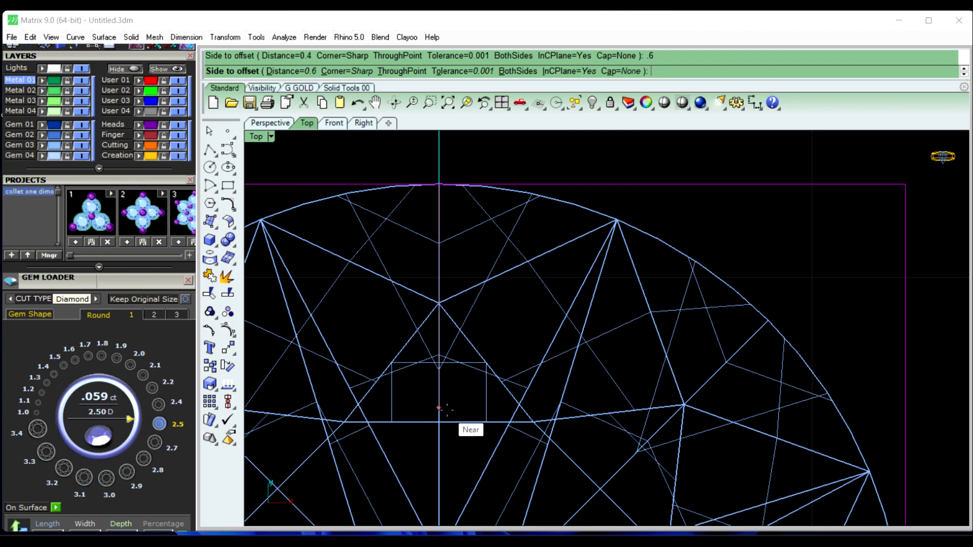
{"action": "left_click", "coordinate": [439, 408]}
{"action": "scroll", "coordinate": [517, 363], "scroll_direction": "down", "scroll_amount": 1}
{"action": "scroll", "coordinate": [575, 320], "scroll_direction": "down", "scroll_amount": 2}
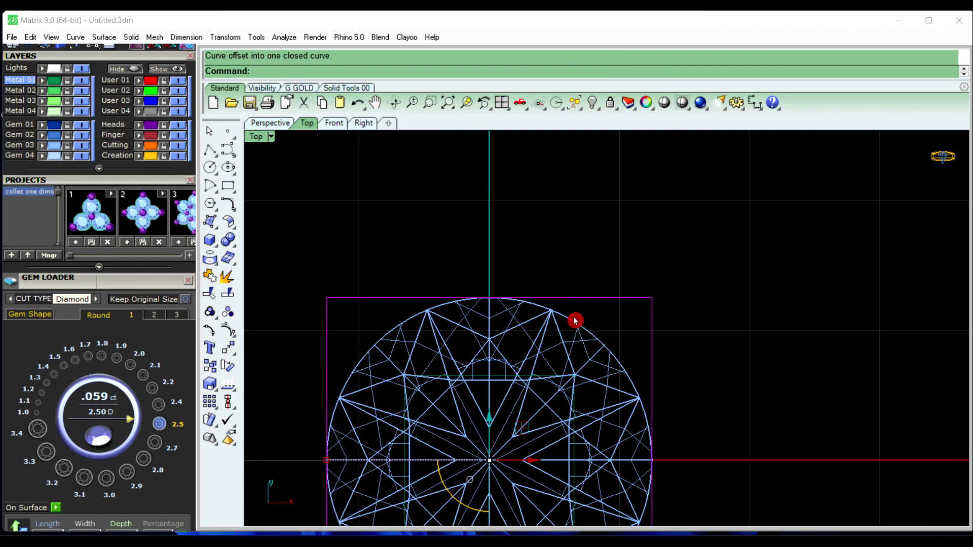
Offset the square 0.3 outward into a larger outline.
{"action": "key", "text": "Return"}
{"action": "type", "text": "3"}
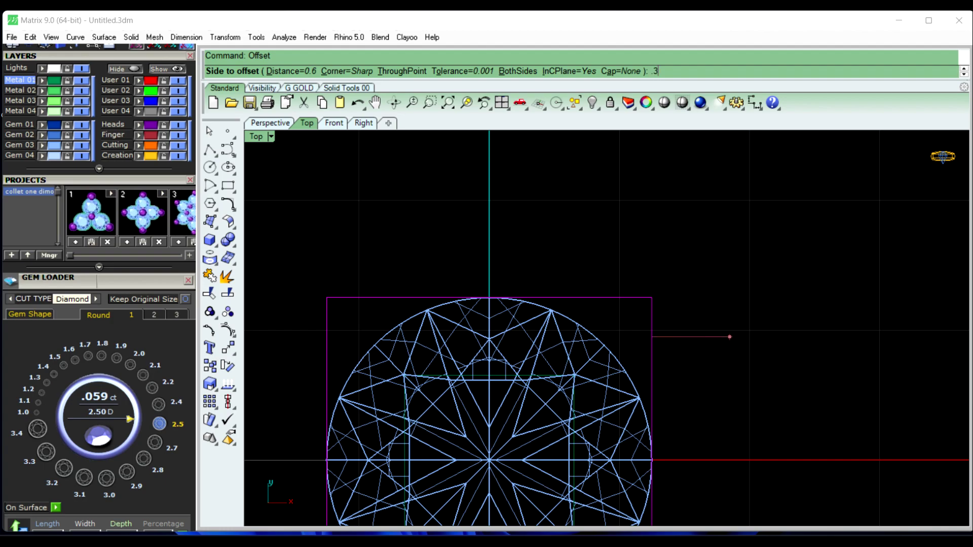
{"action": "key", "text": "Return"}
{"action": "left_click", "coordinate": [691, 336]}
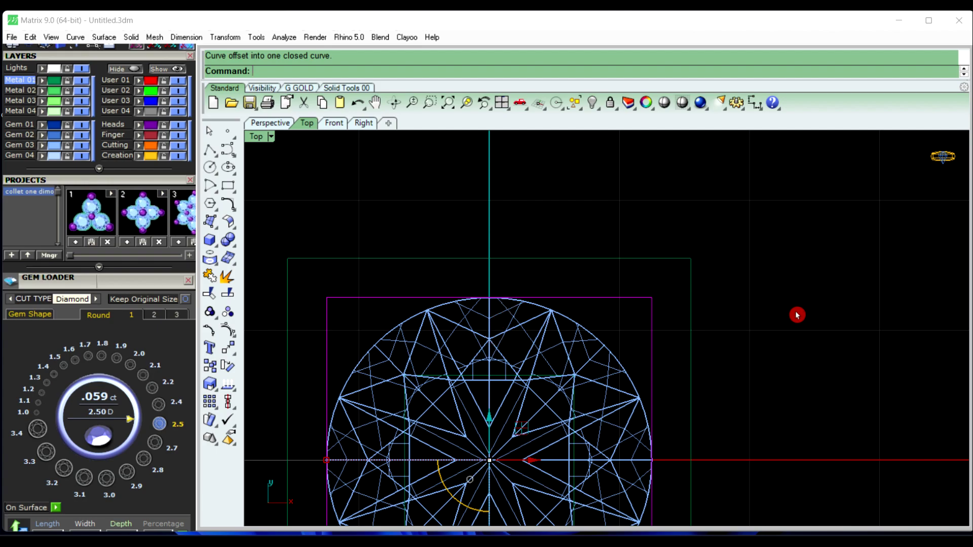
{"action": "left_click", "coordinate": [760, 318]}
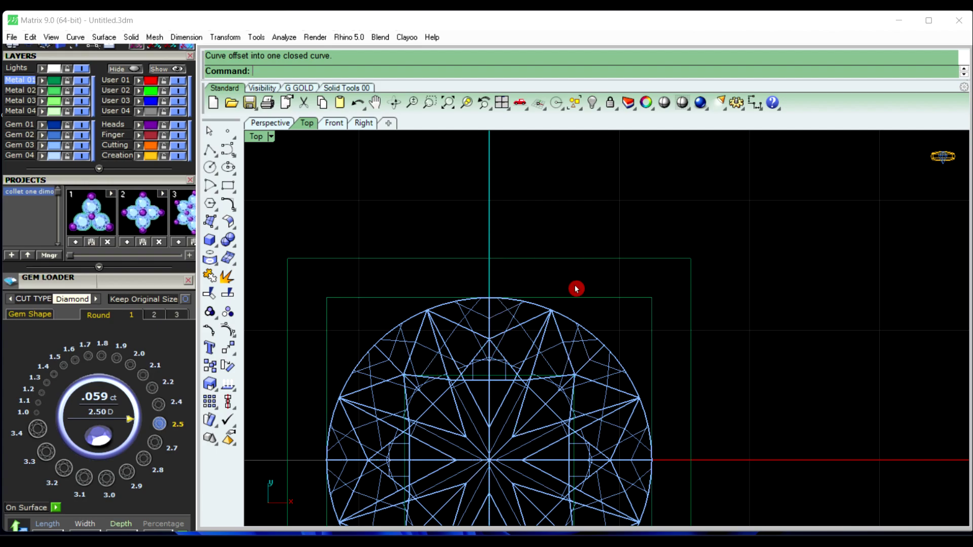
Delete the original 2.5 square, leaving the inner offset curve selected.
{"action": "key", "text": "Down"}
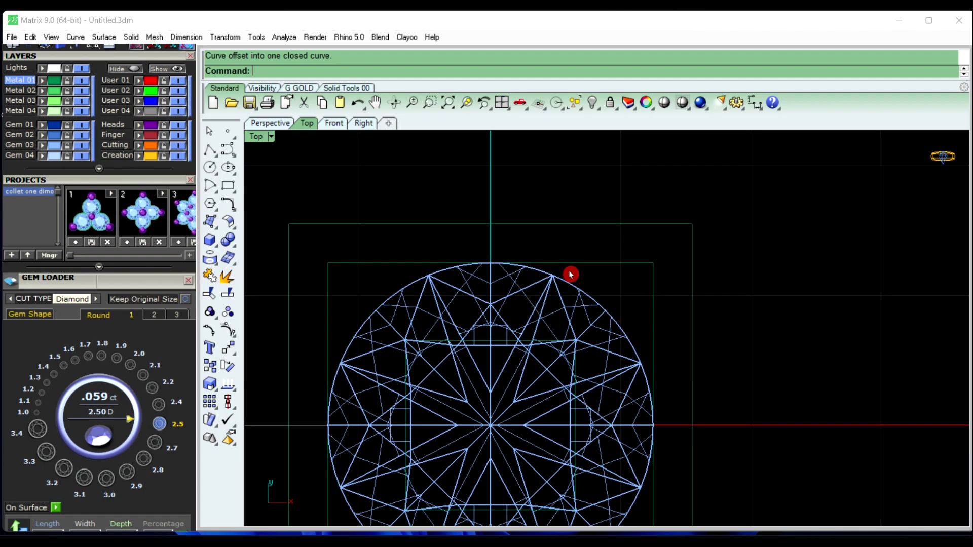
{"action": "scroll", "coordinate": [573, 273], "scroll_direction": "down", "scroll_amount": 2}
{"action": "scroll", "coordinate": [591, 278], "scroll_direction": "up", "scroll_amount": 2}
{"action": "left_click", "coordinate": [619, 253]}
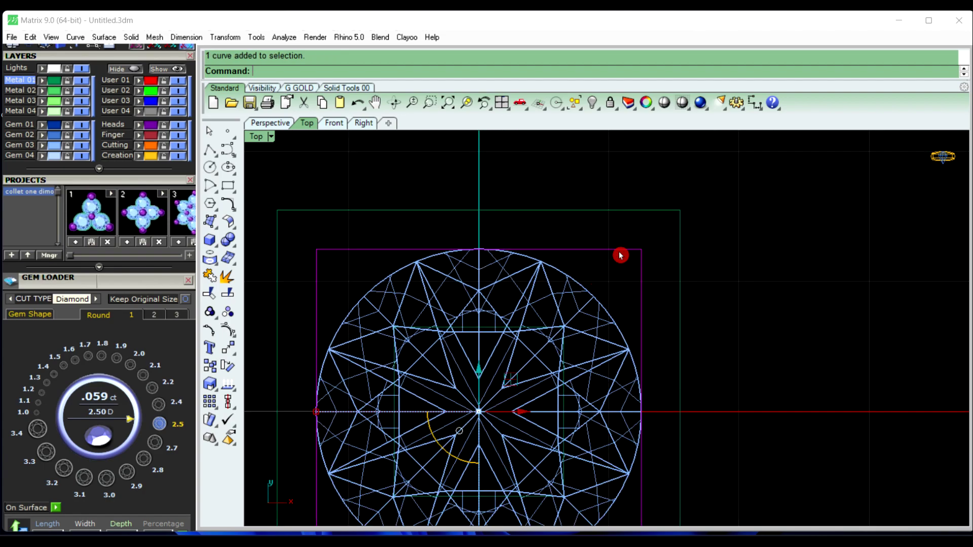
{"action": "key", "text": "Escape"}
{"action": "scroll", "coordinate": [515, 315], "scroll_direction": "up", "scroll_amount": 3}
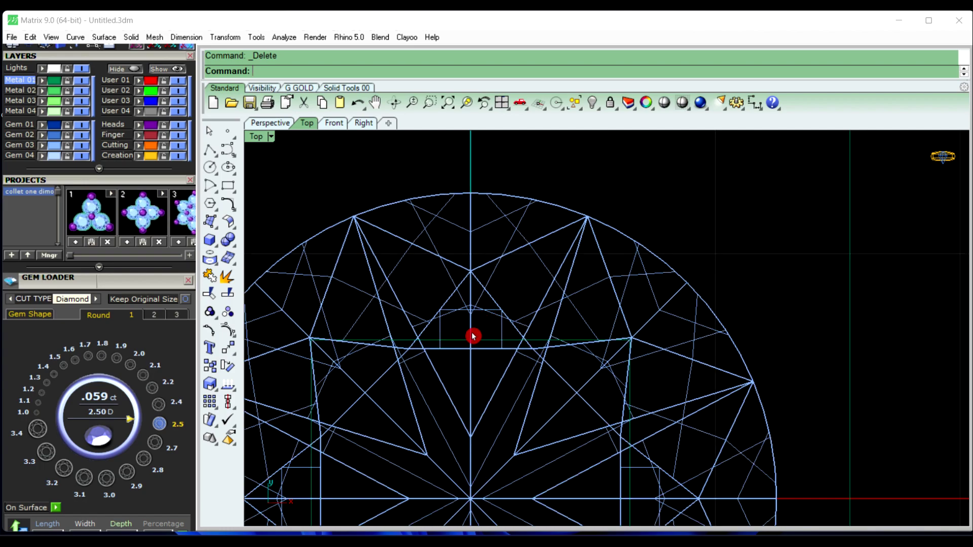
{"action": "left_click", "coordinate": [462, 345]}
{"action": "scroll", "coordinate": [597, 343], "scroll_direction": "down", "scroll_amount": 3}
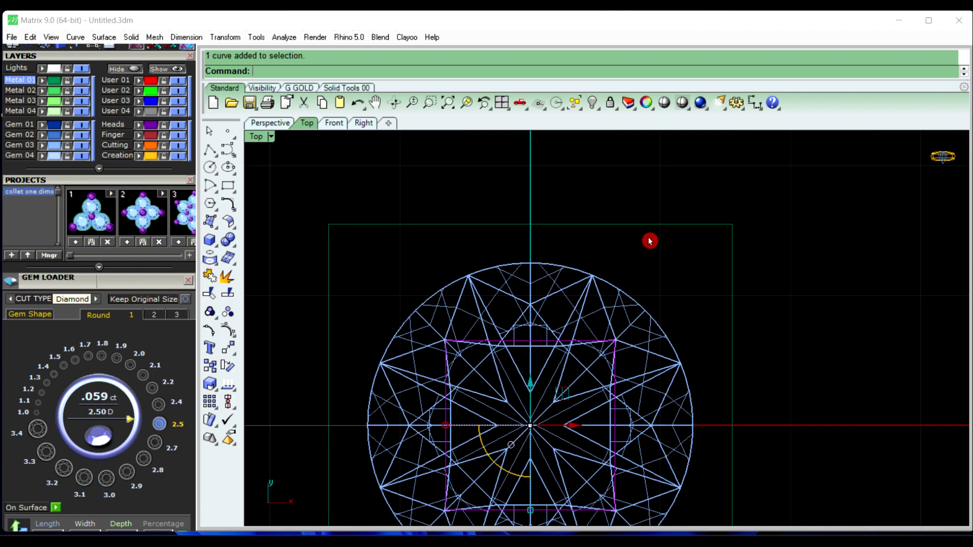
Extrude the offset outlines straight into a solid square block with an inner opening.
{"action": "left_click", "coordinate": [335, 123]}
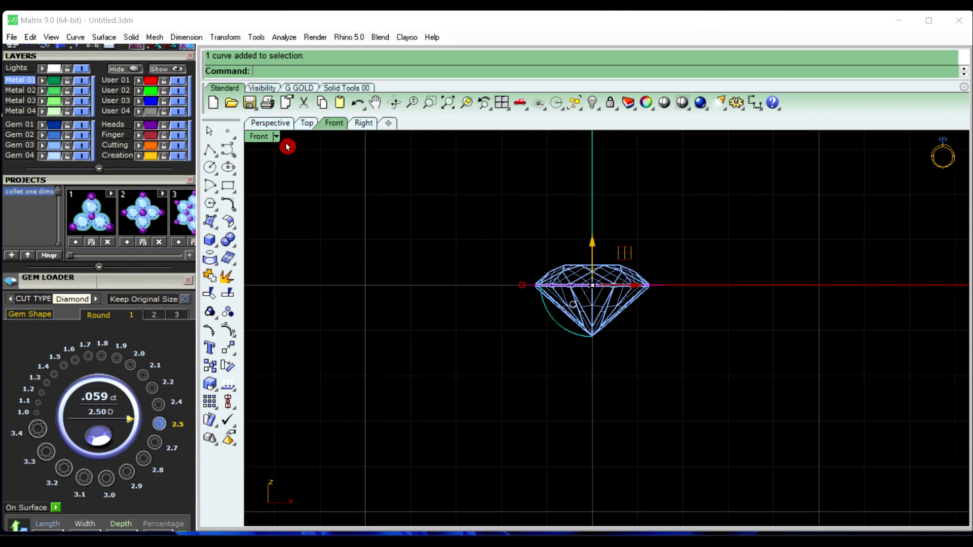
{"action": "left_click", "coordinate": [282, 123]}
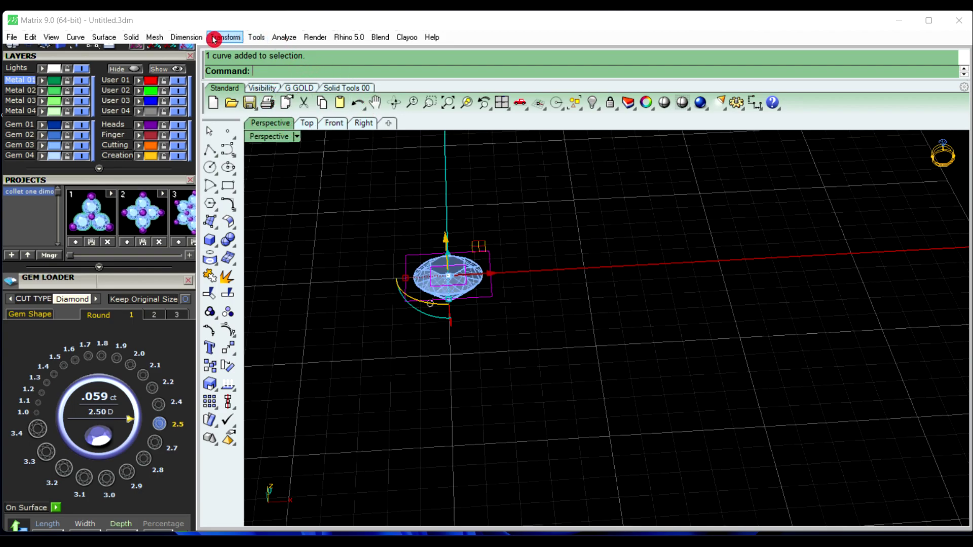
{"action": "left_click", "coordinate": [133, 38]}
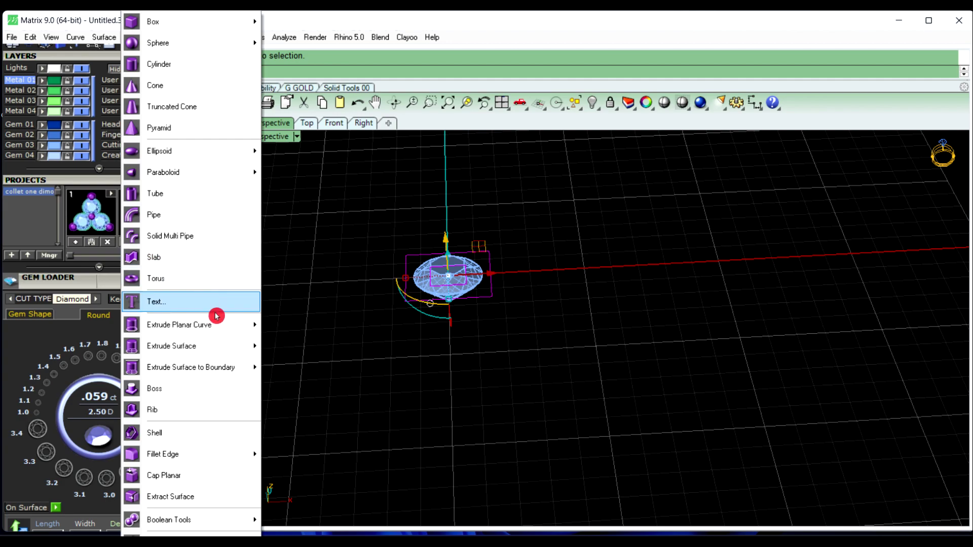
{"action": "left_click", "coordinate": [311, 326]}
{"action": "key", "text": "Return"}
{"action": "type", "text": "-2"}
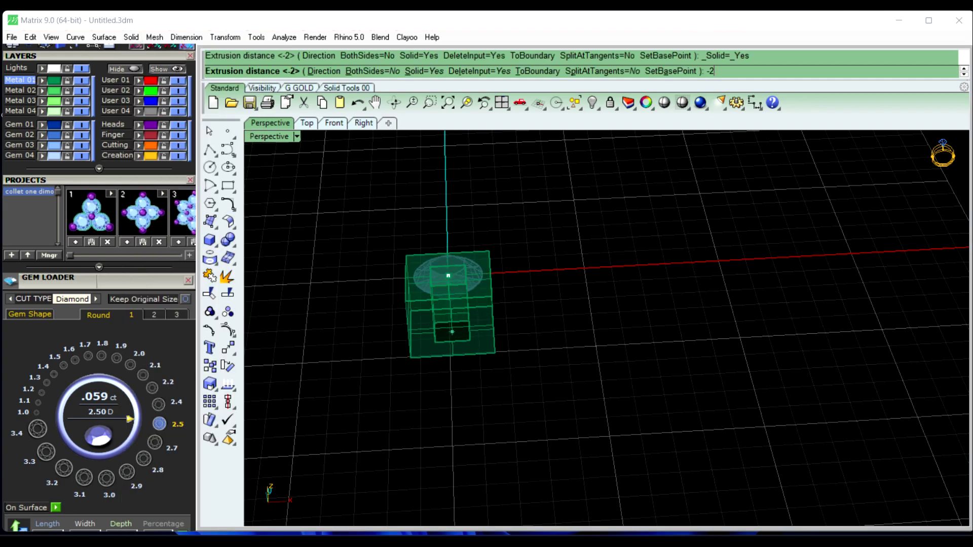
{"action": "right_click", "coordinate": [478, 334]}
{"action": "mouse_move", "coordinate": [465, 395]}
{"action": "right_mouse_down"}
{"action": "mouse_move", "coordinate": [494, 429]}
{"action": "mouse_move", "coordinate": [526, 302]}
{"action": "mouse_move", "coordinate": [536, 396]}
{"action": "mouse_move", "coordinate": [493, 302]}
{"action": "mouse_move", "coordinate": [514, 332]}
{"action": "mouse_move", "coordinate": [476, 322]}
{"action": "mouse_move", "coordinate": [455, 295]}
{"action": "right_mouse_up"}
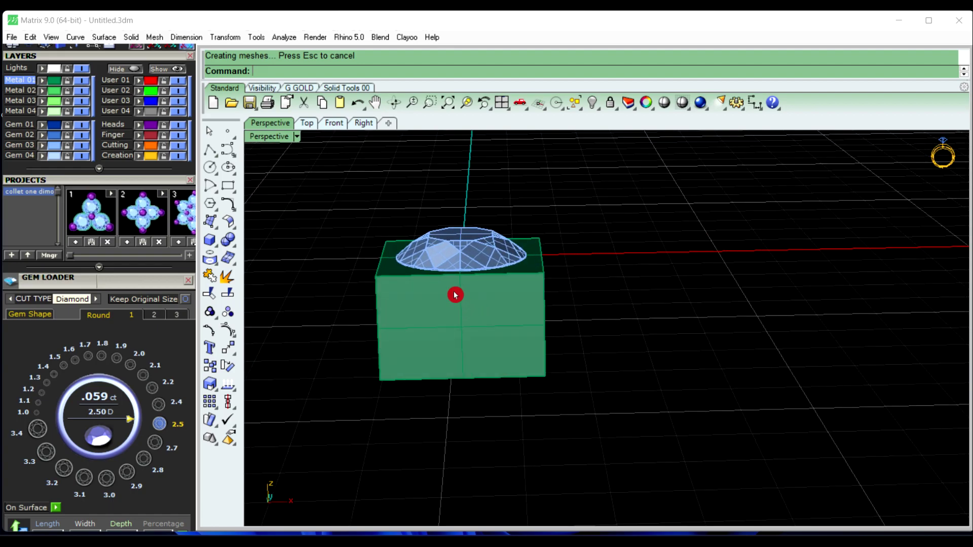
In Front view, lower the diamond until its table is level with the block's top.
{"action": "left_click", "coordinate": [337, 130]}
{"action": "scroll", "coordinate": [550, 303], "scroll_direction": "up", "scroll_amount": 3}
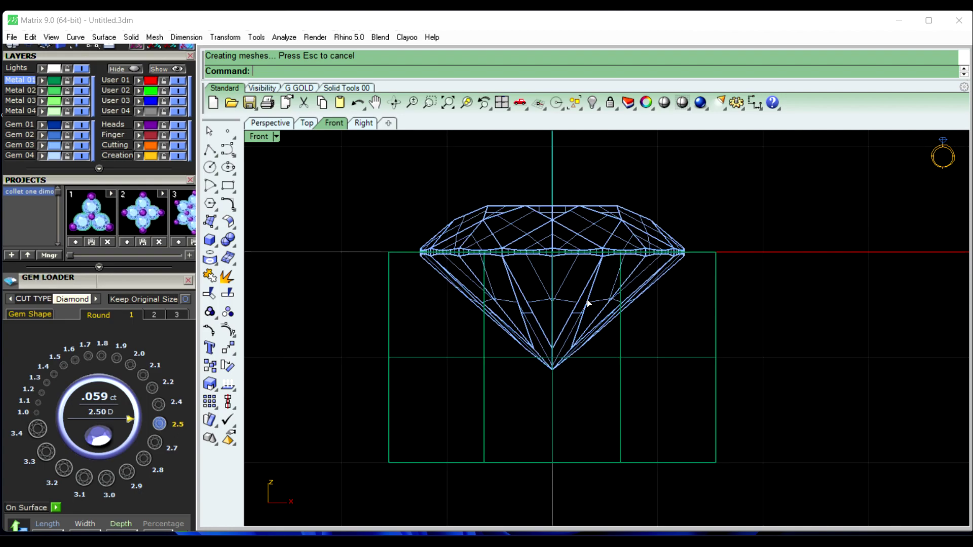
{"action": "left_click", "coordinate": [544, 214]}
{"action": "scroll", "coordinate": [540, 263], "scroll_direction": "up", "scroll_amount": 2}
{"action": "left_click_drag", "start_coordinate": [558, 266], "coordinate": [561, 338]}
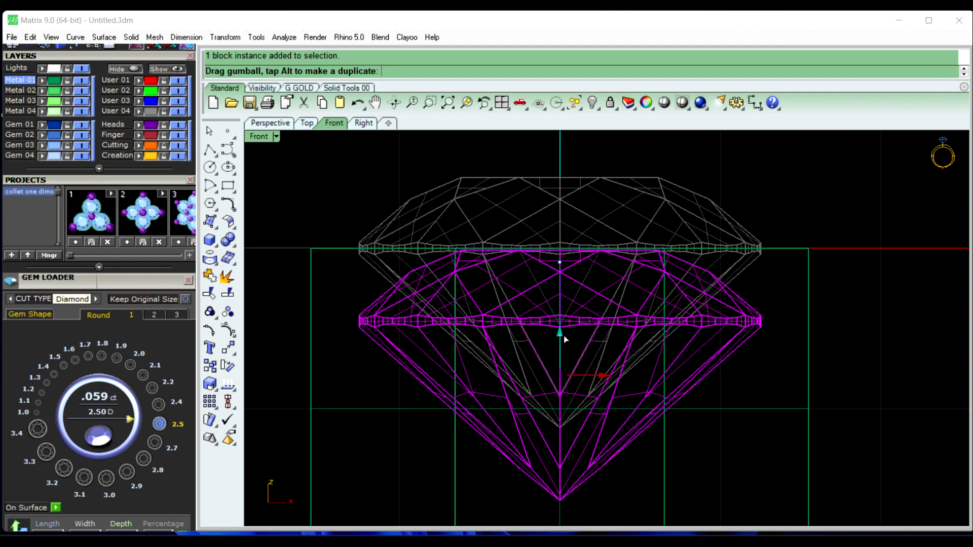
{"action": "left_click_drag", "start_coordinate": [564, 336], "coordinate": [564, 337]}
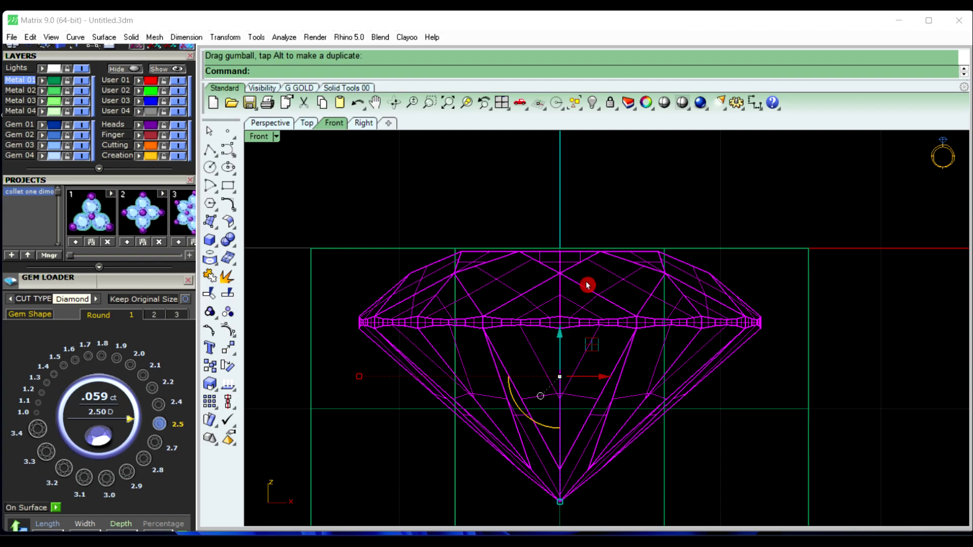
{"action": "left_click", "coordinate": [630, 213]}
{"action": "scroll", "coordinate": [608, 220], "scroll_direction": "down", "scroll_amount": 3}
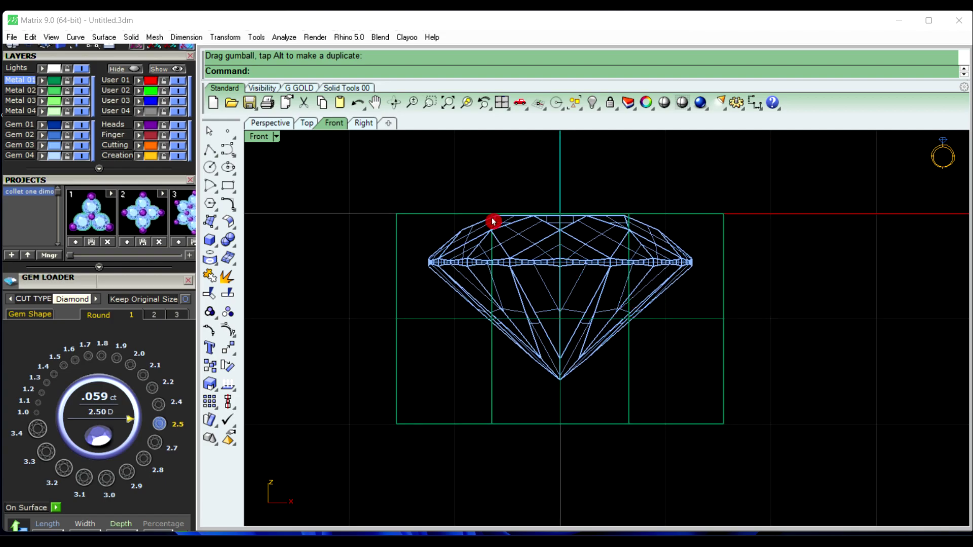
{"action": "scroll", "coordinate": [556, 240], "scroll_direction": "up", "scroll_amount": 1}
{"action": "scroll", "coordinate": [557, 241], "scroll_direction": "up", "scroll_amount": 3}
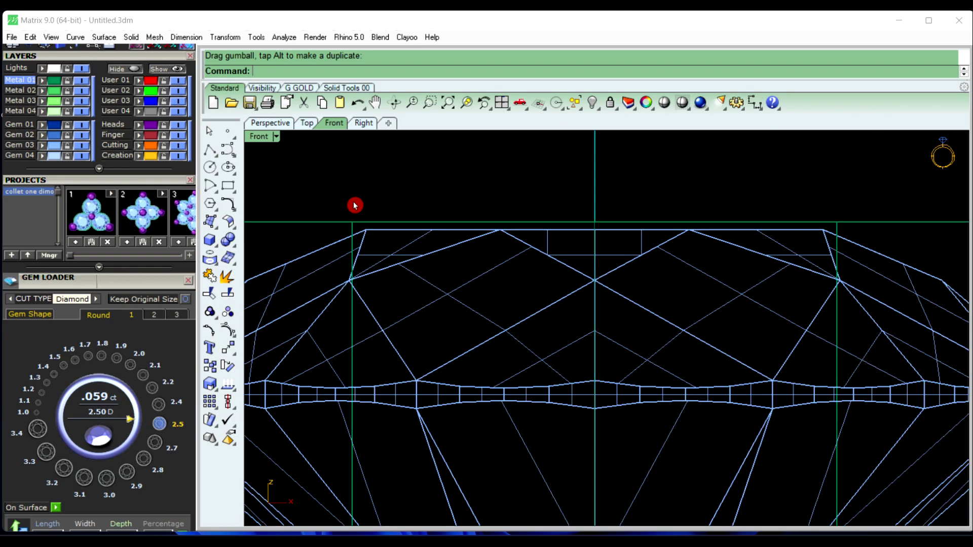
Draw a line between the gem's table corners and move it up above the gem.
{"action": "left_click", "coordinate": [213, 157]}
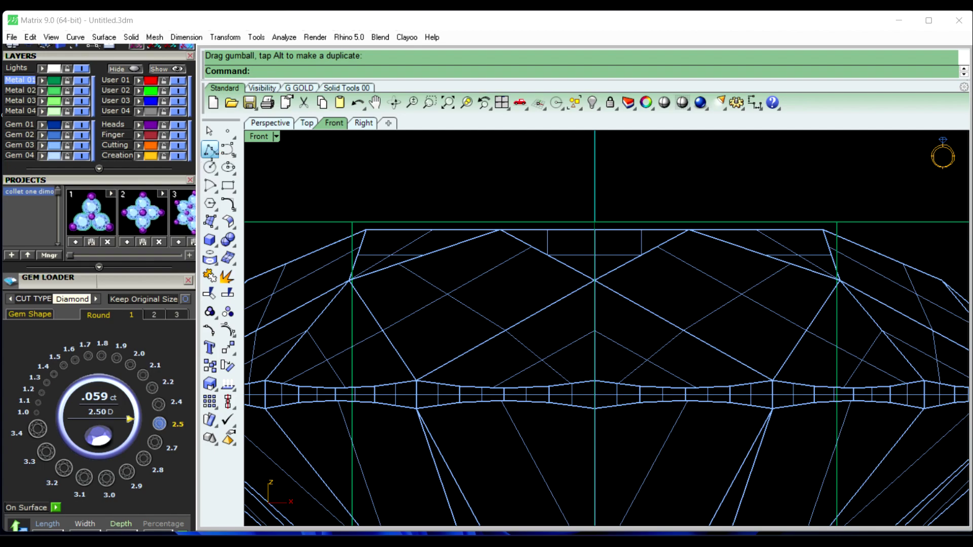
{"action": "left_click", "coordinate": [350, 220]}
{"action": "scroll", "coordinate": [390, 228], "scroll_direction": "down", "scroll_amount": 2}
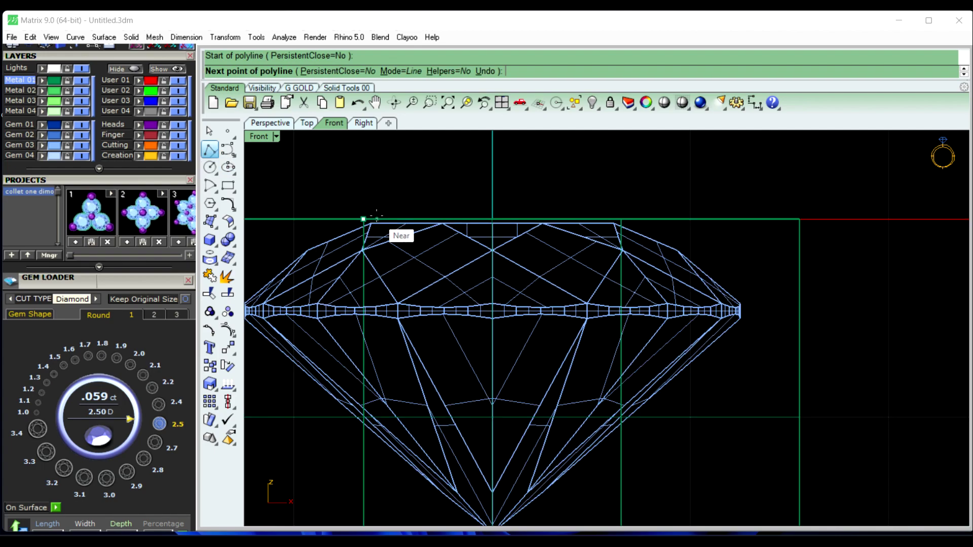
{"action": "scroll", "coordinate": [563, 218], "scroll_direction": "up", "scroll_amount": 1}
{"action": "scroll", "coordinate": [563, 218], "scroll_direction": "up", "scroll_amount": 2}
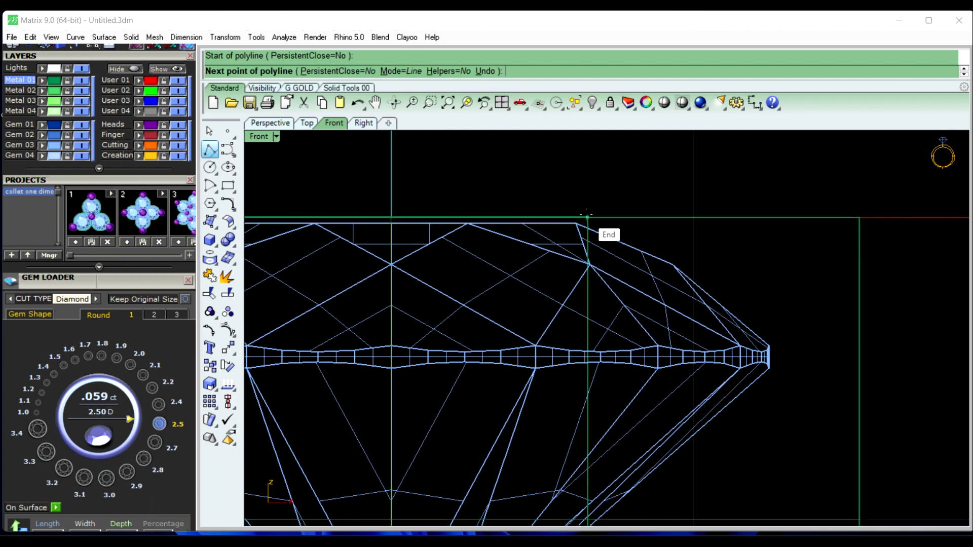
{"action": "left_click", "coordinate": [586, 215]}
{"action": "key", "text": "Return"}
{"action": "left_click", "coordinate": [578, 239]}
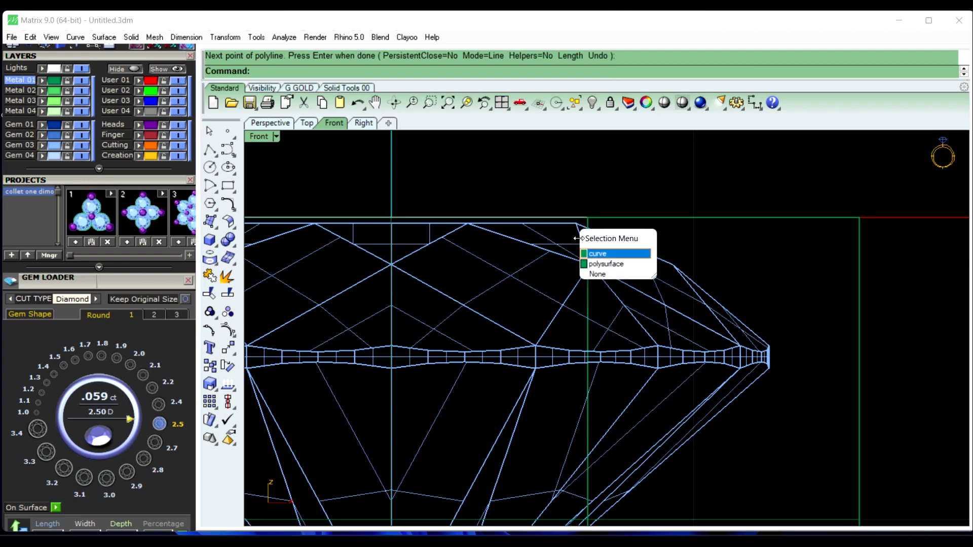
{"action": "left_click", "coordinate": [599, 256]}
{"action": "scroll", "coordinate": [517, 268], "scroll_direction": "down", "scroll_amount": 2}
{"action": "scroll", "coordinate": [509, 261], "scroll_direction": "down", "scroll_amount": 1}
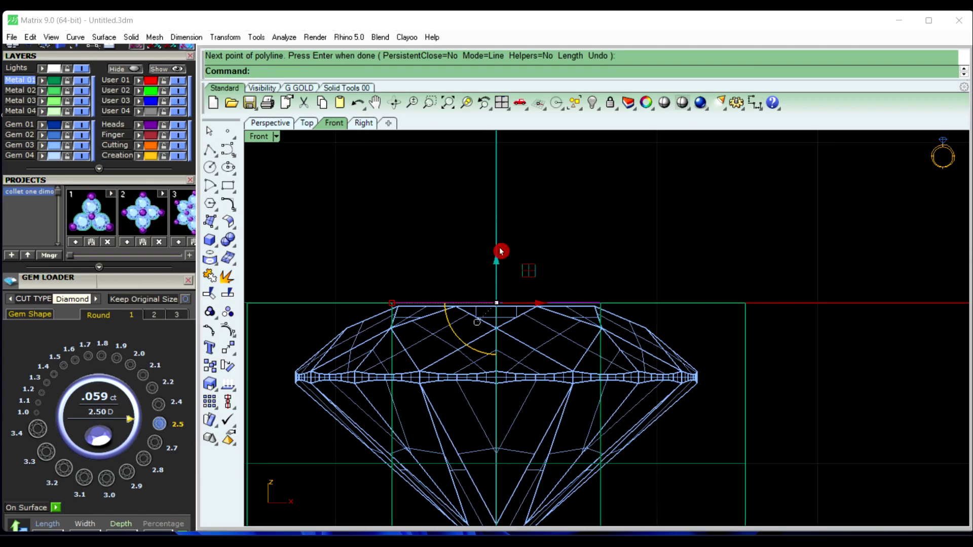
{"action": "mouse_move", "coordinate": [498, 249]}
{"action": "left_mouse_down"}
{"action": "mouse_move", "coordinate": [511, 202]}
{"action": "mouse_move", "coordinate": [506, 160]}
{"action": "left_mouse_up"}
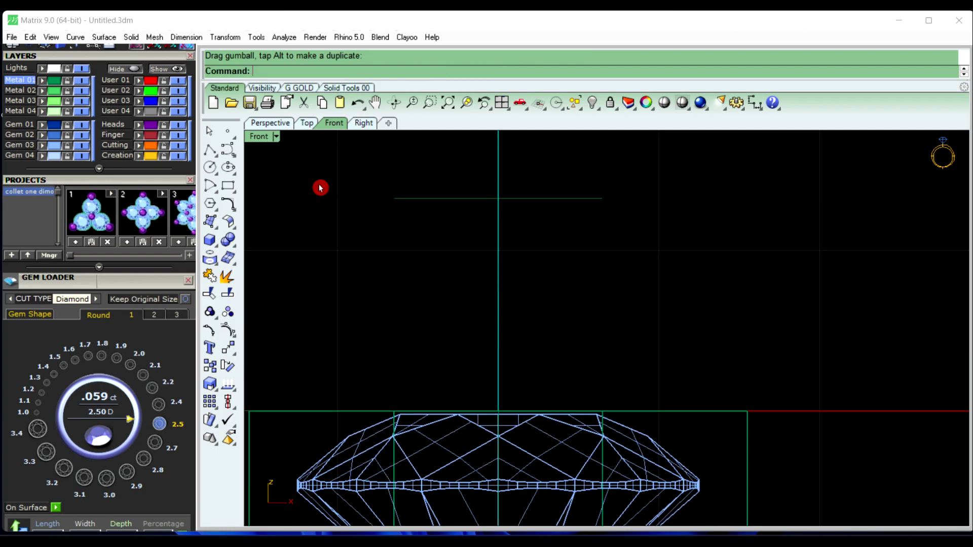
Add a downward-bulging arc between the line's ends and join both into one closed curve.
{"action": "left_click", "coordinate": [215, 195]}
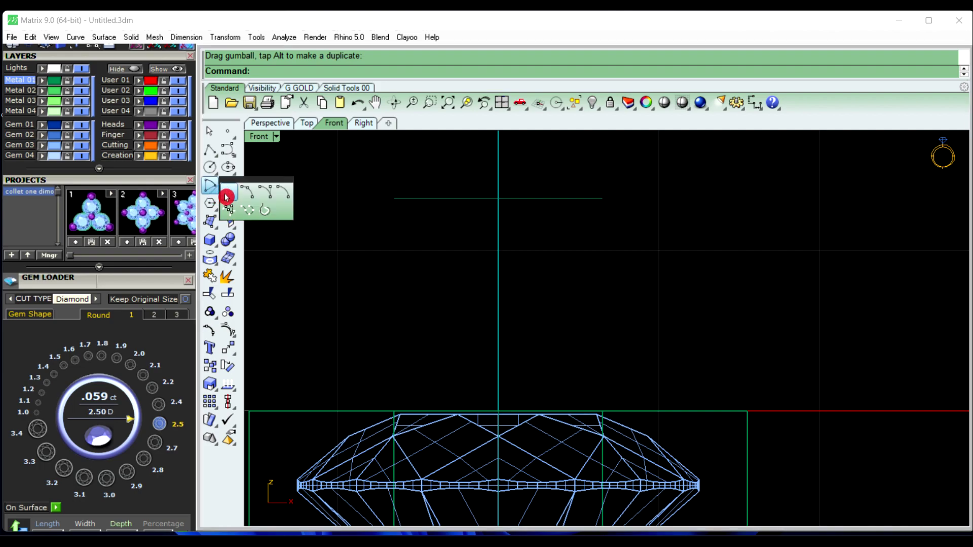
{"action": "left_click", "coordinate": [264, 199]}
{"action": "left_click", "coordinate": [394, 198]}
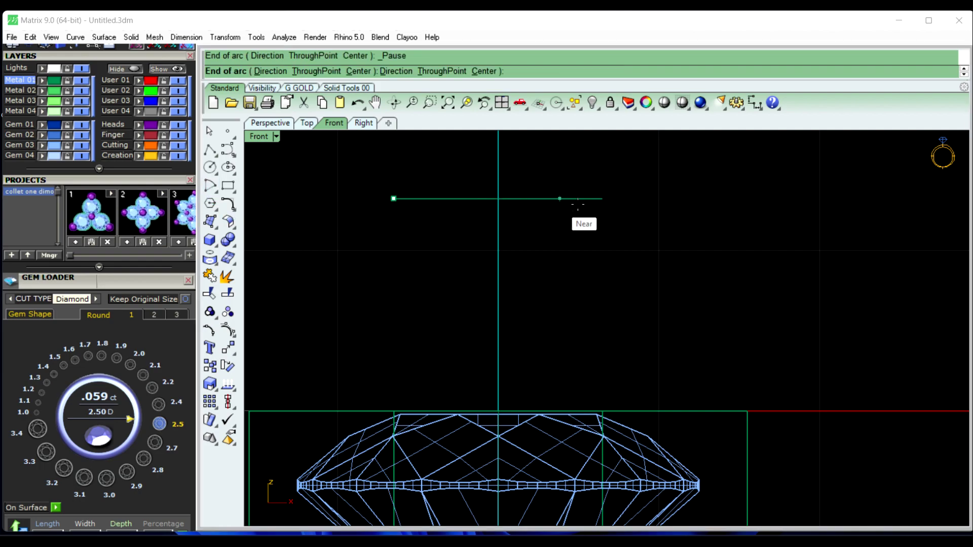
{"action": "left_click", "coordinate": [602, 198]}
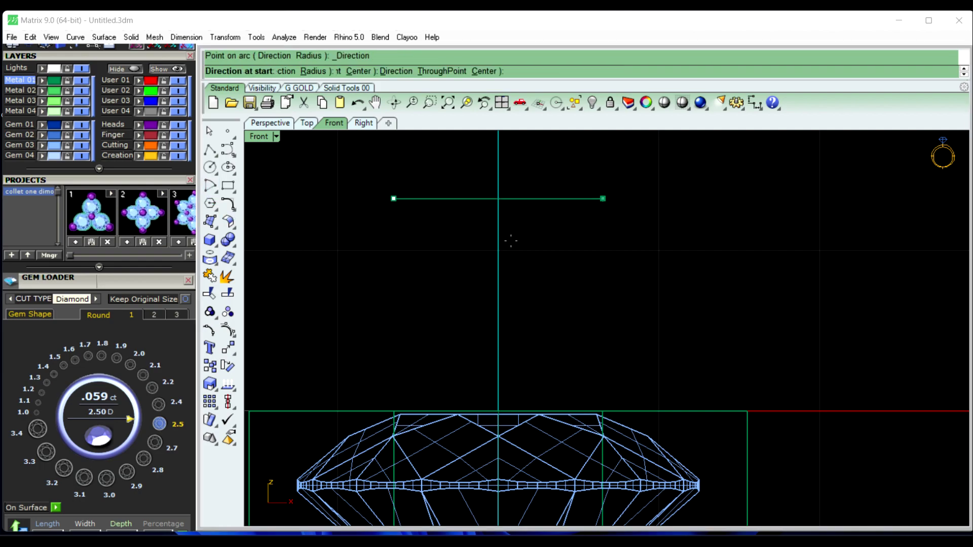
{"action": "left_click", "coordinate": [454, 350]}
{"action": "scroll", "coordinate": [437, 299], "scroll_direction": "down", "scroll_amount": 3}
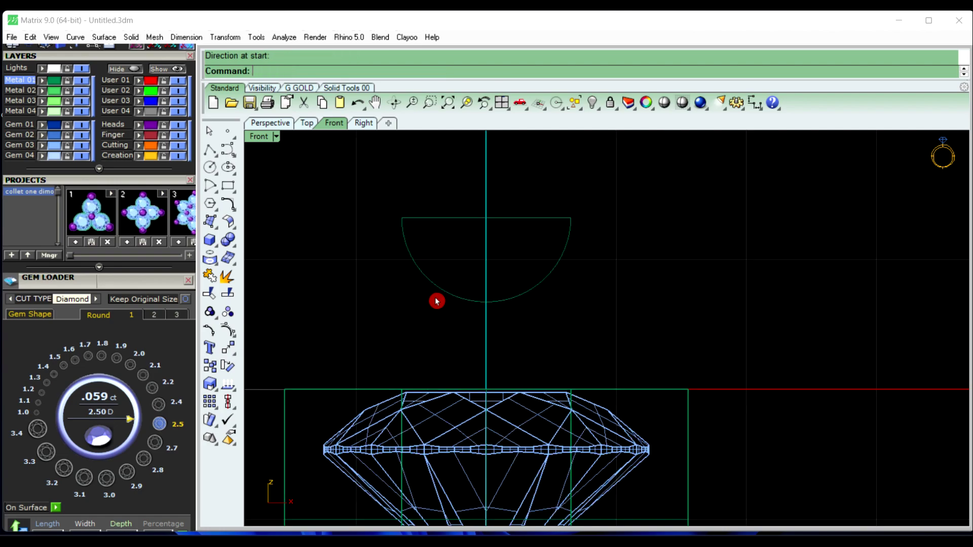
{"action": "scroll", "coordinate": [437, 300], "scroll_direction": "down", "scroll_amount": 1}
{"action": "left_click_drag", "start_coordinate": [370, 193], "coordinate": [602, 328]}
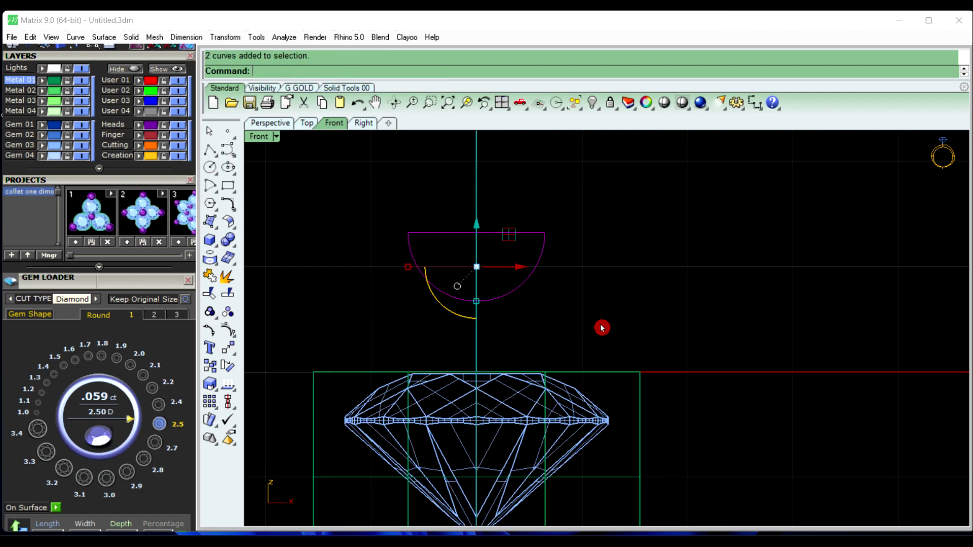
{"action": "type", "text": "Jo"}
{"action": "right_click", "coordinate": [602, 327]}
{"action": "left_click", "coordinate": [603, 328]}
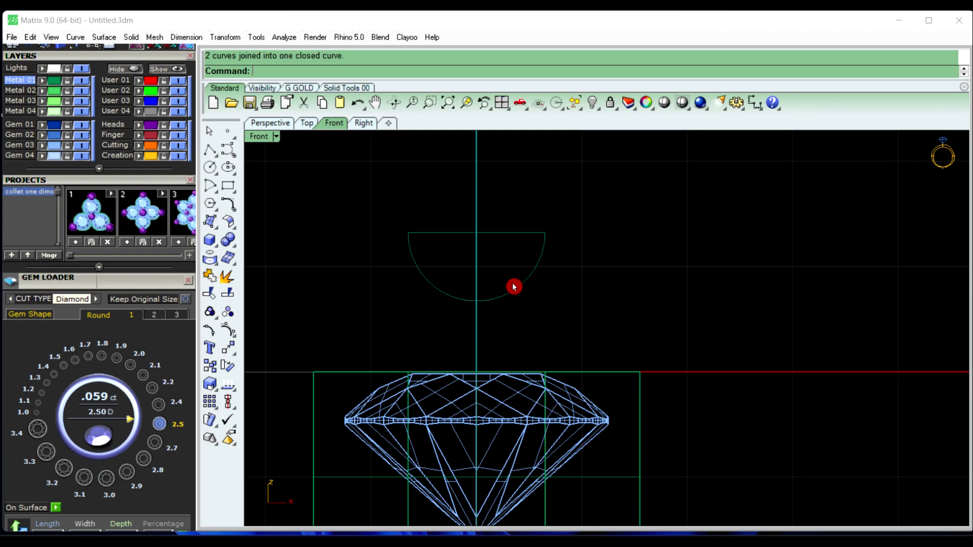
{"action": "right_click_drag", "start_coordinate": [520, 321], "coordinate": [513, 245]}
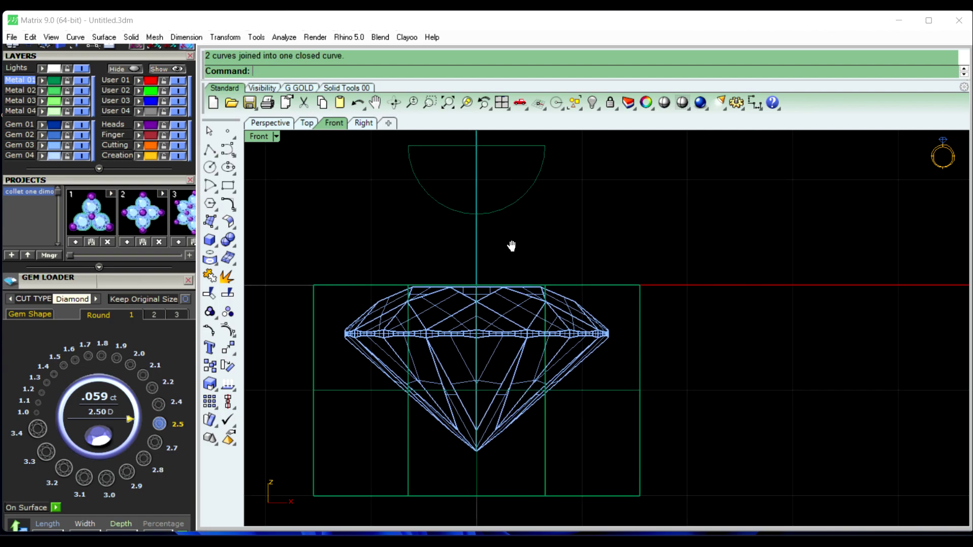
Move the half-circle down onto the diamond, stretch it deeper, and nudge it slightly lower.
{"action": "left_click", "coordinate": [498, 210]}
{"action": "left_click_drag", "start_coordinate": [478, 151], "coordinate": [473, 323]}
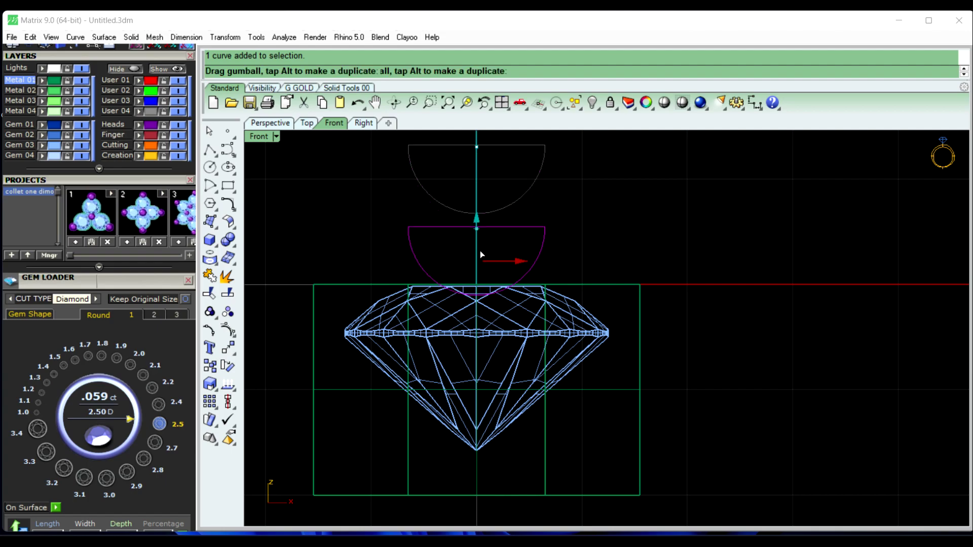
{"action": "right_click_drag", "start_coordinate": [474, 324], "coordinate": [478, 290]}
{"action": "scroll", "coordinate": [476, 291], "scroll_direction": "up", "scroll_amount": 3}
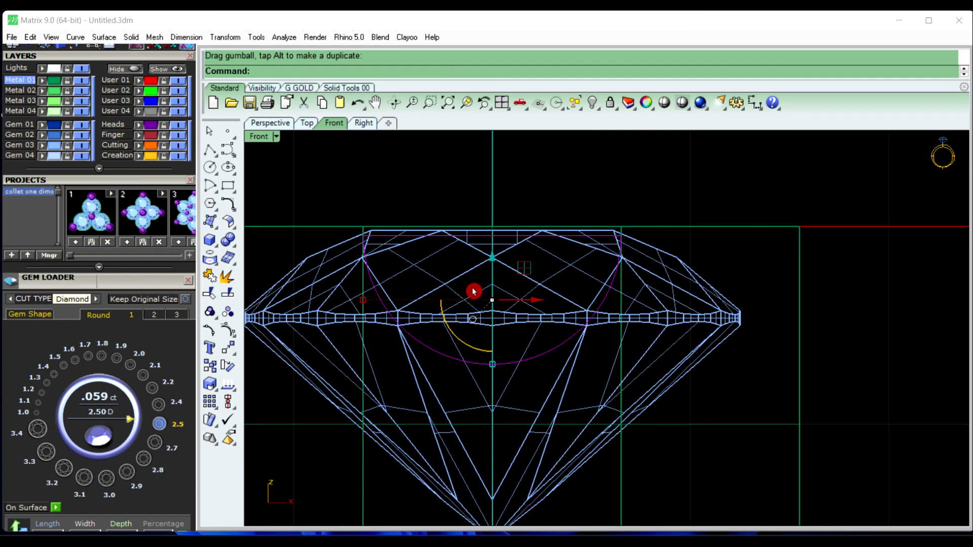
{"action": "scroll", "coordinate": [582, 315], "scroll_direction": "down", "scroll_amount": 2}
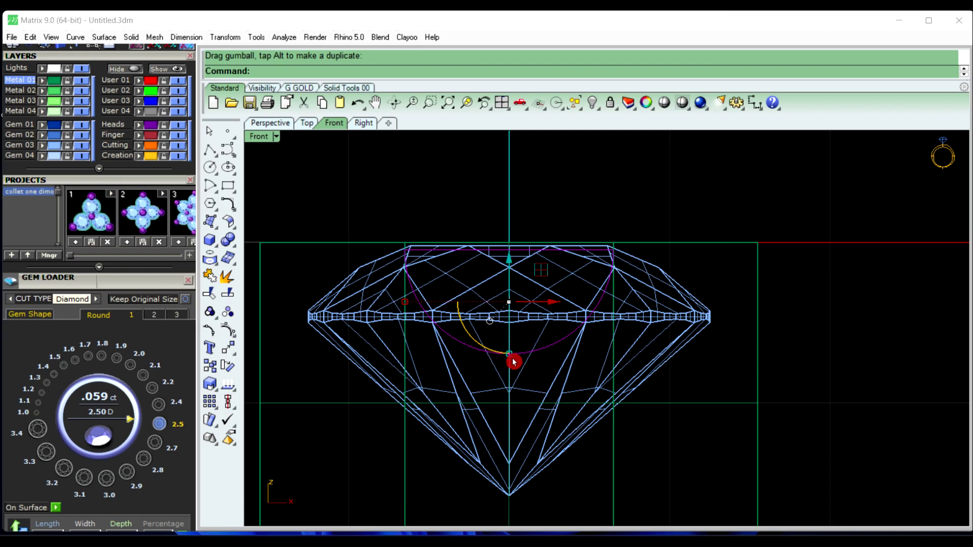
{"action": "left_click_drag", "start_coordinate": [510, 359], "coordinate": [510, 398]}
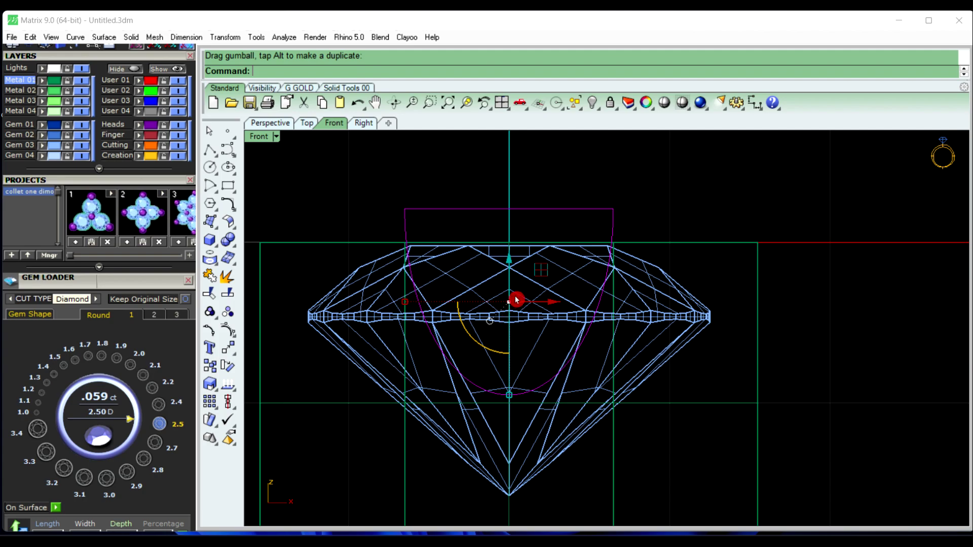
{"action": "left_click_drag", "start_coordinate": [514, 277], "coordinate": [515, 282]}
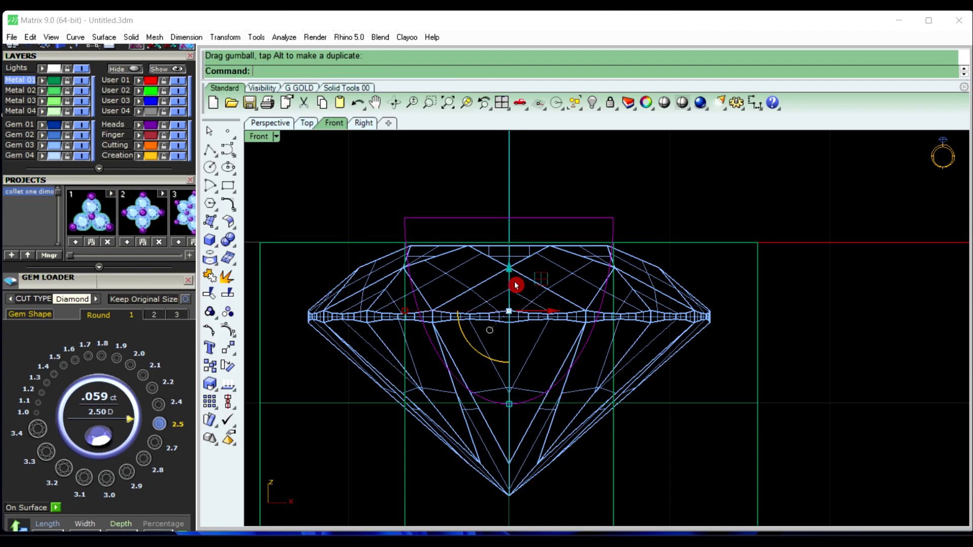
{"action": "scroll", "coordinate": [597, 211], "scroll_direction": "down", "scroll_amount": 2}
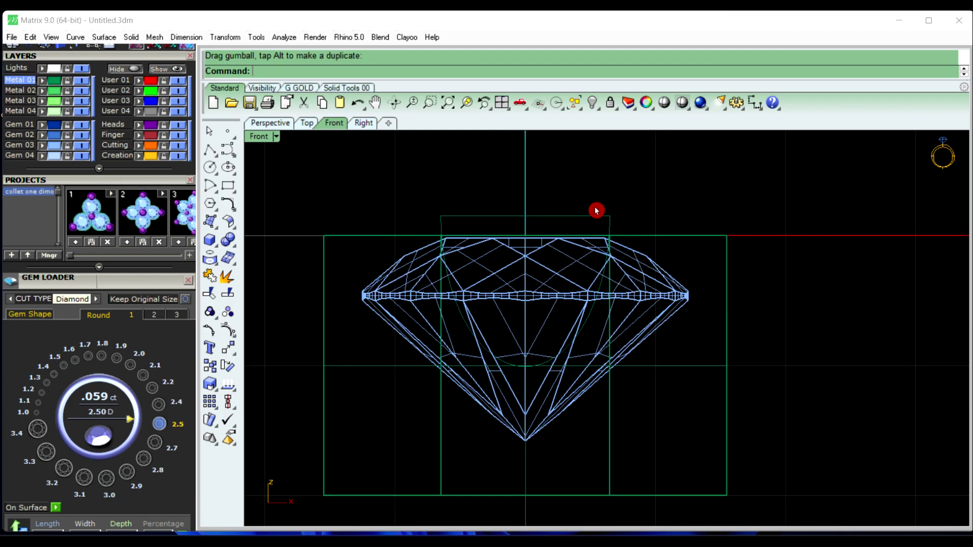
{"action": "scroll", "coordinate": [576, 211], "scroll_direction": "down", "scroll_amount": 1}
{"action": "scroll", "coordinate": [499, 179], "scroll_direction": "down", "scroll_amount": 1}
{"action": "left_click", "coordinate": [499, 179]}
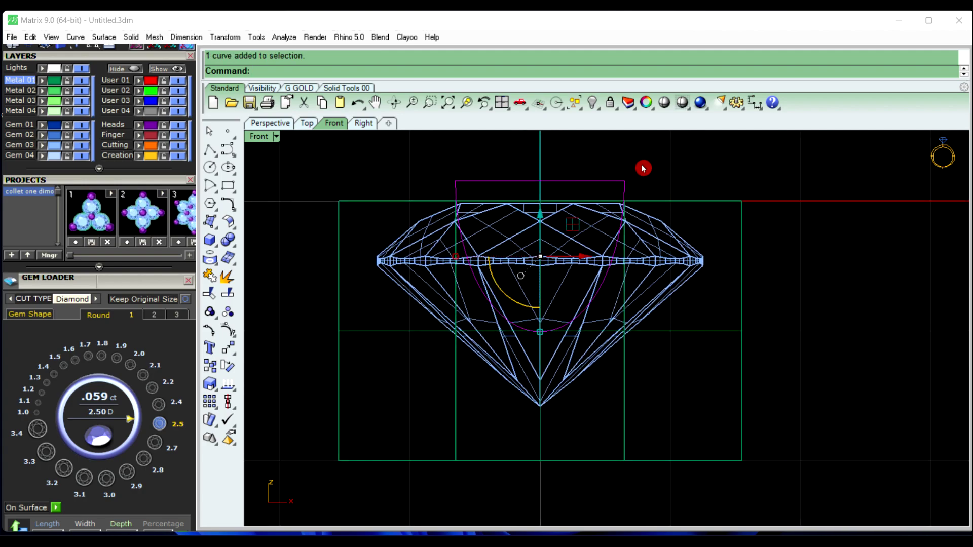
{"action": "left_click", "coordinate": [283, 127]}
Extrude the half-circle straight with BothSides=Yes into a long rounded bar through the block.
{"action": "scroll", "coordinate": [500, 217], "scroll_direction": "down", "scroll_amount": 2}
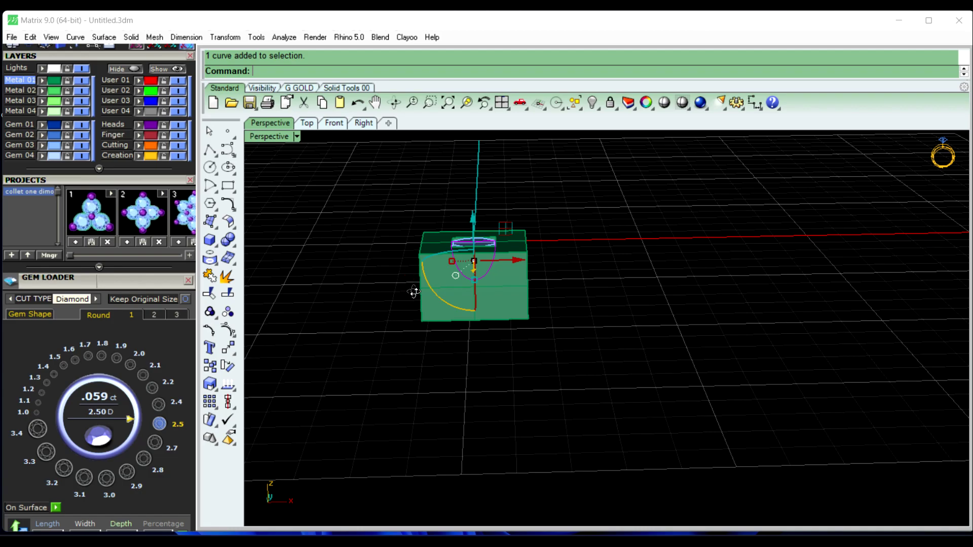
{"action": "mouse_move", "coordinate": [413, 289]}
{"action": "right_mouse_down"}
{"action": "mouse_move", "coordinate": [601, 295]}
{"action": "mouse_move", "coordinate": [608, 309]}
{"action": "right_mouse_up"}
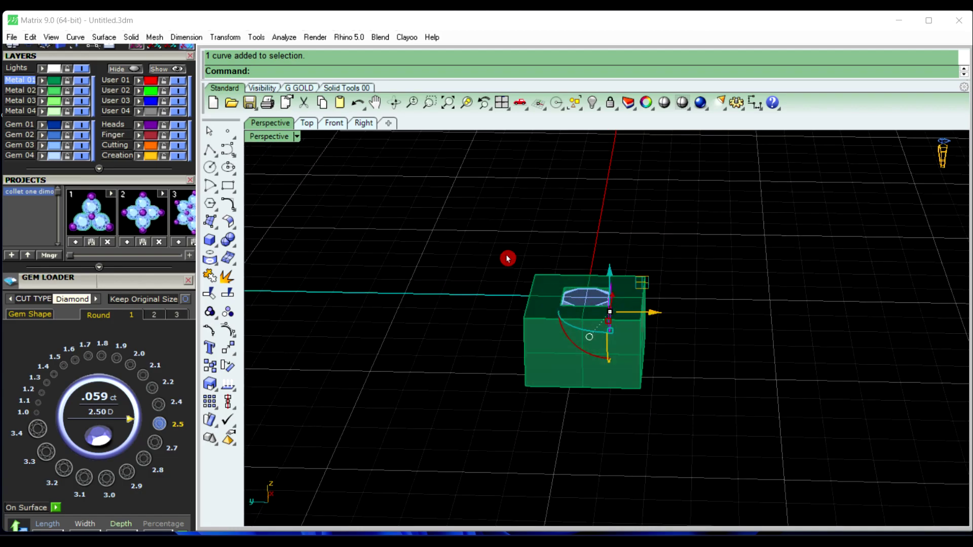
{"action": "right_click_drag", "start_coordinate": [506, 259], "coordinate": [613, 315]}
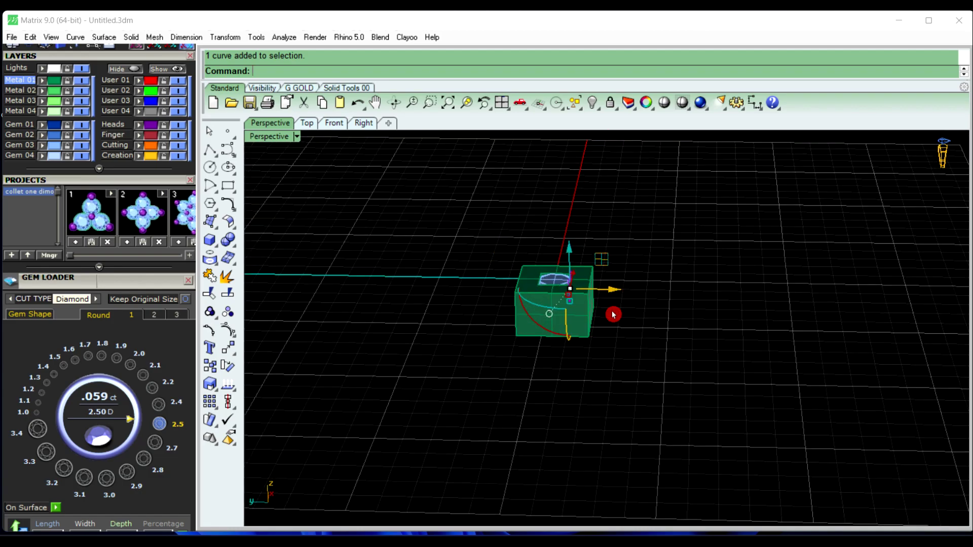
{"action": "left_click", "coordinate": [131, 37]}
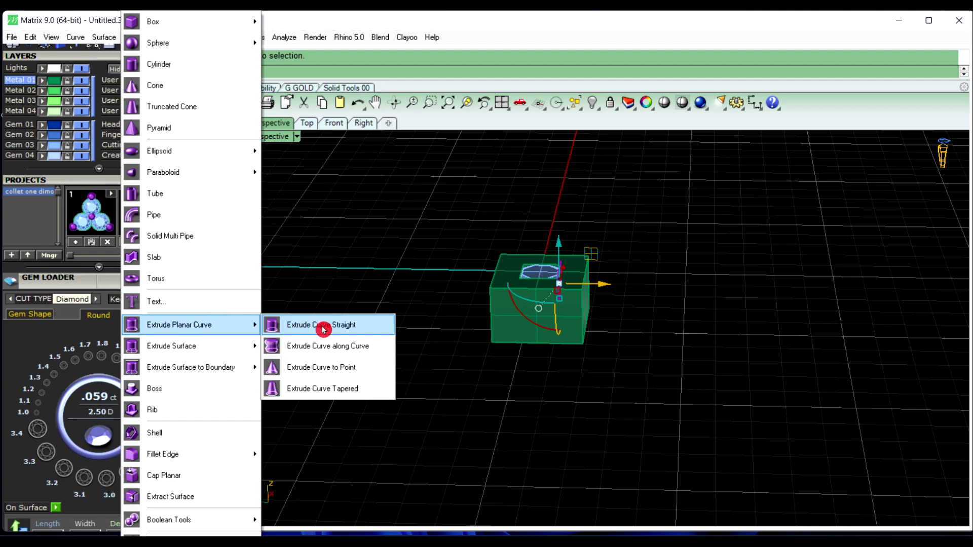
{"action": "left_click", "coordinate": [322, 325]}
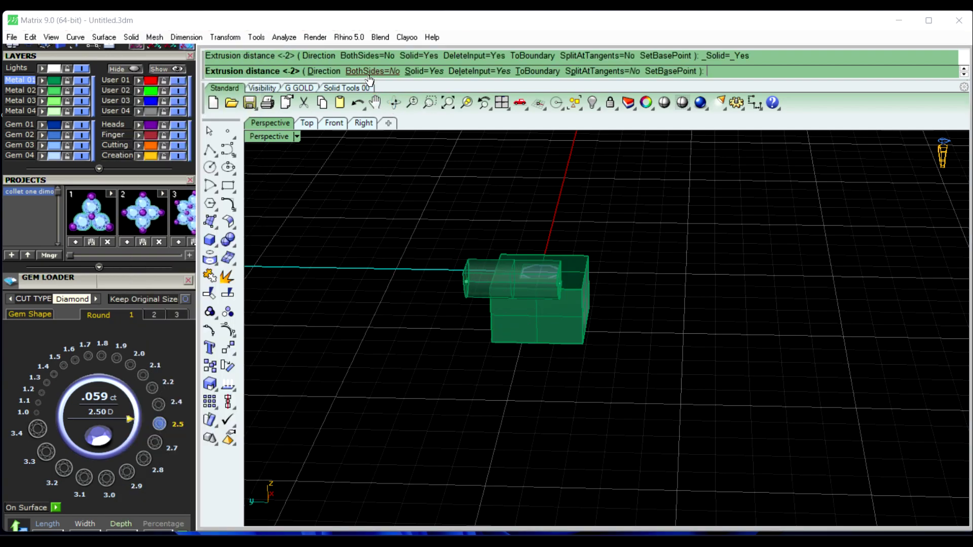
{"action": "left_click", "coordinate": [369, 71]}
{"action": "left_click", "coordinate": [360, 202]}
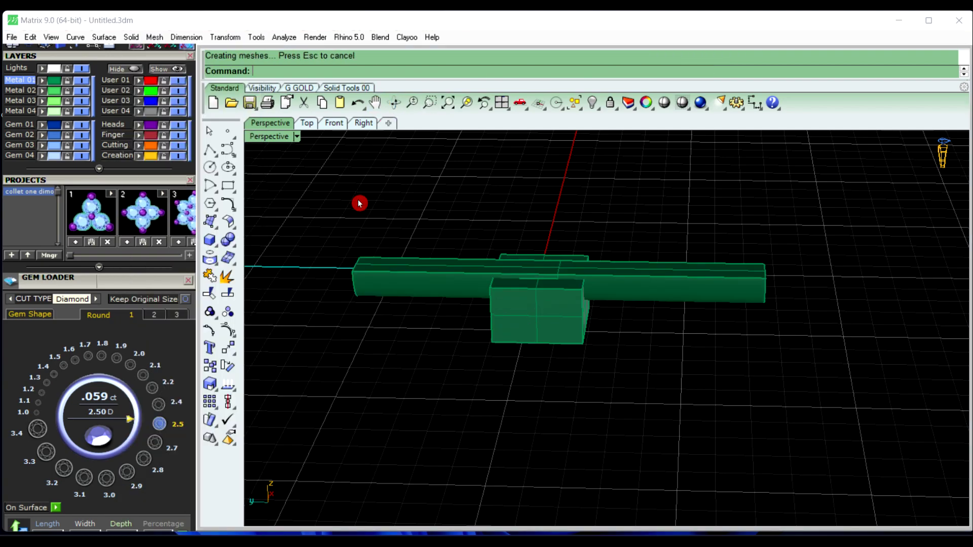
{"action": "mouse_move", "coordinate": [360, 203]}
{"action": "right_mouse_down"}
{"action": "mouse_move", "coordinate": [415, 217]}
{"action": "mouse_move", "coordinate": [462, 372]}
{"action": "right_mouse_up"}
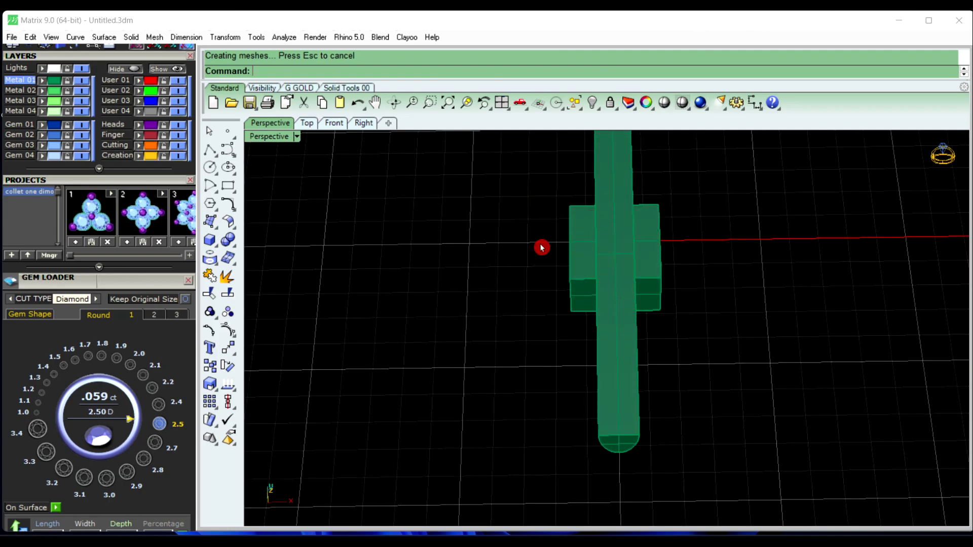
In Top view, duplicate the bar rotated 90° so it lies horizontally.
{"action": "left_click", "coordinate": [311, 124]}
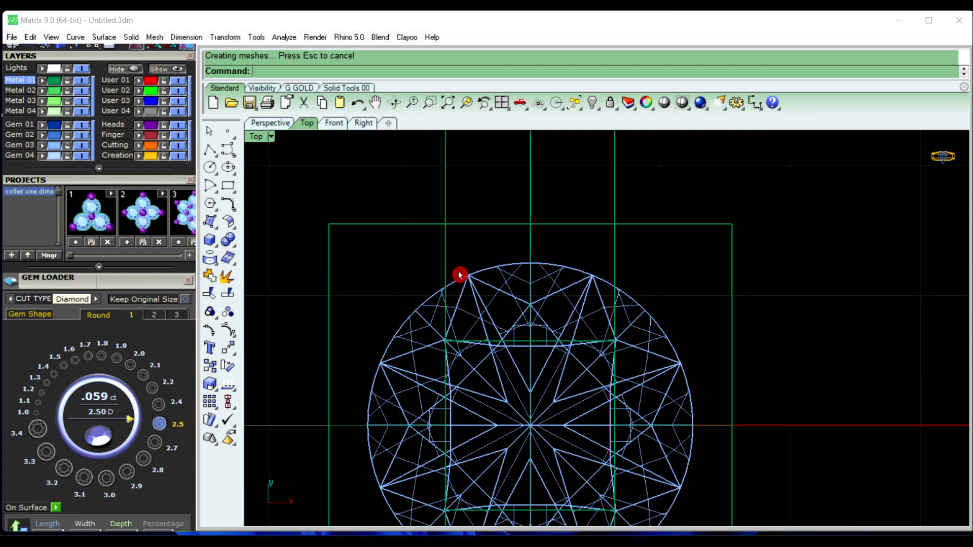
{"action": "left_click", "coordinate": [451, 199]}
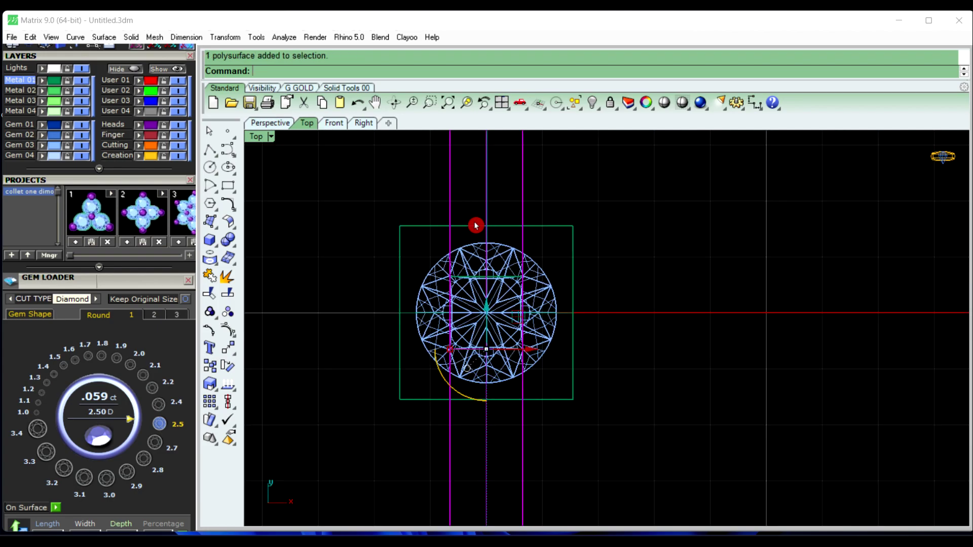
{"action": "scroll", "coordinate": [476, 225], "scroll_direction": "down", "scroll_amount": 5}
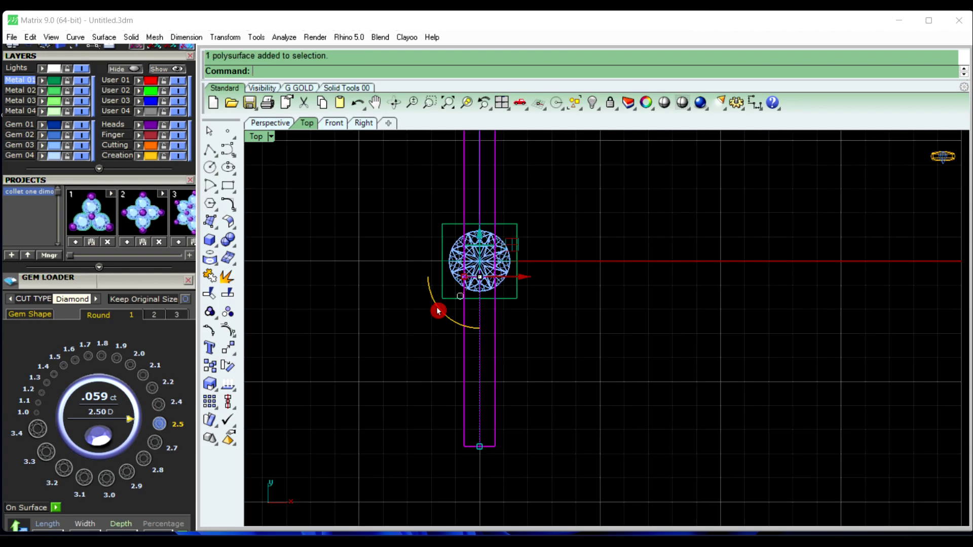
{"action": "left_click_drag", "start_coordinate": [437, 312], "coordinate": [502, 311]}
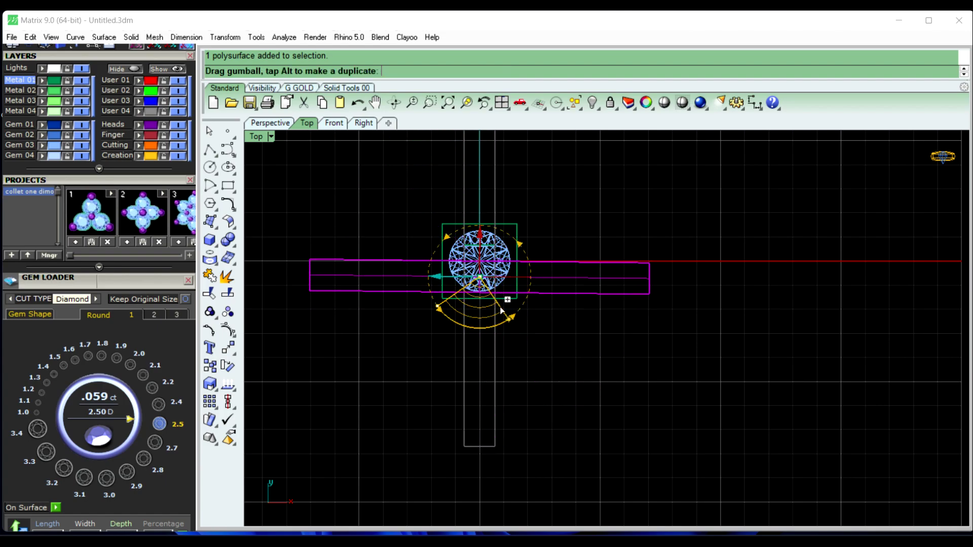
{"action": "left_click", "coordinate": [501, 311]}
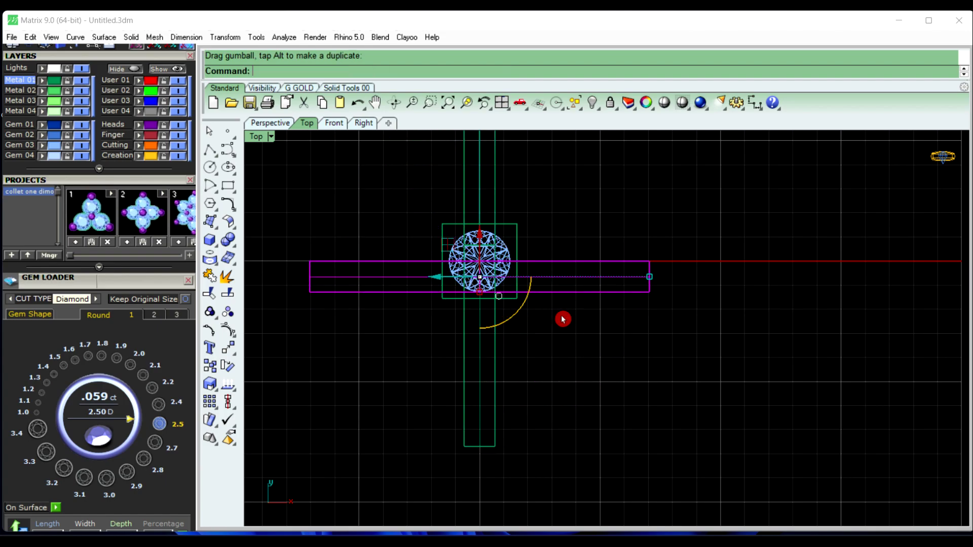
{"action": "scroll", "coordinate": [472, 265], "scroll_direction": "up", "scroll_amount": 3}
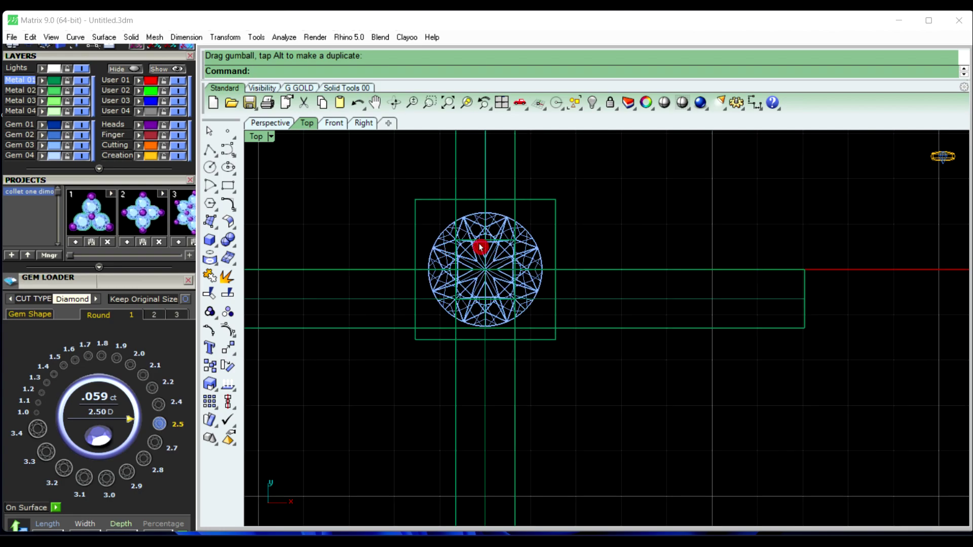
Align the horizontal bar concentric with the diamond to form a cross-shaped cutter.
{"action": "left_click", "coordinate": [359, 327]}
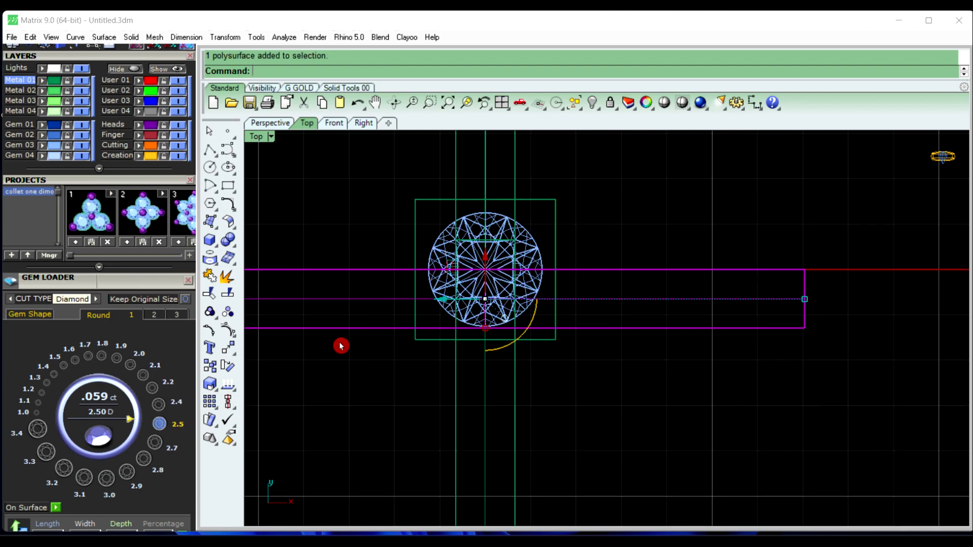
{"action": "left_click", "coordinate": [235, 413]}
{"action": "left_click", "coordinate": [282, 427]}
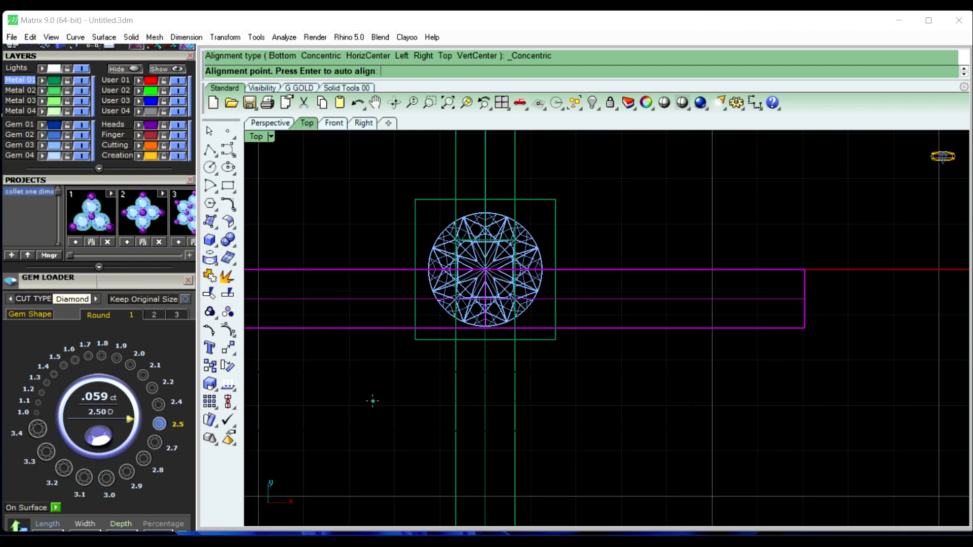
{"action": "type", "text": "0"}
{"action": "right_click", "coordinate": [373, 403]}
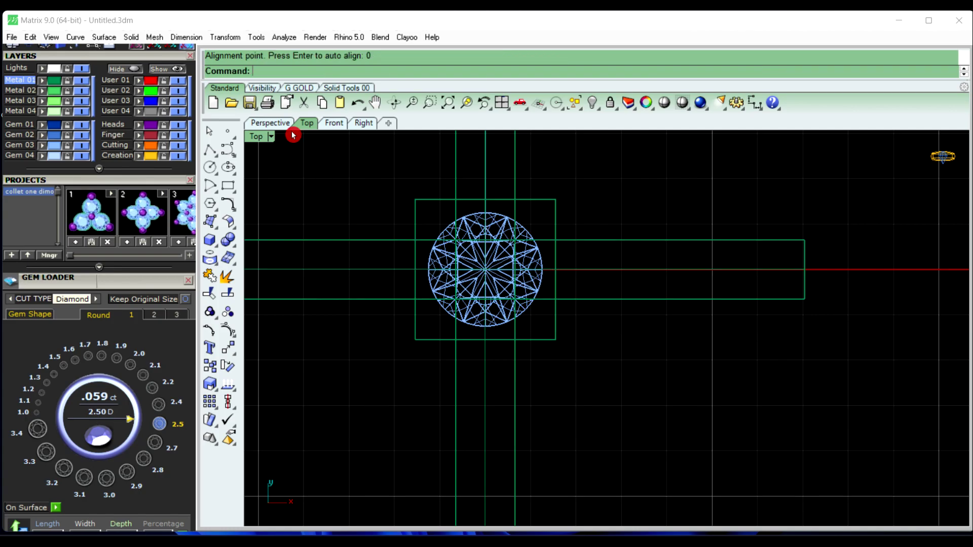
{"action": "left_click", "coordinate": [282, 125]}
{"action": "mouse_move", "coordinate": [508, 245]}
{"action": "right_mouse_down"}
{"action": "mouse_move", "coordinate": [581, 227]}
{"action": "mouse_move", "coordinate": [547, 319]}
{"action": "right_mouse_up"}
{"action": "left_click", "coordinate": [548, 319]}
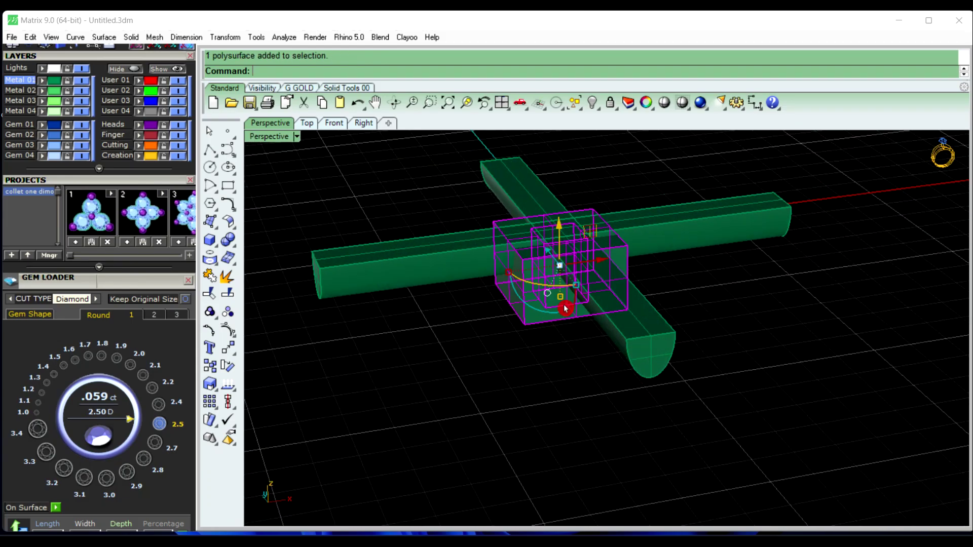
Boolean-subtract both crossing bars from the block, carving four rounded notches around the diamond.
{"action": "left_click", "coordinate": [236, 248]}
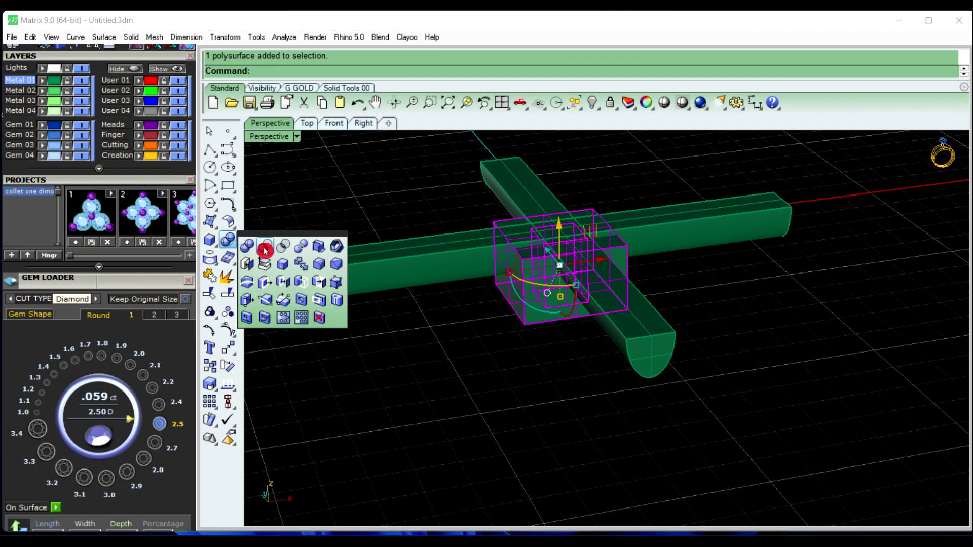
{"action": "left_click", "coordinate": [378, 266]}
{"action": "left_click", "coordinate": [518, 193]}
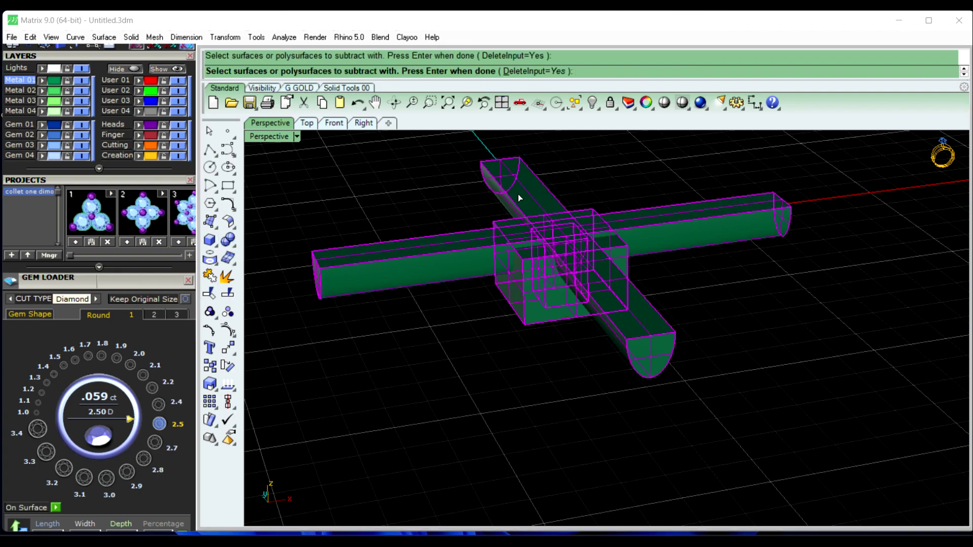
{"action": "key", "text": "Return"}
{"action": "scroll", "coordinate": [536, 239], "scroll_direction": "down", "scroll_amount": 1}
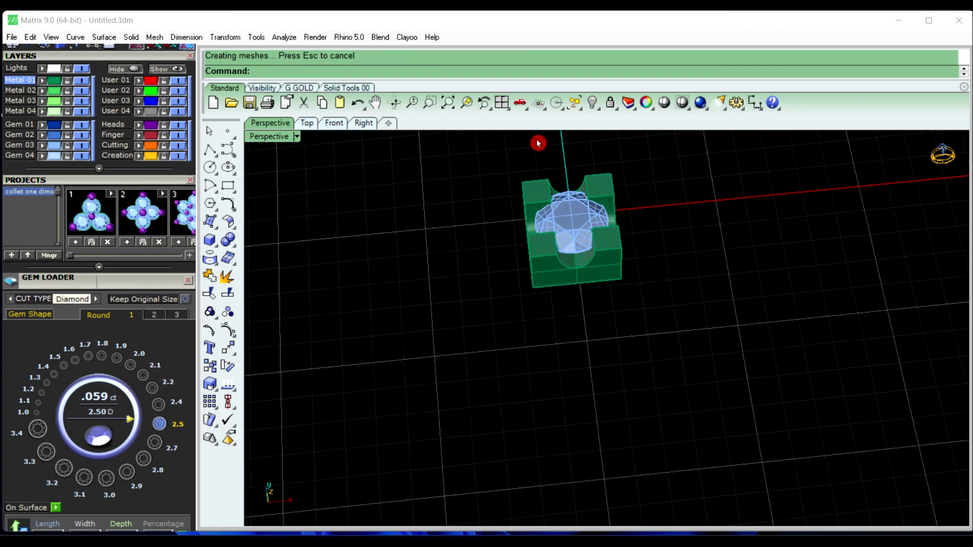
{"action": "scroll", "coordinate": [572, 224], "scroll_direction": "up", "scroll_amount": 5}
{"action": "scroll", "coordinate": [533, 287], "scroll_direction": "up", "scroll_amount": 2}
{"action": "right_click_drag", "start_coordinate": [533, 287], "coordinate": [506, 320]}
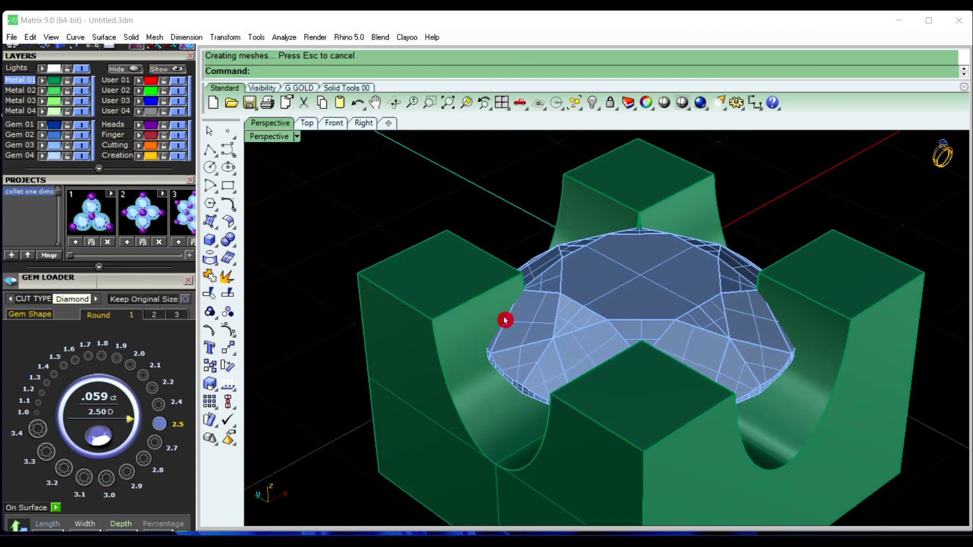
{"action": "mouse_move", "coordinate": [569, 293]}
{"action": "right_mouse_down"}
{"action": "mouse_move", "coordinate": [614, 217]}
{"action": "mouse_move", "coordinate": [495, 269]}
{"action": "mouse_move", "coordinate": [443, 253]}
{"action": "mouse_move", "coordinate": [487, 239]}
{"action": "mouse_move", "coordinate": [523, 247]}
{"action": "mouse_move", "coordinate": [445, 239]}
{"action": "mouse_move", "coordinate": [502, 318]}
{"action": "mouse_move", "coordinate": [662, 249]}
{"action": "mouse_move", "coordinate": [765, 228]}
{"action": "mouse_move", "coordinate": [627, 337]}
{"action": "mouse_move", "coordinate": [639, 291]}
{"action": "right_mouse_up"}
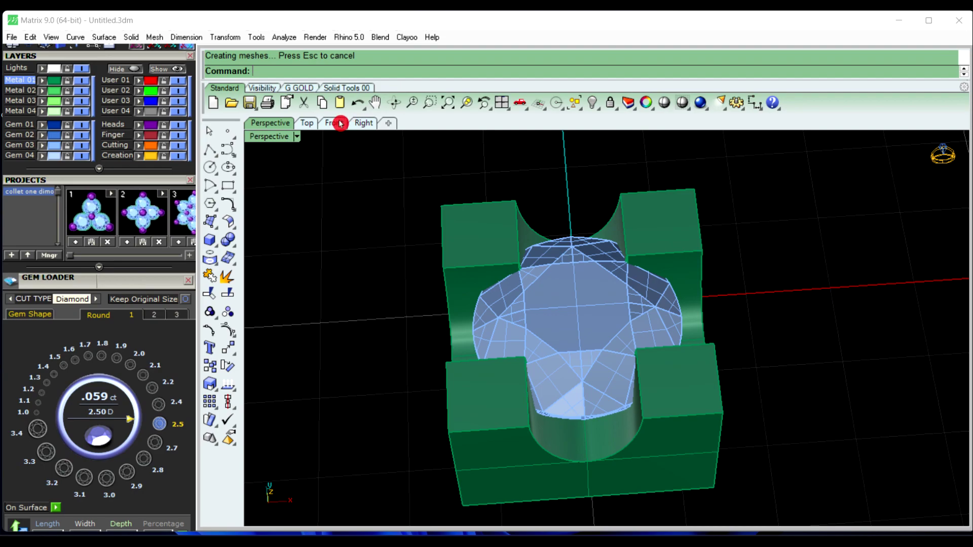
{"action": "left_click", "coordinate": [311, 125]}
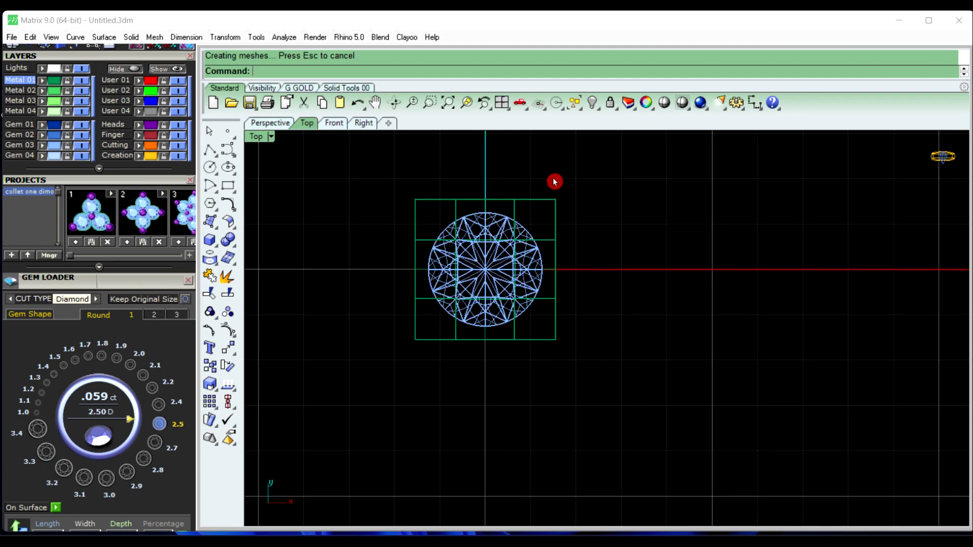
Shade the Top view and measure the corner post's width as 0.91, cancelling placement.
{"action": "left_click", "coordinate": [274, 136]}
{"action": "left_click", "coordinate": [314, 65]}
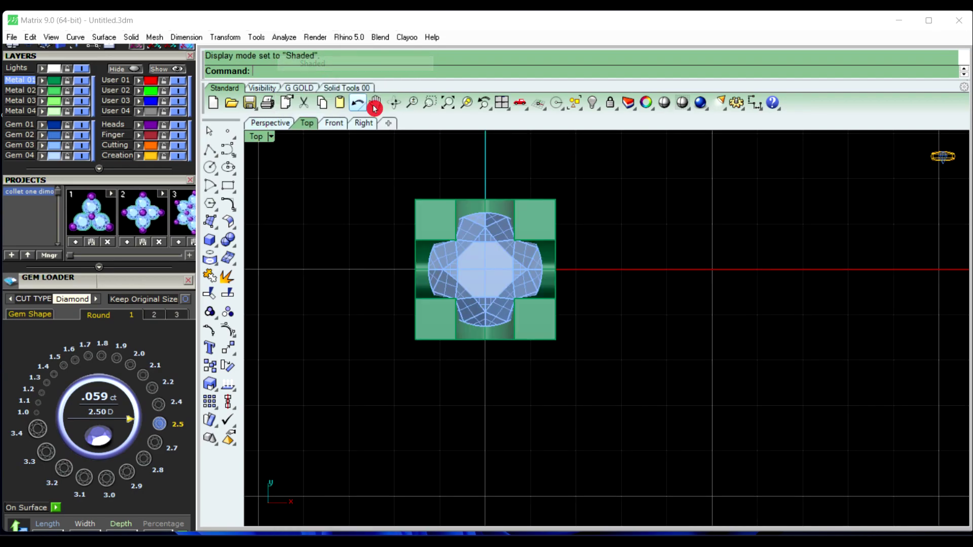
{"action": "left_click", "coordinate": [755, 103]}
{"action": "scroll", "coordinate": [412, 197], "scroll_direction": "up", "scroll_amount": 3}
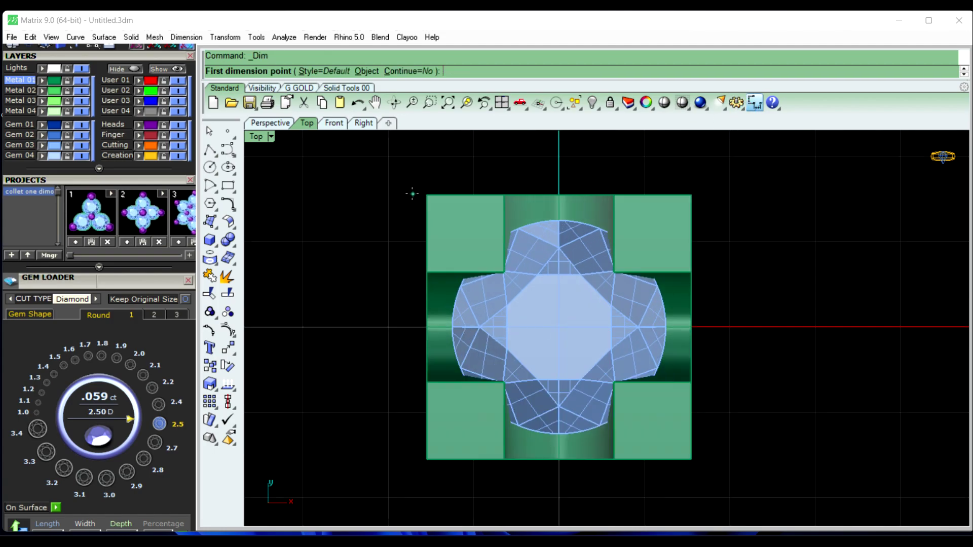
{"action": "scroll", "coordinate": [427, 193], "scroll_direction": "up", "scroll_amount": 2}
{"action": "left_click", "coordinate": [434, 195]}
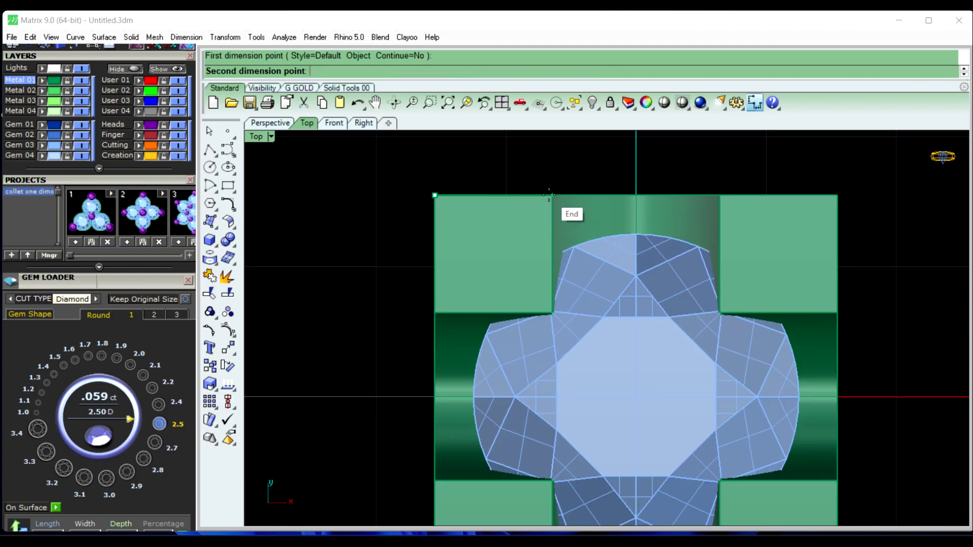
{"action": "left_click", "coordinate": [549, 194]}
{"action": "scroll", "coordinate": [532, 202], "scroll_direction": "down", "scroll_amount": 2}
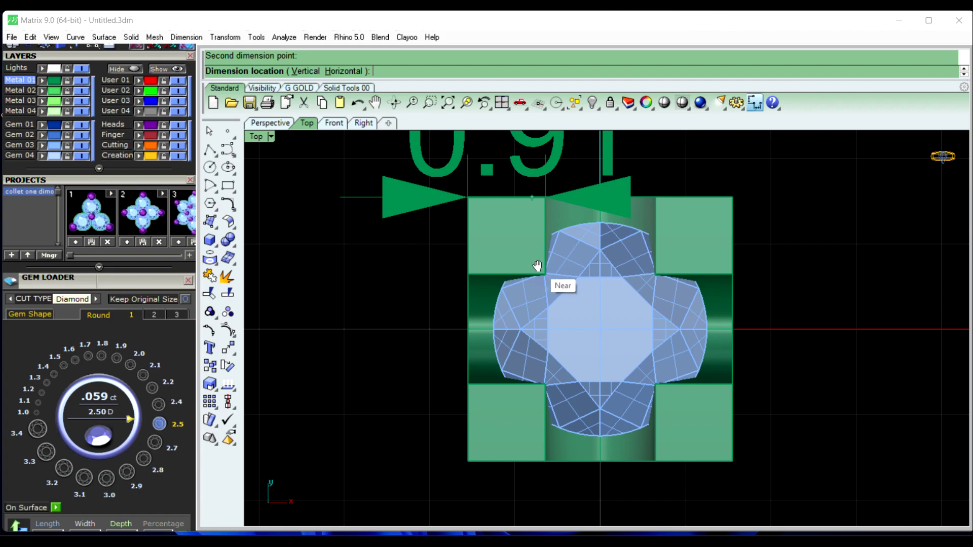
{"action": "scroll", "coordinate": [537, 266], "scroll_direction": "down", "scroll_amount": 2}
{"action": "right_click", "coordinate": [504, 244]}
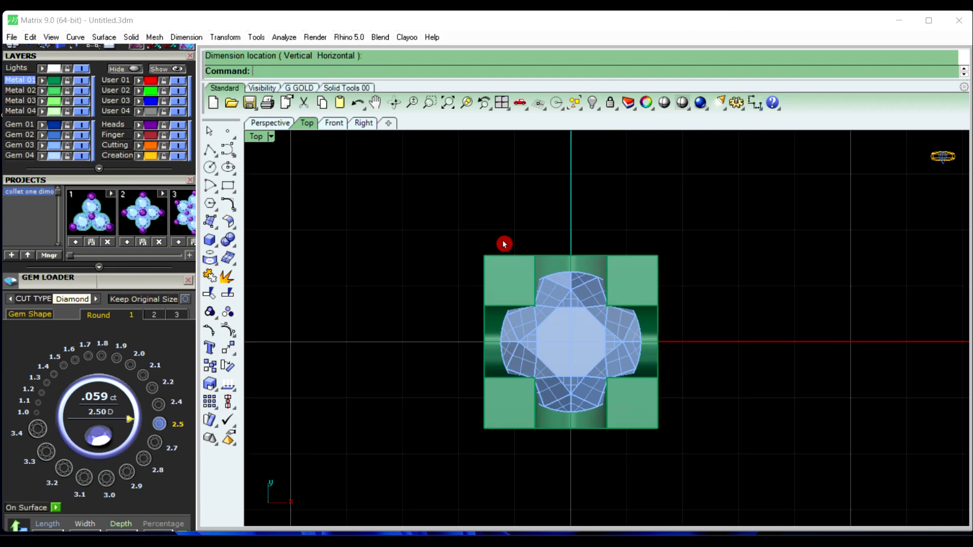
{"action": "scroll", "coordinate": [496, 257], "scroll_direction": "down", "scroll_amount": 3}
Group the block with the gem and move the grouped setting into position.
{"action": "left_click_drag", "start_coordinate": [369, 205], "coordinate": [564, 371]}
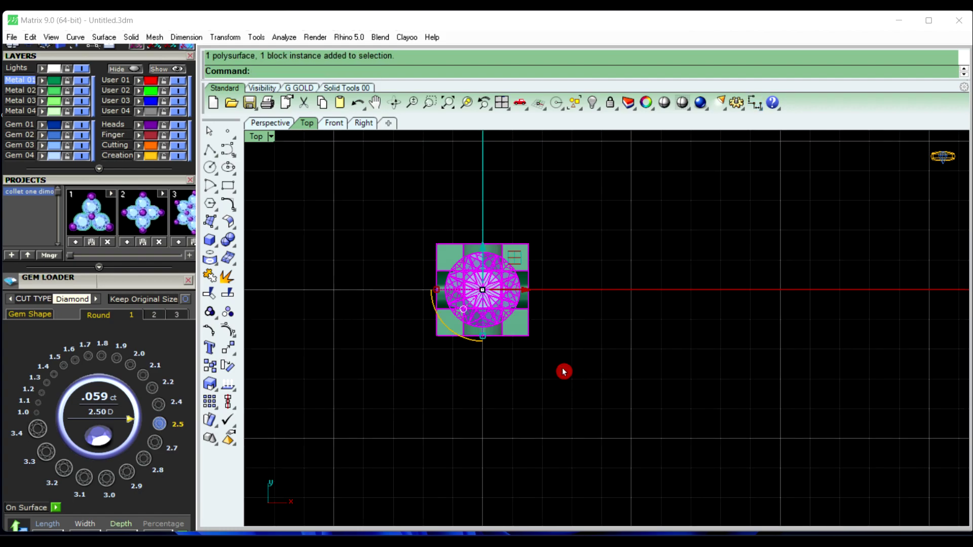
{"action": "left_click", "coordinate": [216, 314]}
{"action": "right_click_drag", "start_coordinate": [389, 301], "coordinate": [413, 330]}
{"action": "left_click", "coordinate": [533, 358]}
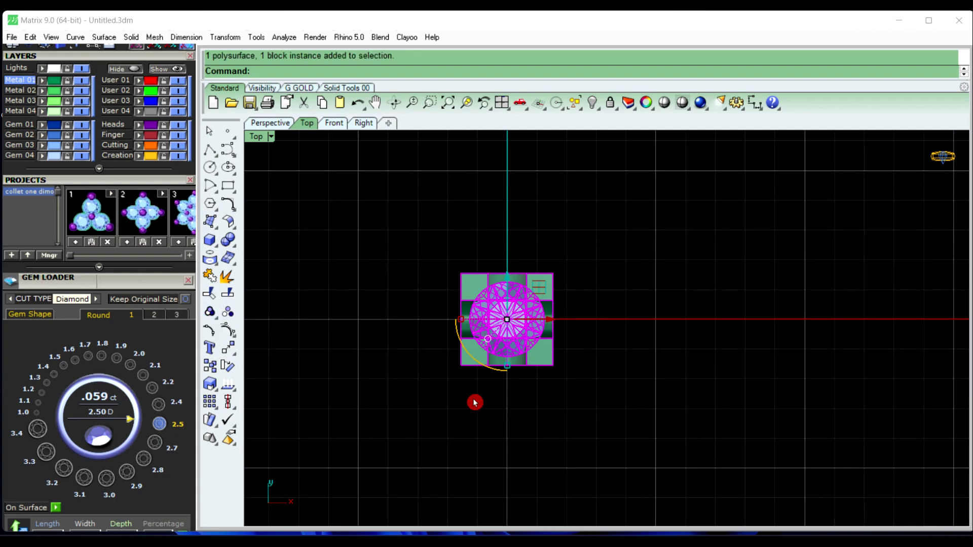
{"action": "scroll", "coordinate": [539, 326], "scroll_direction": "up", "scroll_amount": 2}
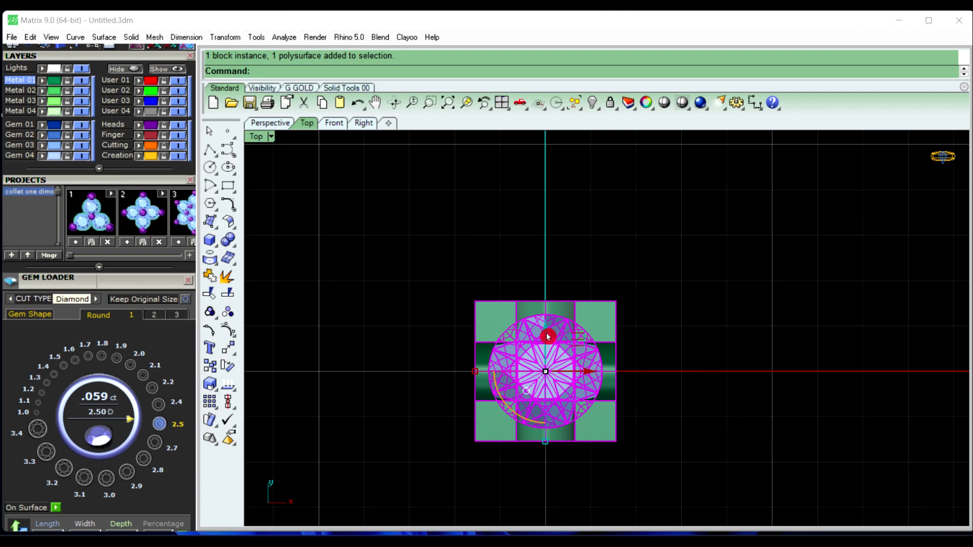
{"action": "left_click_drag", "start_coordinate": [547, 337], "coordinate": [548, 266]}
{"action": "left_click_drag", "start_coordinate": [580, 299], "coordinate": [504, 297]}
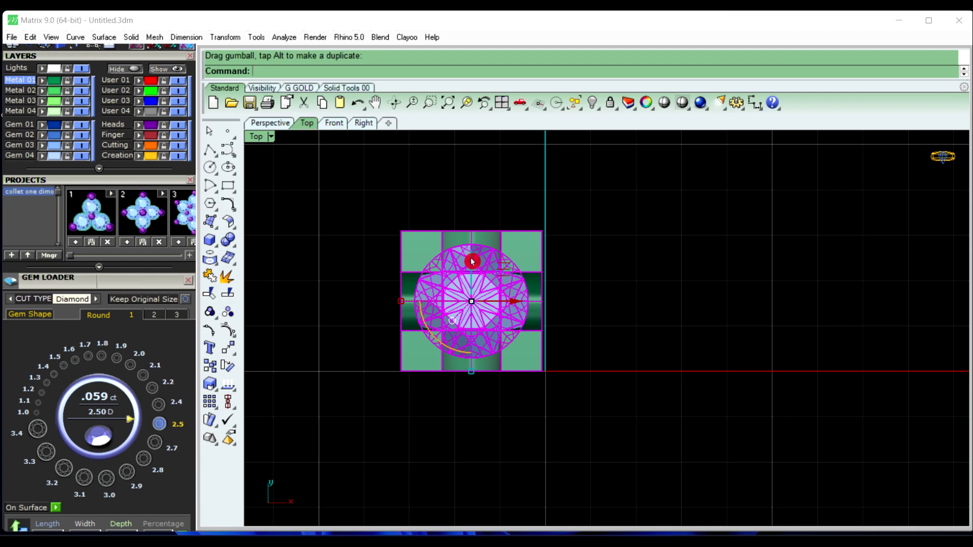
{"action": "left_click_drag", "start_coordinate": [471, 260], "coordinate": [471, 260]}
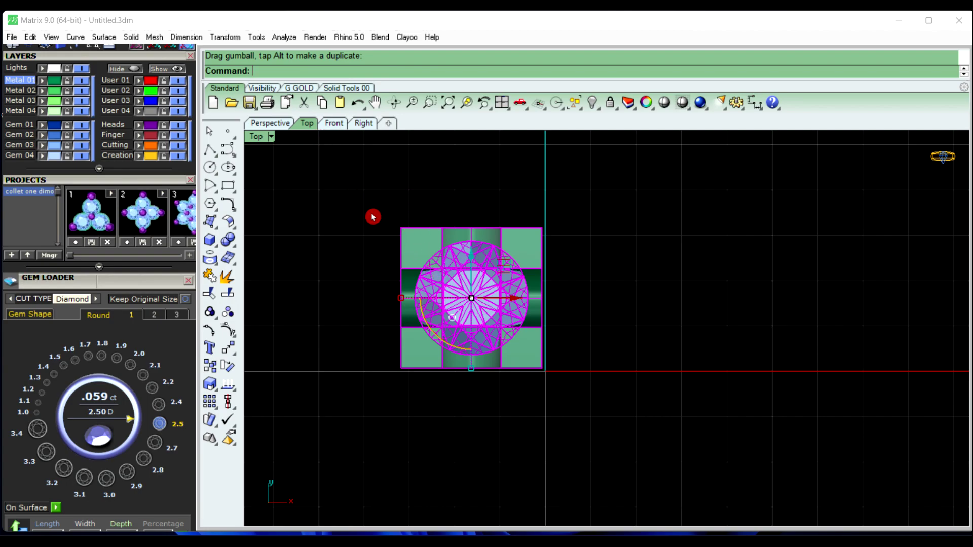
Mirror a copy of the setting to the right and nudge them edge to edge.
{"action": "left_click", "coordinate": [299, 88]}
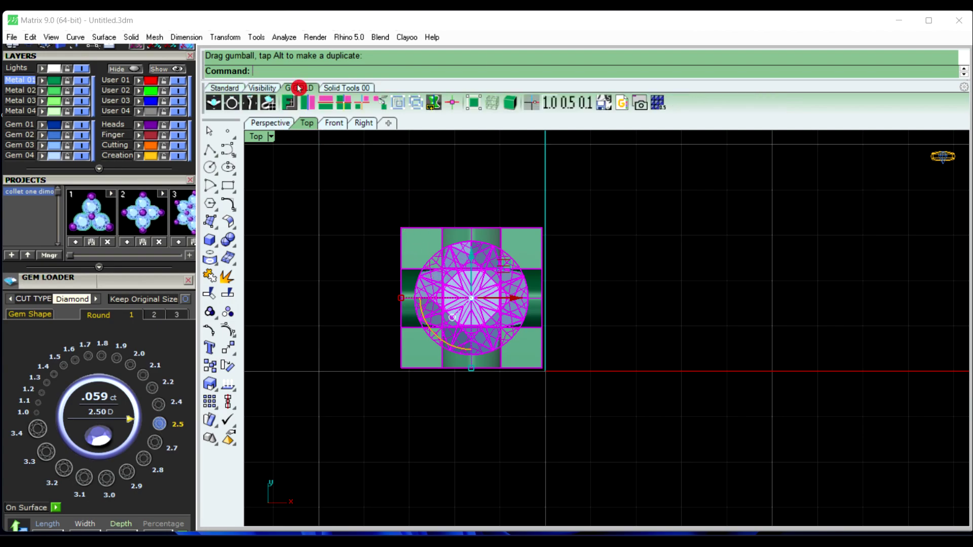
{"action": "left_click", "coordinate": [308, 105]}
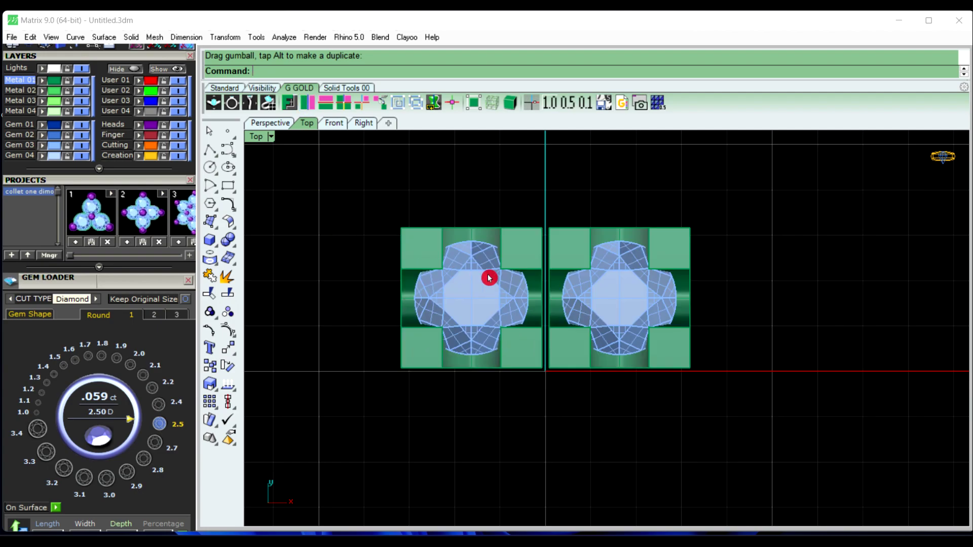
{"action": "scroll", "coordinate": [547, 314], "scroll_direction": "up", "scroll_amount": 3}
{"action": "left_click", "coordinate": [456, 319]}
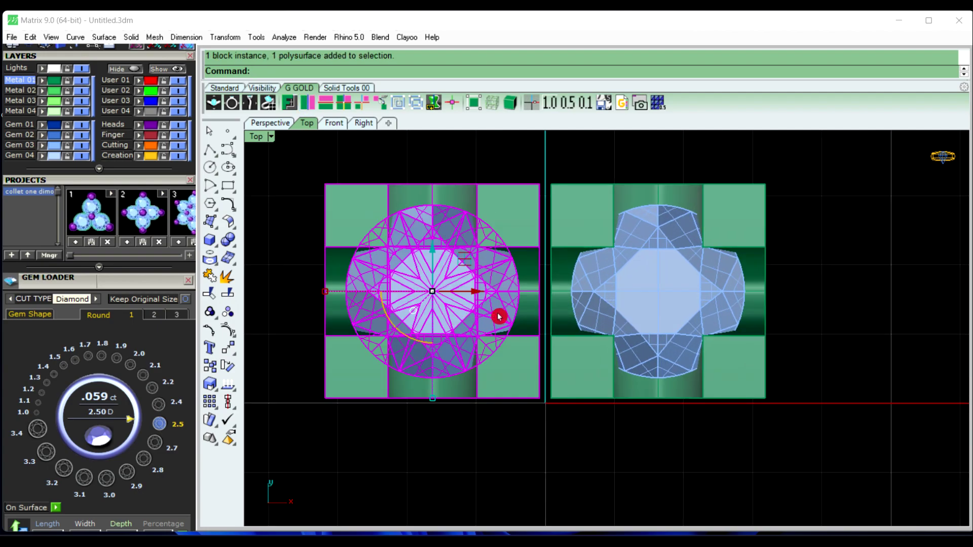
{"action": "scroll", "coordinate": [496, 314], "scroll_direction": "up", "scroll_amount": 1}
{"action": "left_click_drag", "start_coordinate": [462, 288], "coordinate": [465, 288]}
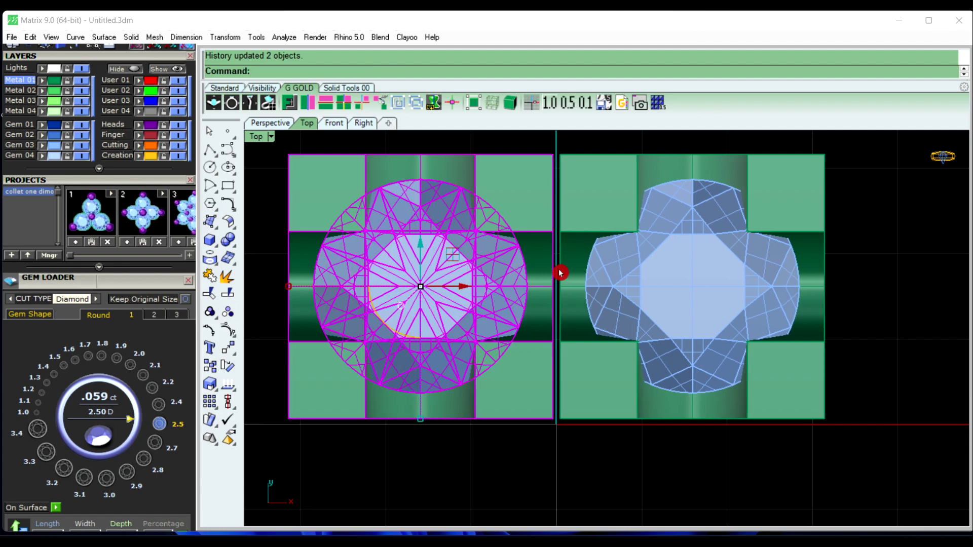
Select both settings and copy the pair below them.
{"action": "scroll", "coordinate": [560, 269], "scroll_direction": "down", "scroll_amount": 2}
{"action": "left_click", "coordinate": [793, 298]}
{"action": "scroll", "coordinate": [584, 289], "scroll_direction": "down", "scroll_amount": 2}
{"action": "right_click_drag", "start_coordinate": [452, 229], "coordinate": [369, 218]}
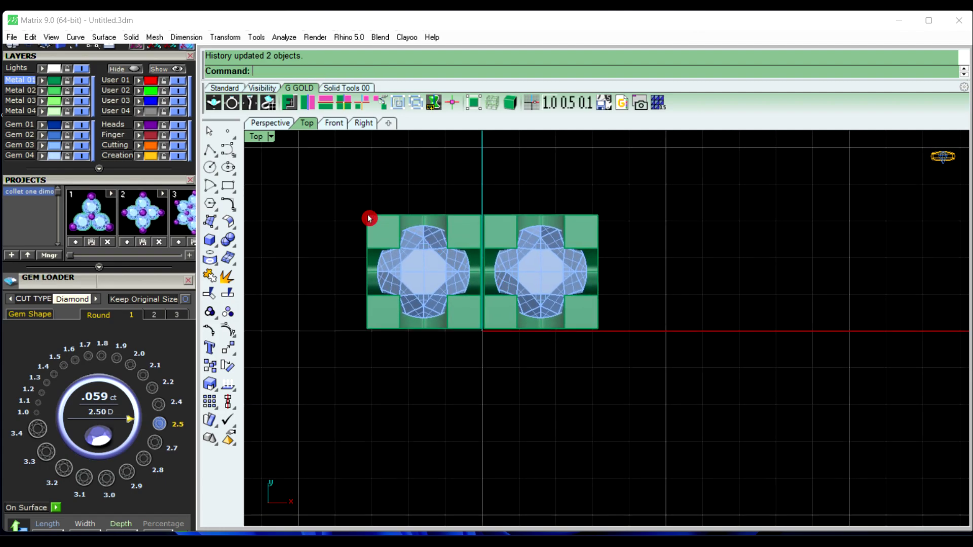
{"action": "left_click_drag", "start_coordinate": [349, 193], "coordinate": [682, 391]}
{"action": "left_click", "coordinate": [327, 104]}
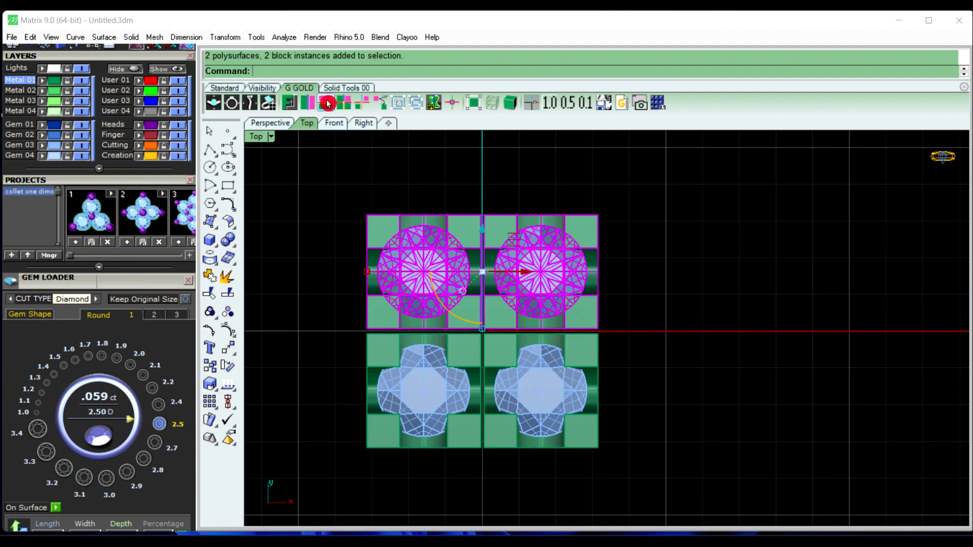
{"action": "scroll", "coordinate": [424, 336], "scroll_direction": "up", "scroll_amount": 3}
{"action": "scroll", "coordinate": [439, 323], "scroll_direction": "down", "scroll_amount": 2}
Move the top pair down against the bottom pair.
{"action": "right_click_drag", "start_coordinate": [439, 324], "coordinate": [455, 300]}
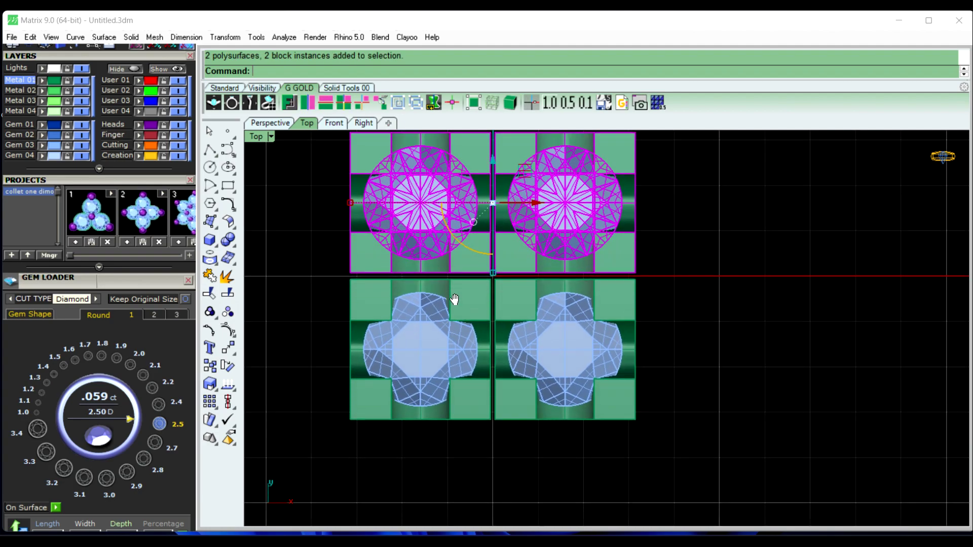
{"action": "scroll", "coordinate": [475, 337], "scroll_direction": "up", "scroll_amount": 2}
{"action": "scroll", "coordinate": [502, 314], "scroll_direction": "down", "scroll_amount": 2}
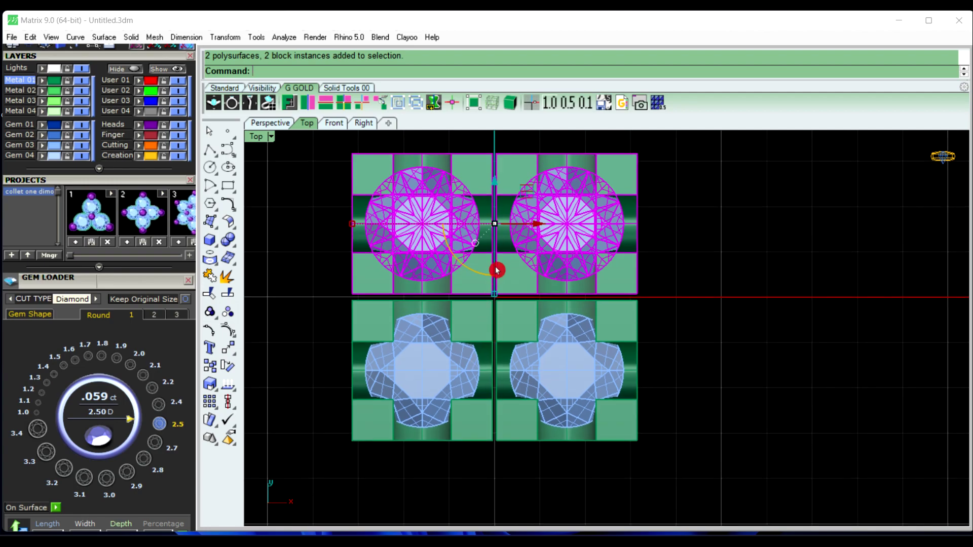
{"action": "scroll", "coordinate": [488, 193], "scroll_direction": "up", "scroll_amount": 2}
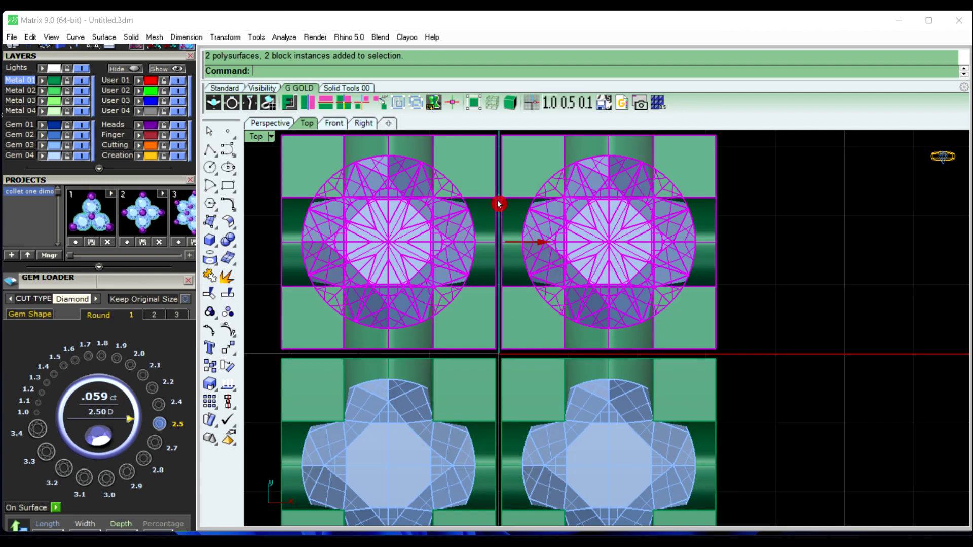
{"action": "left_click_drag", "start_coordinate": [499, 204], "coordinate": [499, 201]}
Clear the selection and orbit the Perspective view to a near top-down angle.
{"action": "scroll", "coordinate": [545, 245], "scroll_direction": "down", "scroll_amount": 4}
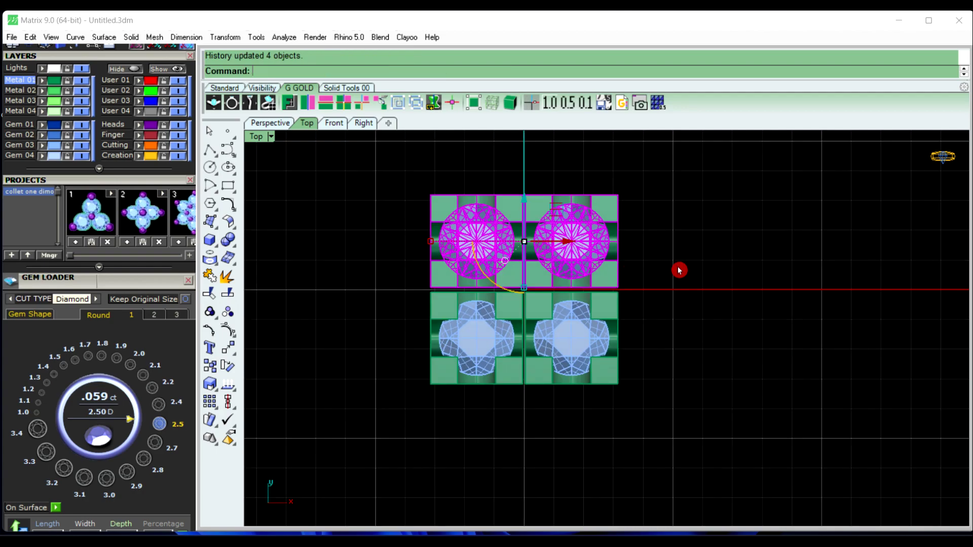
{"action": "key", "text": "Escape"}
{"action": "scroll", "coordinate": [576, 279], "scroll_direction": "down", "scroll_amount": 3}
{"action": "left_click", "coordinate": [277, 133]}
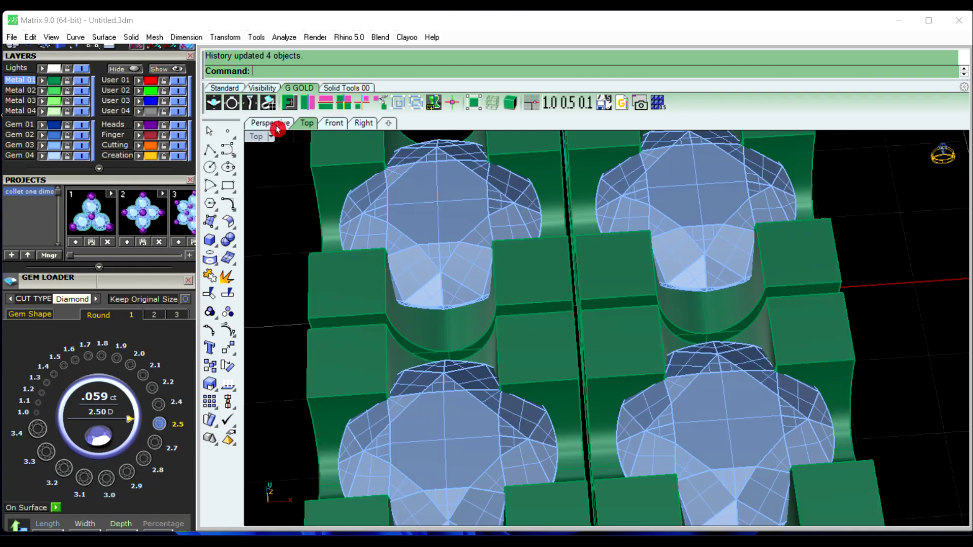
{"action": "right_click_drag", "start_coordinate": [580, 266], "coordinate": [549, 182]}
{"action": "scroll", "coordinate": [517, 220], "scroll_direction": "down", "scroll_amount": 3}
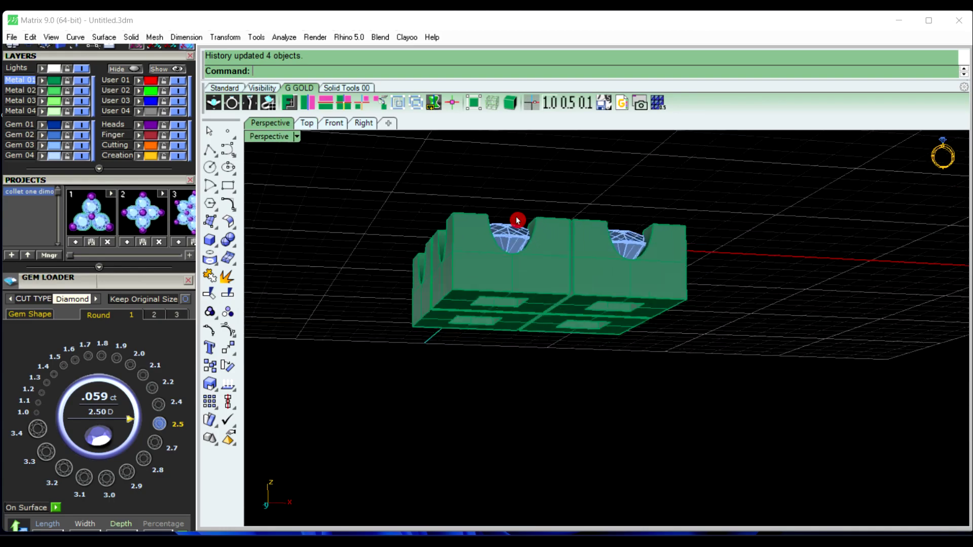
{"action": "mouse_move", "coordinate": [517, 220]}
{"action": "right_mouse_down"}
{"action": "mouse_move", "coordinate": [561, 359]}
{"action": "mouse_move", "coordinate": [588, 393]}
{"action": "mouse_move", "coordinate": [483, 244]}
{"action": "right_mouse_up"}
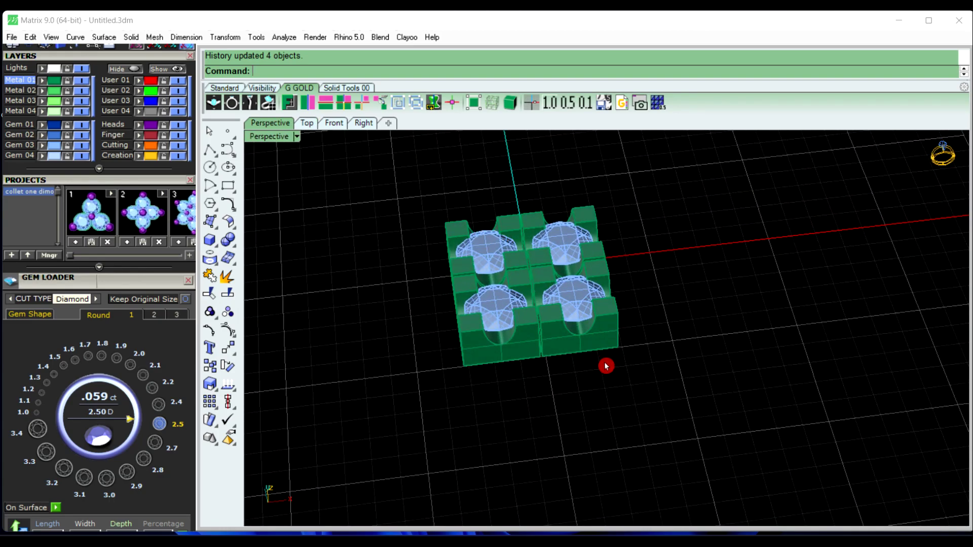
{"action": "mouse_move", "coordinate": [607, 366]}
{"action": "right_mouse_down"}
{"action": "mouse_move", "coordinate": [564, 178]}
{"action": "mouse_move", "coordinate": [634, 339]}
{"action": "mouse_move", "coordinate": [610, 346]}
{"action": "right_mouse_up"}
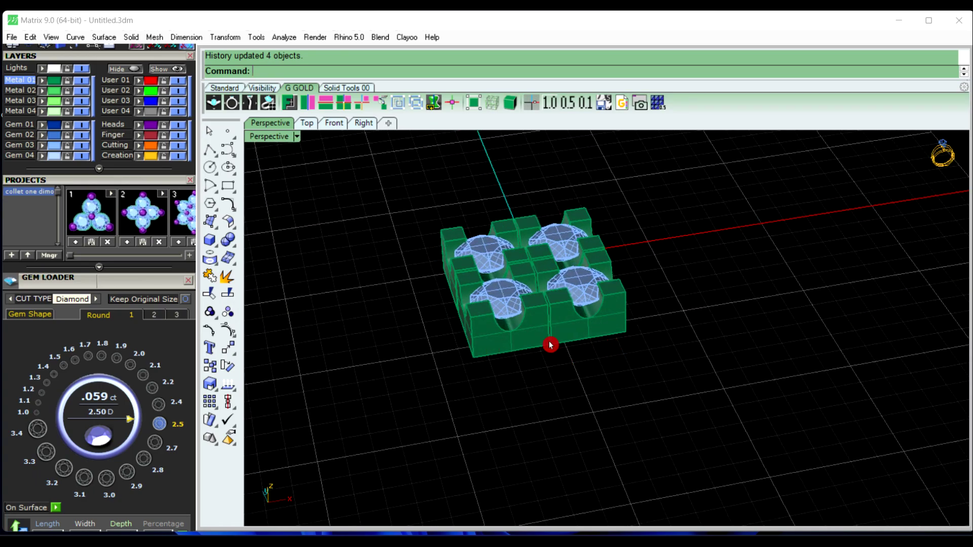
{"action": "mouse_move", "coordinate": [550, 346]}
{"action": "right_mouse_down"}
{"action": "mouse_move", "coordinate": [562, 385]}
{"action": "mouse_move", "coordinate": [569, 328]}
{"action": "mouse_move", "coordinate": [532, 375]}
{"action": "mouse_move", "coordinate": [526, 281]}
{"action": "mouse_move", "coordinate": [528, 348]}
{"action": "mouse_move", "coordinate": [506, 419]}
{"action": "right_mouse_up"}
{"action": "scroll", "coordinate": [505, 419], "scroll_direction": "up", "scroll_amount": 2}
{"action": "scroll", "coordinate": [517, 374], "scroll_direction": "up", "scroll_amount": 1}
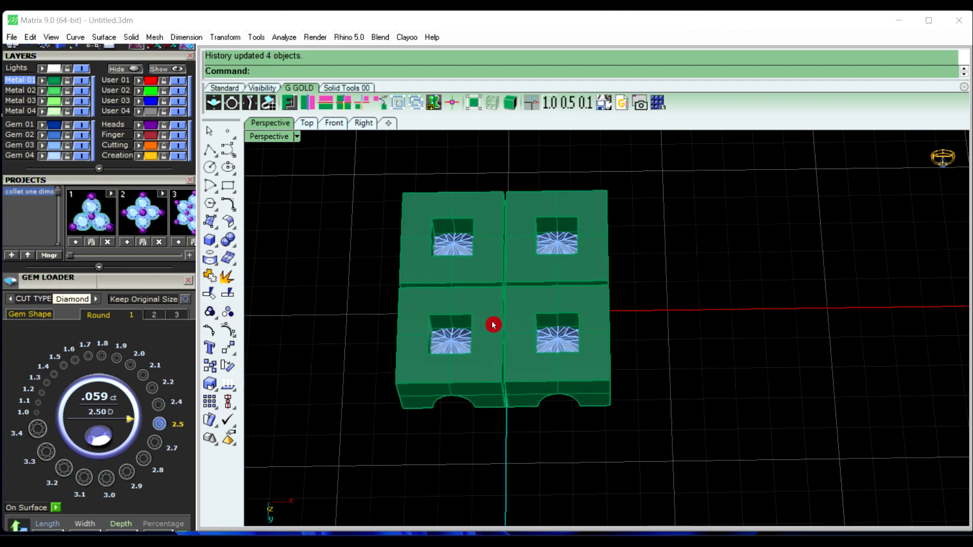
Draw a closed polyline through the block's four top corners and select it.
{"action": "left_click", "coordinate": [210, 150]}
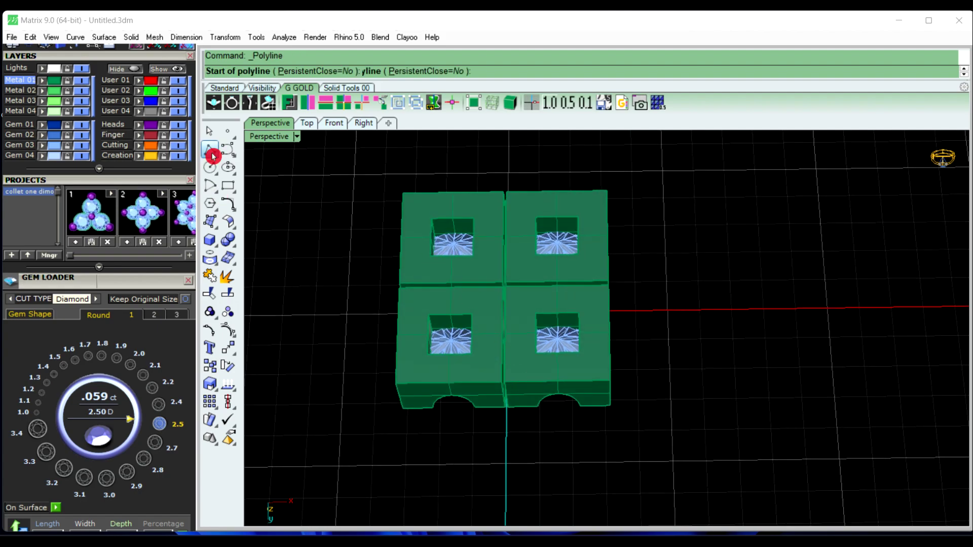
{"action": "left_click", "coordinate": [401, 190]}
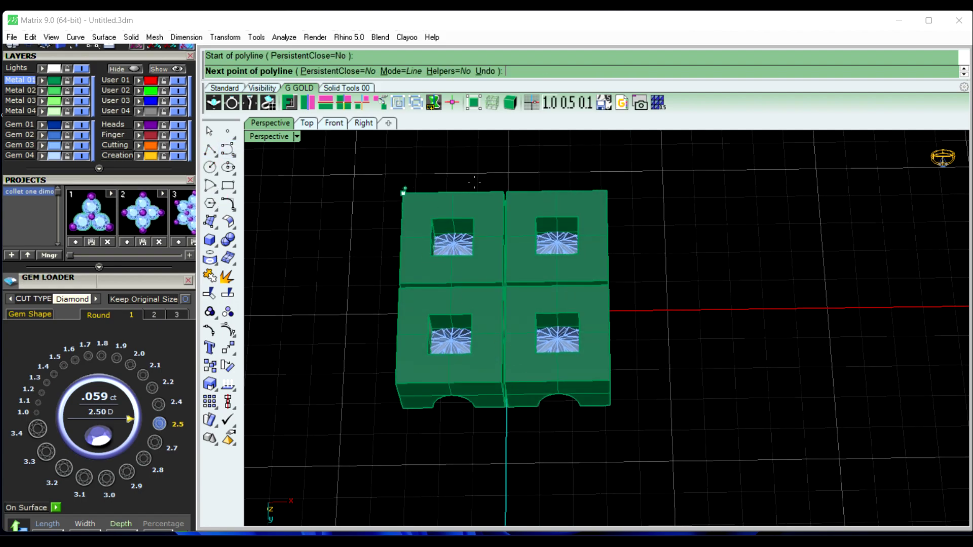
{"action": "left_click", "coordinate": [609, 188]}
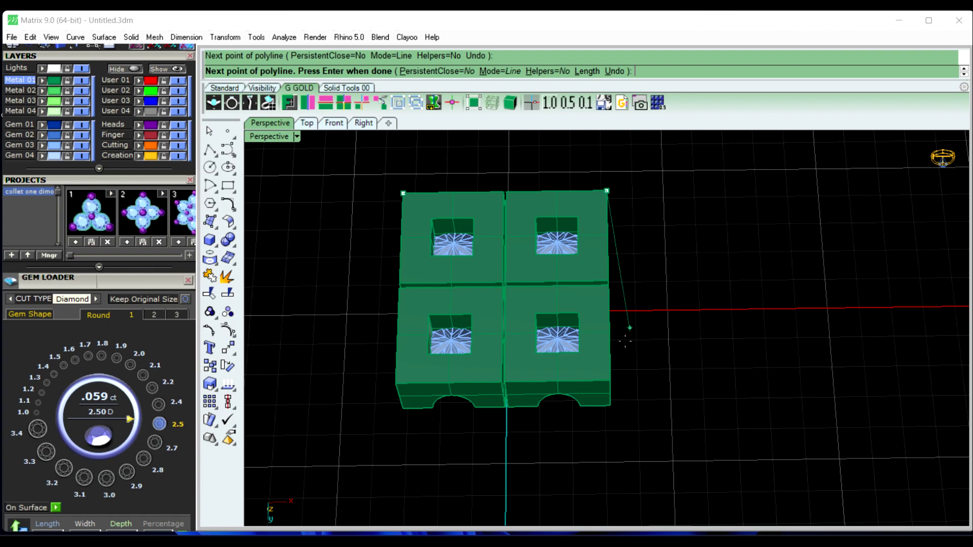
{"action": "left_click", "coordinate": [610, 380]}
{"action": "left_click", "coordinate": [395, 384]}
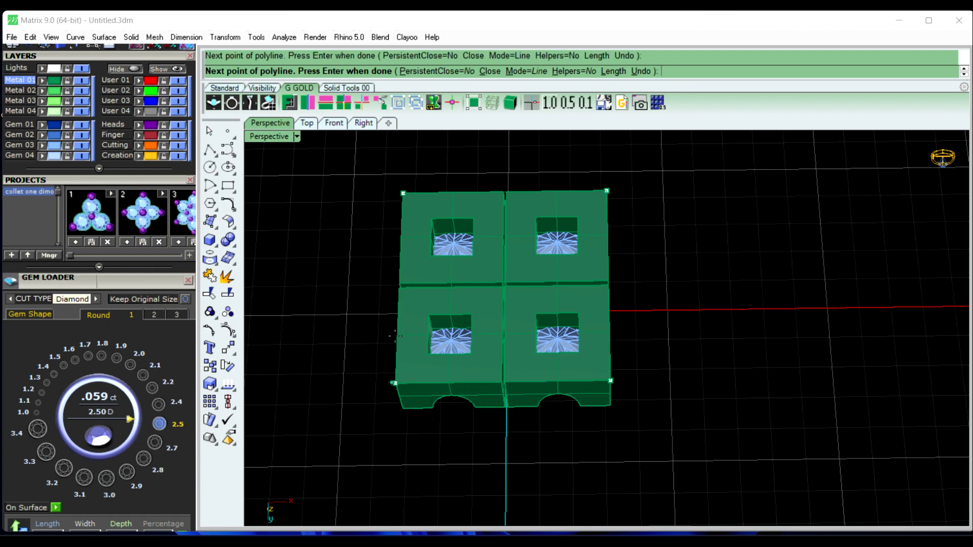
{"action": "scroll", "coordinate": [398, 186], "scroll_direction": "up", "scroll_amount": 3}
{"action": "scroll", "coordinate": [402, 190], "scroll_direction": "up", "scroll_amount": 2}
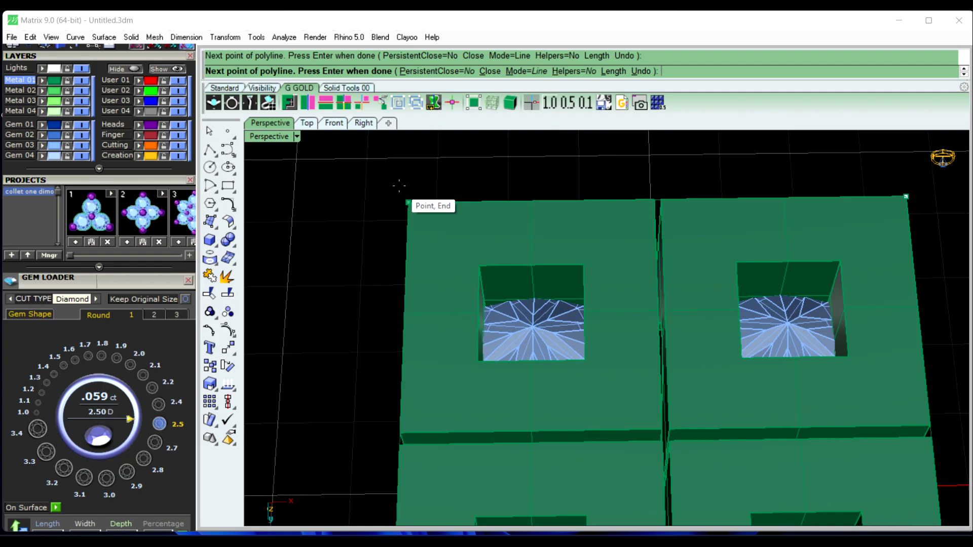
{"action": "left_click", "coordinate": [405, 192]}
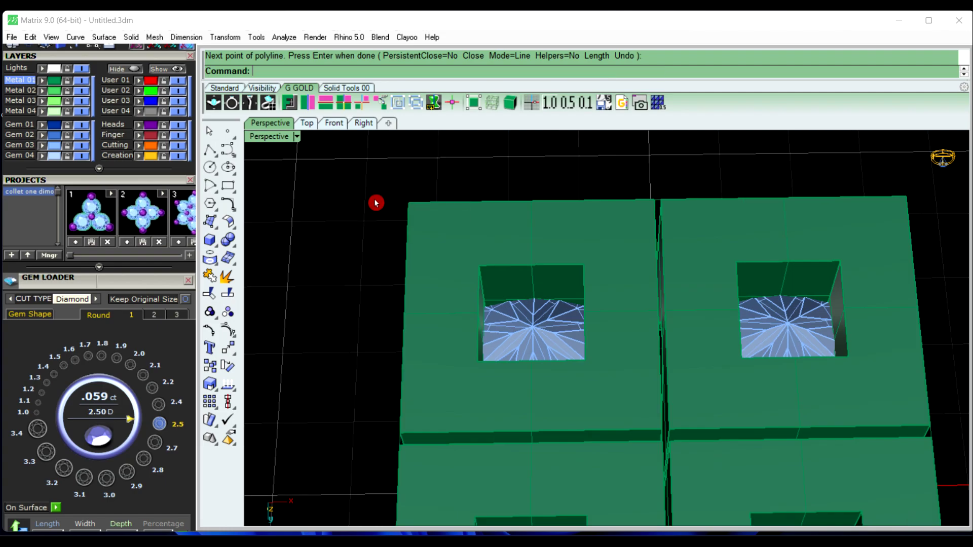
{"action": "left_click", "coordinate": [432, 204]}
{"action": "scroll", "coordinate": [439, 179], "scroll_direction": "down", "scroll_amount": 3}
{"action": "type", "text": "Pa"}
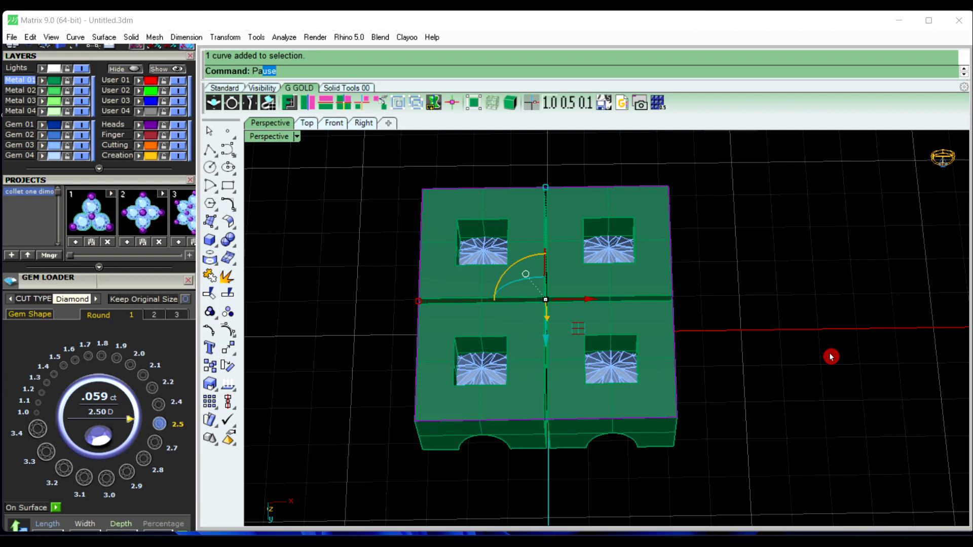
Create a patch surface from the outline with the default Patch settings.
{"action": "type", "text": "tch"}
{"action": "key", "text": "Return"}
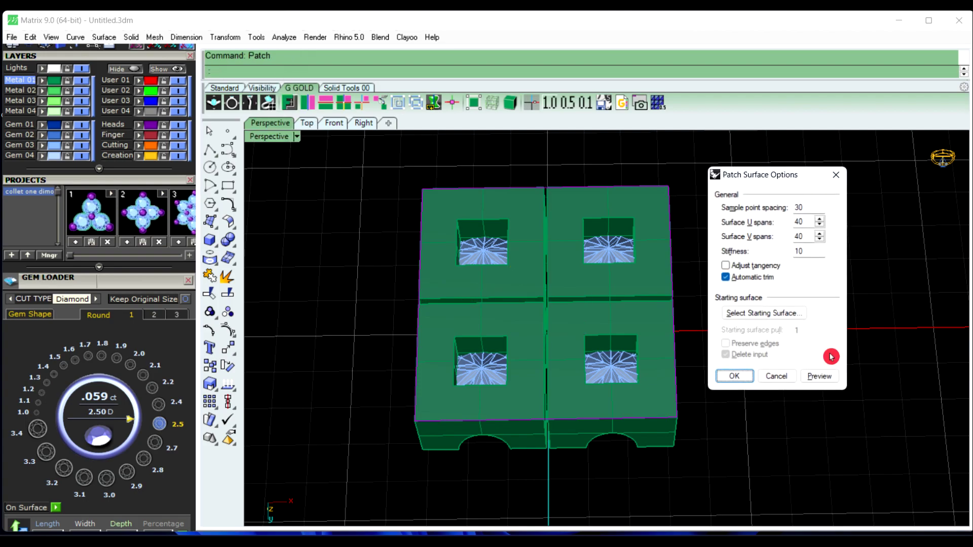
{"action": "key", "text": "Return"}
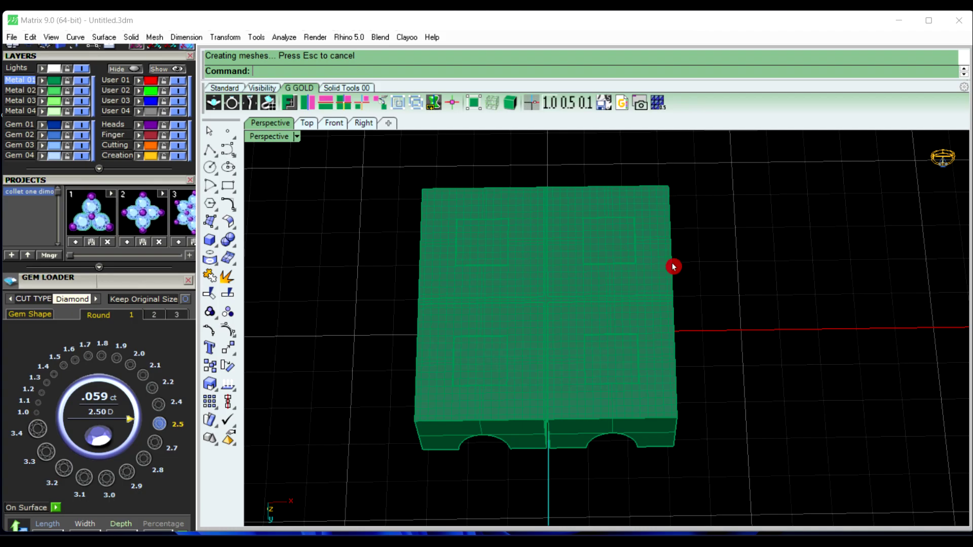
Orbit to the block's front and select the new patch surface.
{"action": "mouse_move", "coordinate": [673, 267]}
{"action": "right_mouse_down"}
{"action": "mouse_move", "coordinate": [652, 294]}
{"action": "mouse_move", "coordinate": [706, 220]}
{"action": "mouse_move", "coordinate": [657, 363]}
{"action": "mouse_move", "coordinate": [625, 382]}
{"action": "mouse_move", "coordinate": [604, 302]}
{"action": "right_mouse_up"}
{"action": "scroll", "coordinate": [604, 302], "scroll_direction": "up", "scroll_amount": 3}
{"action": "mouse_move", "coordinate": [547, 338]}
{"action": "right_mouse_down"}
{"action": "mouse_move", "coordinate": [548, 327]}
{"action": "mouse_move", "coordinate": [623, 351]}
{"action": "mouse_move", "coordinate": [763, 337]}
{"action": "right_mouse_up"}
{"action": "left_click", "coordinate": [627, 353]}
{"action": "left_click", "coordinate": [622, 359]}
{"action": "type", "text": "Off"}
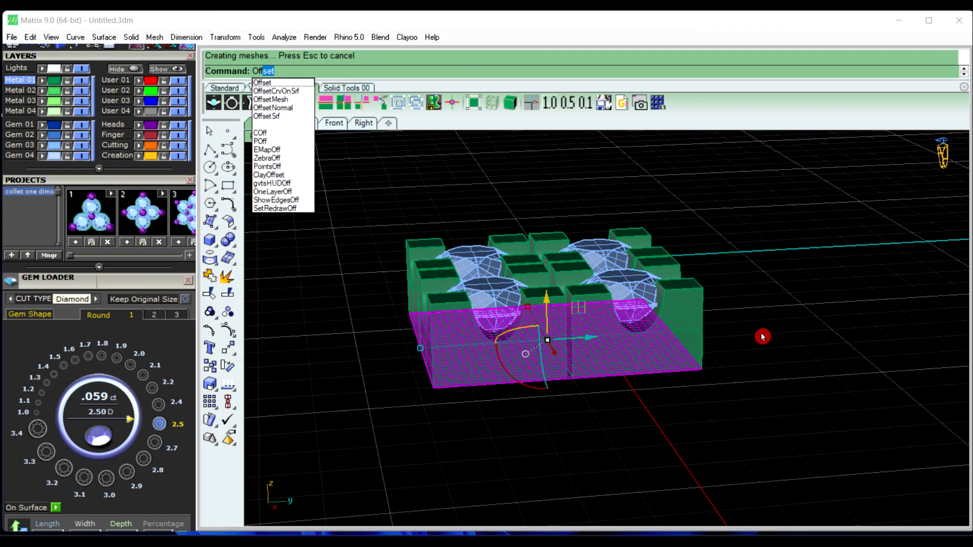
{"action": "key", "text": "Return"}
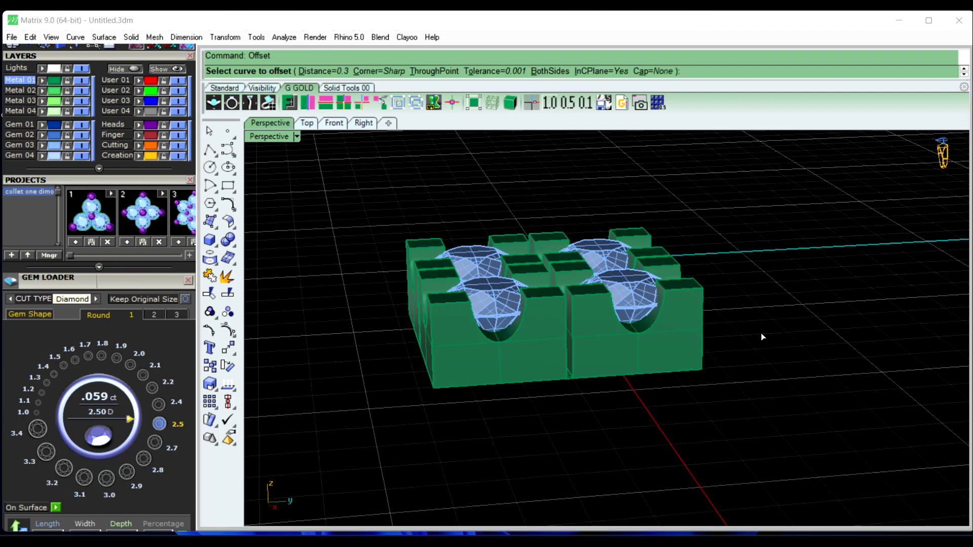
Offset the front surface 1 unit downward as a solid slab.
{"action": "right_click", "coordinate": [763, 337]}
{"action": "right_click_drag", "start_coordinate": [760, 336], "coordinate": [568, 295]}
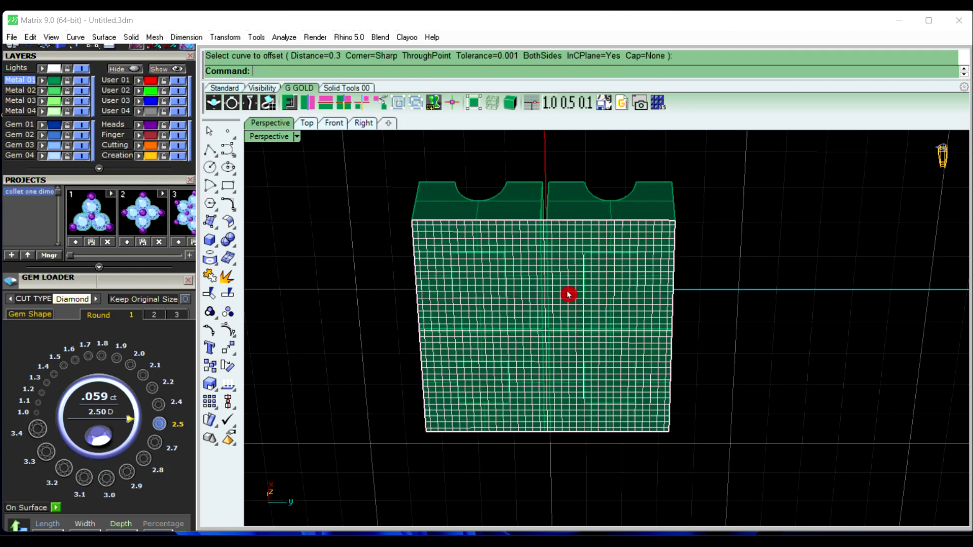
{"action": "left_click", "coordinate": [568, 294]}
{"action": "left_click", "coordinate": [653, 331]}
{"action": "type", "text": "Off"}
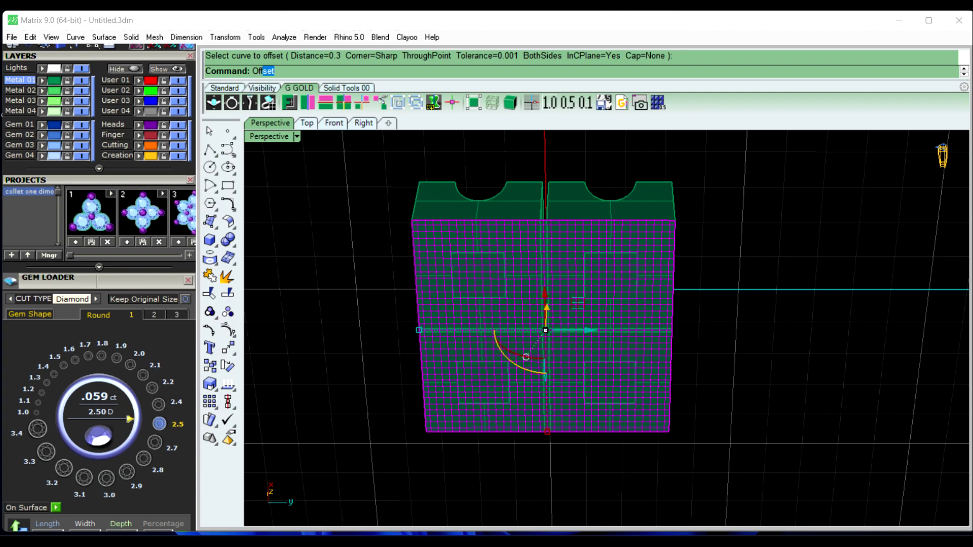
{"action": "left_click", "coordinate": [274, 120]}
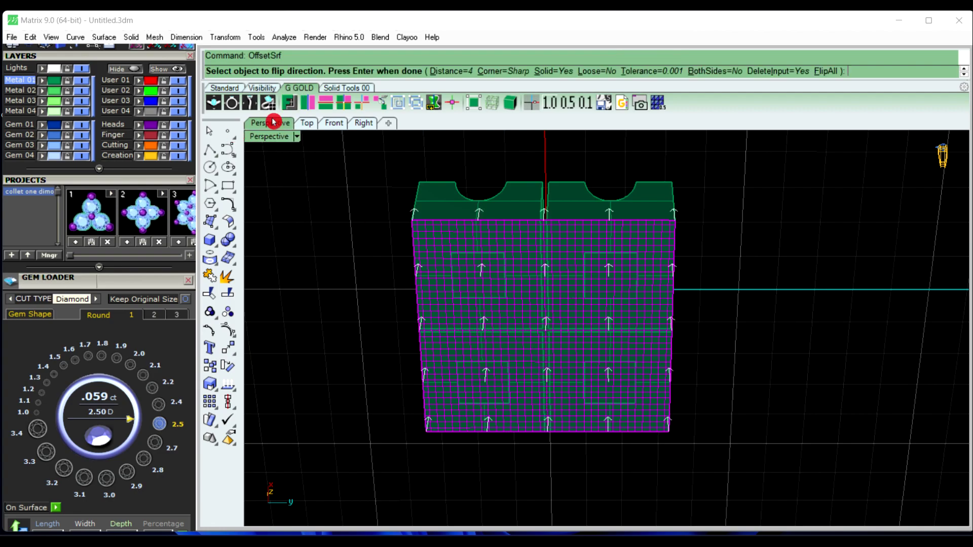
{"action": "right_click_drag", "start_coordinate": [623, 376], "coordinate": [627, 409]}
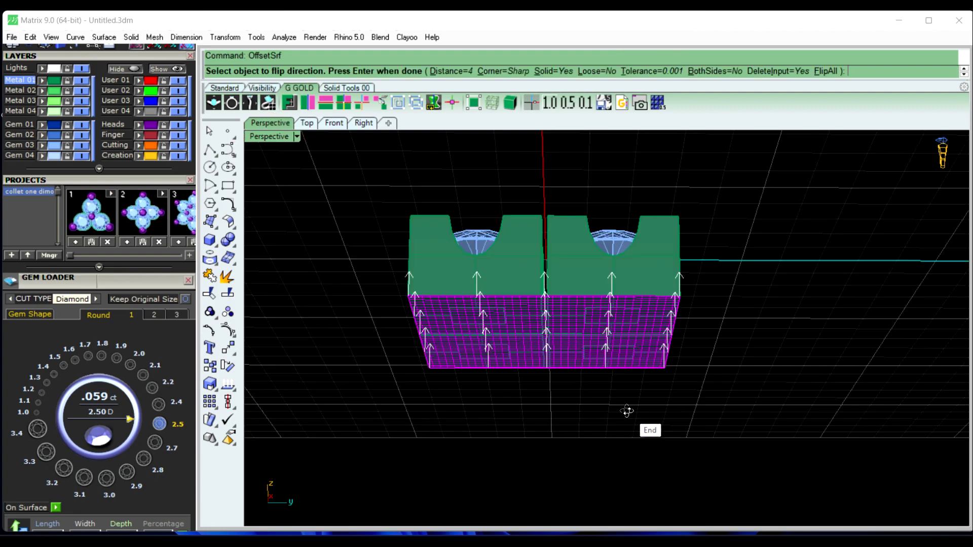
{"action": "left_click", "coordinate": [591, 336]}
{"action": "mouse_move", "coordinate": [608, 355]}
{"action": "right_mouse_down"}
{"action": "mouse_move", "coordinate": [743, 364]}
{"action": "mouse_move", "coordinate": [794, 392]}
{"action": "right_mouse_up"}
{"action": "type", "text": "1"}
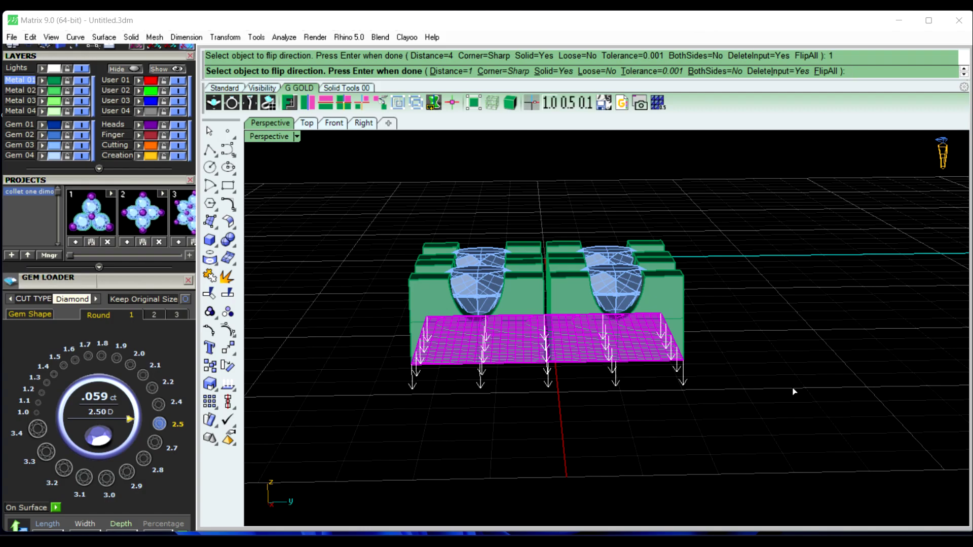
{"action": "key", "text": "Return"}
Raise the new slab 0.1 along Z, then deselect it.
{"action": "mouse_move", "coordinate": [532, 428]}
{"action": "right_mouse_down"}
{"action": "mouse_move", "coordinate": [668, 338]}
{"action": "mouse_move", "coordinate": [556, 409]}
{"action": "right_mouse_up"}
{"action": "left_click", "coordinate": [574, 390]}
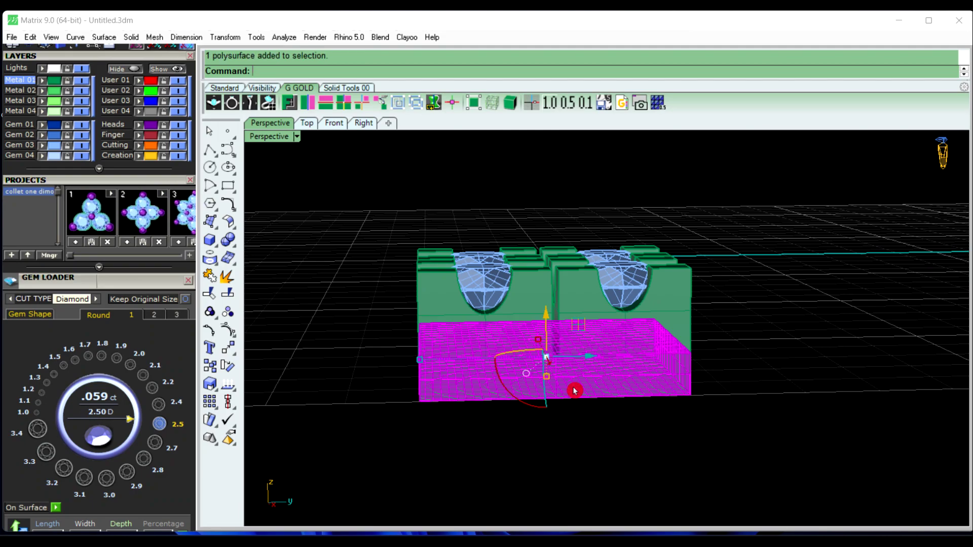
{"action": "left_click", "coordinate": [547, 319]}
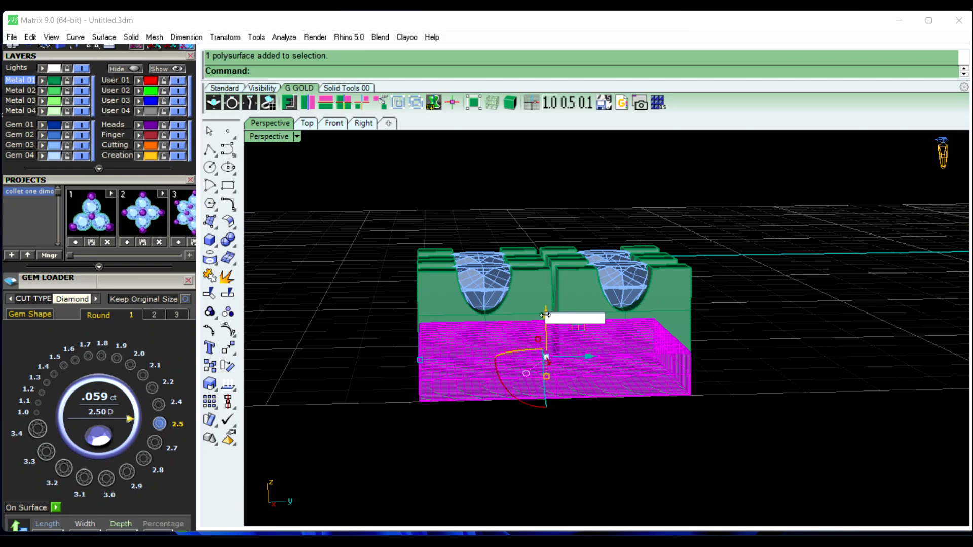
{"action": "type", "text": "1"}
{"action": "key", "text": "Return"}
{"action": "left_click", "coordinate": [787, 353]}
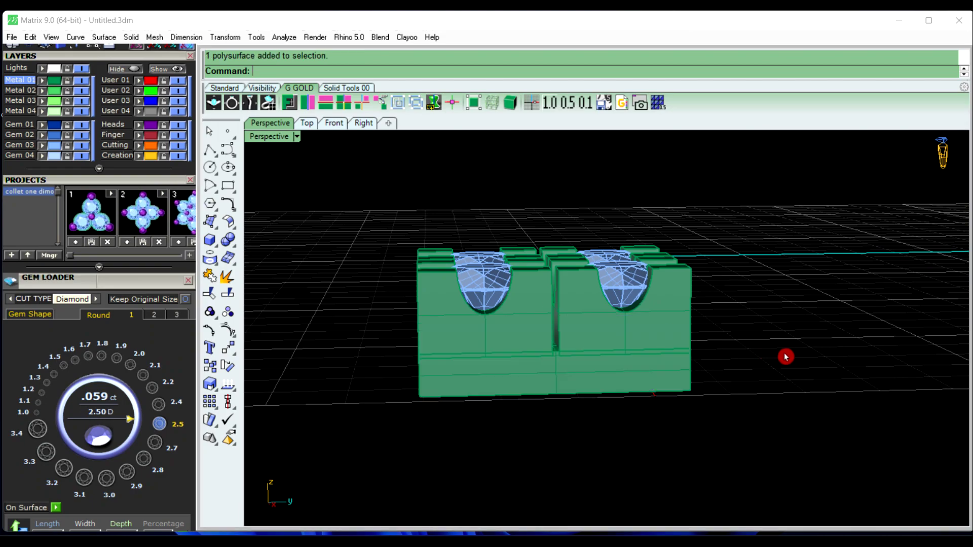
{"action": "mouse_move", "coordinate": [726, 396]}
{"action": "right_mouse_down"}
{"action": "mouse_move", "coordinate": [741, 348]}
{"action": "mouse_move", "coordinate": [851, 417]}
{"action": "mouse_move", "coordinate": [731, 428]}
{"action": "mouse_move", "coordinate": [679, 473]}
{"action": "mouse_move", "coordinate": [484, 274]}
{"action": "mouse_move", "coordinate": [413, 239]}
{"action": "right_mouse_up"}
Group all the block pieces together.
{"action": "mouse_move", "coordinate": [376, 178]}
{"action": "left_mouse_down"}
{"action": "mouse_move", "coordinate": [595, 395]}
{"action": "mouse_move", "coordinate": [563, 421]}
{"action": "left_mouse_up"}
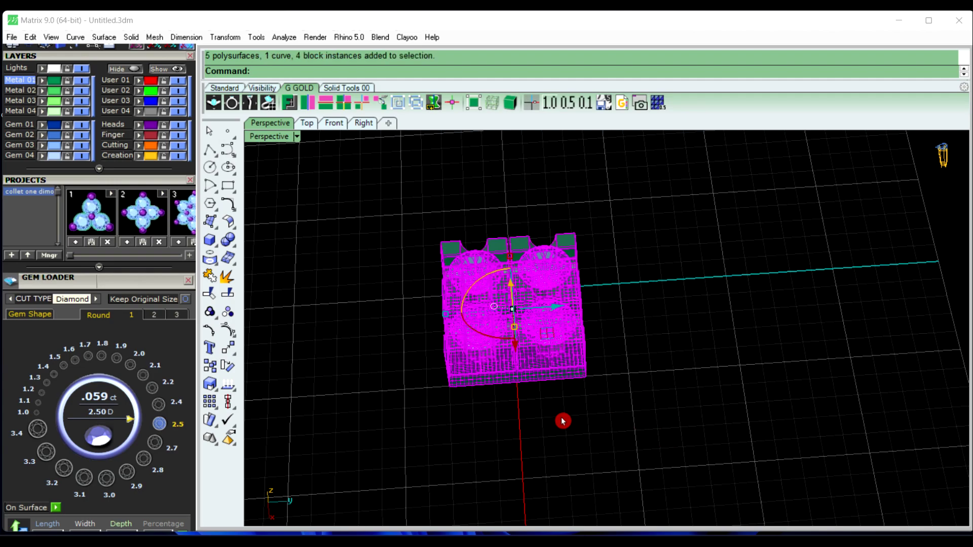
{"action": "left_click", "coordinate": [212, 313]}
{"action": "left_click", "coordinate": [596, 255]}
{"action": "mouse_move", "coordinate": [596, 254]}
{"action": "right_mouse_down"}
{"action": "mouse_move", "coordinate": [594, 336]}
{"action": "mouse_move", "coordinate": [574, 275]}
{"action": "right_mouse_up"}
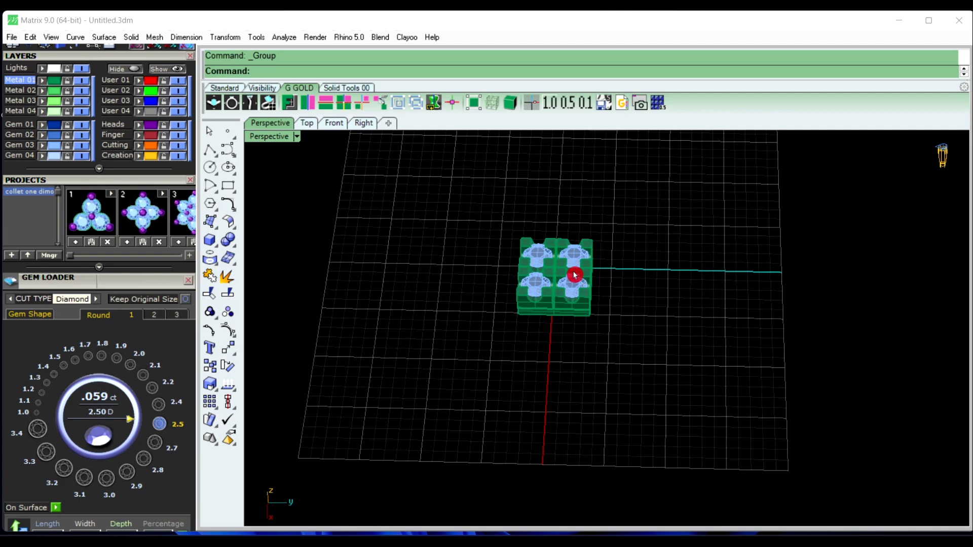
Select the whole 2x2 block in the Top view and hide it.
{"action": "left_click", "coordinate": [315, 127]}
{"action": "scroll", "coordinate": [428, 267], "scroll_direction": "down", "scroll_amount": 3}
{"action": "scroll", "coordinate": [469, 326], "scroll_direction": "up", "scroll_amount": 1}
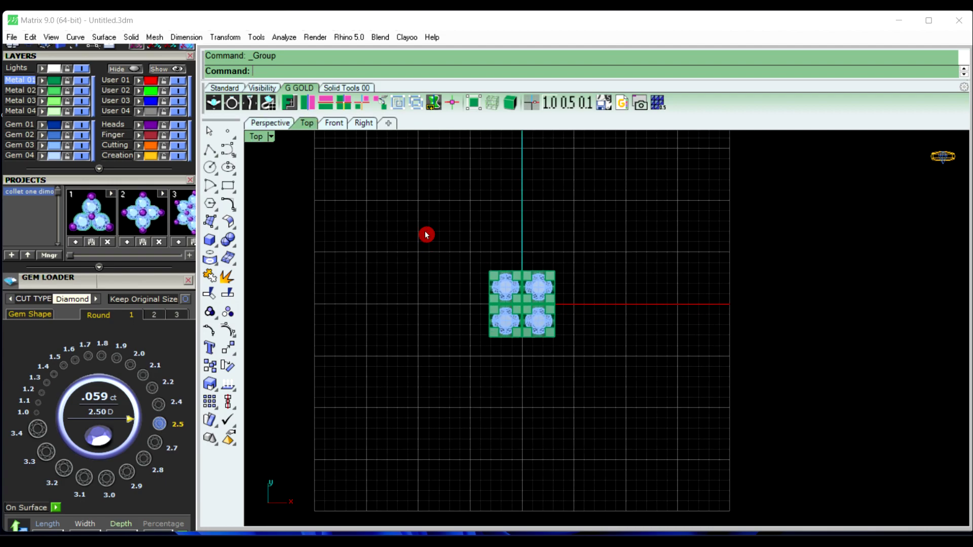
{"action": "left_click_drag", "start_coordinate": [427, 234], "coordinate": [579, 382]}
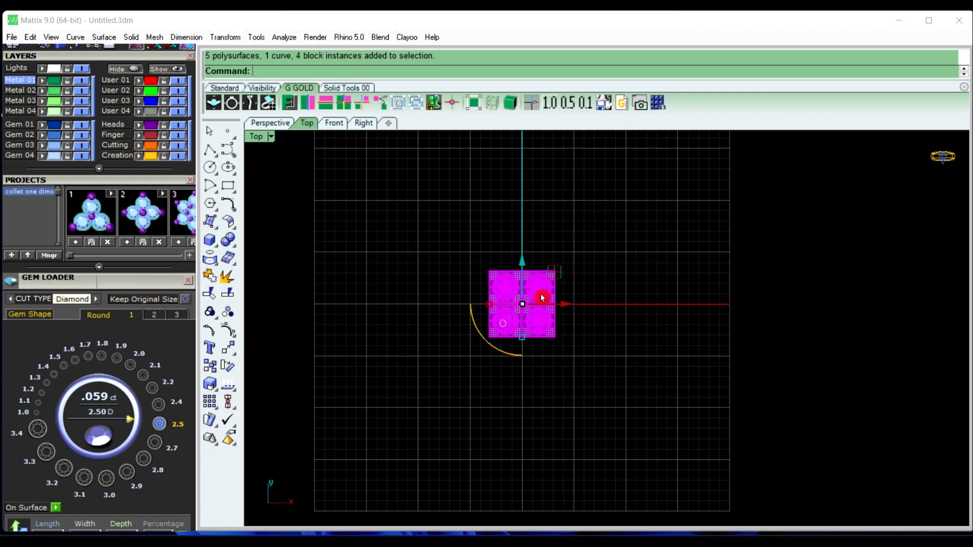
{"action": "left_click", "coordinate": [236, 92]}
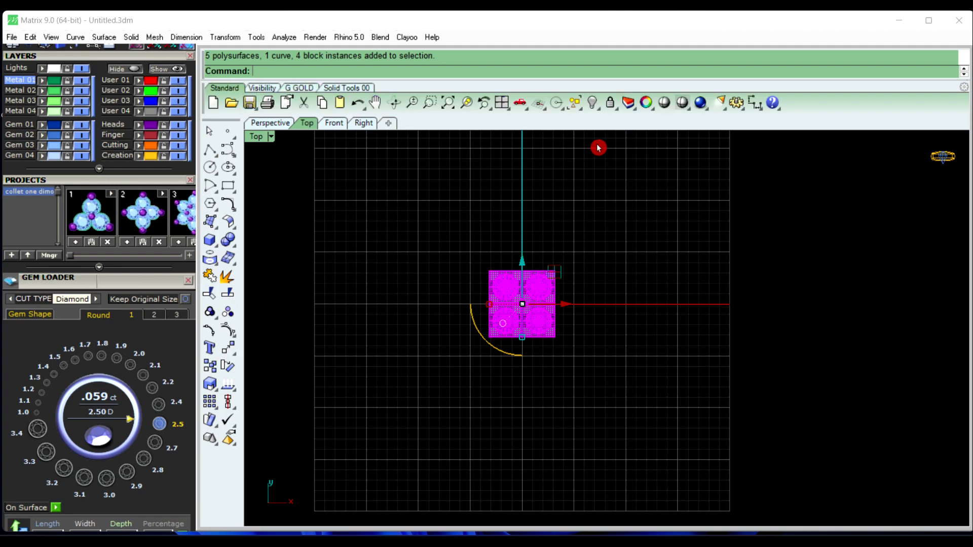
{"action": "left_click", "coordinate": [592, 103]}
{"action": "scroll", "coordinate": [482, 261], "scroll_direction": "down", "scroll_amount": 3}
{"action": "right_click_drag", "start_coordinate": [482, 261], "coordinate": [476, 258]}
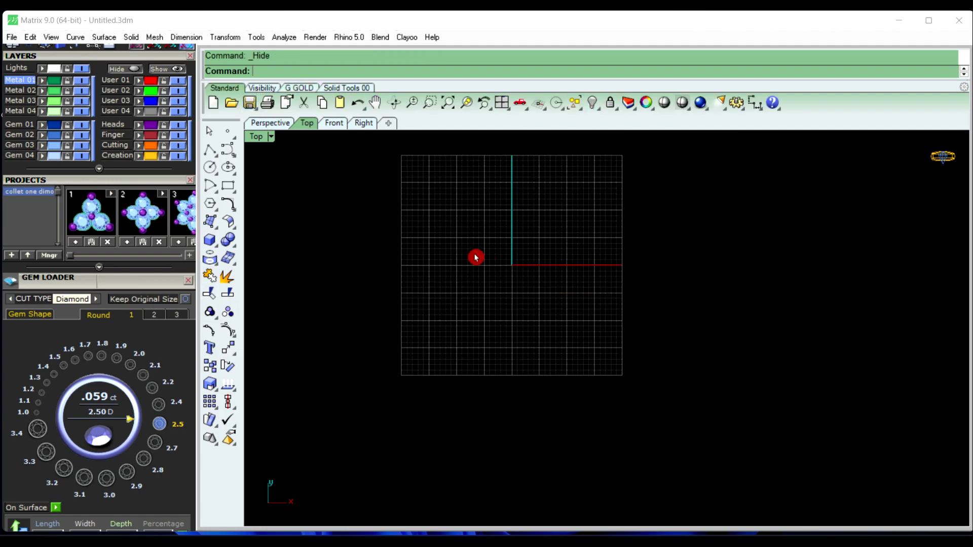
{"action": "left_click", "coordinate": [325, 122]}
Draw a vertical line 1.5 down from the ring circle's bottom point.
{"action": "left_click_drag", "start_coordinate": [159, 180], "coordinate": [162, 373]}
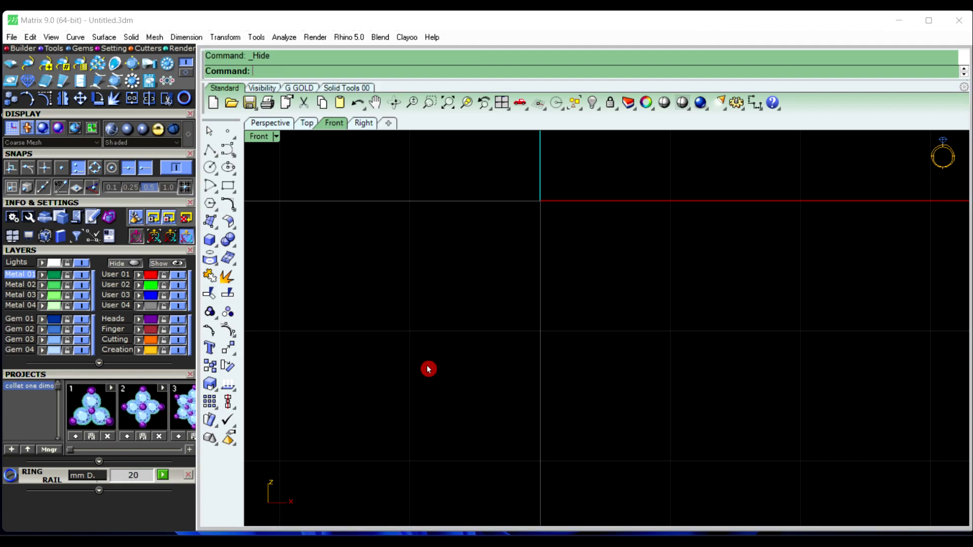
{"action": "scroll", "coordinate": [428, 369], "scroll_direction": "down", "scroll_amount": 4}
{"action": "scroll", "coordinate": [428, 369], "scroll_direction": "down", "scroll_amount": 4}
{"action": "scroll", "coordinate": [428, 369], "scroll_direction": "down", "scroll_amount": 2}
{"action": "mouse_move", "coordinate": [428, 369]}
{"action": "right_mouse_down"}
{"action": "mouse_move", "coordinate": [475, 371]}
{"action": "mouse_move", "coordinate": [472, 402]}
{"action": "mouse_move", "coordinate": [588, 443]}
{"action": "mouse_move", "coordinate": [517, 408]}
{"action": "mouse_move", "coordinate": [491, 336]}
{"action": "right_mouse_up"}
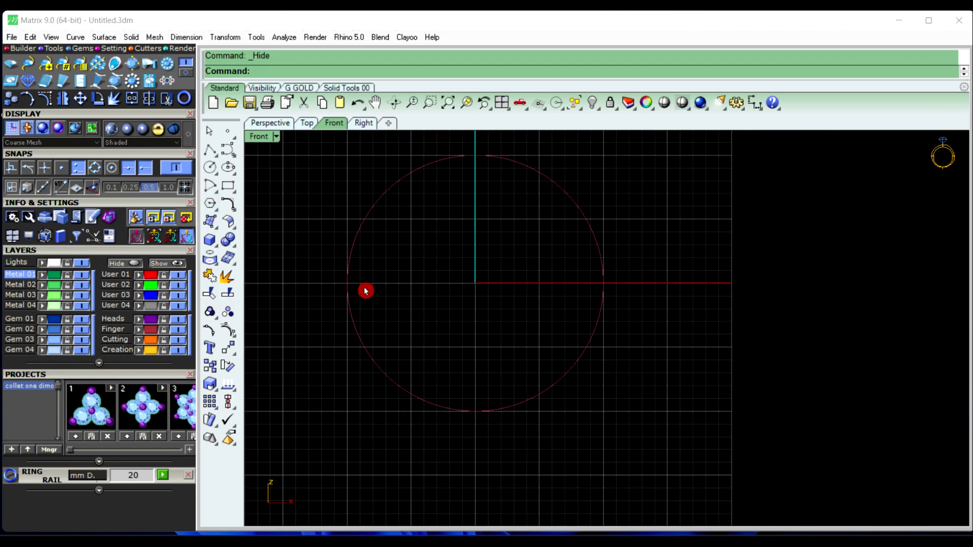
{"action": "left_click", "coordinate": [210, 150]}
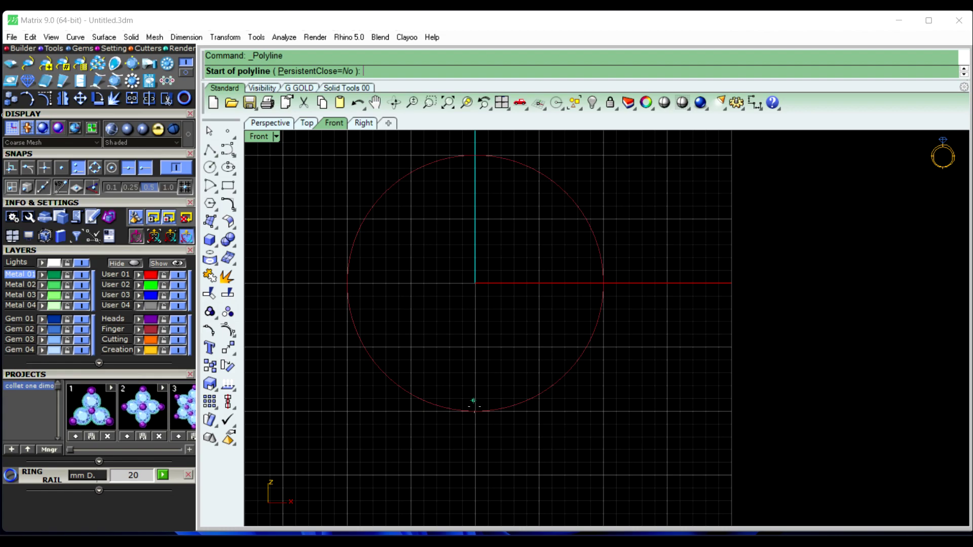
{"action": "left_click", "coordinate": [475, 411]}
{"action": "type", "text": "1.5"}
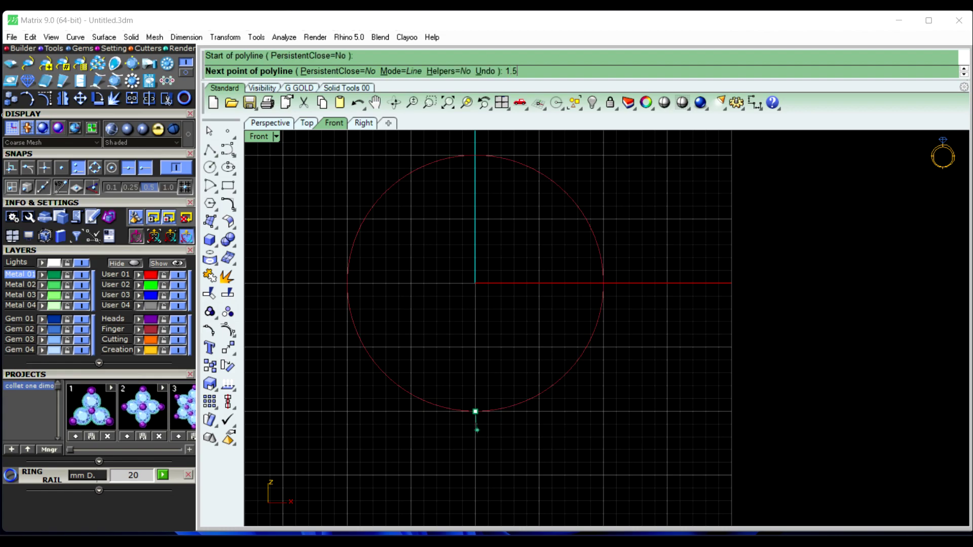
{"action": "key", "text": "Return"}
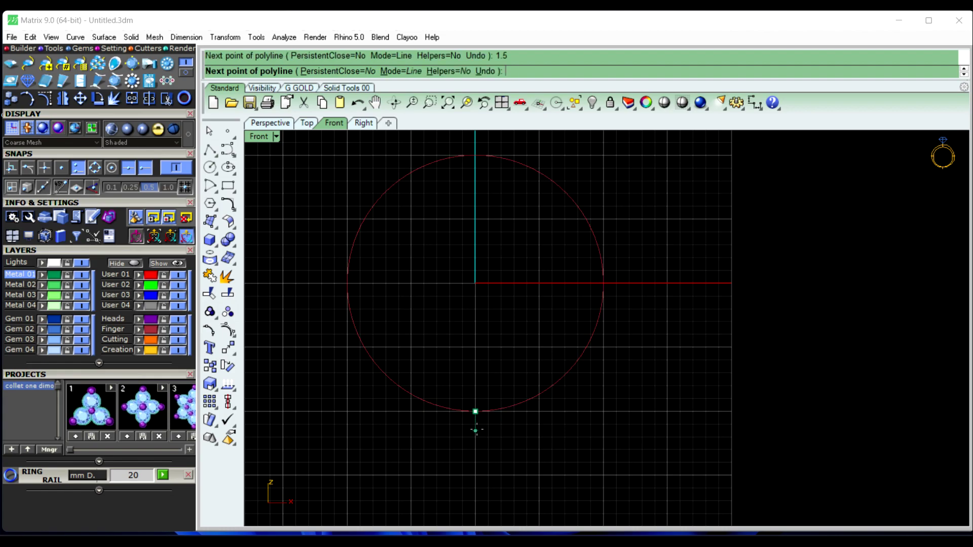
{"action": "left_click", "coordinate": [476, 431]}
{"action": "key", "text": "Return"}
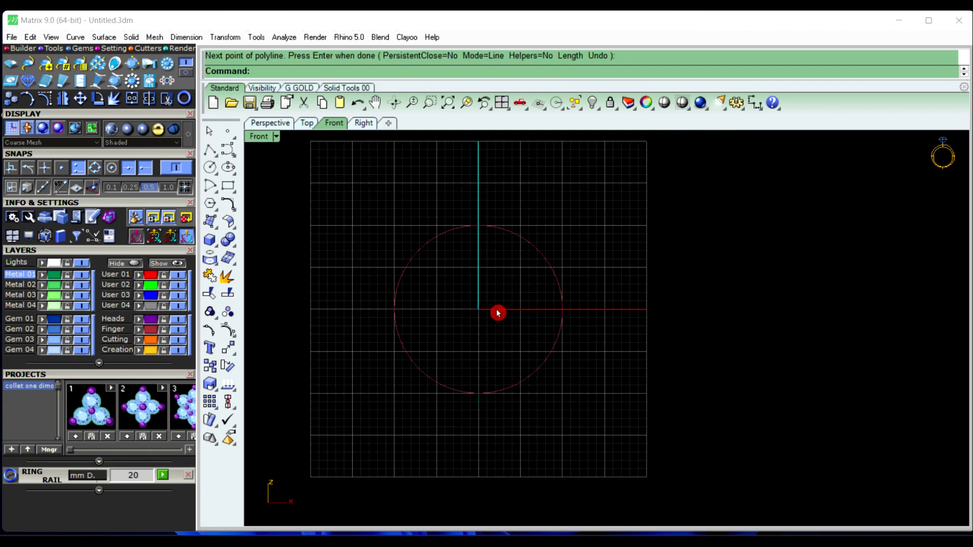
Draw a vertical line 3 up from the circle's top midpoint.
{"action": "right_click_drag", "start_coordinate": [502, 386], "coordinate": [512, 245], "text": "ctrl"}
{"action": "key", "text": "Return"}
{"action": "scroll", "coordinate": [498, 239], "scroll_direction": "up", "scroll_amount": 3}
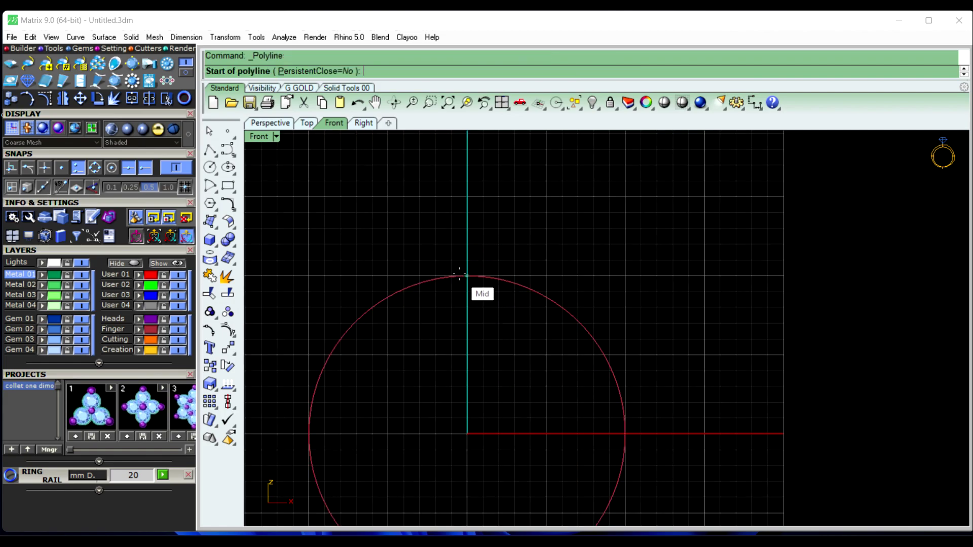
{"action": "left_click", "coordinate": [461, 275]}
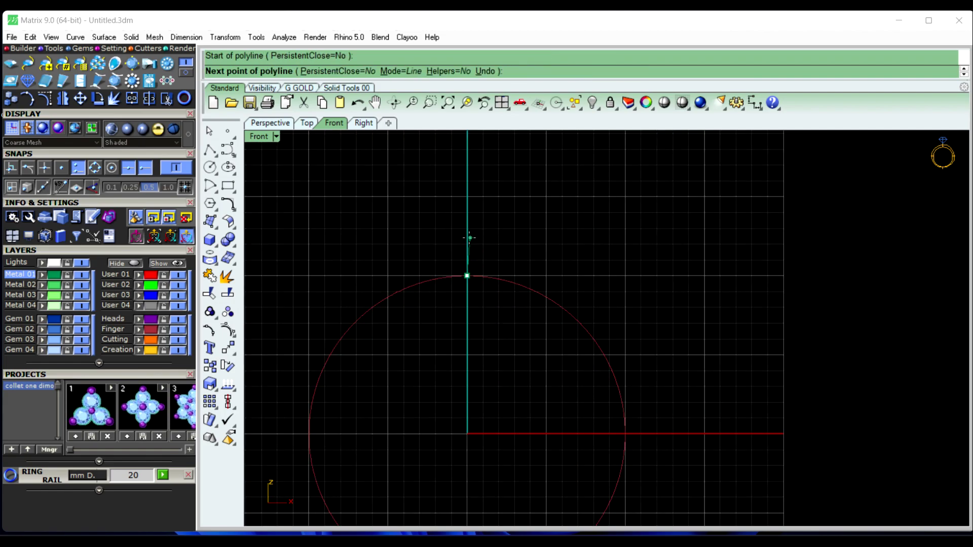
{"action": "type", "text": "3"}
{"action": "key", "text": "Return"}
{"action": "left_click", "coordinate": [469, 236]}
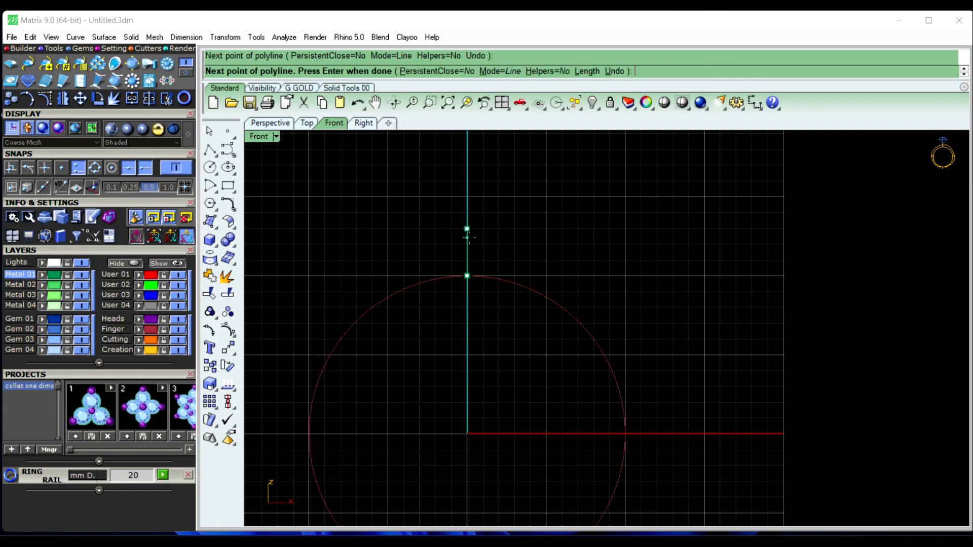
{"action": "right_click", "coordinate": [498, 233]}
{"action": "scroll", "coordinate": [498, 237], "scroll_direction": "down", "scroll_amount": 4}
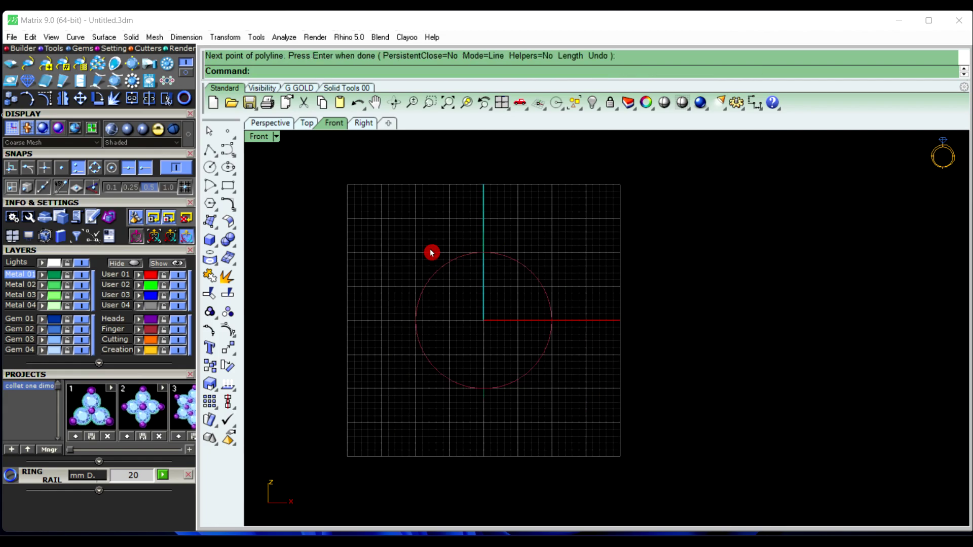
Draw a diameter circle between the two line ends, then select the stray curve above.
{"action": "left_click", "coordinate": [217, 174]}
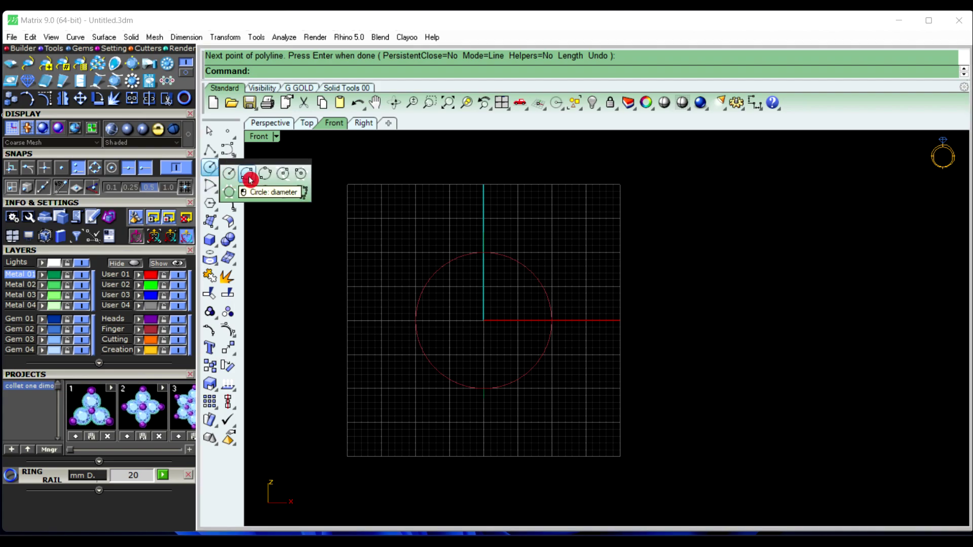
{"action": "left_click", "coordinate": [250, 179]}
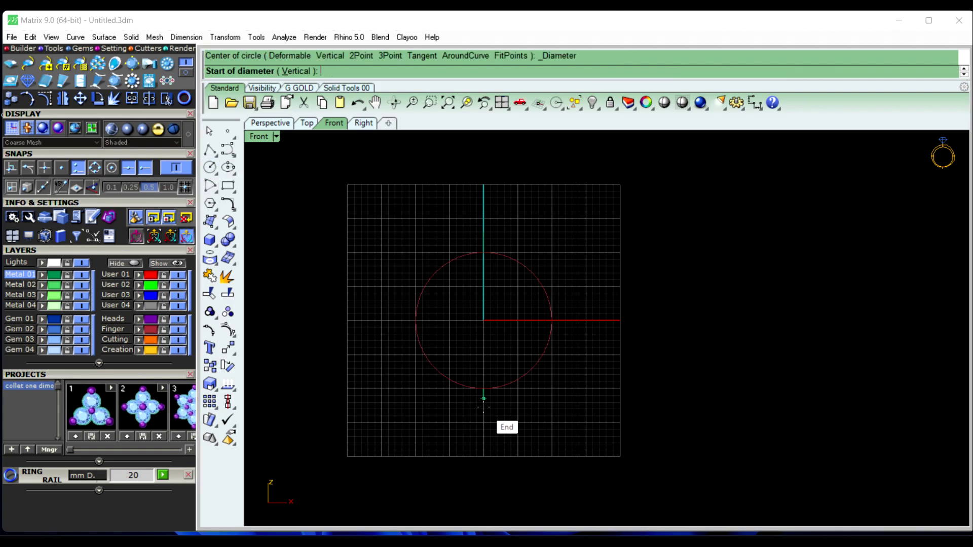
{"action": "scroll", "coordinate": [484, 407], "scroll_direction": "up", "scroll_amount": 4}
{"action": "scroll", "coordinate": [484, 403], "scroll_direction": "up", "scroll_amount": 3}
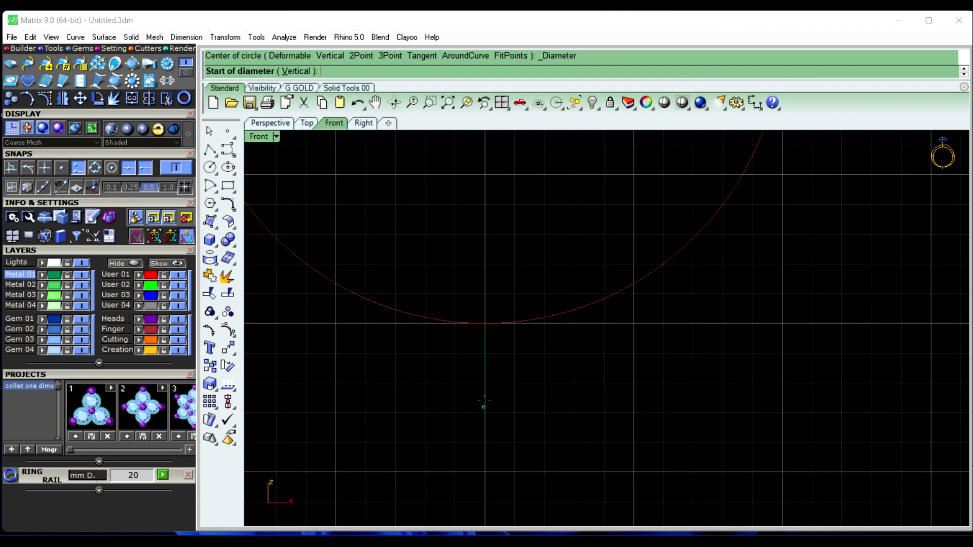
{"action": "left_click", "coordinate": [485, 369]}
{"action": "scroll", "coordinate": [482, 395], "scroll_direction": "down", "scroll_amount": 3}
{"action": "scroll", "coordinate": [489, 171], "scroll_direction": "up", "scroll_amount": 2}
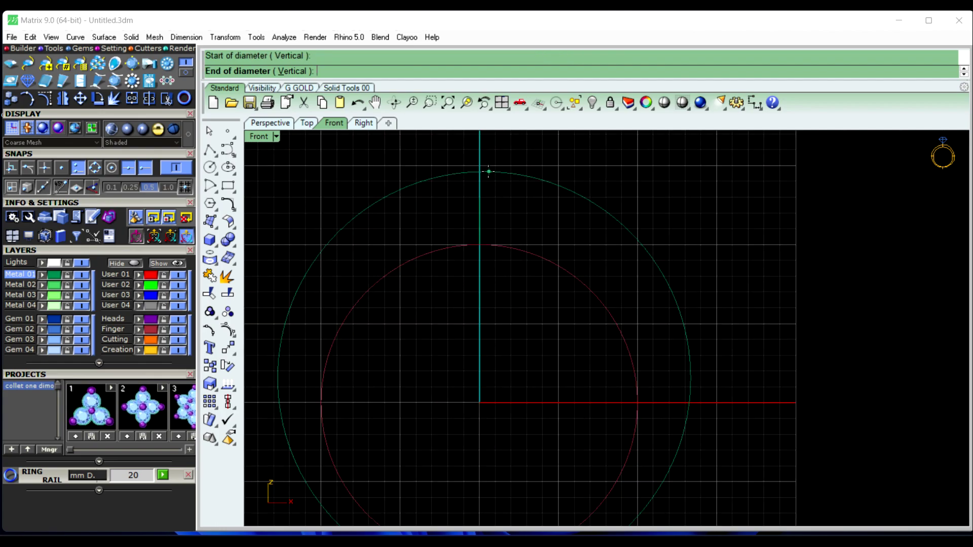
{"action": "scroll", "coordinate": [486, 178], "scroll_direction": "up", "scroll_amount": 2}
{"action": "scroll", "coordinate": [481, 202], "scroll_direction": "up", "scroll_amount": 1}
{"action": "left_click", "coordinate": [485, 211]}
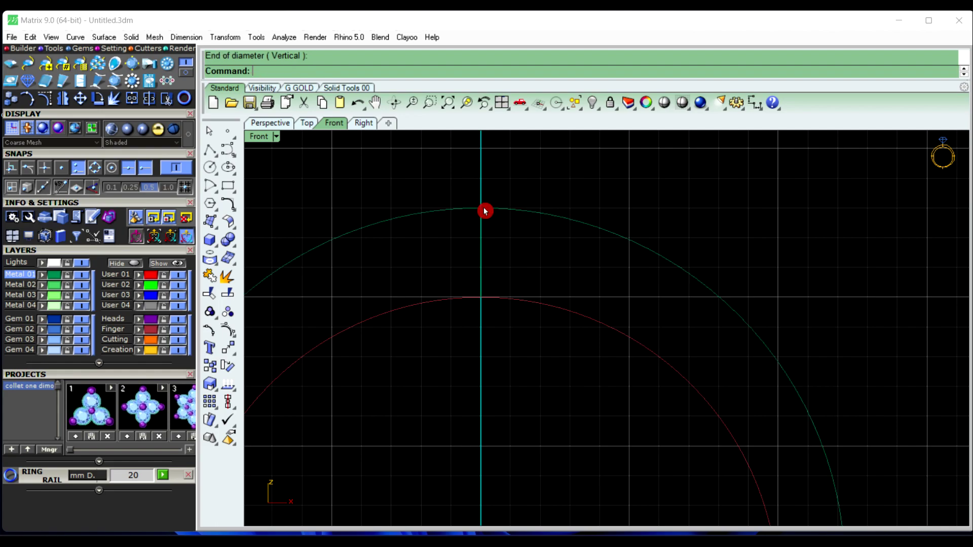
{"action": "scroll", "coordinate": [485, 210], "scroll_direction": "down", "scroll_amount": 3}
{"action": "scroll", "coordinate": [484, 211], "scroll_direction": "down", "scroll_amount": 2}
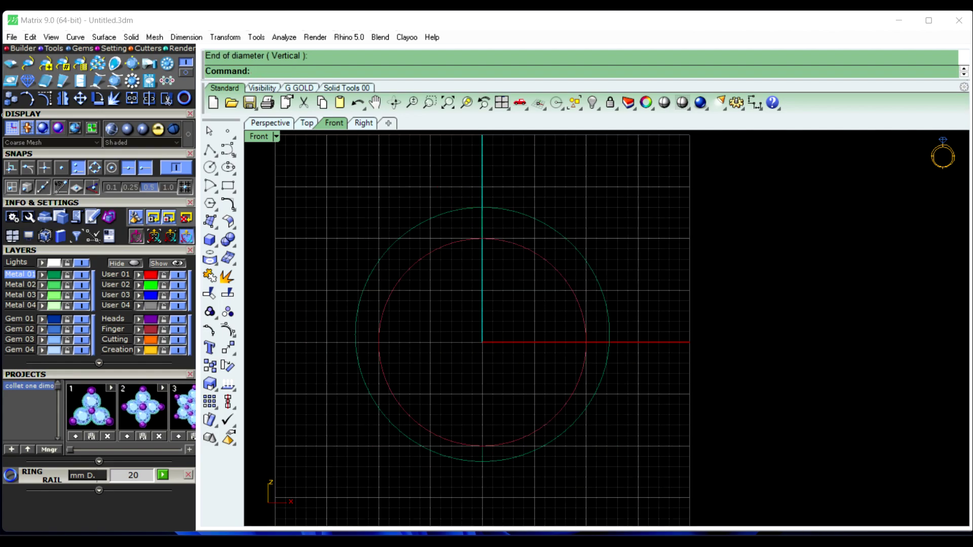
{"action": "left_click", "coordinate": [459, 261]}
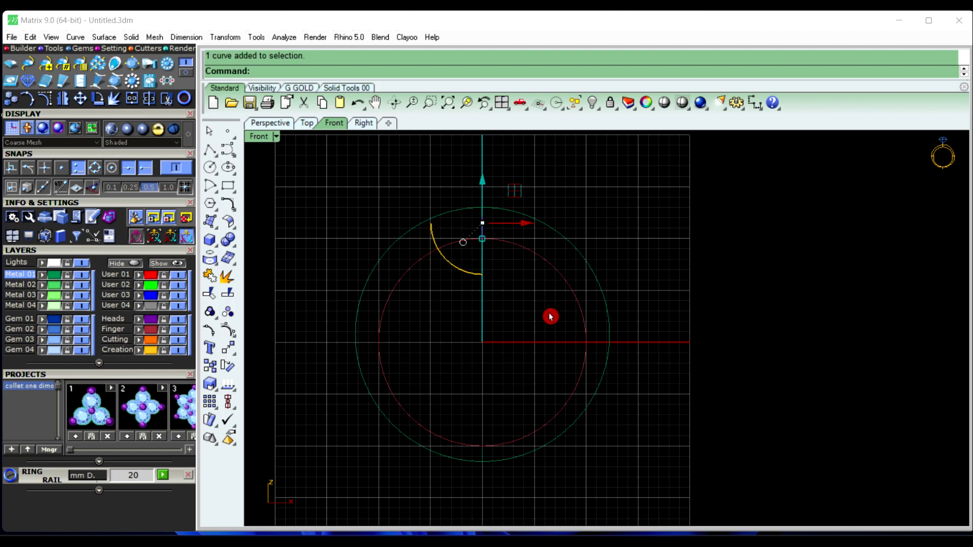
Delete the stray curve and recentre the circles in the Front view.
{"action": "key", "text": "Delete"}
{"action": "left_click_drag", "start_coordinate": [445, 392], "coordinate": [517, 465]}
{"action": "scroll", "coordinate": [477, 350], "scroll_direction": "down", "scroll_amount": 3}
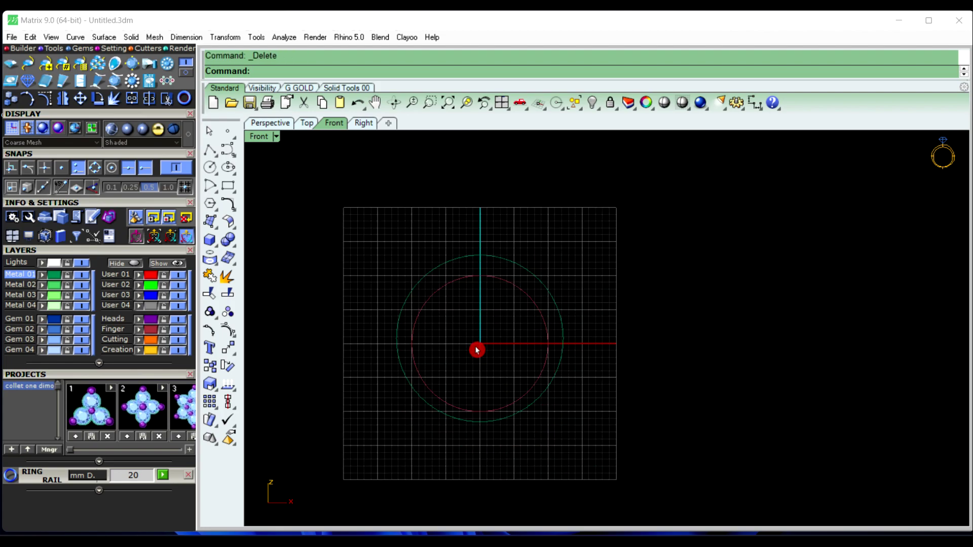
{"action": "right_click_drag", "start_coordinate": [477, 350], "coordinate": [489, 356]}
{"action": "mouse_move", "coordinate": [482, 279]}
{"action": "right_mouse_down"}
{"action": "mouse_move", "coordinate": [478, 257]}
{"action": "mouse_move", "coordinate": [476, 278]}
{"action": "mouse_move", "coordinate": [490, 282]}
{"action": "right_mouse_up"}
{"action": "scroll", "coordinate": [463, 284], "scroll_direction": "up", "scroll_amount": 1}
{"action": "scroll", "coordinate": [470, 282], "scroll_direction": "up", "scroll_amount": 1}
Measure the outer circle's length as 76.969 mm and copy the value.
{"action": "left_click", "coordinate": [457, 269]}
{"action": "type", "text": "Le"}
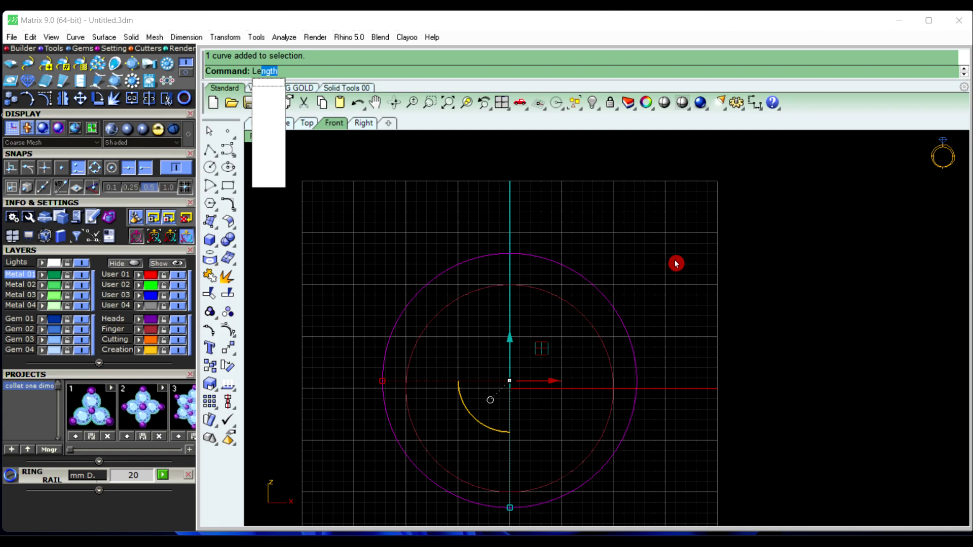
{"action": "key", "text": "Return"}
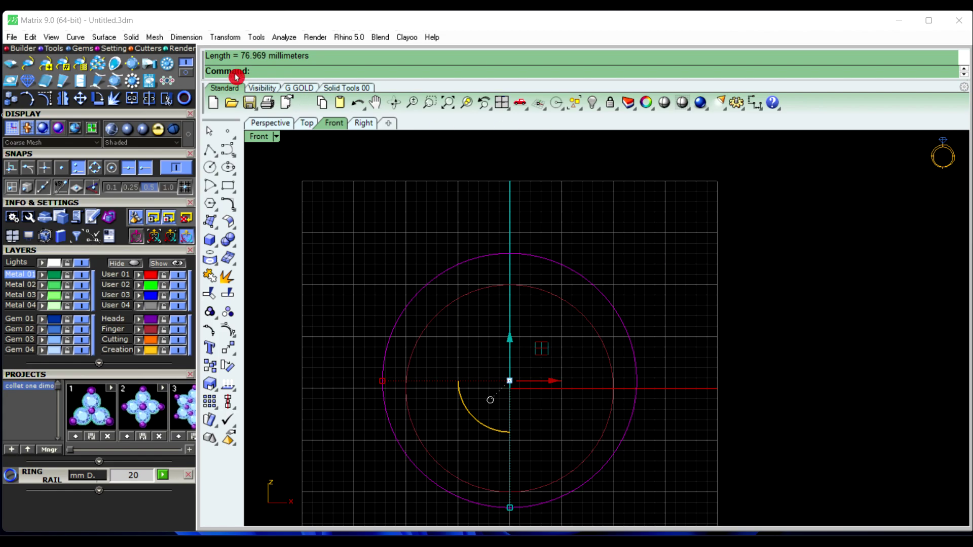
{"action": "double_click", "coordinate": [253, 57]}
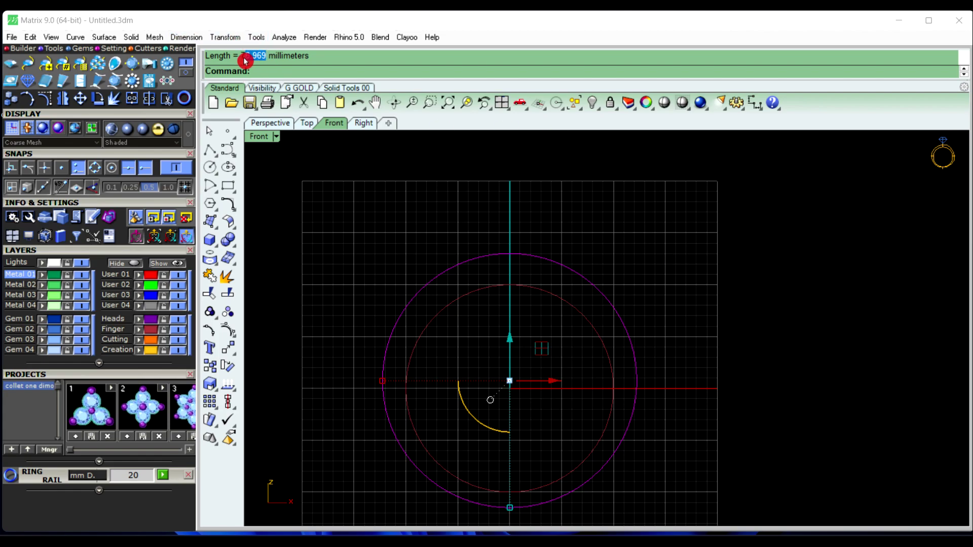
{"action": "right_click", "coordinate": [245, 61]}
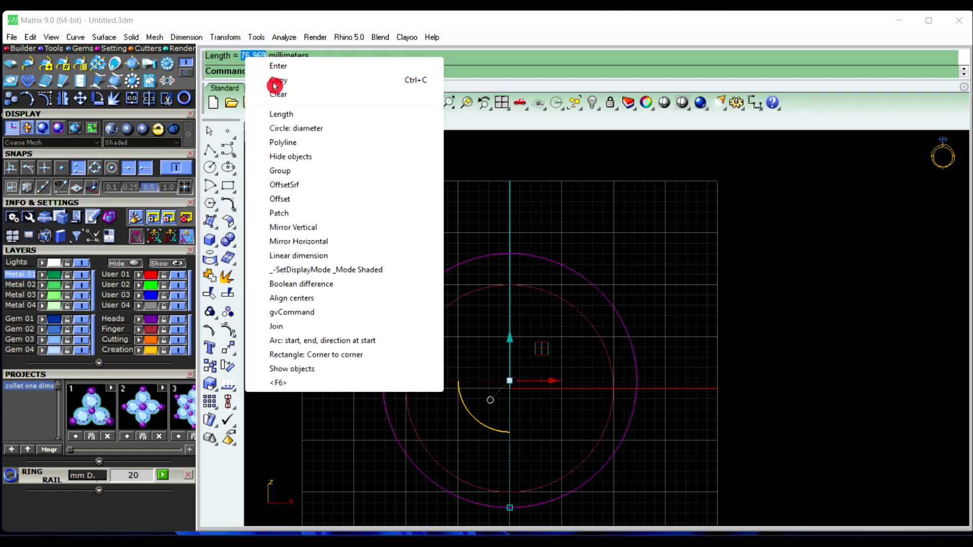
{"action": "left_click", "coordinate": [282, 86]}
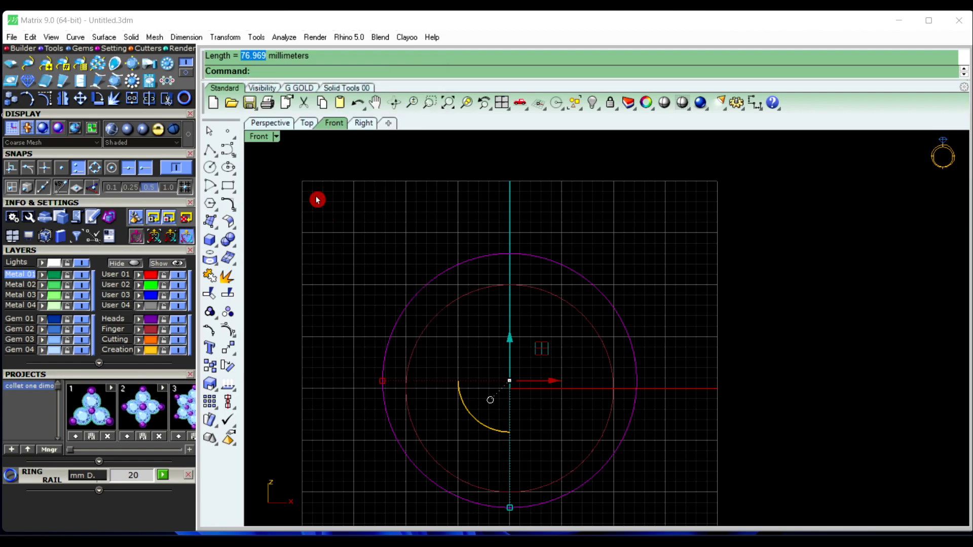
Draw a horizontal 76.969 mm polyline above the ring circles in the Front view.
{"action": "left_click", "coordinate": [209, 150]}
{"action": "left_click", "coordinate": [270, 210]}
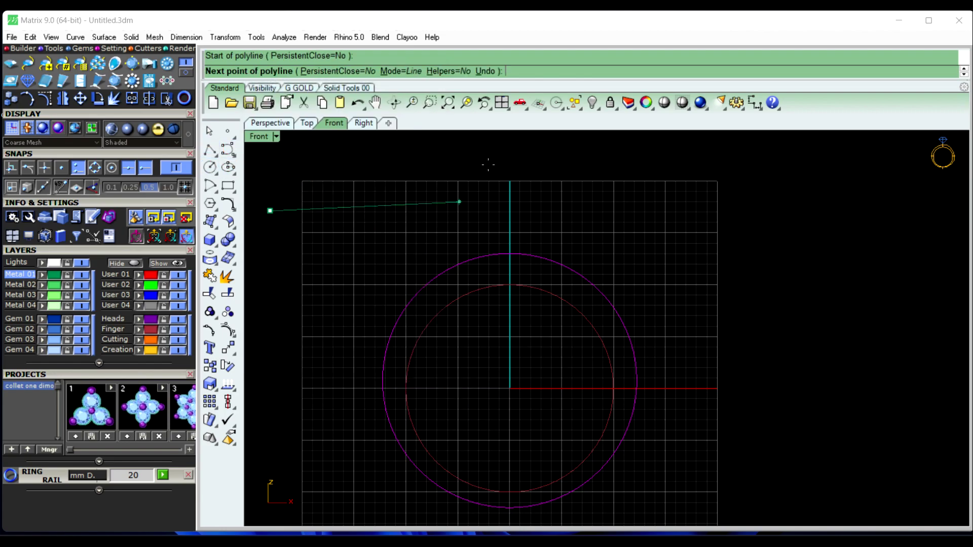
{"action": "right_click", "coordinate": [538, 72]}
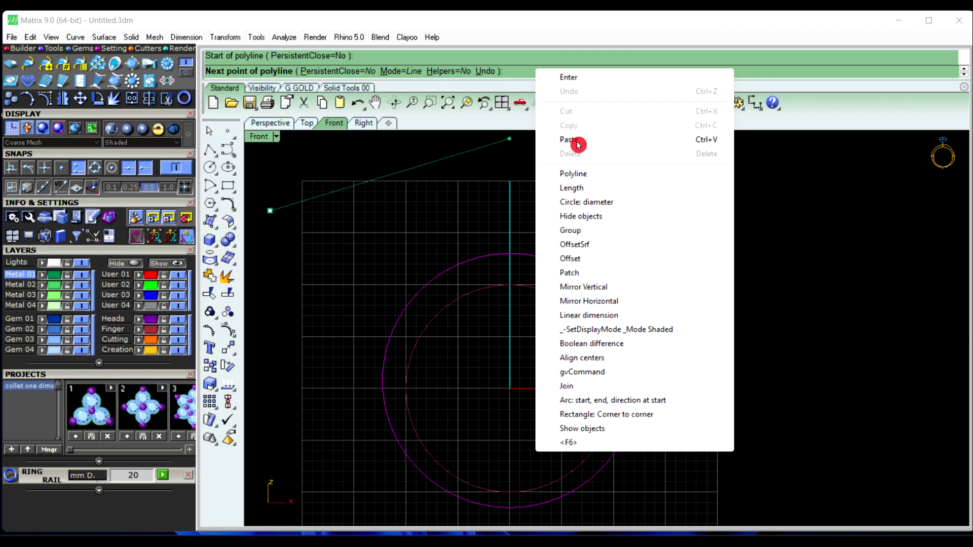
{"action": "left_click", "coordinate": [578, 139]}
{"action": "scroll", "coordinate": [463, 206], "scroll_direction": "down", "scroll_amount": 5}
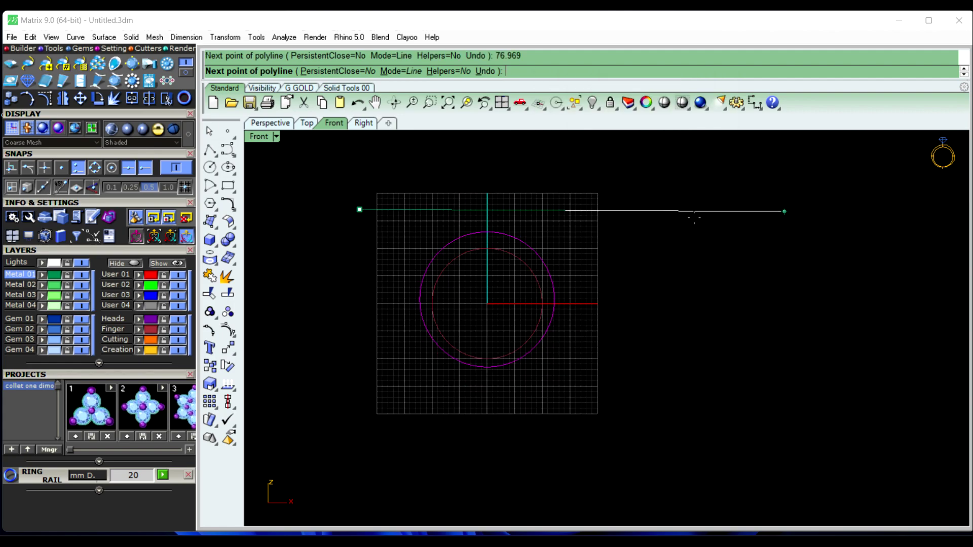
{"action": "left_click", "coordinate": [786, 211]}
{"action": "right_click", "coordinate": [737, 236]}
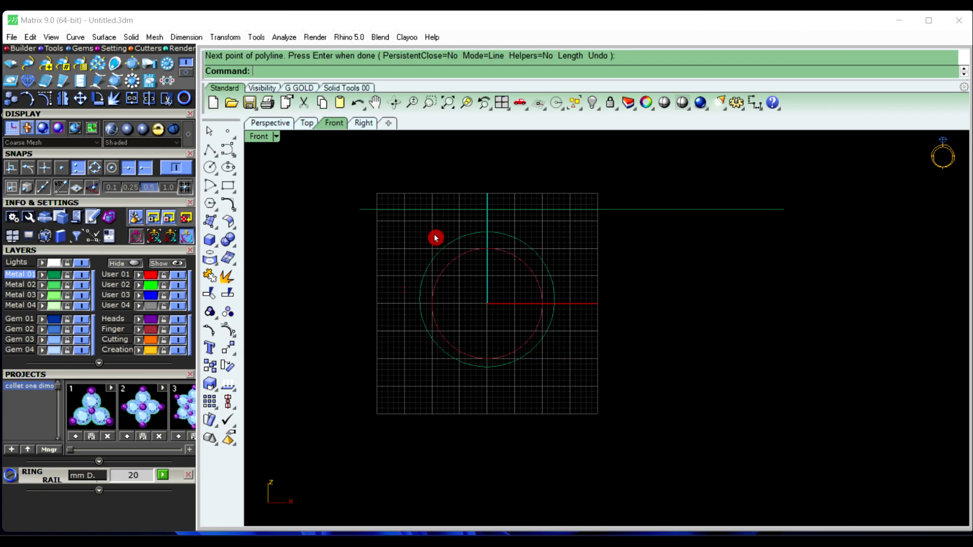
{"action": "left_click_drag", "start_coordinate": [399, 191], "coordinate": [584, 413]}
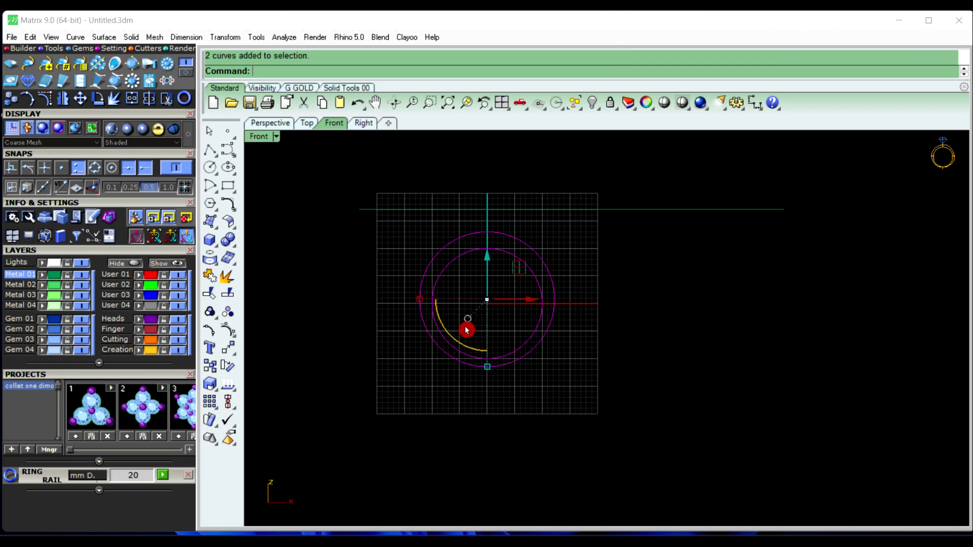
Hide both ring circles, align the 76.969 mm line to level 0, and view from Top.
{"action": "left_click", "coordinate": [181, 307]}
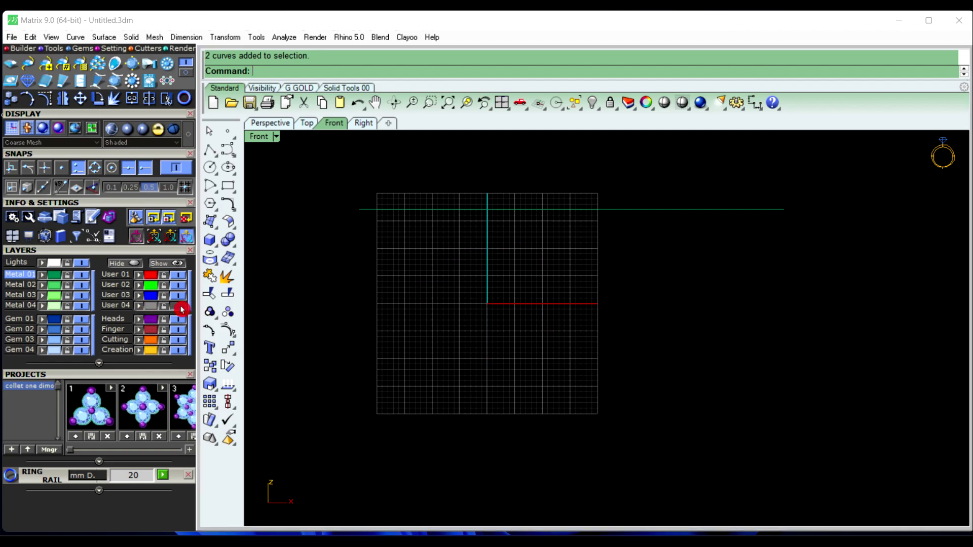
{"action": "left_click", "coordinate": [731, 210]}
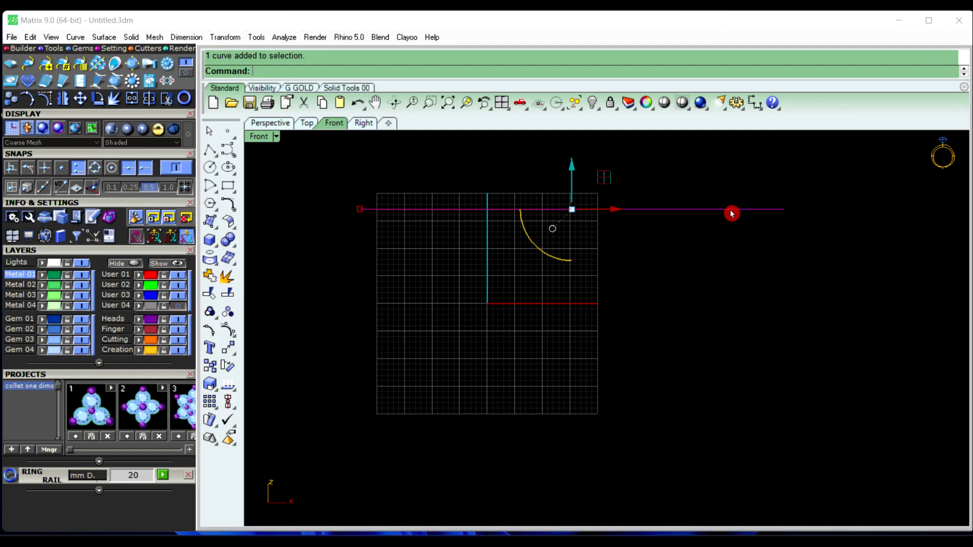
{"action": "left_click", "coordinate": [236, 409]}
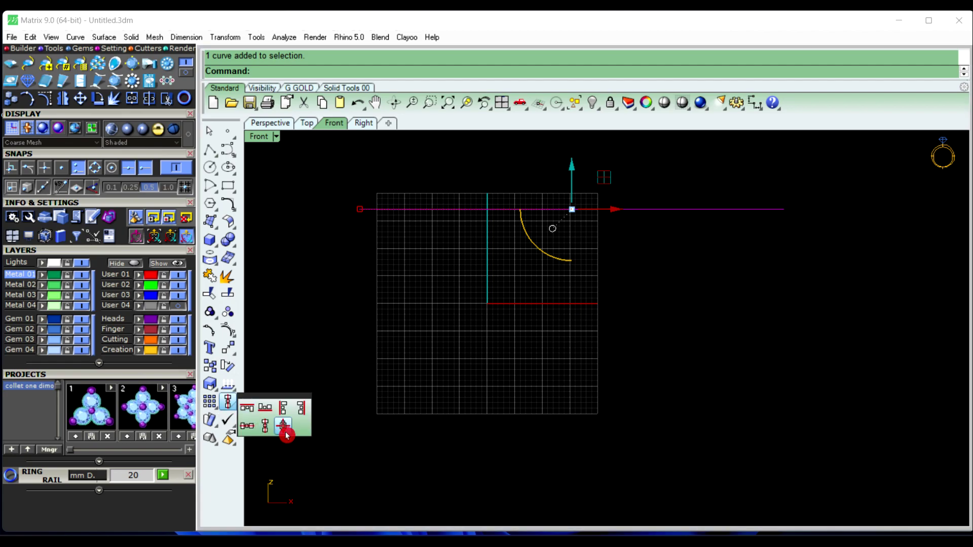
{"action": "left_click", "coordinate": [284, 430]}
{"action": "type", "text": "0"}
{"action": "key", "text": "Return"}
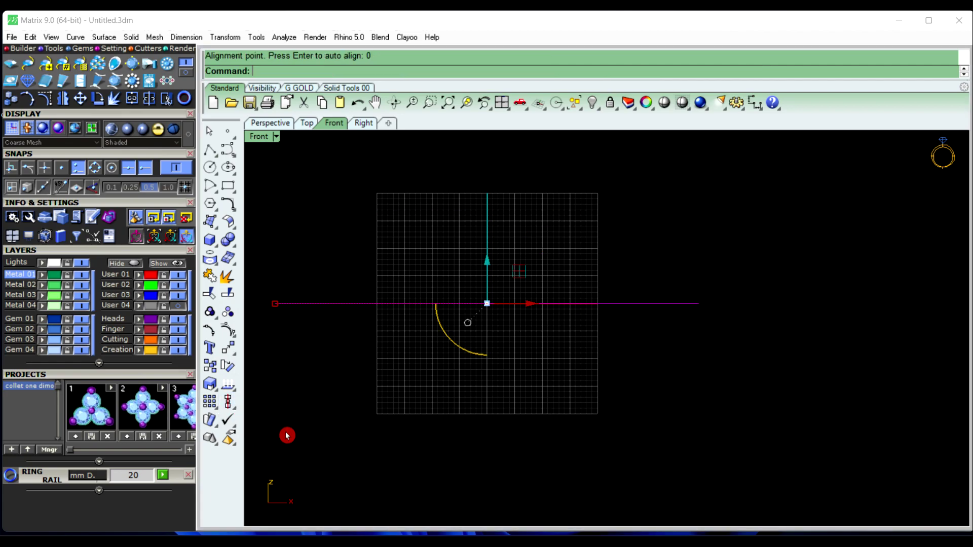
{"action": "left_click", "coordinate": [307, 399]}
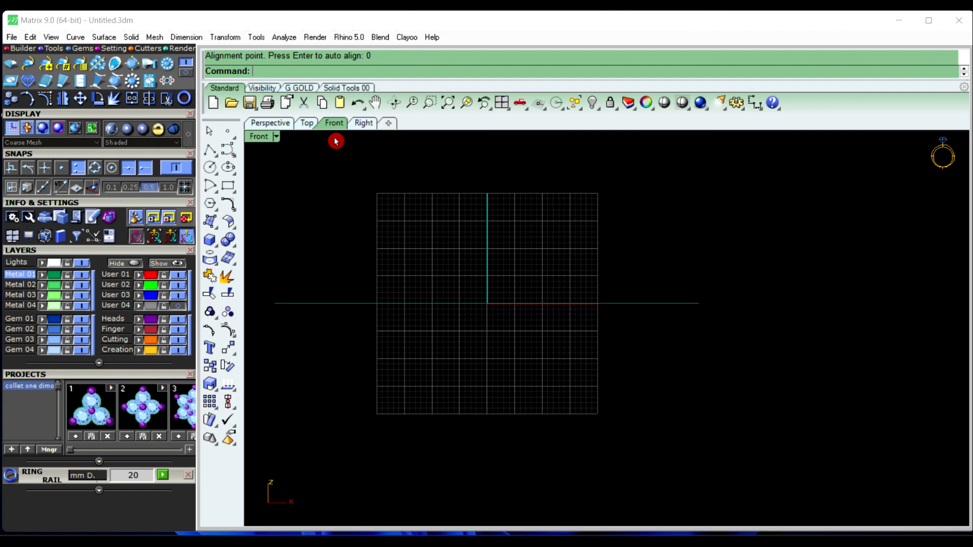
{"action": "left_click", "coordinate": [311, 125]}
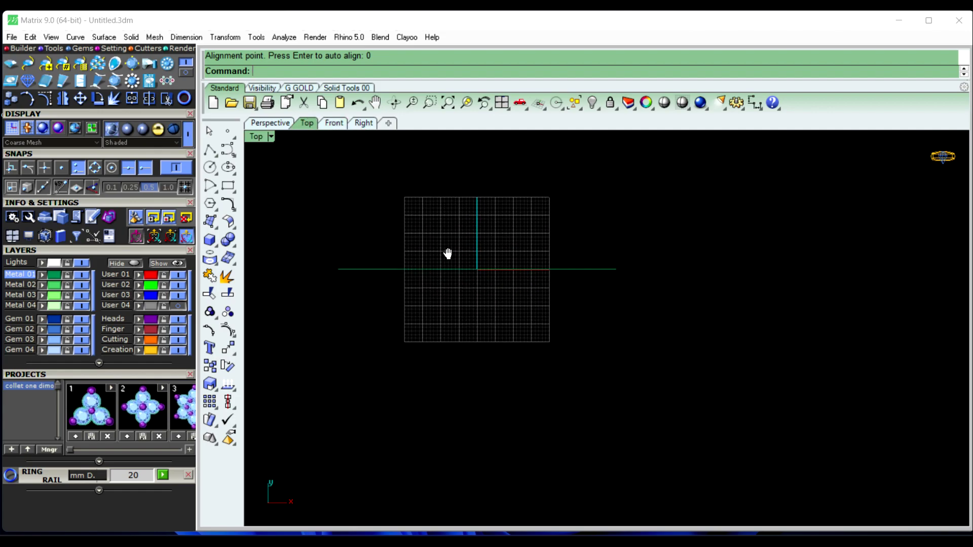
Show all hidden objects again in the Top view.
{"action": "left_click", "coordinate": [600, 115]}
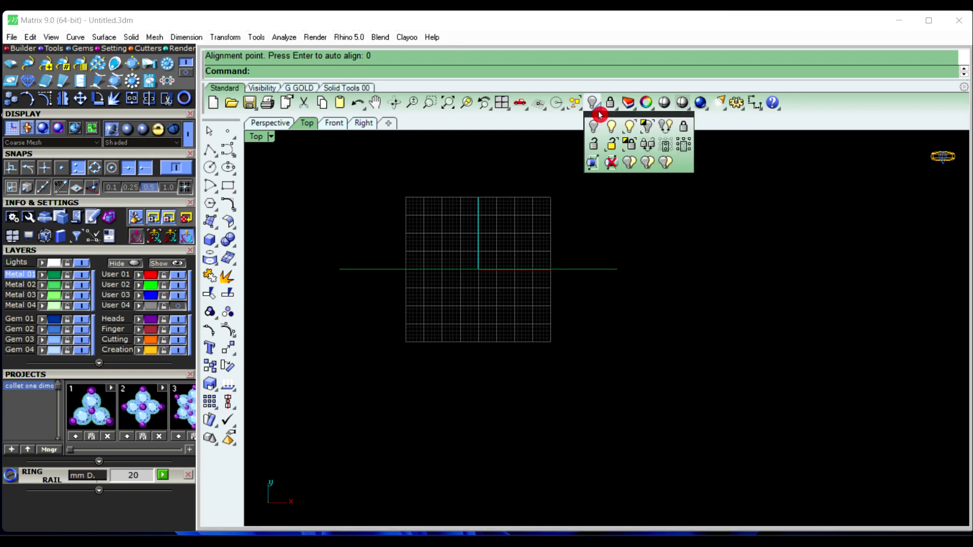
{"action": "left_click", "coordinate": [609, 127]}
{"action": "scroll", "coordinate": [484, 274], "scroll_direction": "up", "scroll_amount": 1}
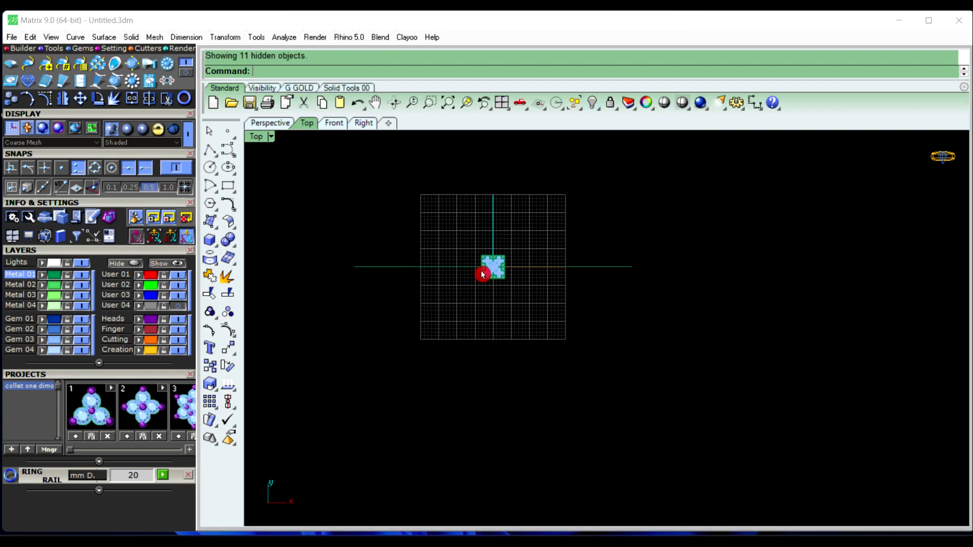
{"action": "scroll", "coordinate": [489, 273], "scroll_direction": "up", "scroll_amount": 3}
{"action": "scroll", "coordinate": [491, 275], "scroll_direction": "up", "scroll_amount": 3}
{"action": "right_click_drag", "start_coordinate": [490, 276], "coordinate": [493, 285]}
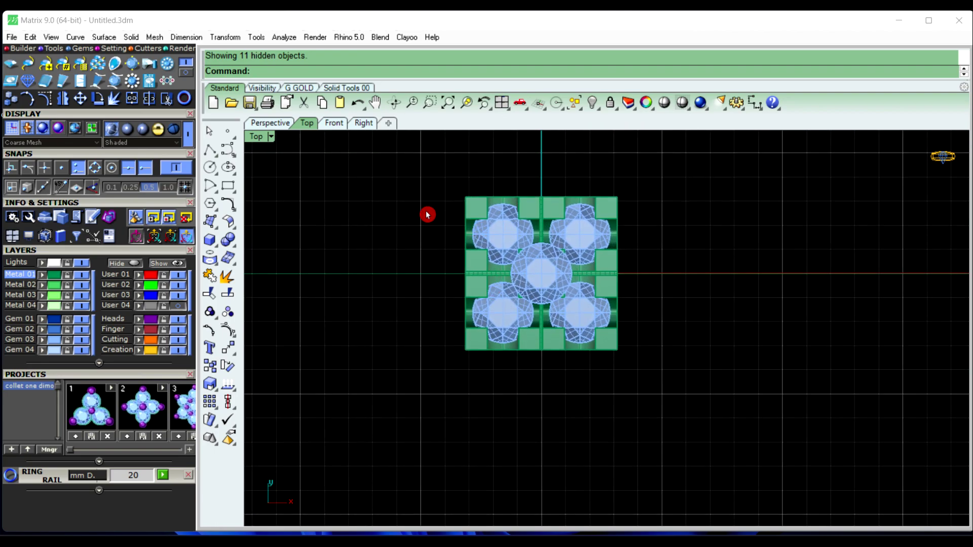
Draw a polyline down to the gem square's bottom-left corner.
{"action": "left_click", "coordinate": [211, 153]}
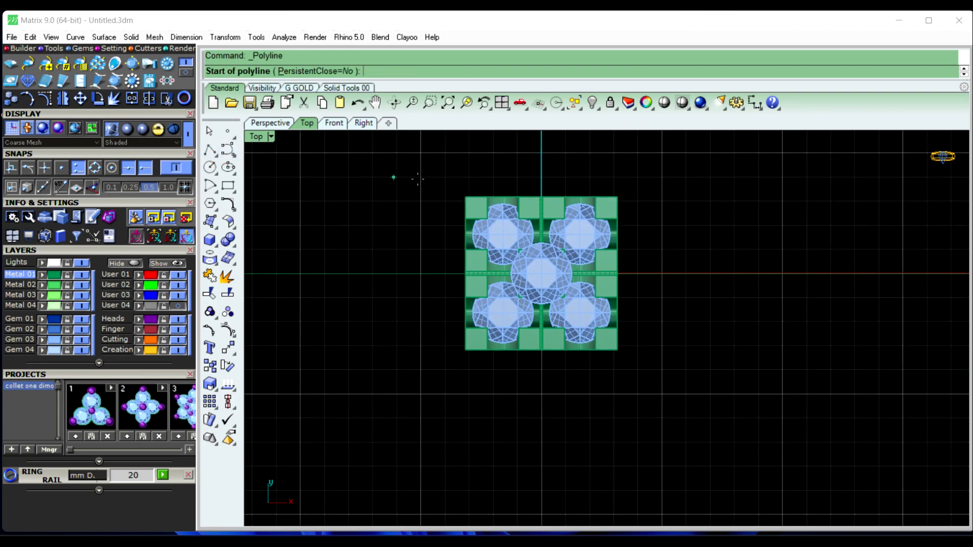
{"action": "left_click", "coordinate": [464, 196]}
{"action": "scroll", "coordinate": [459, 325], "scroll_direction": "up", "scroll_amount": 3}
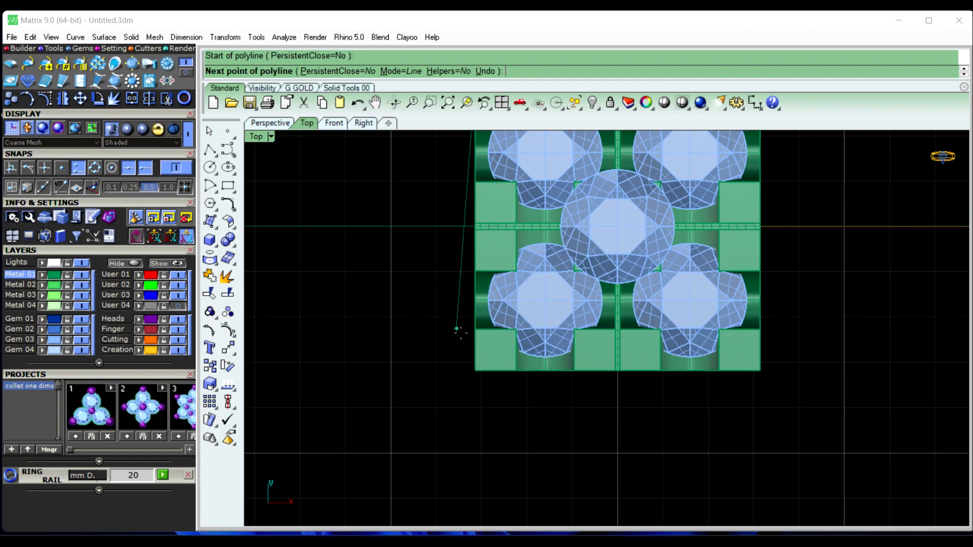
{"action": "scroll", "coordinate": [480, 375], "scroll_direction": "up", "scroll_amount": 2}
{"action": "left_click", "coordinate": [481, 385]}
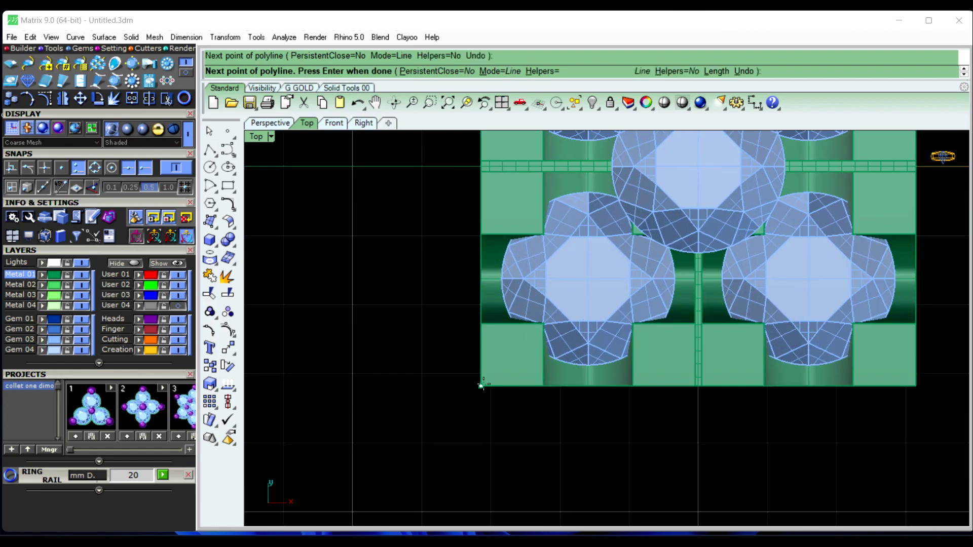
{"action": "right_click", "coordinate": [451, 386]}
{"action": "scroll", "coordinate": [452, 386], "scroll_direction": "down", "scroll_amount": 3}
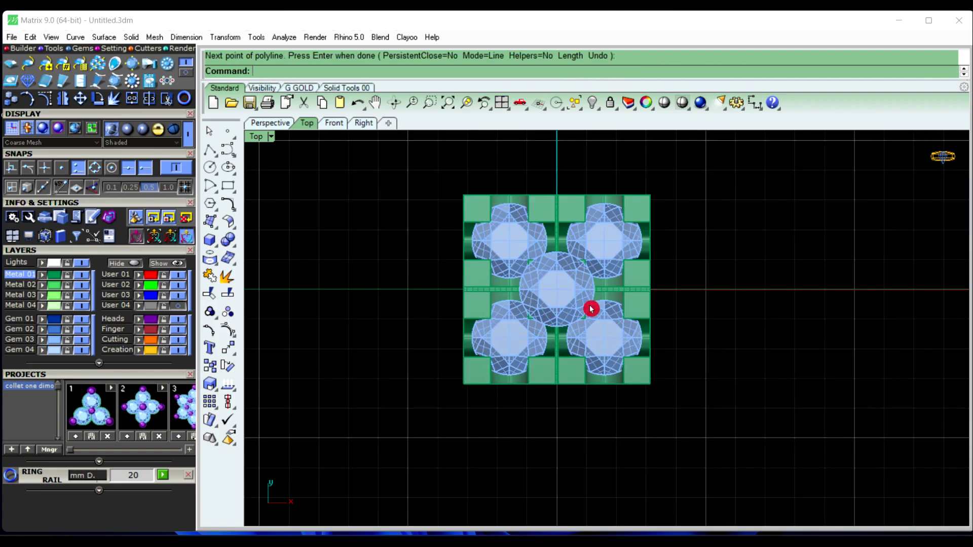
Delete the centre gem, then hide all remaining gems and surfaces.
{"action": "left_click", "coordinate": [558, 297]}
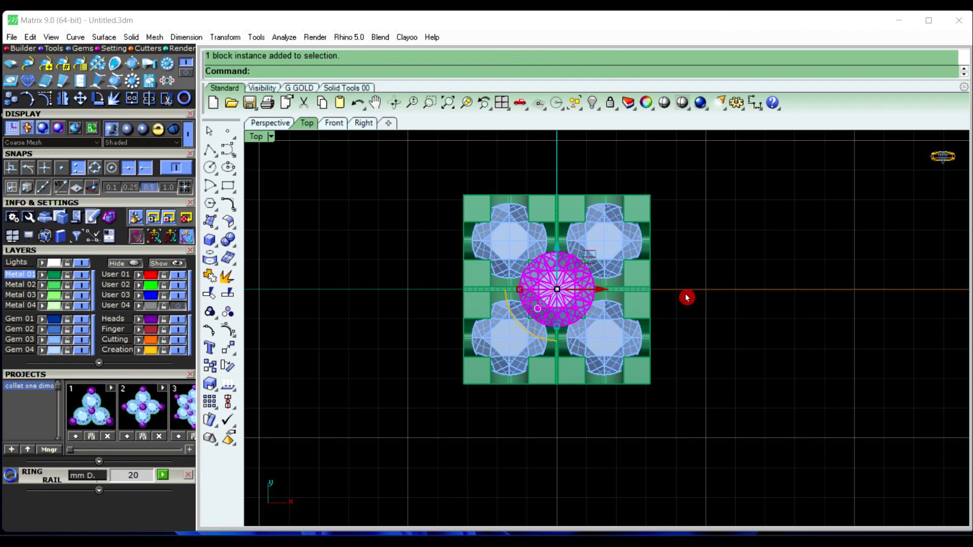
{"action": "key", "text": "Escape"}
{"action": "key", "text": "ctrl+a"}
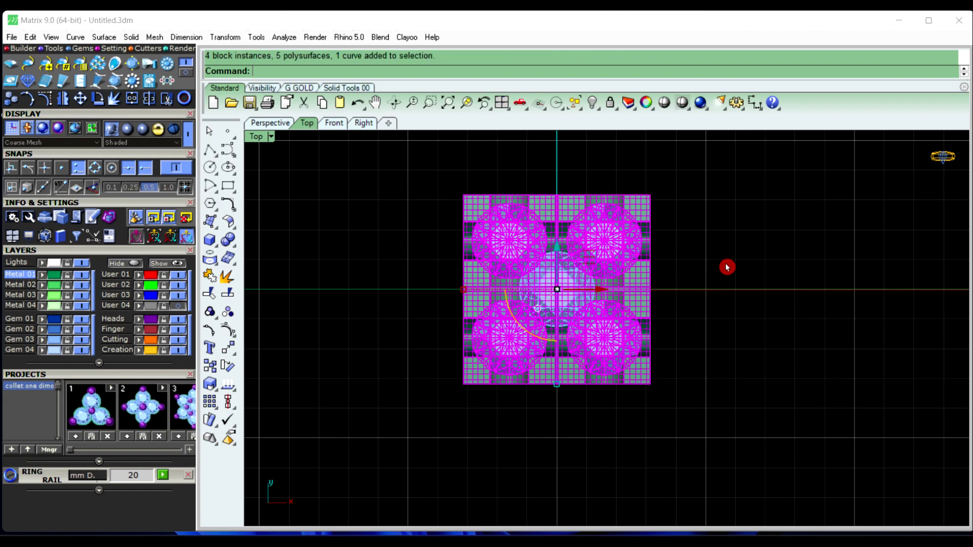
{"action": "left_click", "coordinate": [728, 268]}
{"action": "left_click", "coordinate": [583, 288]}
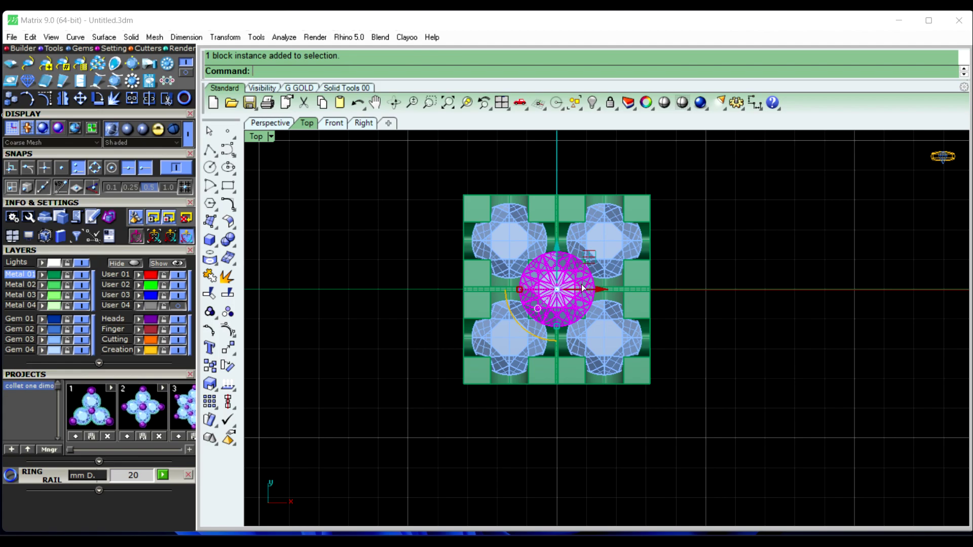
{"action": "key", "text": "Delete"}
{"action": "key", "text": "ctrl+a"}
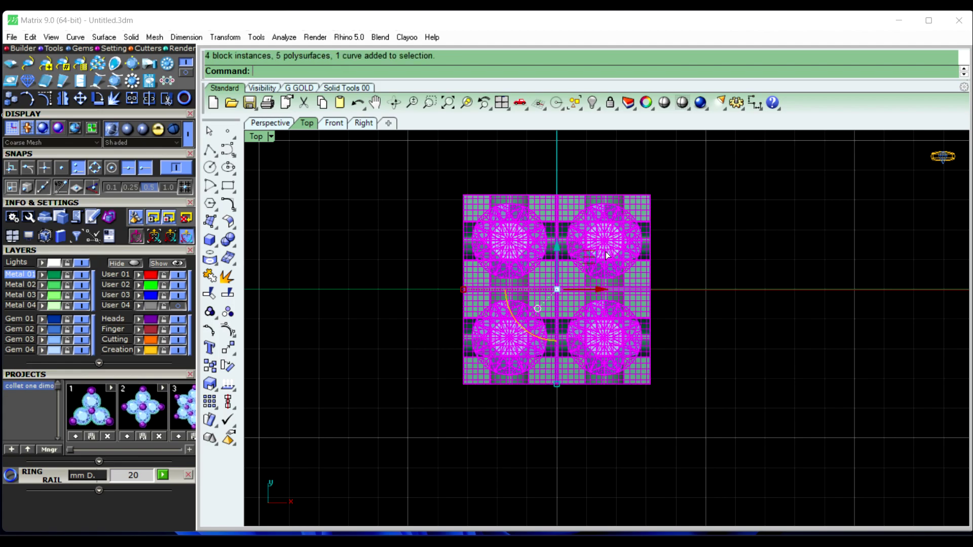
{"action": "left_click", "coordinate": [596, 103]}
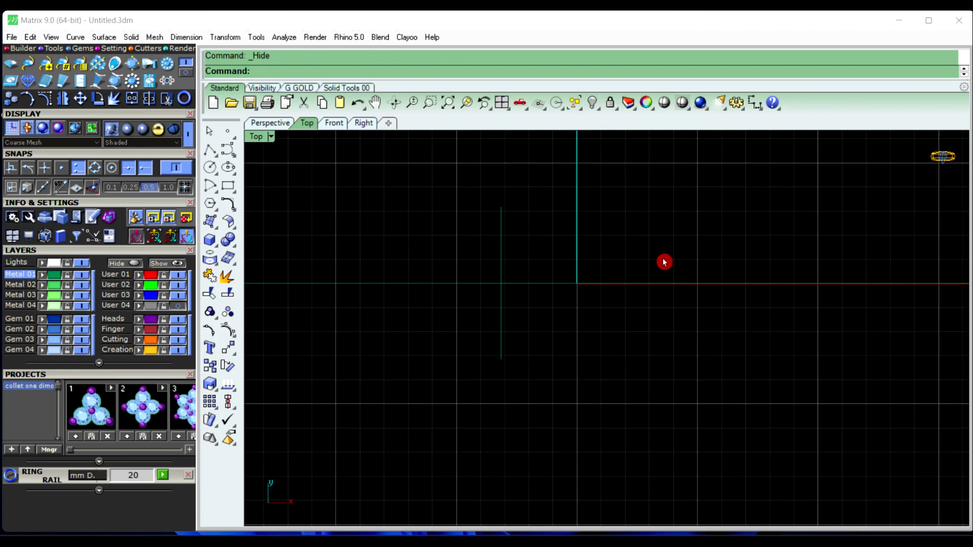
Copy the short vertical end line from its midpoint to the horizontal line's left end.
{"action": "scroll", "coordinate": [664, 260], "scroll_direction": "down", "scroll_amount": 2}
{"action": "scroll", "coordinate": [650, 276], "scroll_direction": "down", "scroll_amount": 2}
{"action": "scroll", "coordinate": [688, 260], "scroll_direction": "down", "scroll_amount": 1}
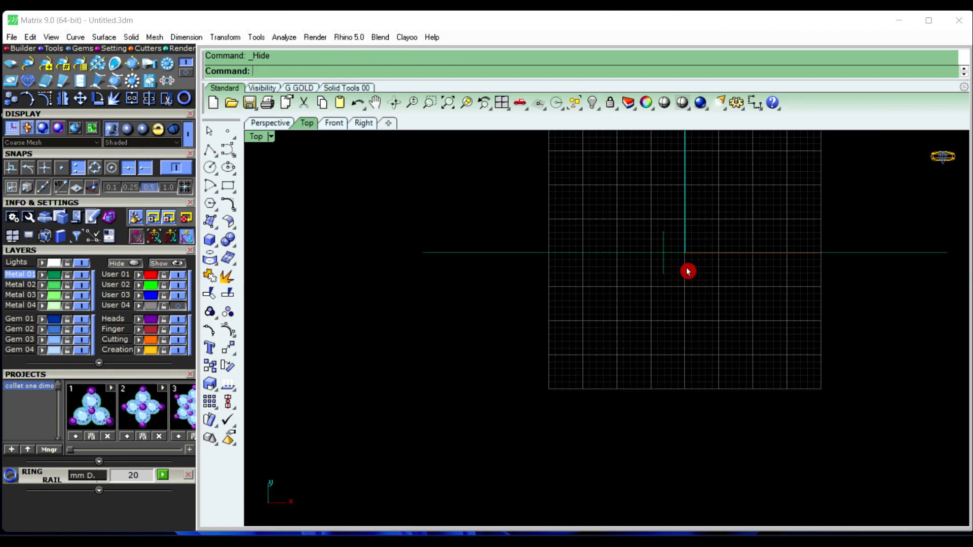
{"action": "scroll", "coordinate": [665, 260], "scroll_direction": "up", "scroll_amount": 2}
{"action": "scroll", "coordinate": [667, 265], "scroll_direction": "up", "scroll_amount": 1}
{"action": "scroll", "coordinate": [683, 290], "scroll_direction": "up", "scroll_amount": 1}
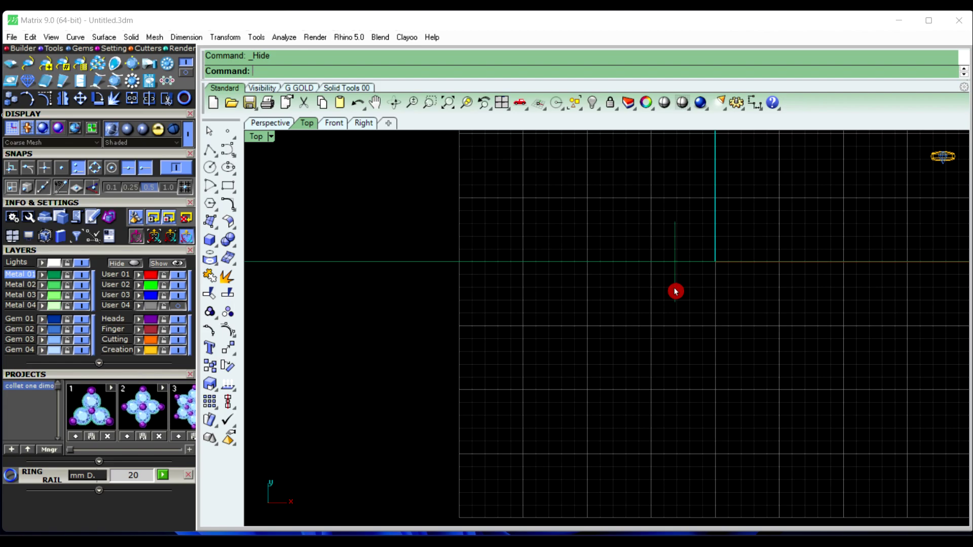
{"action": "left_click", "coordinate": [675, 292]}
{"action": "scroll", "coordinate": [577, 276], "scroll_direction": "down", "scroll_amount": 1}
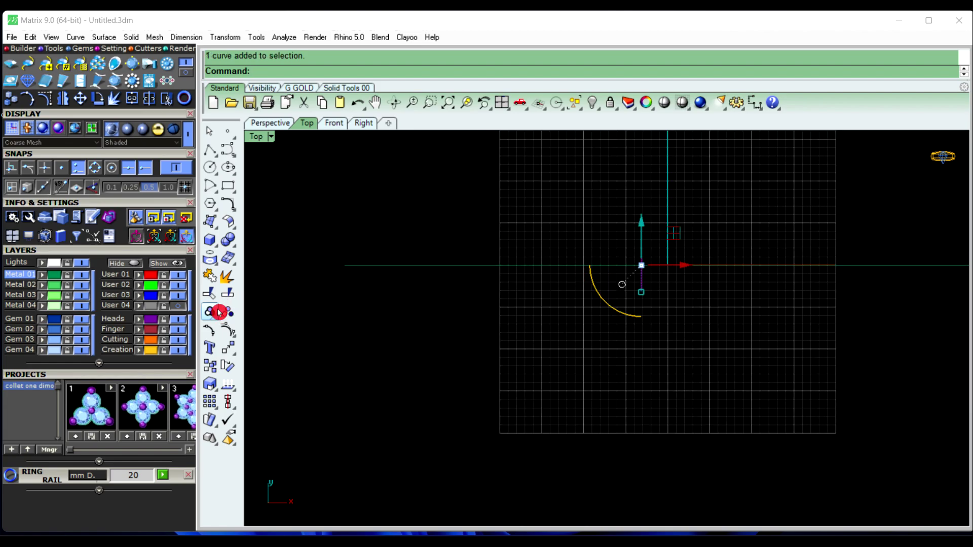
{"action": "left_click", "coordinate": [214, 373]}
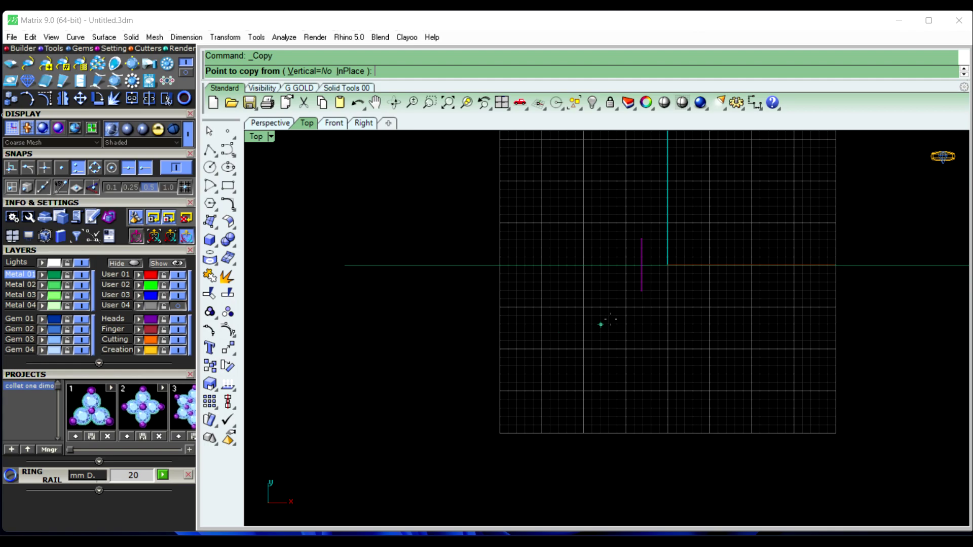
{"action": "left_click", "coordinate": [642, 265]}
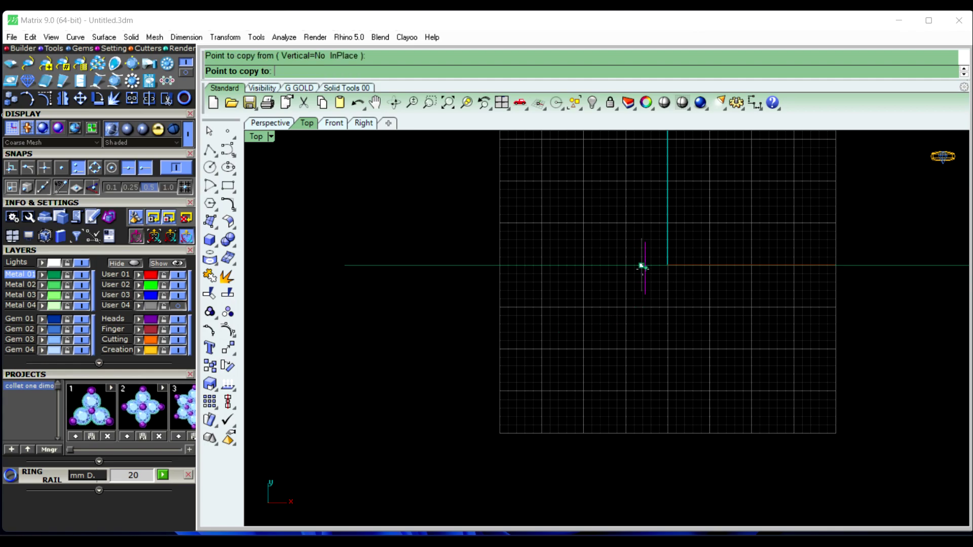
{"action": "left_click", "coordinate": [344, 266]}
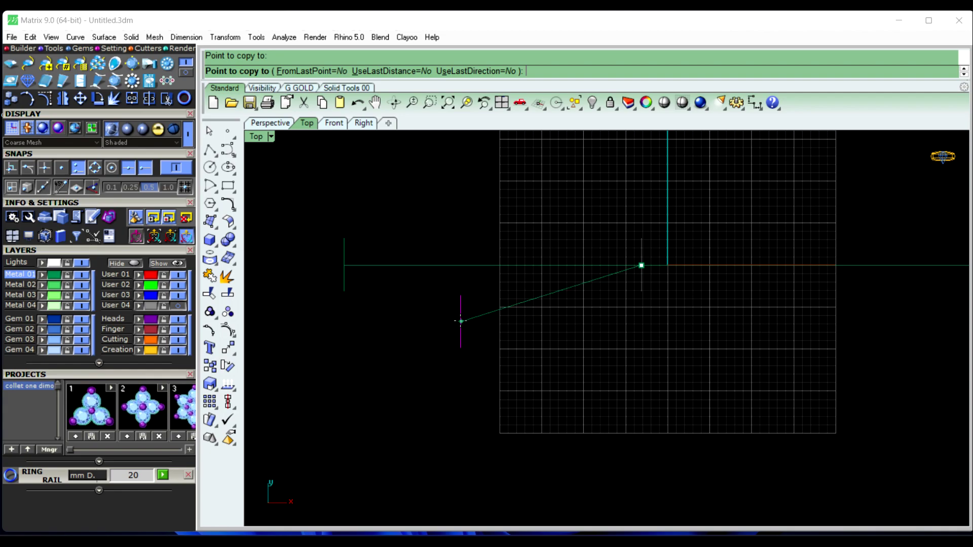
{"action": "right_click", "coordinate": [502, 339]}
Shrink the copied left line to a shorter height with the gumball scale handle.
{"action": "scroll", "coordinate": [494, 337], "scroll_direction": "down", "scroll_amount": 2}
{"action": "scroll", "coordinate": [456, 320], "scroll_direction": "down", "scroll_amount": 2}
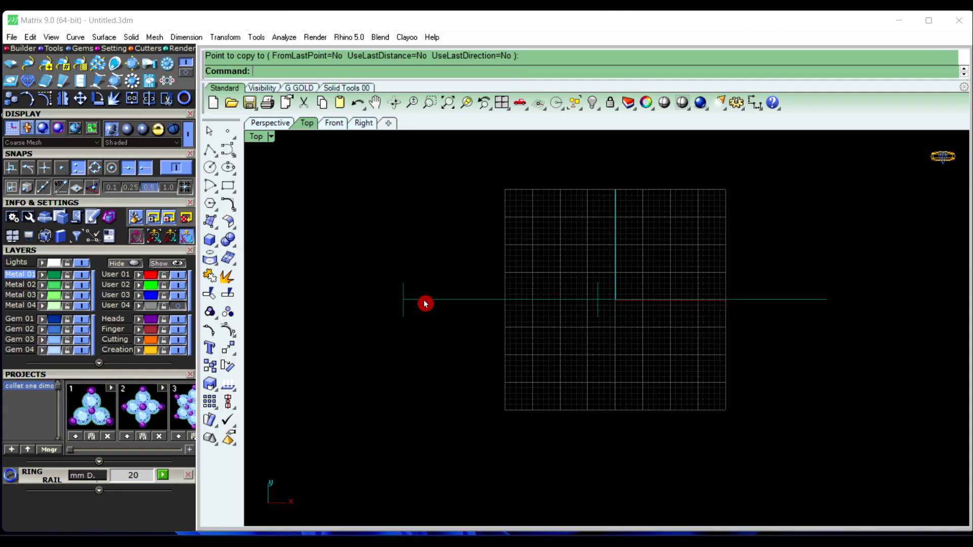
{"action": "scroll", "coordinate": [421, 302], "scroll_direction": "up", "scroll_amount": 5}
{"action": "left_click", "coordinate": [383, 294]}
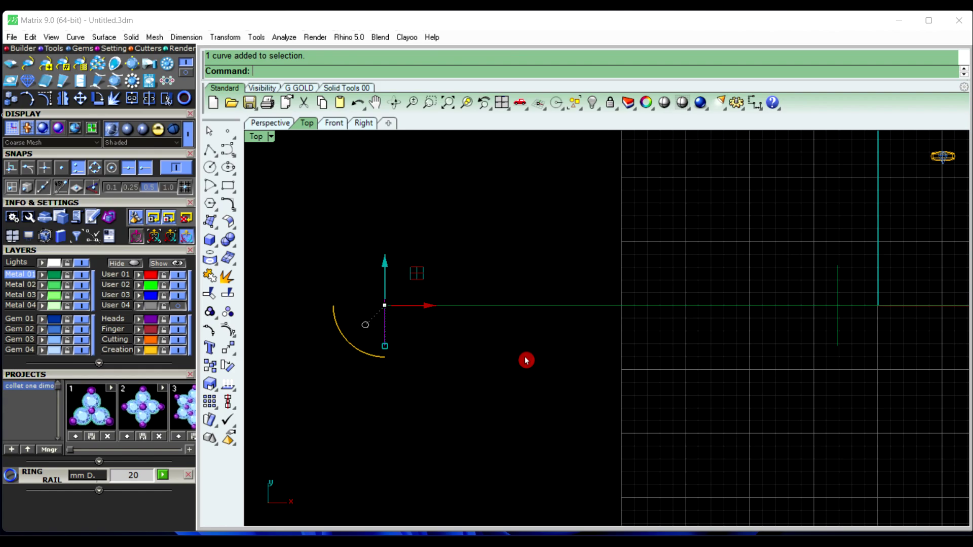
{"action": "right_click_drag", "start_coordinate": [526, 360], "coordinate": [445, 348]}
{"action": "scroll", "coordinate": [782, 278], "scroll_direction": "up", "scroll_amount": 3}
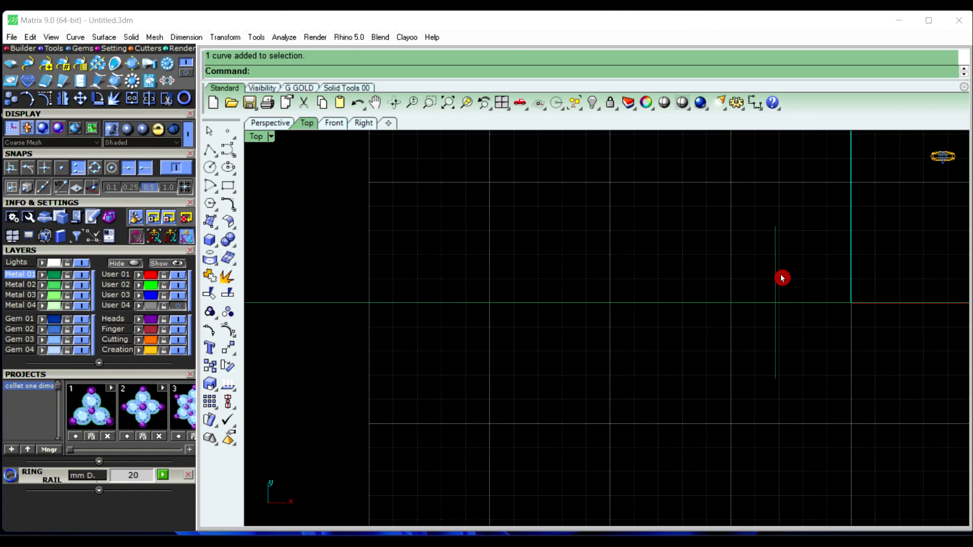
{"action": "scroll", "coordinate": [701, 256], "scroll_direction": "up", "scroll_amount": 1}
{"action": "scroll", "coordinate": [689, 225], "scroll_direction": "up", "scroll_amount": 1}
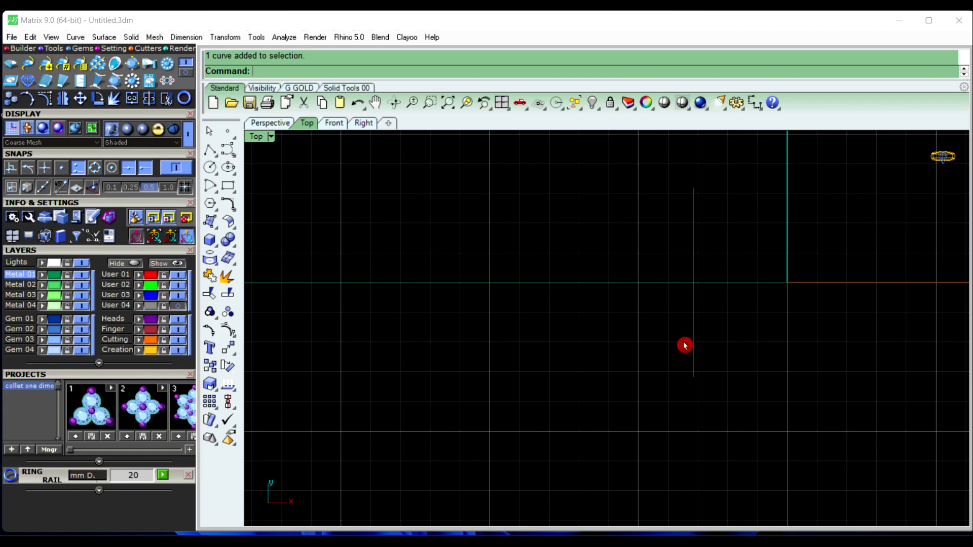
{"action": "scroll", "coordinate": [726, 247], "scroll_direction": "down", "scroll_amount": 3}
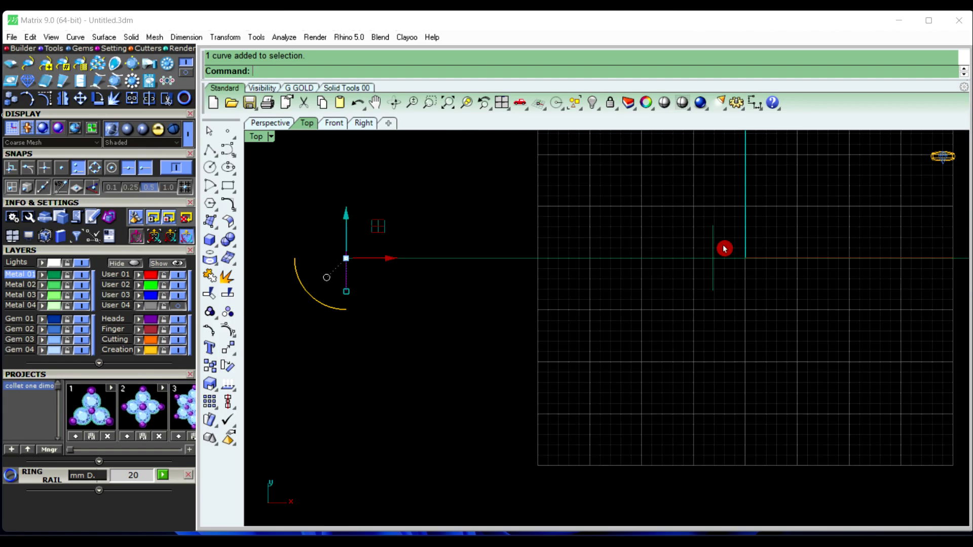
{"action": "right_click_drag", "start_coordinate": [572, 271], "coordinate": [611, 294]}
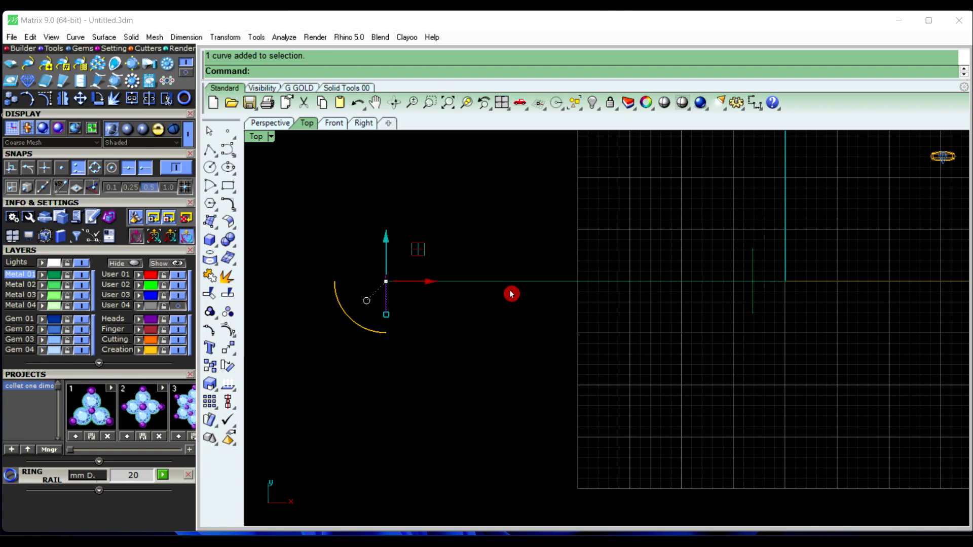
{"action": "right_click_drag", "start_coordinate": [511, 293], "coordinate": [522, 298]}
{"action": "right_click_drag", "start_coordinate": [399, 271], "coordinate": [396, 322]}
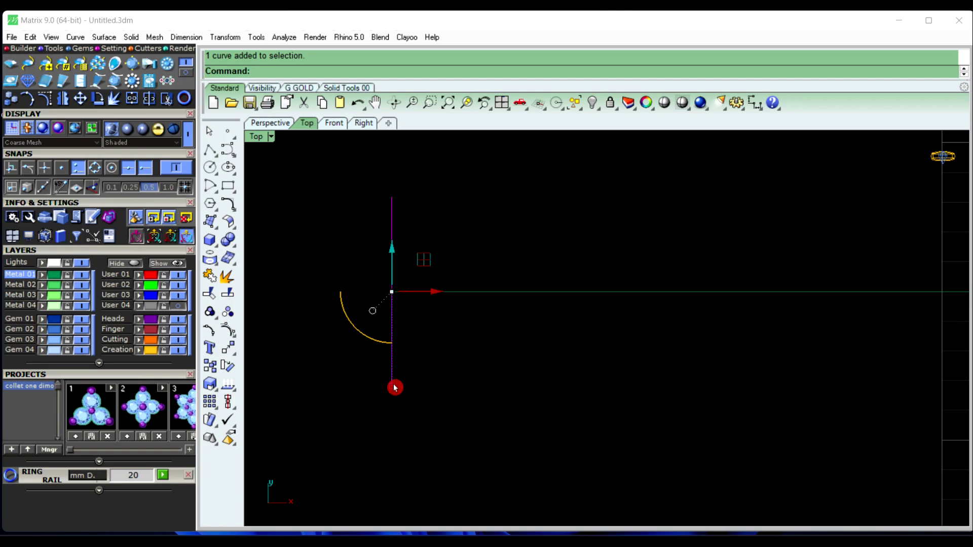
{"action": "left_click_drag", "start_coordinate": [395, 391], "coordinate": [394, 366]}
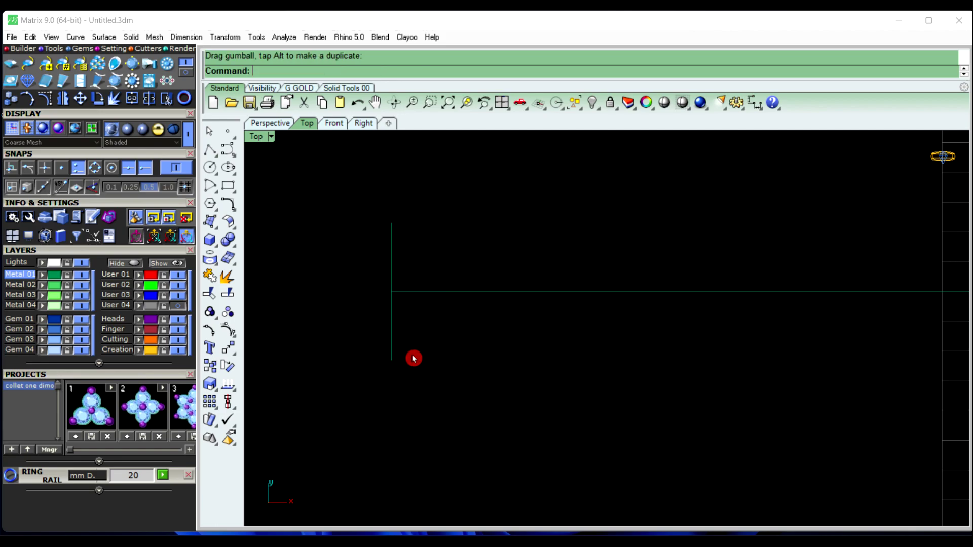
{"action": "scroll", "coordinate": [414, 358], "scroll_direction": "down", "scroll_amount": 3}
{"action": "right_click_drag", "start_coordinate": [502, 383], "coordinate": [428, 346]}
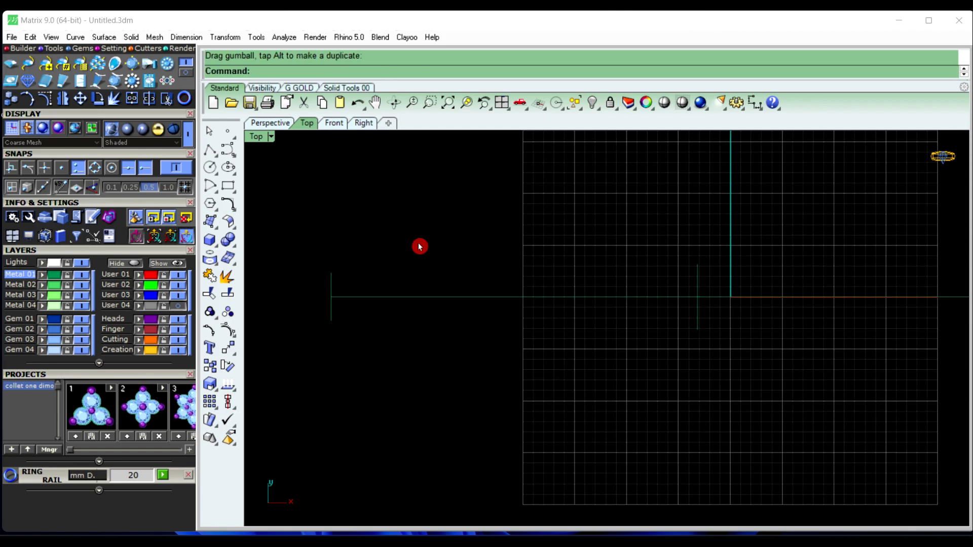
{"action": "right_click_drag", "start_coordinate": [462, 268], "coordinate": [401, 252]}
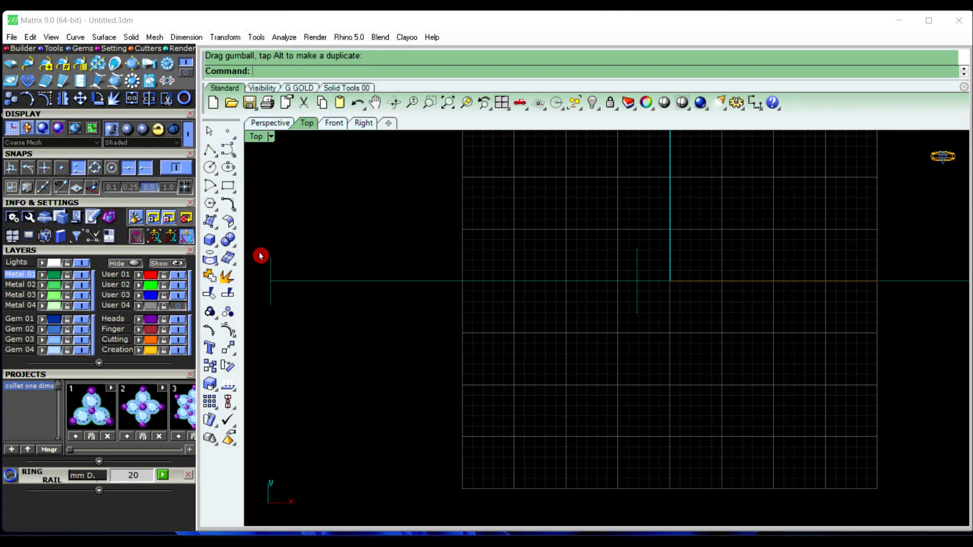
{"action": "right_click_drag", "start_coordinate": [364, 279], "coordinate": [449, 279]}
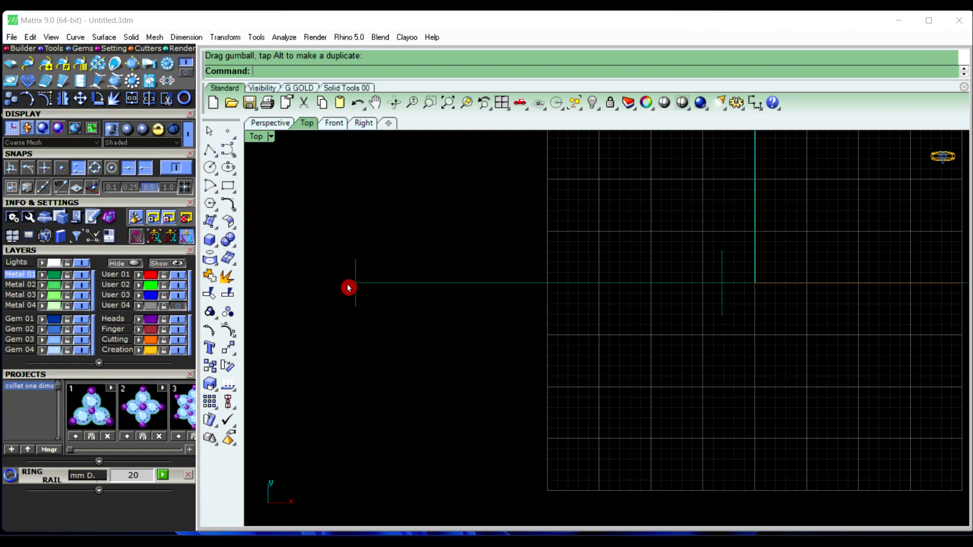
Draw the top edge joining the top ends of the left and right lines.
{"action": "left_click", "coordinate": [210, 150]}
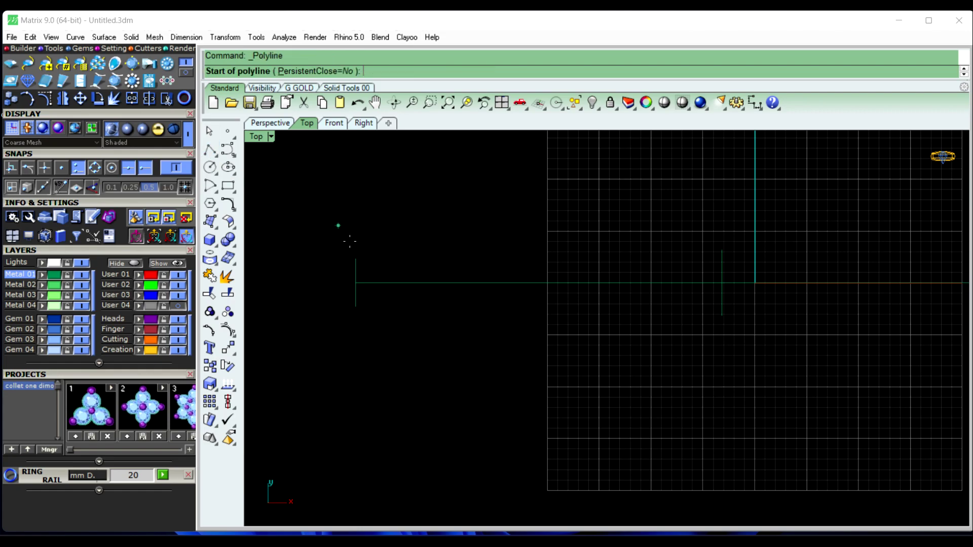
{"action": "left_click", "coordinate": [356, 259]}
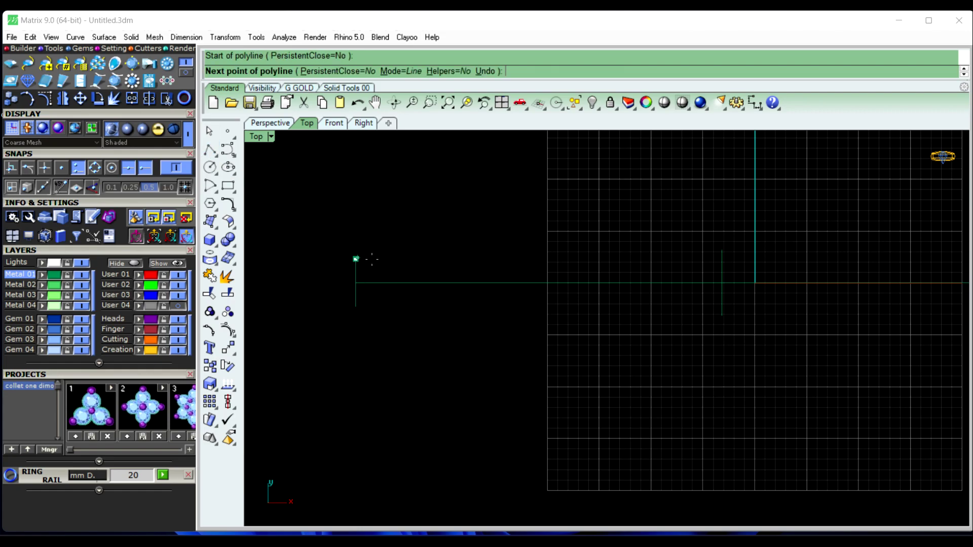
{"action": "left_click", "coordinate": [717, 248]}
{"action": "right_click", "coordinate": [506, 282]}
Draw the bottom edge joining the bottom ends of the left and right lines.
{"action": "right_click", "coordinate": [448, 319]}
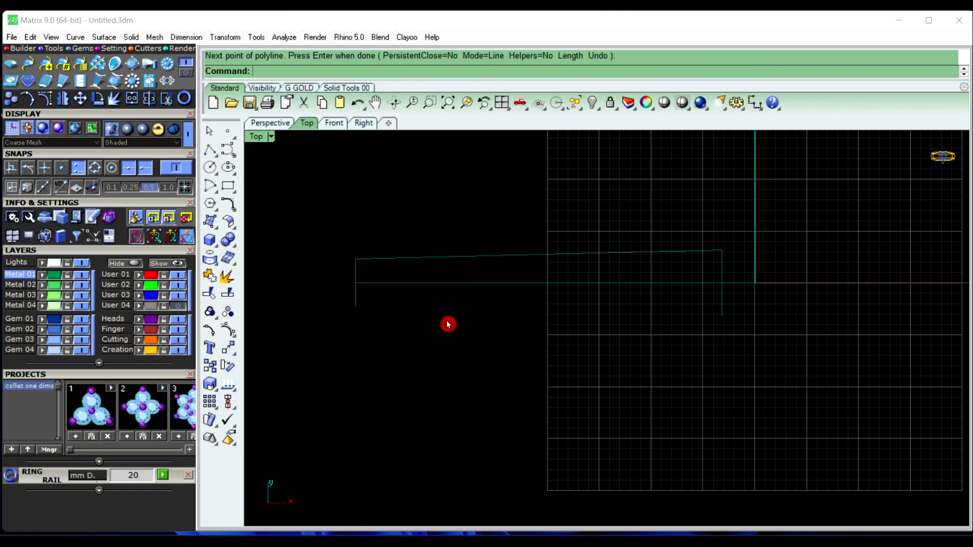
{"action": "left_click", "coordinate": [356, 307]}
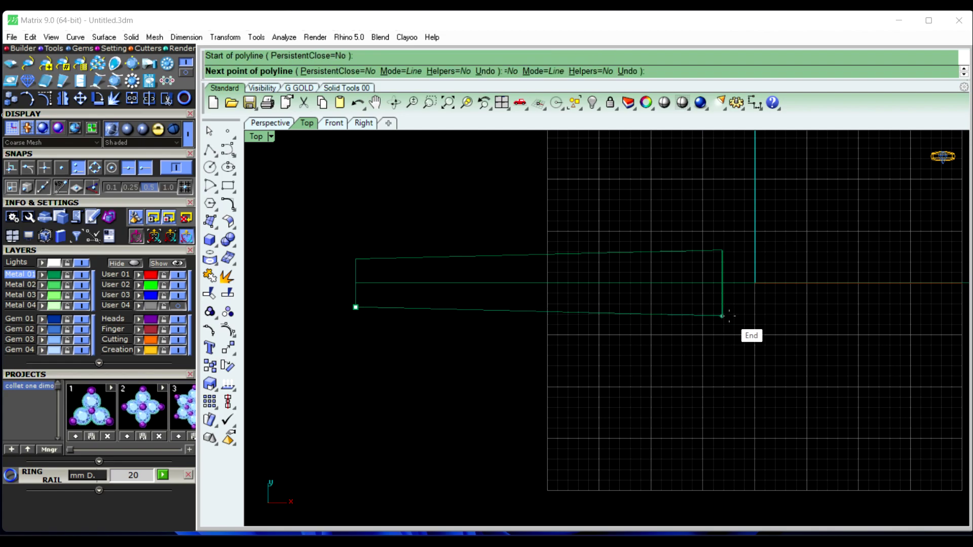
{"action": "left_click", "coordinate": [723, 318]}
{"action": "right_click", "coordinate": [519, 345]}
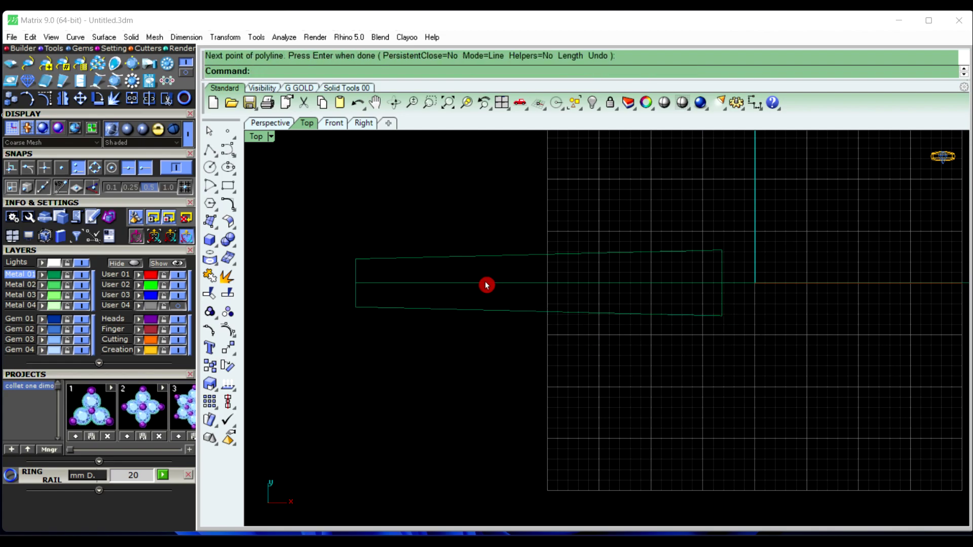
{"action": "right_click_drag", "start_coordinate": [486, 285], "coordinate": [556, 291]}
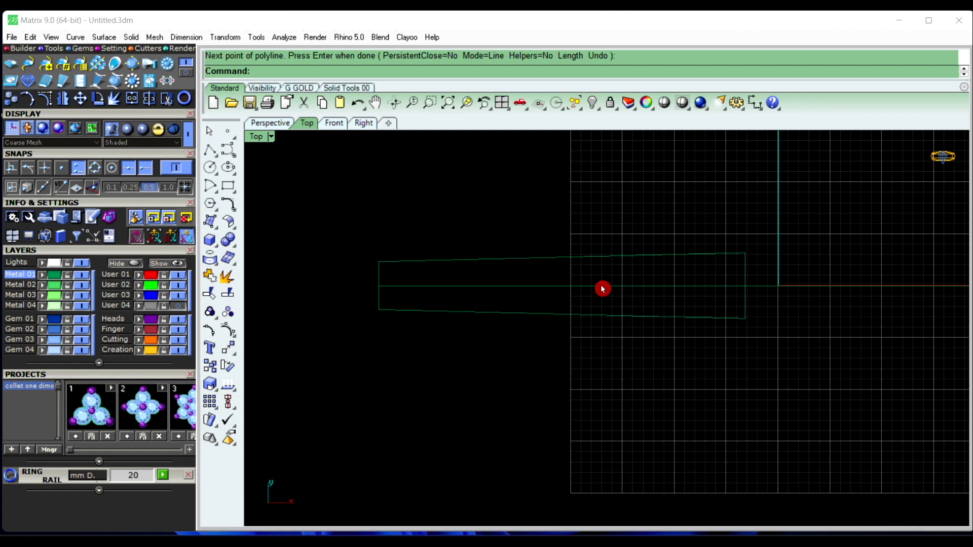
{"action": "mouse_move", "coordinate": [397, 334]}
{"action": "right_mouse_down"}
{"action": "mouse_move", "coordinate": [478, 328]}
{"action": "mouse_move", "coordinate": [423, 337]}
{"action": "right_mouse_up"}
{"action": "scroll", "coordinate": [456, 335], "scroll_direction": "down", "scroll_amount": 1}
{"action": "scroll", "coordinate": [451, 339], "scroll_direction": "down", "scroll_amount": 1}
{"action": "scroll", "coordinate": [471, 262], "scroll_direction": "up", "scroll_amount": 1}
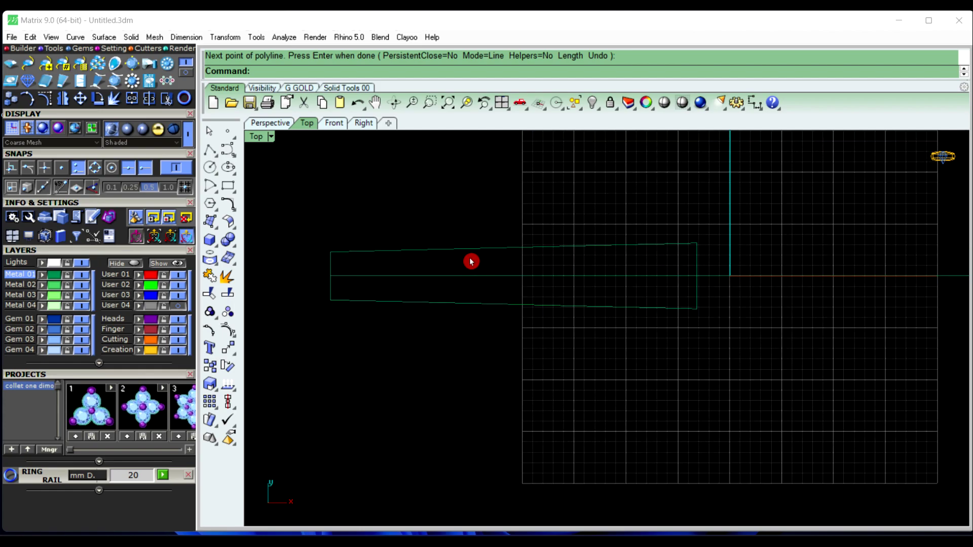
{"action": "scroll", "coordinate": [508, 295], "scroll_direction": "down", "scroll_amount": 1}
{"action": "right_click_drag", "start_coordinate": [491, 302], "coordinate": [506, 310]}
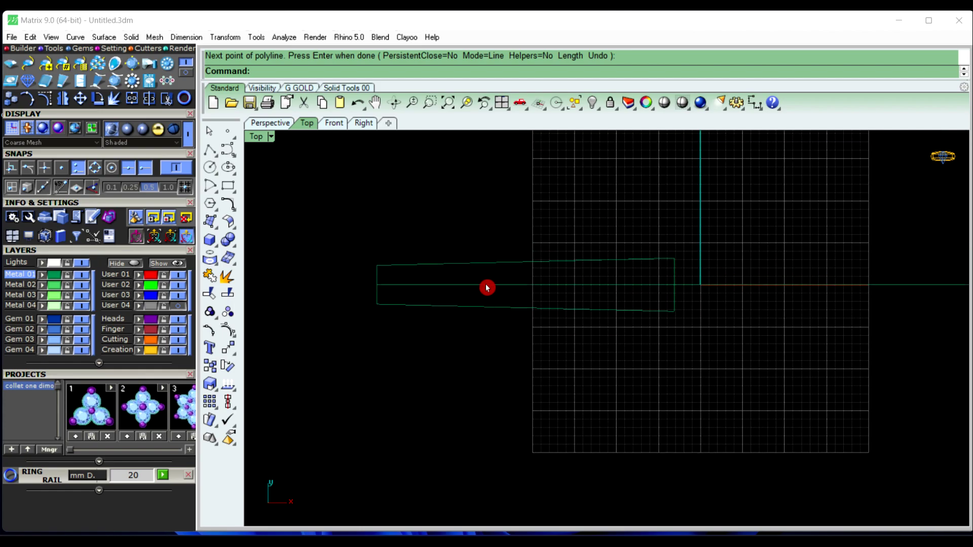
{"action": "right_click_drag", "start_coordinate": [493, 354], "coordinate": [496, 357]}
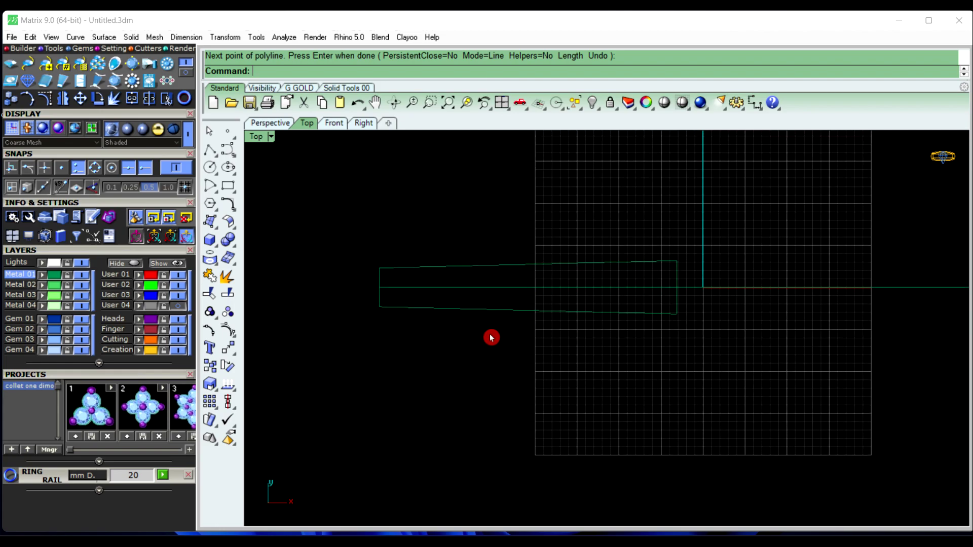
{"action": "scroll", "coordinate": [479, 304], "scroll_direction": "up", "scroll_amount": 1}
{"action": "type", "text": "SW2"}
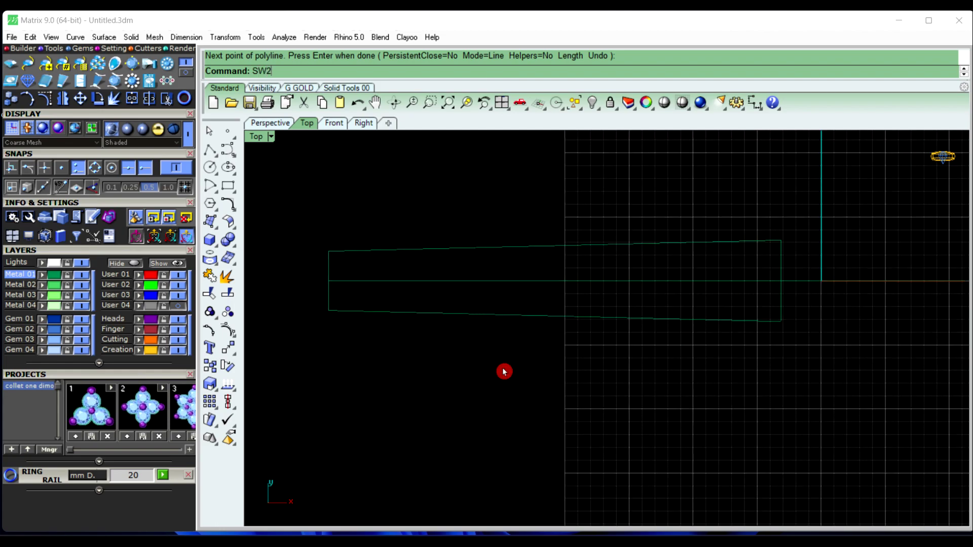
Sweep2 along the bottom and top edges, using the left and right ends as cross sections.
{"action": "key", "text": "Return"}
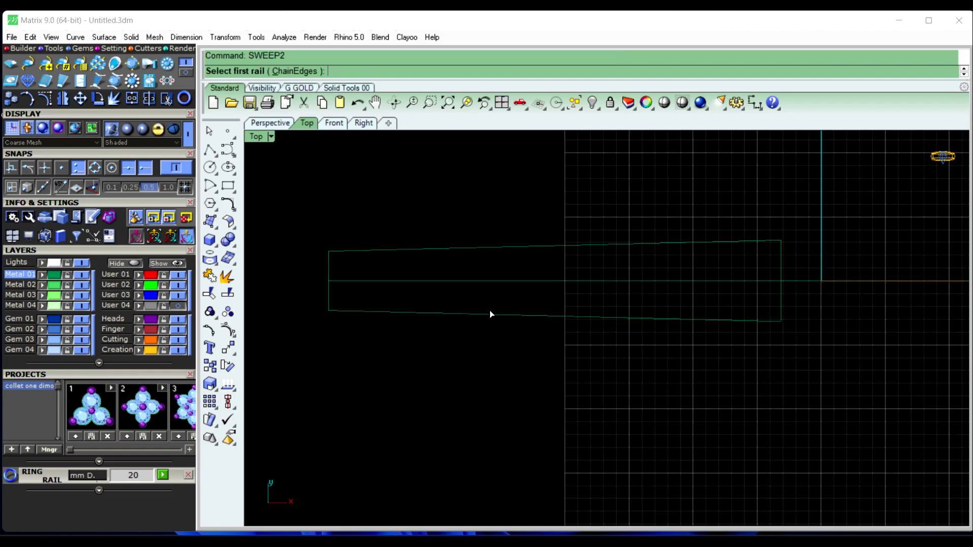
{"action": "left_click", "coordinate": [491, 315]}
{"action": "left_click", "coordinate": [494, 248]}
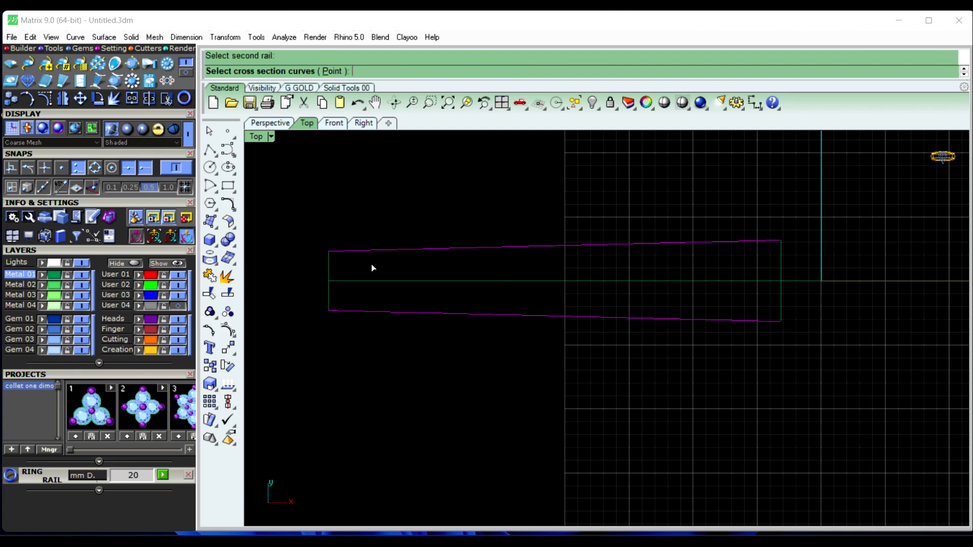
{"action": "left_click", "coordinate": [333, 269]}
{"action": "left_click", "coordinate": [783, 272]}
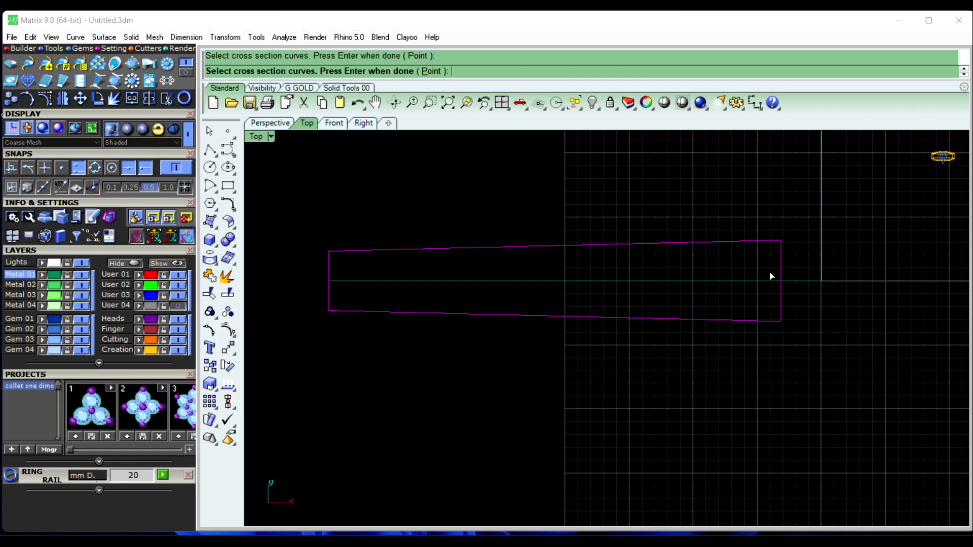
{"action": "key", "text": "Return"}
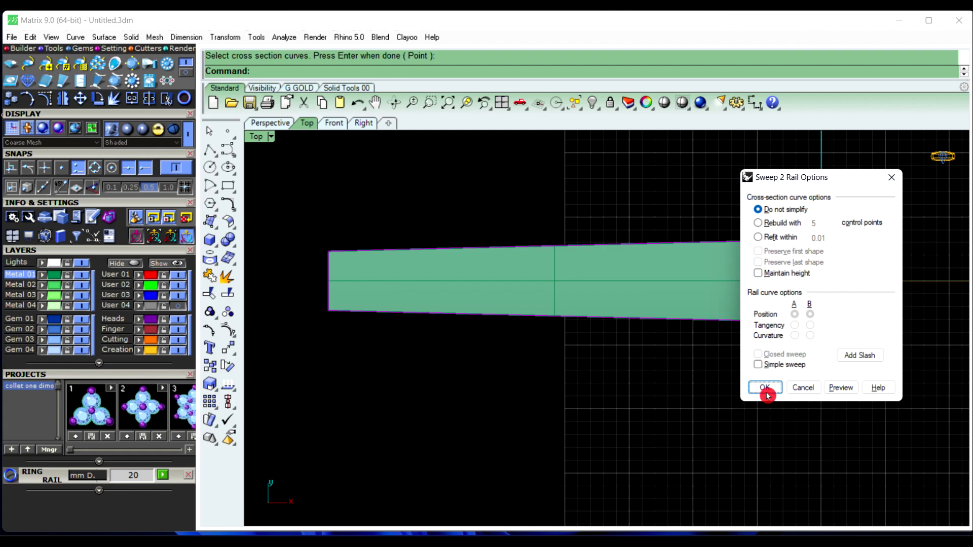
{"action": "left_click", "coordinate": [765, 384]}
{"action": "right_click_drag", "start_coordinate": [697, 387], "coordinate": [634, 366]}
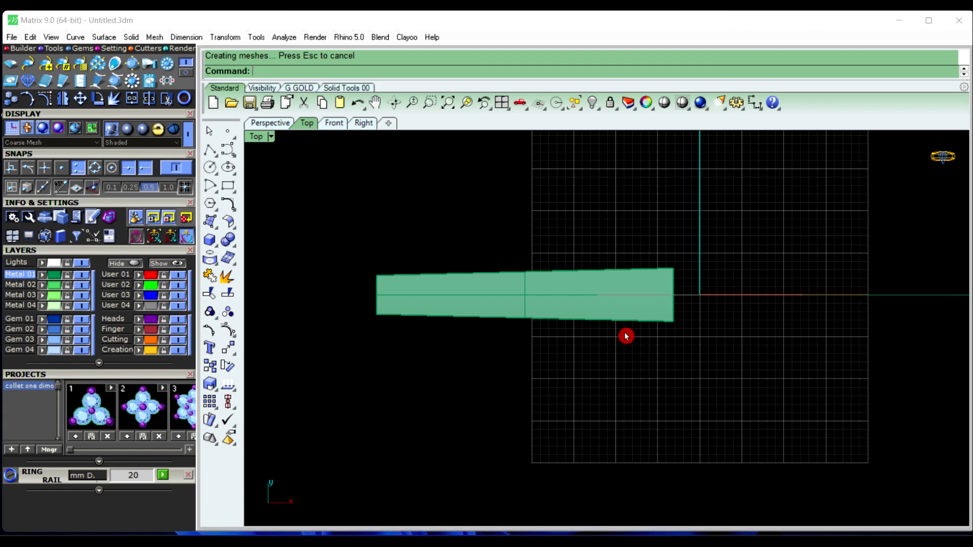
Hide the User 04 layer and zoom in on the green surface.
{"action": "left_click", "coordinate": [849, 297]}
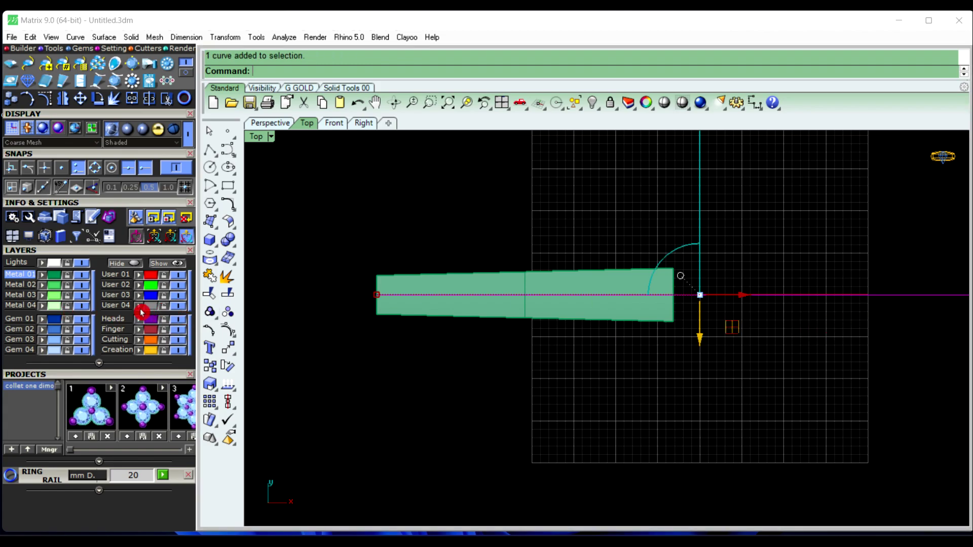
{"action": "left_click", "coordinate": [178, 305]}
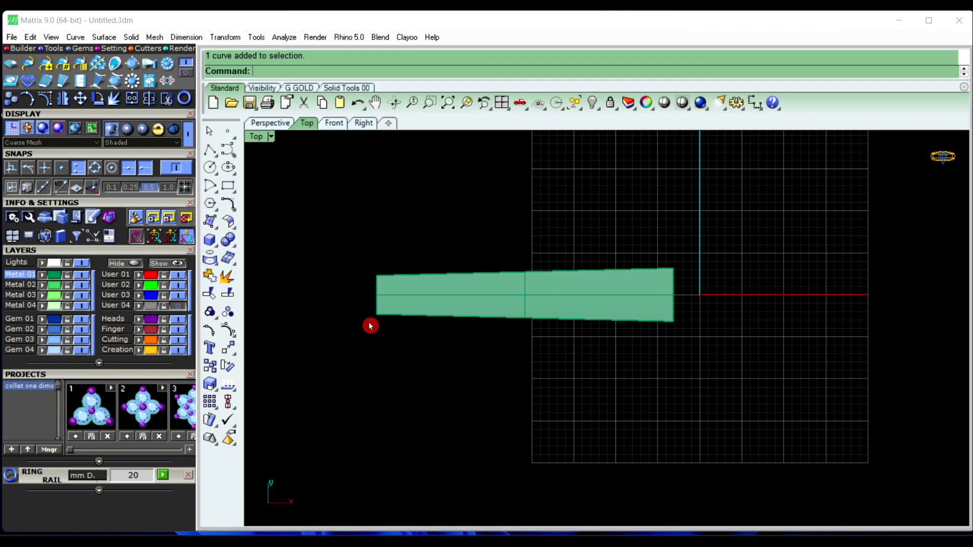
{"action": "scroll", "coordinate": [369, 325], "scroll_direction": "down", "scroll_amount": 4}
{"action": "mouse_move", "coordinate": [424, 379]}
{"action": "right_mouse_down", "text": "ctrl"}
{"action": "mouse_move", "coordinate": [462, 322]}
{"action": "mouse_move", "coordinate": [462, 289]}
{"action": "mouse_move", "coordinate": [454, 313]}
{"action": "mouse_move", "coordinate": [440, 303]}
{"action": "right_mouse_up", "text": "ctrl"}
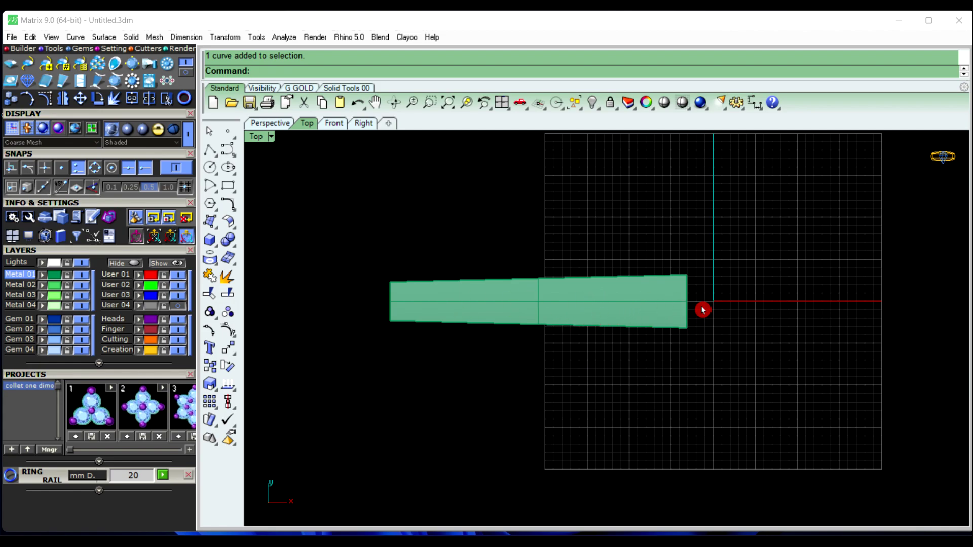
{"action": "right_click_drag", "start_coordinate": [593, 358], "coordinate": [571, 306]}
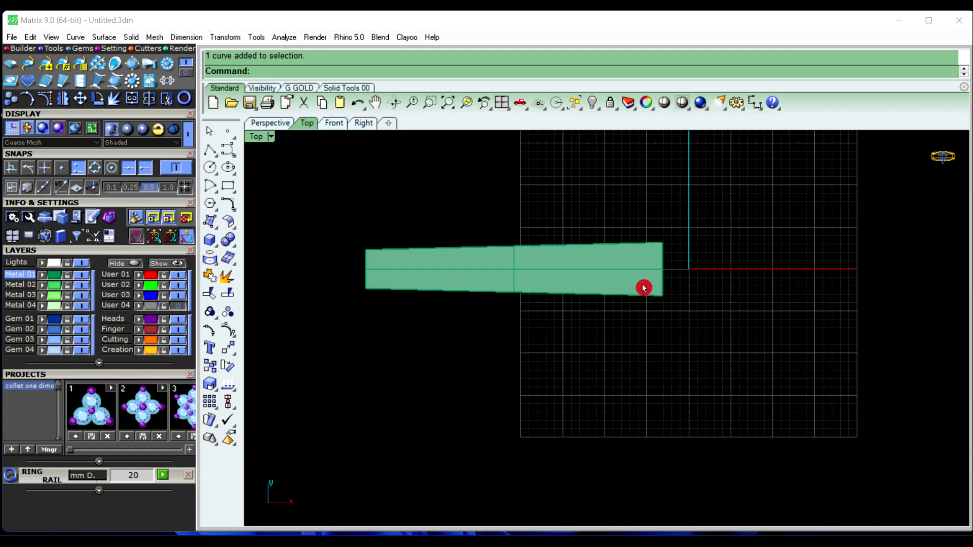
{"action": "scroll", "coordinate": [526, 282], "scroll_direction": "up", "scroll_amount": 2}
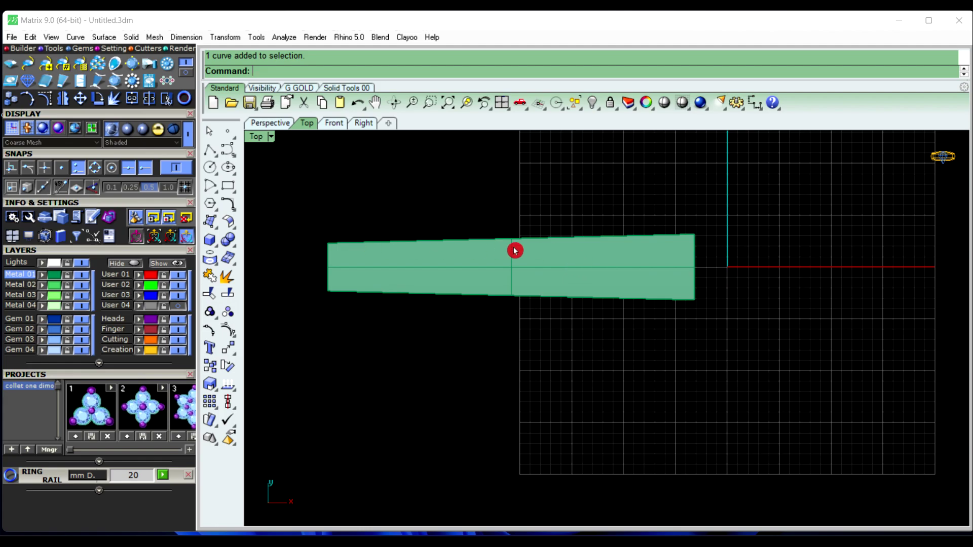
{"action": "scroll", "coordinate": [512, 284], "scroll_direction": "up", "scroll_amount": 3}
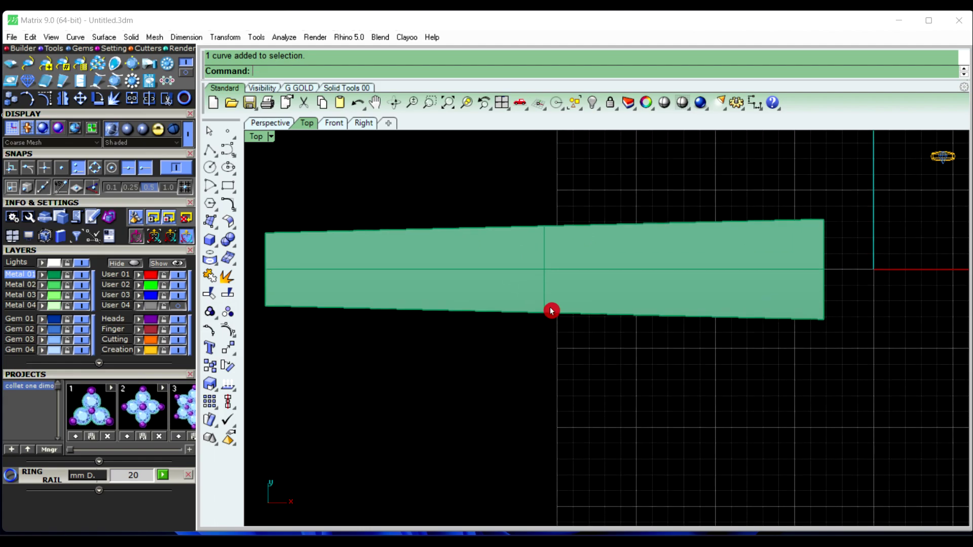
{"action": "scroll", "coordinate": [538, 304], "scroll_direction": "down", "scroll_amount": 3}
{"action": "right_click_drag", "start_coordinate": [539, 303], "coordinate": [547, 308]}
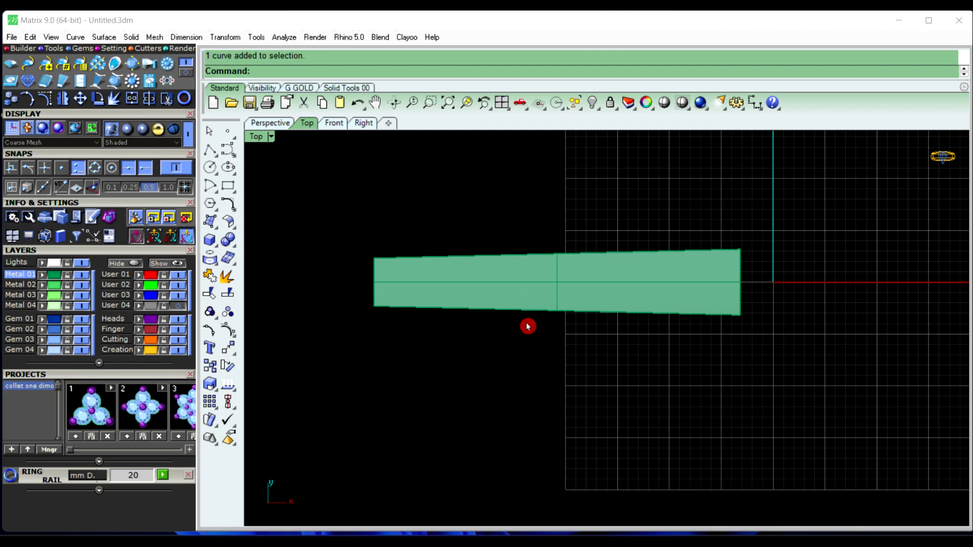
Pick the surface's bottom edge curve rather than the surface itself.
{"action": "right_click_drag", "start_coordinate": [528, 326], "coordinate": [529, 327]}
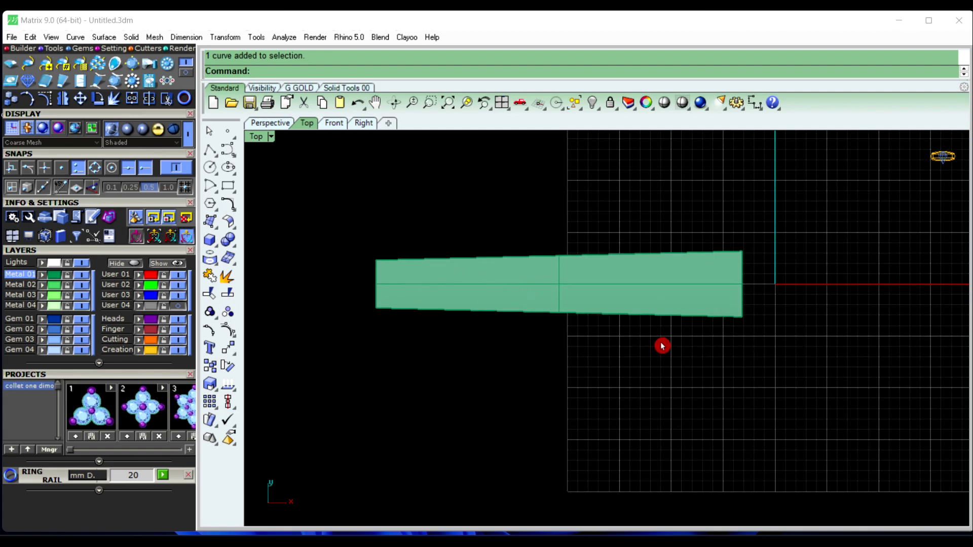
{"action": "scroll", "coordinate": [473, 302], "scroll_direction": "up", "scroll_amount": 3}
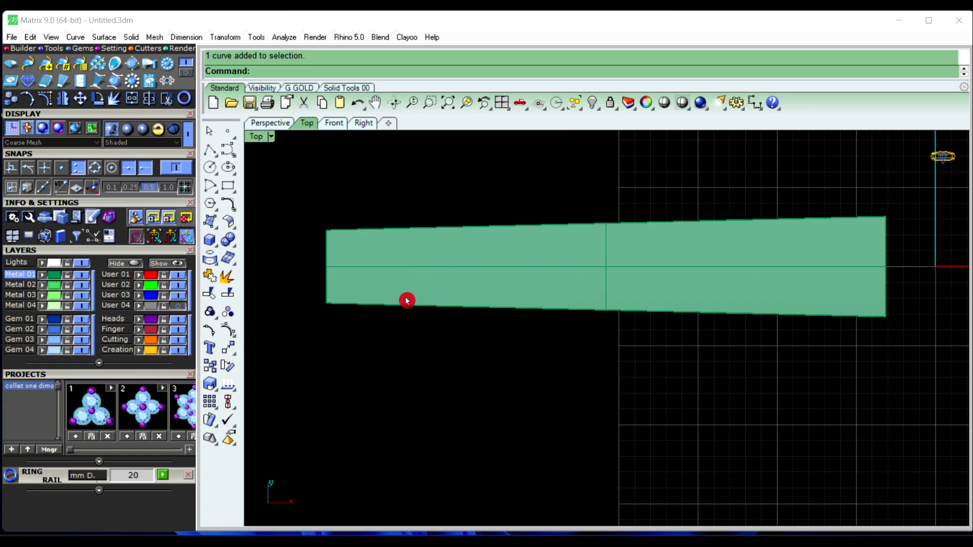
{"action": "scroll", "coordinate": [405, 300], "scroll_direction": "up", "scroll_amount": 1}
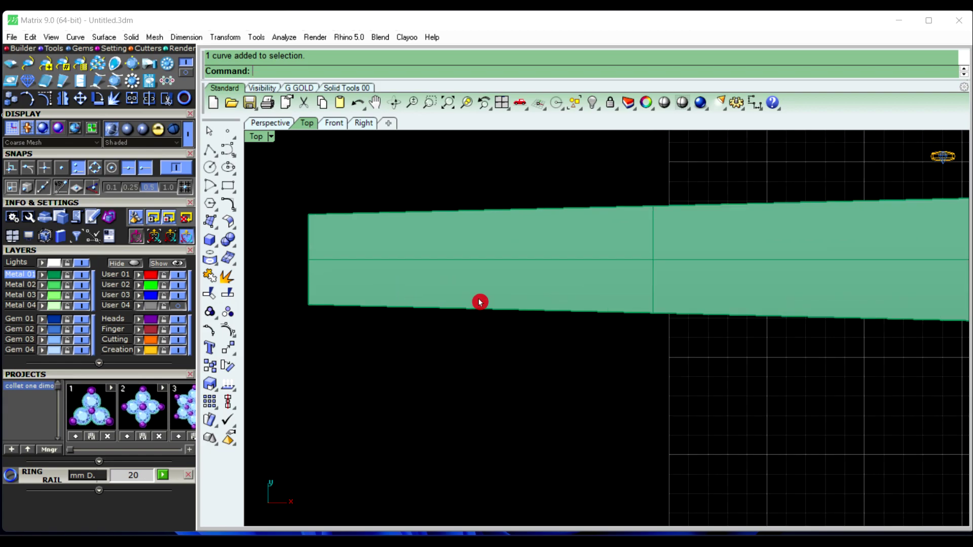
{"action": "left_click", "coordinate": [396, 310]}
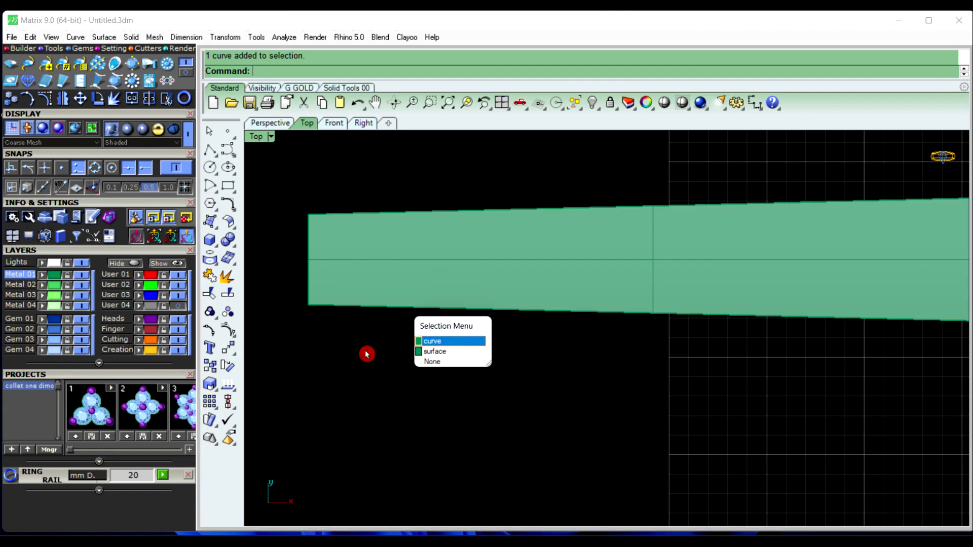
{"action": "key", "text": "Return"}
{"action": "scroll", "coordinate": [375, 358], "scroll_direction": "down", "scroll_amount": 2}
{"action": "type", "text": "Off"}
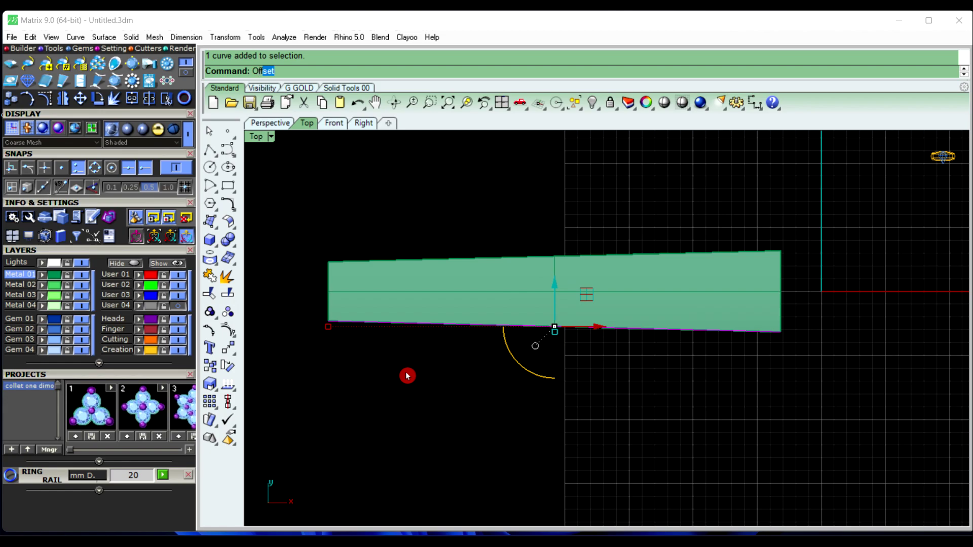
Offset the surface's bottom and top edge curves 0.7 inward.
{"action": "key", "text": "Return"}
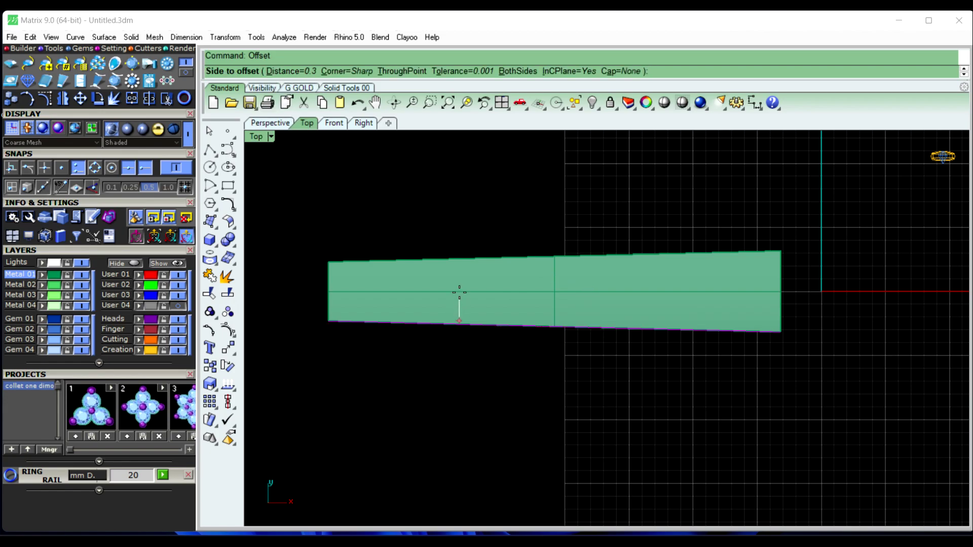
{"action": "type", "text": ".7"}
{"action": "key", "text": "Return"}
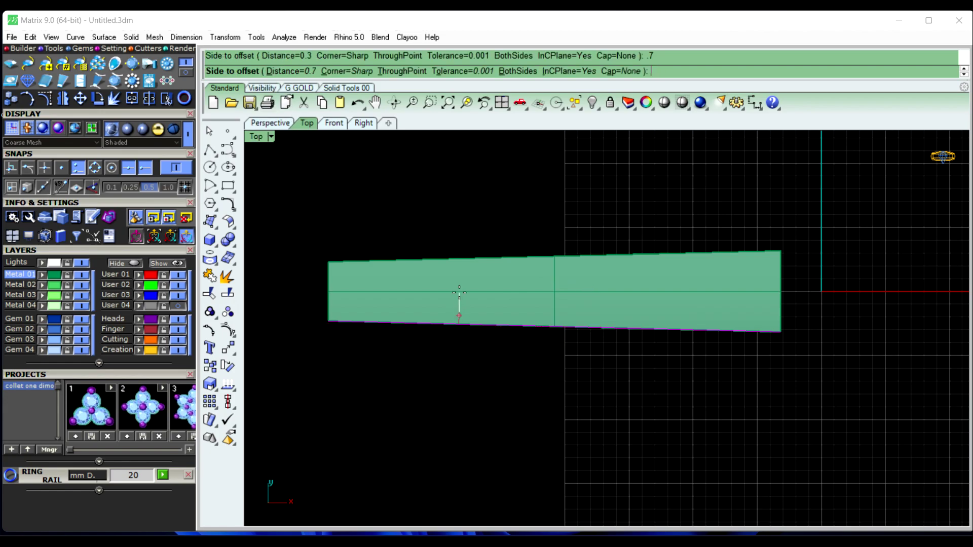
{"action": "left_click", "coordinate": [459, 293]}
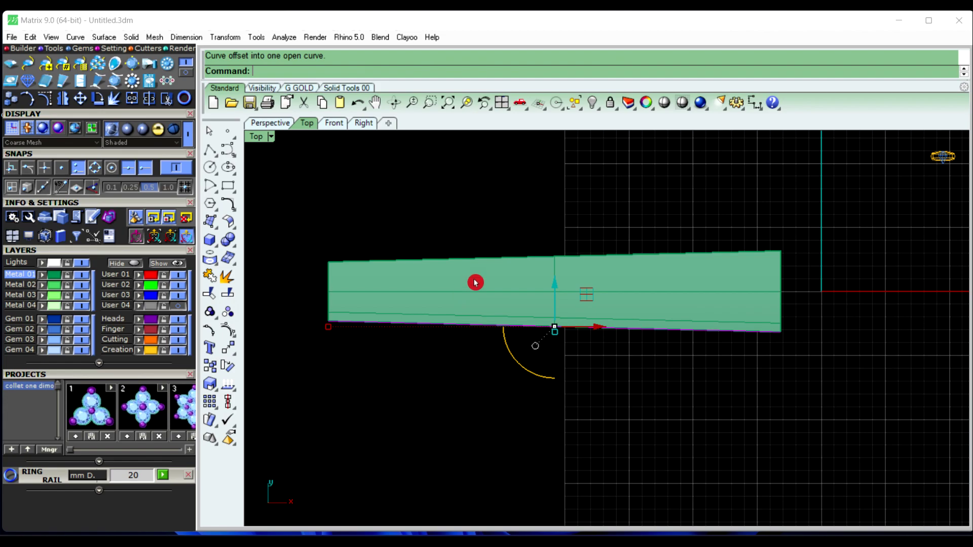
{"action": "left_click", "coordinate": [541, 260]}
{"action": "left_click", "coordinate": [579, 292]}
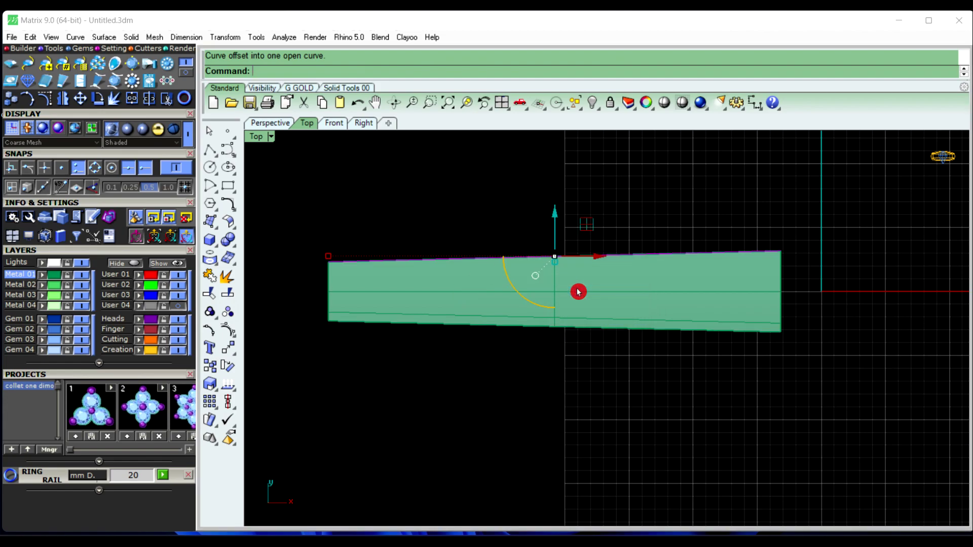
{"action": "right_click", "coordinate": [575, 283]}
{"action": "left_click", "coordinate": [578, 291]}
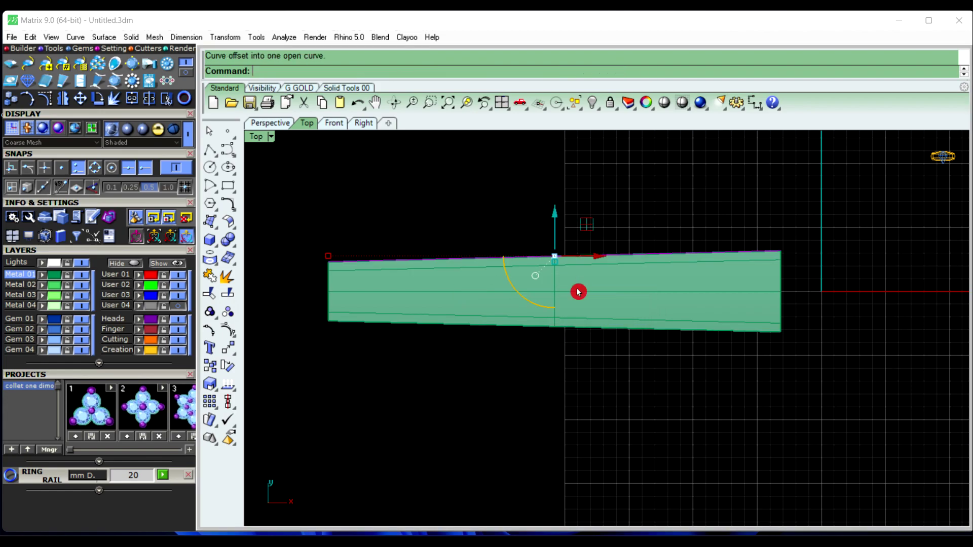
Offset the right end edge curve 1 inward.
{"action": "left_click", "coordinate": [782, 282]}
{"action": "left_click", "coordinate": [817, 310]}
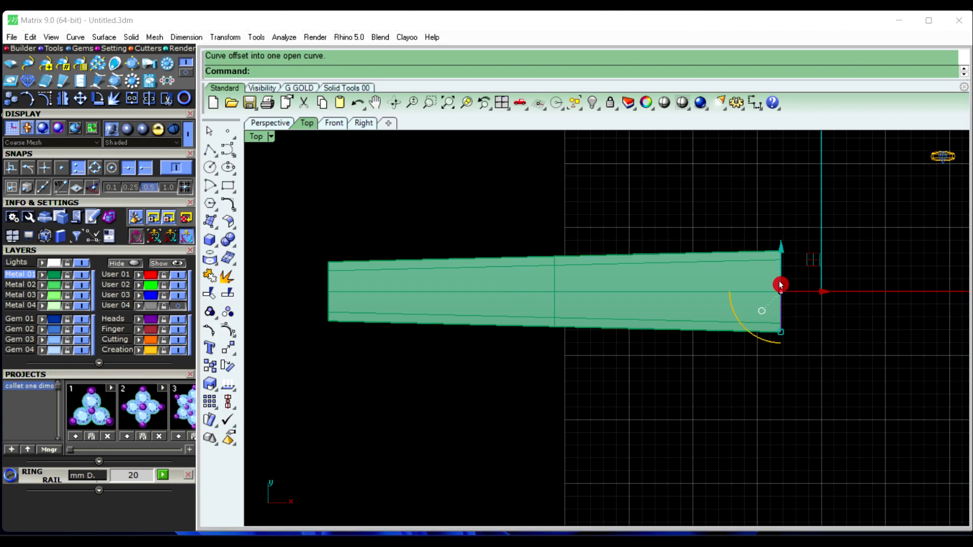
{"action": "right_click", "coordinate": [780, 285]}
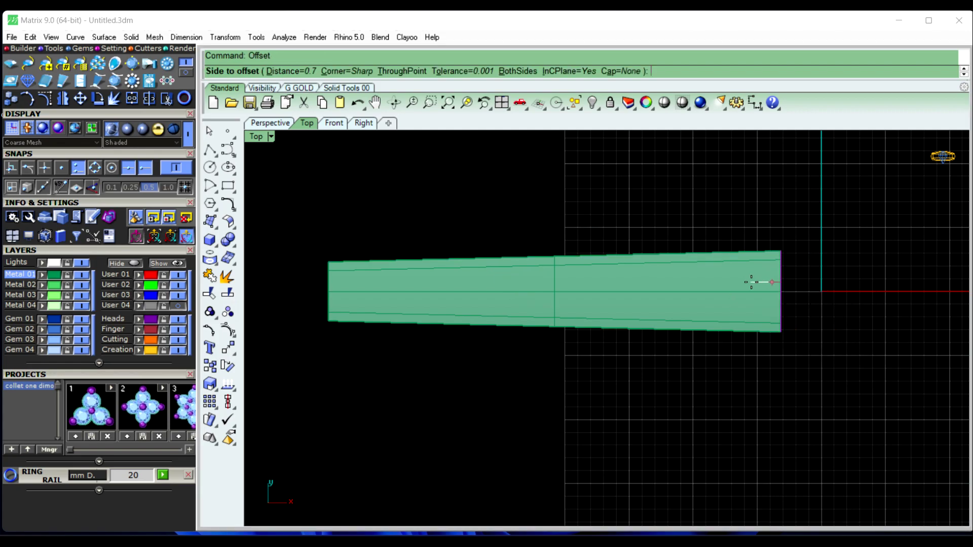
{"action": "type", "text": "1"}
{"action": "key", "text": "Return"}
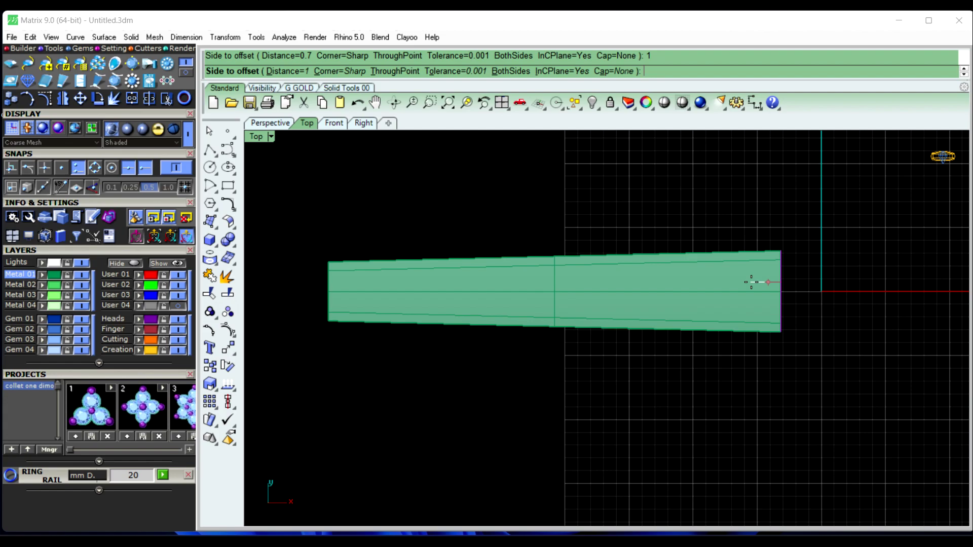
{"action": "left_click", "coordinate": [751, 282]}
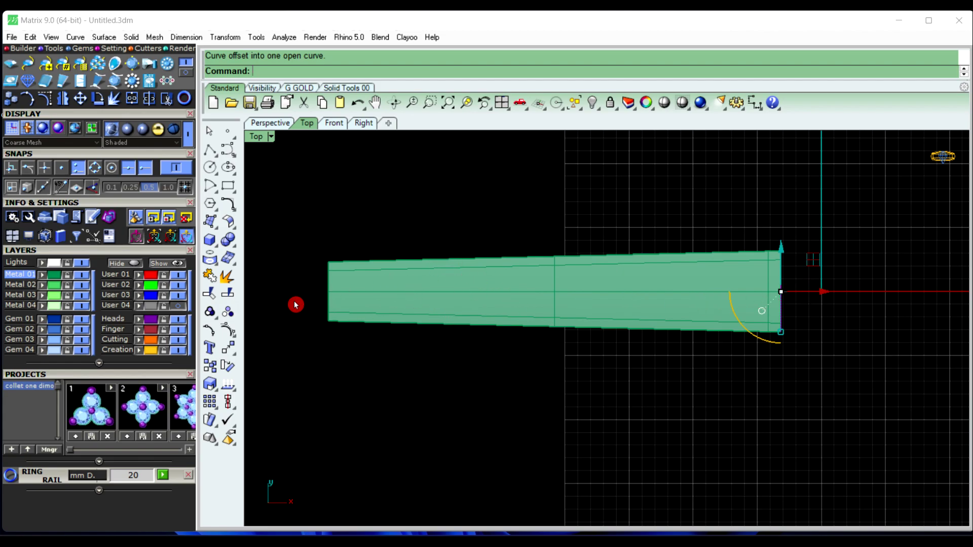
Offset the band's left-end curve 0.8 on both sides, placing the copies inside the band.
{"action": "left_click", "coordinate": [329, 287]}
{"action": "left_click", "coordinate": [359, 319]}
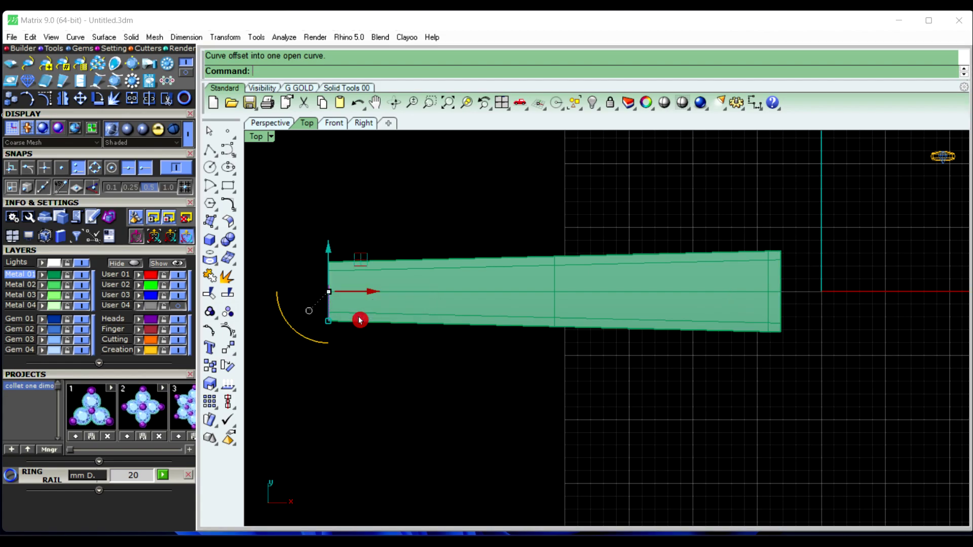
{"action": "right_click", "coordinate": [359, 309]}
{"action": "type", "text": ".8"}
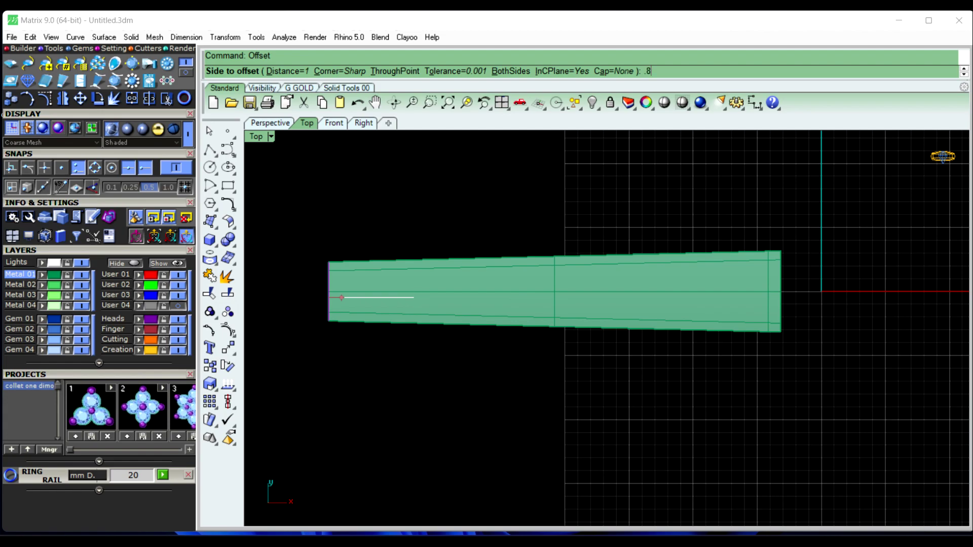
{"action": "key", "text": "Return"}
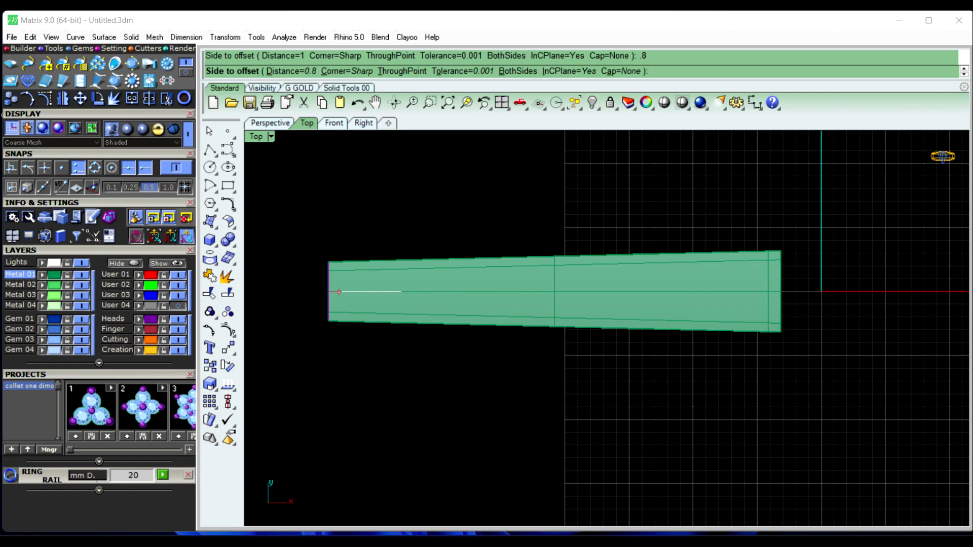
{"action": "type", "text": "8"}
{"action": "key", "text": "Return"}
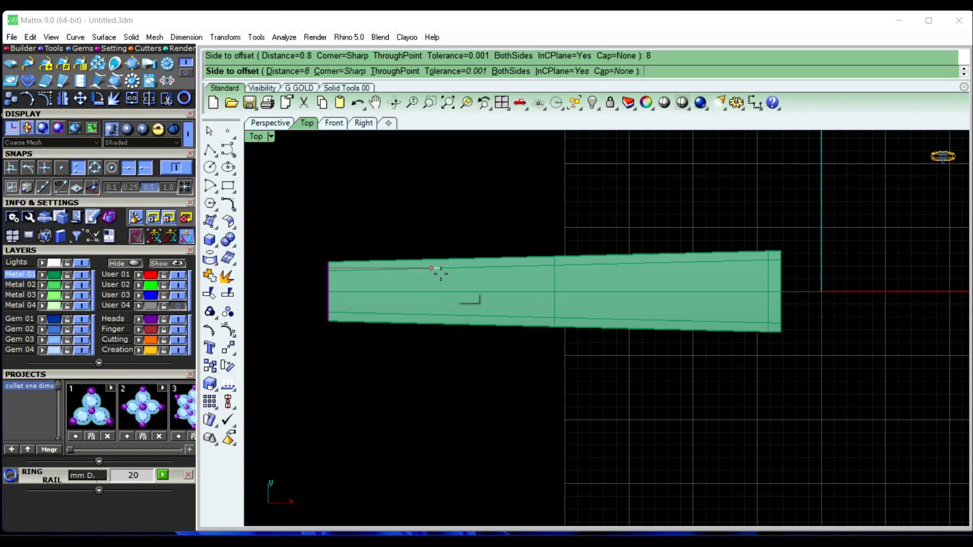
{"action": "left_click", "coordinate": [437, 294]}
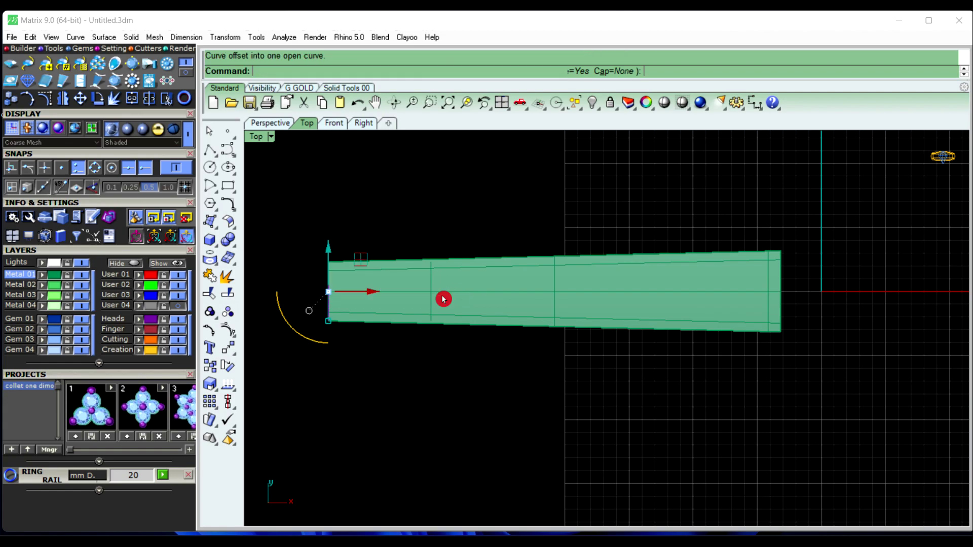
Select the new inset curves along the top, bottom and both vertical edges.
{"action": "scroll", "coordinate": [514, 302], "scroll_direction": "up", "scroll_amount": 5}
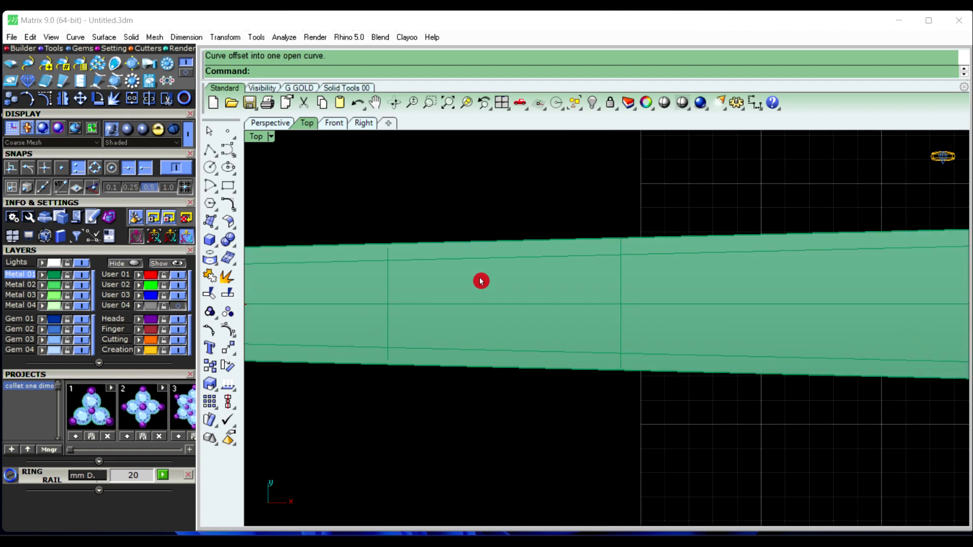
{"action": "left_click", "coordinate": [478, 270]}
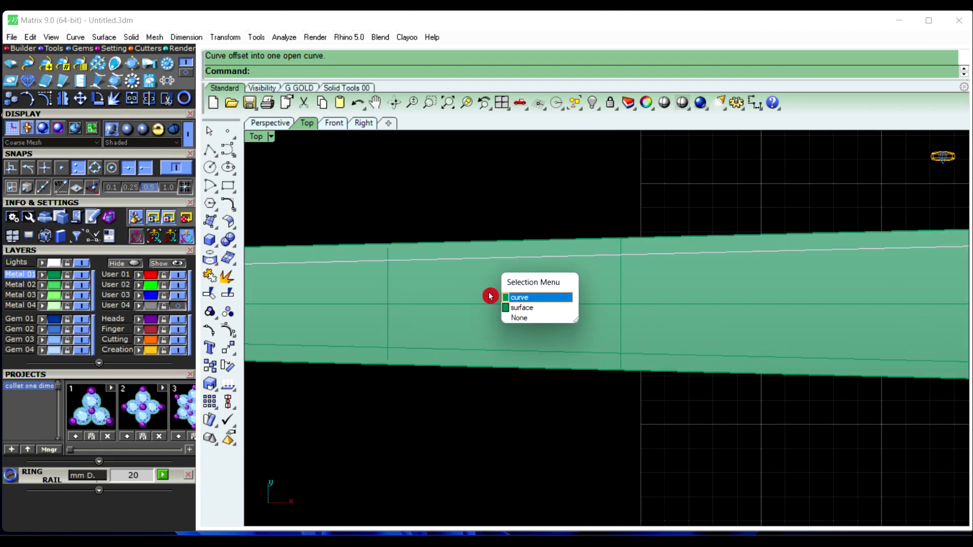
{"action": "left_click", "coordinate": [512, 296]}
{"action": "left_click", "coordinate": [389, 290], "text": "shift"}
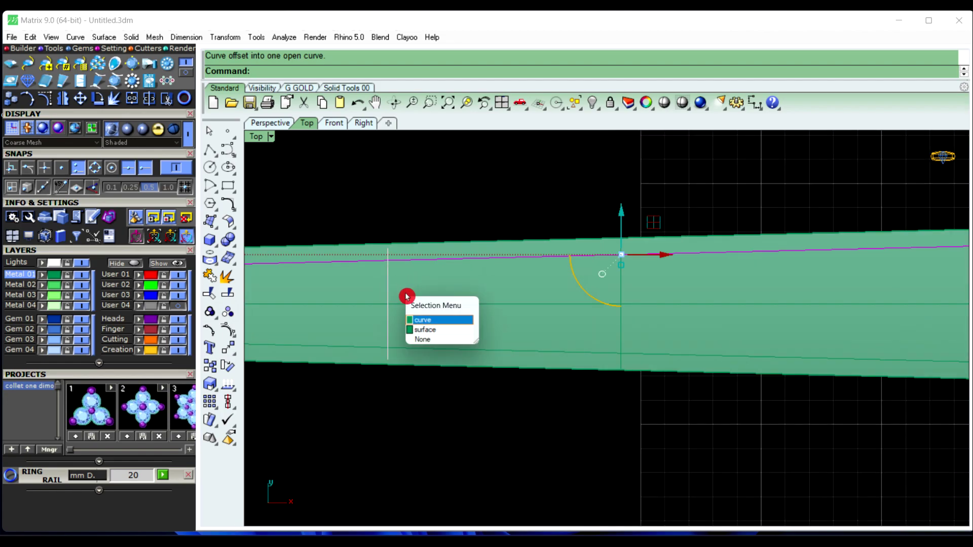
{"action": "left_click", "coordinate": [451, 320]}
{"action": "left_click", "coordinate": [436, 353], "text": "shift"}
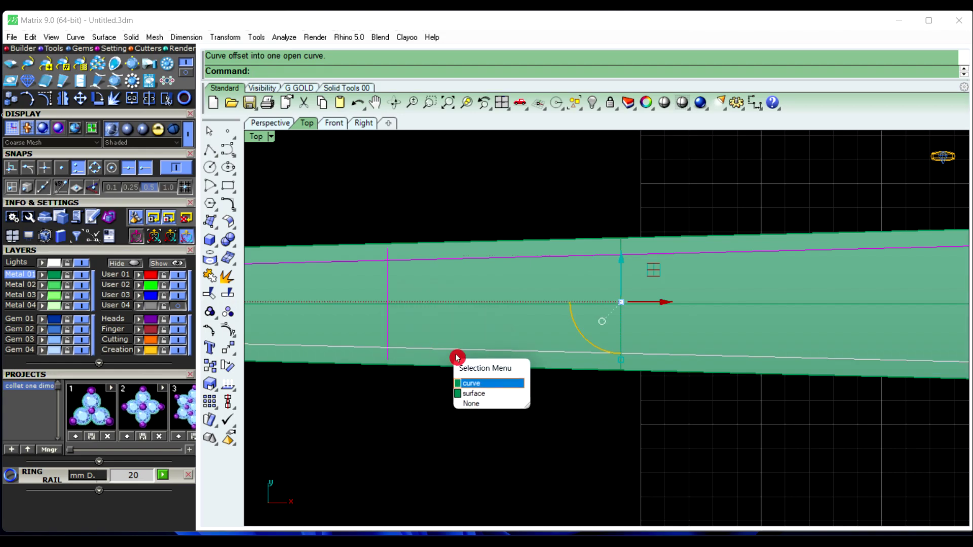
{"action": "left_click", "coordinate": [489, 387]}
{"action": "scroll", "coordinate": [428, 326], "scroll_direction": "down", "scroll_amount": 2}
{"action": "scroll", "coordinate": [738, 345], "scroll_direction": "up", "scroll_amount": 2}
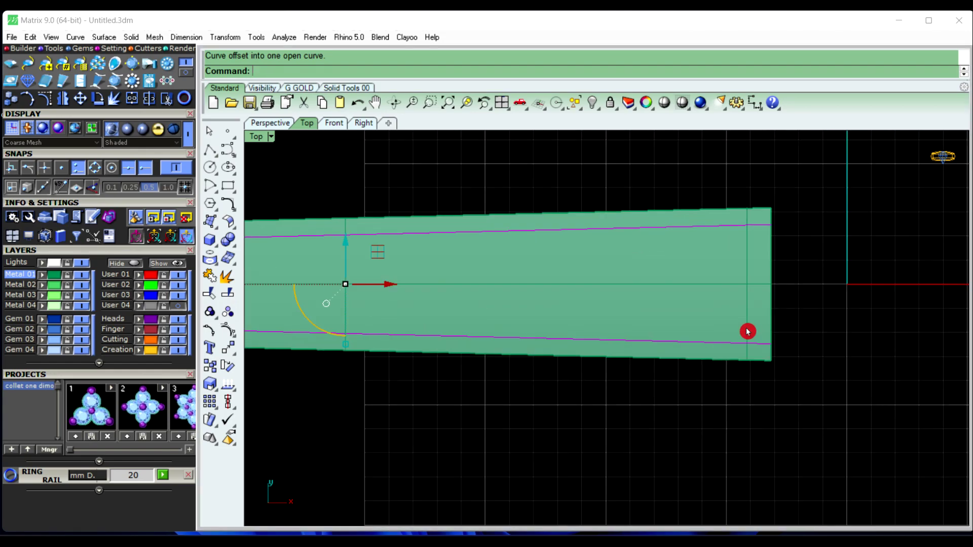
{"action": "left_click", "coordinate": [762, 354], "text": "shift"}
{"action": "left_click", "coordinate": [778, 363]}
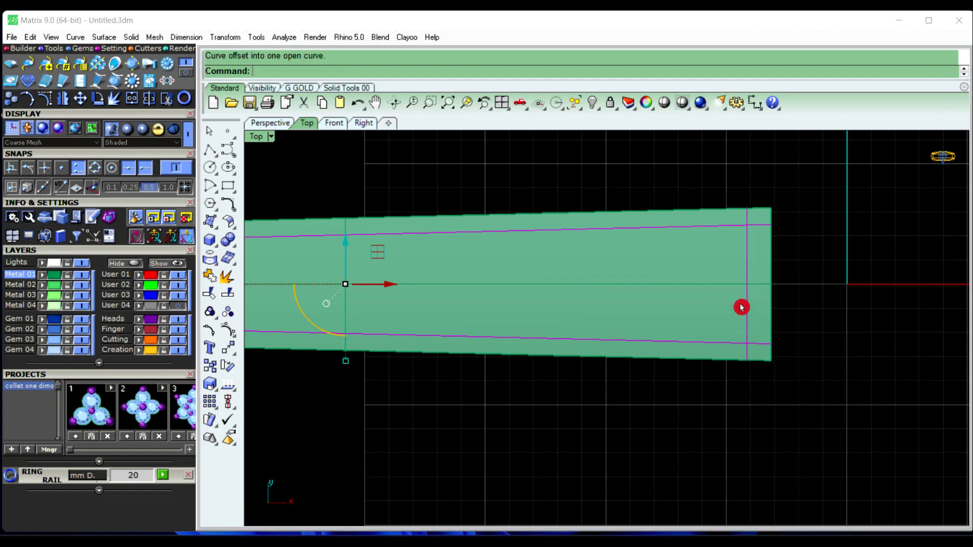
{"action": "scroll", "coordinate": [743, 306], "scroll_direction": "down", "scroll_amount": 2}
{"action": "scroll", "coordinate": [525, 299], "scroll_direction": "up", "scroll_amount": 2}
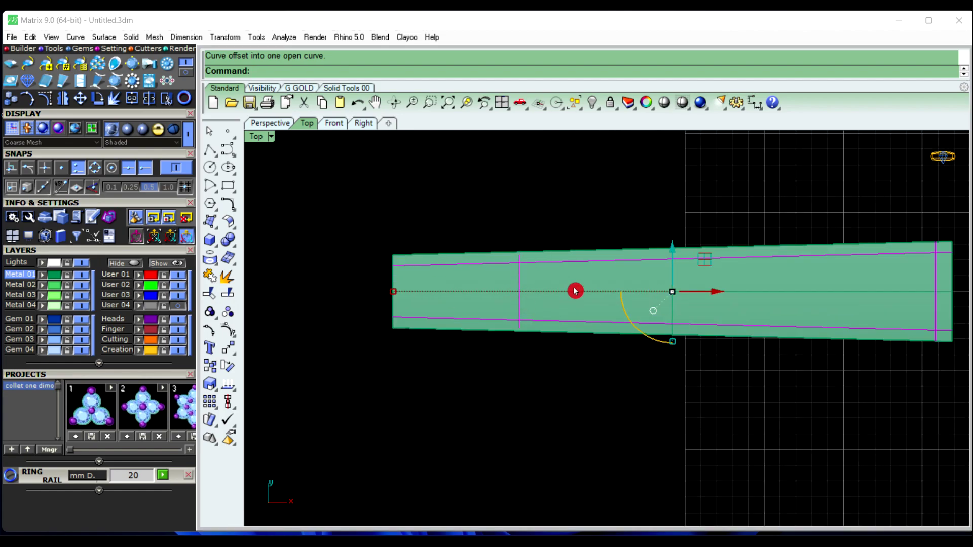
Trim the inset lines' overhangs at the two left-hand corners.
{"action": "left_click", "coordinate": [216, 295]}
{"action": "scroll", "coordinate": [543, 269], "scroll_direction": "up", "scroll_amount": 2}
{"action": "scroll", "coordinate": [506, 252], "scroll_direction": "up", "scroll_amount": 2}
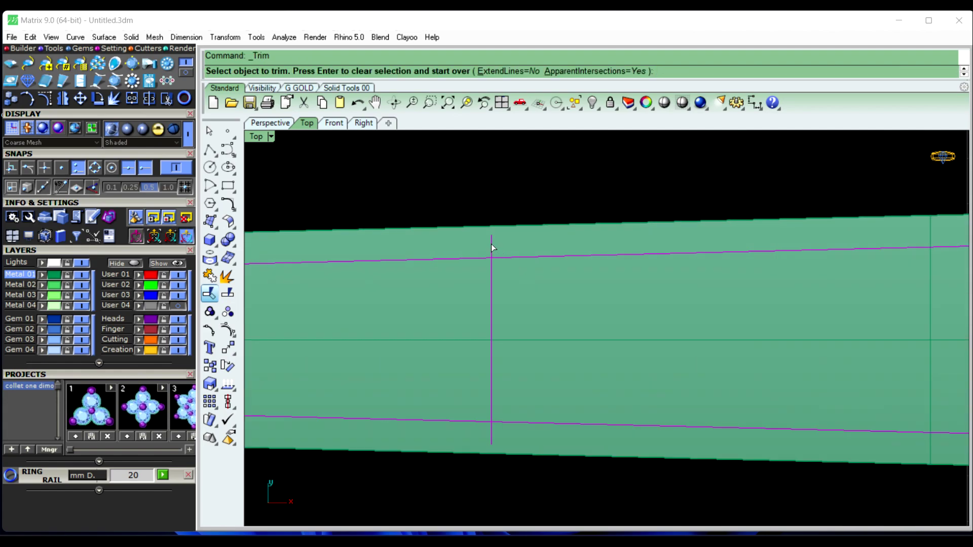
{"action": "left_click", "coordinate": [491, 246]}
{"action": "left_click", "coordinate": [524, 278]}
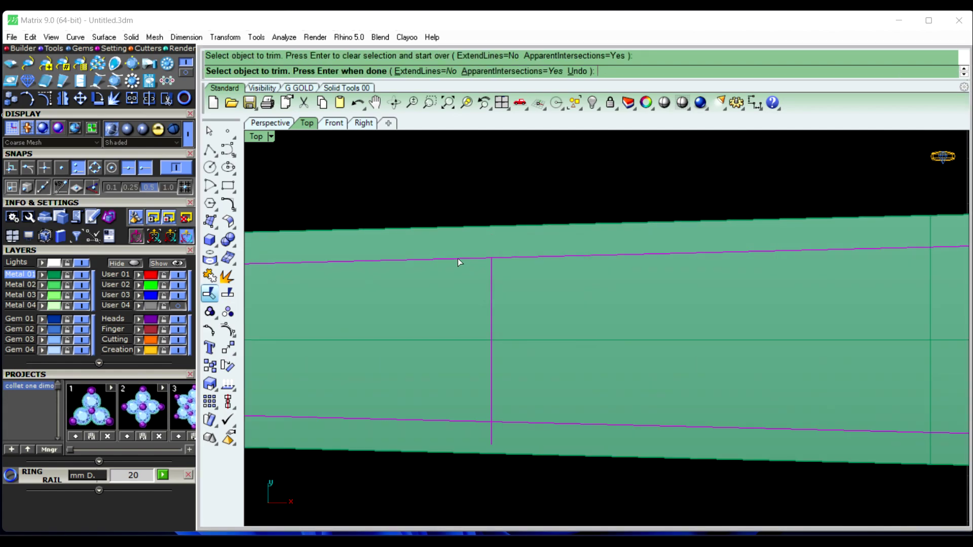
{"action": "left_click", "coordinate": [482, 259]}
{"action": "left_click", "coordinate": [517, 290]}
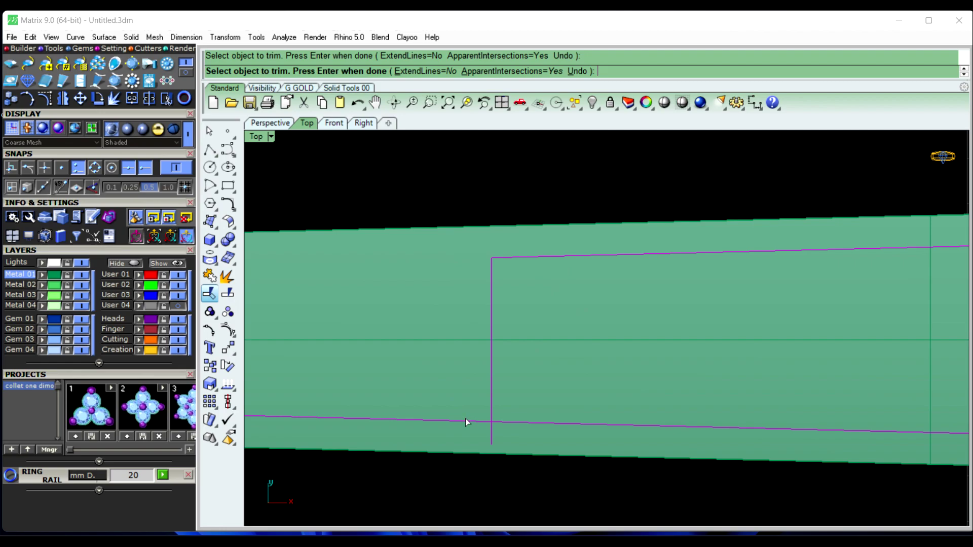
{"action": "left_click", "coordinate": [503, 423]}
{"action": "left_click", "coordinate": [527, 453]}
{"action": "left_click", "coordinate": [493, 442]}
{"action": "left_click", "coordinate": [538, 474]}
Trim the right vertical and top line overhangs at the top-right corner.
{"action": "scroll", "coordinate": [467, 396], "scroll_direction": "down", "scroll_amount": 1}
{"action": "scroll", "coordinate": [567, 385], "scroll_direction": "down", "scroll_amount": 1}
{"action": "scroll", "coordinate": [476, 347], "scroll_direction": "down", "scroll_amount": 1}
{"action": "scroll", "coordinate": [774, 295], "scroll_direction": "up", "scroll_amount": 1}
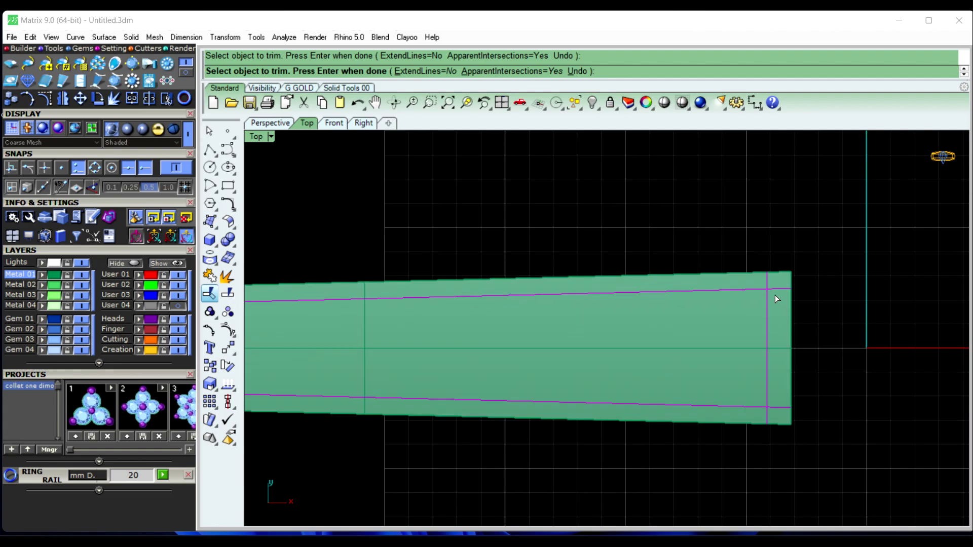
{"action": "scroll", "coordinate": [767, 271], "scroll_direction": "up", "scroll_amount": 2}
{"action": "left_click", "coordinate": [761, 274]}
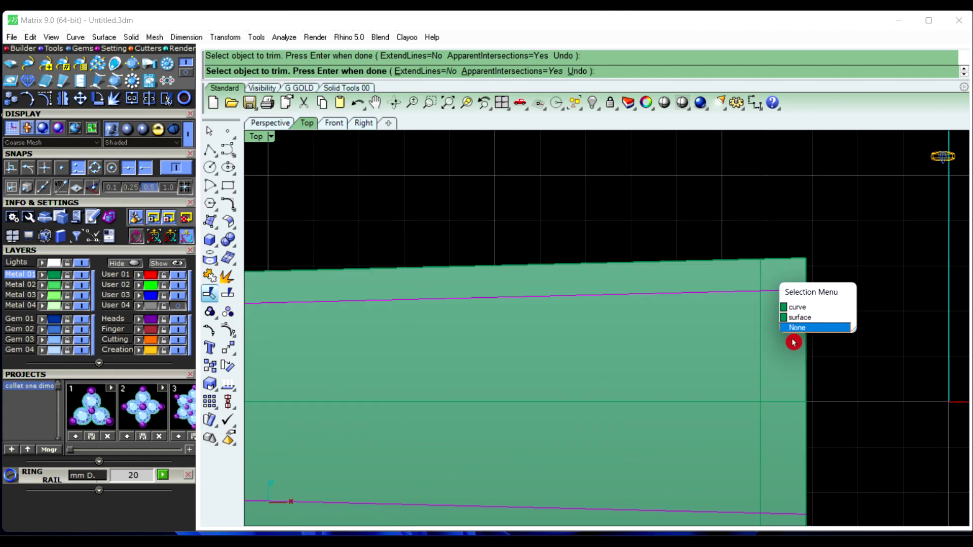
{"action": "left_click", "coordinate": [801, 313]}
{"action": "left_click", "coordinate": [782, 292]}
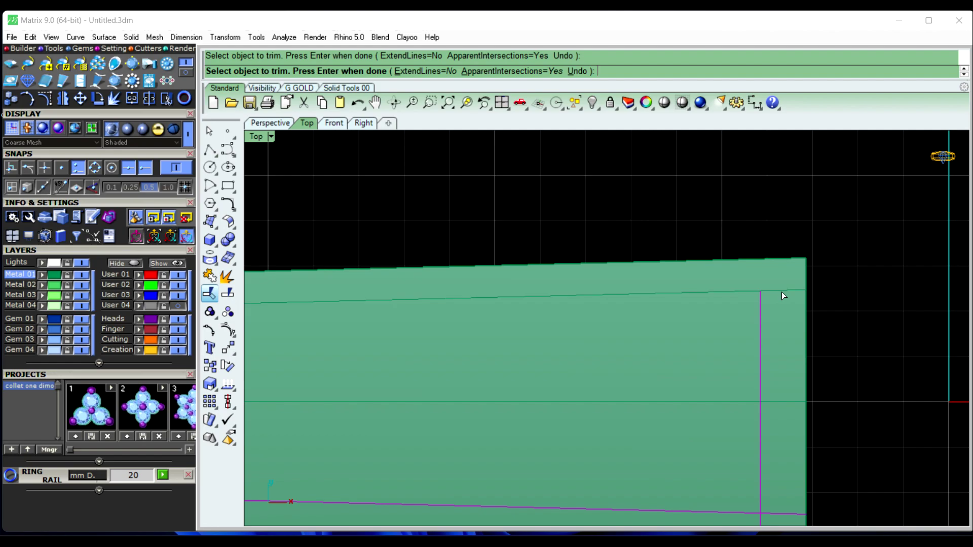
{"action": "left_click", "coordinate": [818, 327]}
{"action": "scroll", "coordinate": [735, 301], "scroll_direction": "down", "scroll_amount": 2}
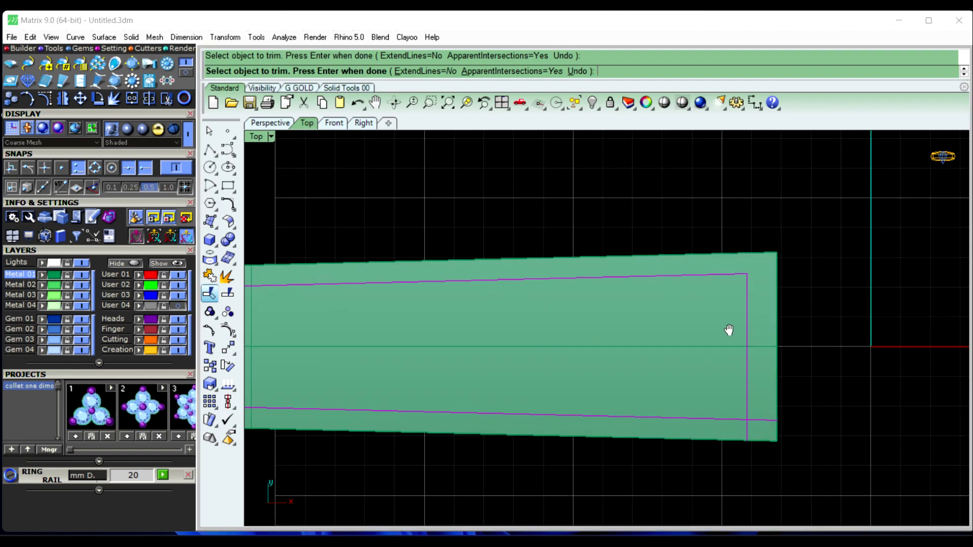
{"action": "scroll", "coordinate": [745, 370], "scroll_direction": "up", "scroll_amount": 3}
Trim the bottom-right corner overhangs, recentre the band and end Trim.
{"action": "left_click", "coordinate": [759, 363]}
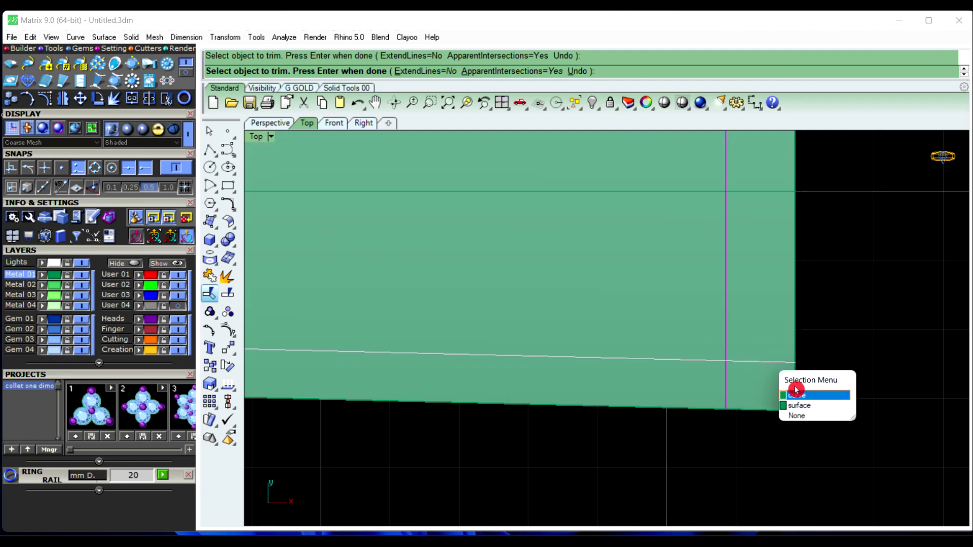
{"action": "left_click", "coordinate": [797, 395]}
{"action": "left_click", "coordinate": [726, 390]}
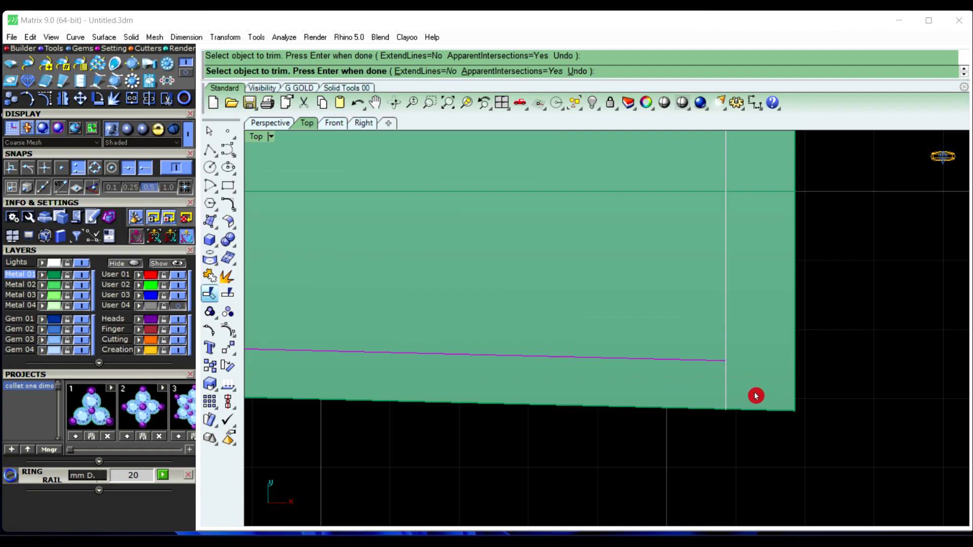
{"action": "left_click", "coordinate": [774, 427]}
{"action": "scroll", "coordinate": [797, 357], "scroll_direction": "down", "scroll_amount": 2}
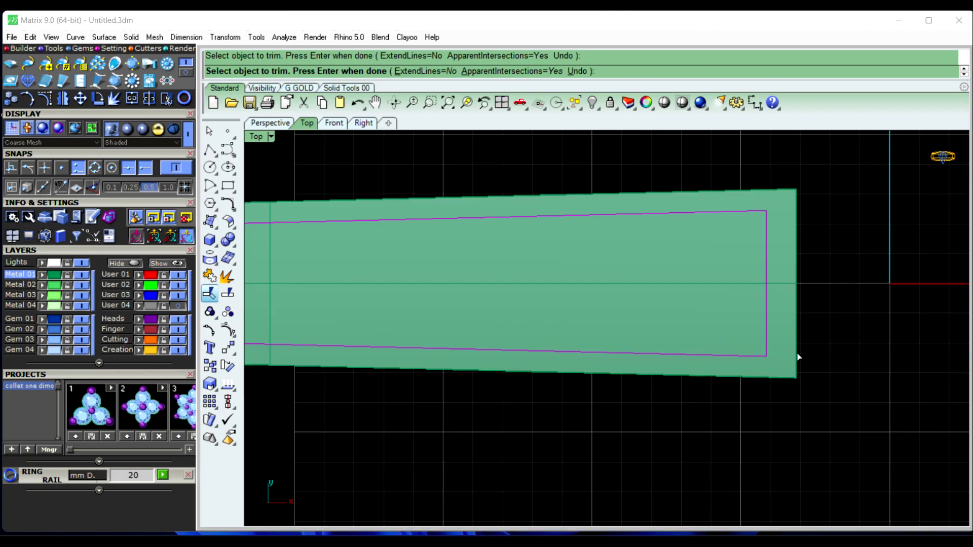
{"action": "scroll", "coordinate": [797, 357], "scroll_direction": "down", "scroll_amount": 1}
{"action": "right_click_drag", "start_coordinate": [332, 338], "coordinate": [465, 330]}
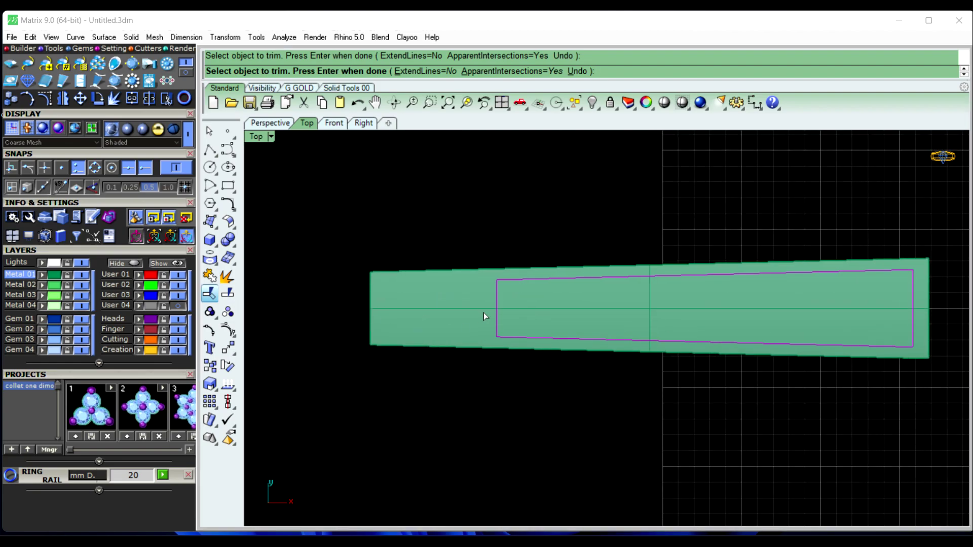
{"action": "right_click_drag", "start_coordinate": [570, 345], "coordinate": [553, 331]}
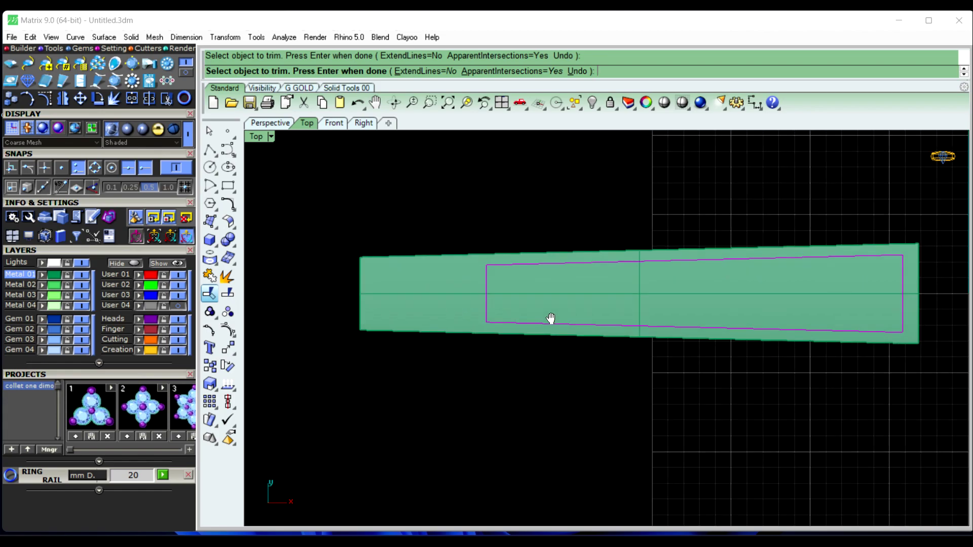
{"action": "right_click", "coordinate": [530, 381]}
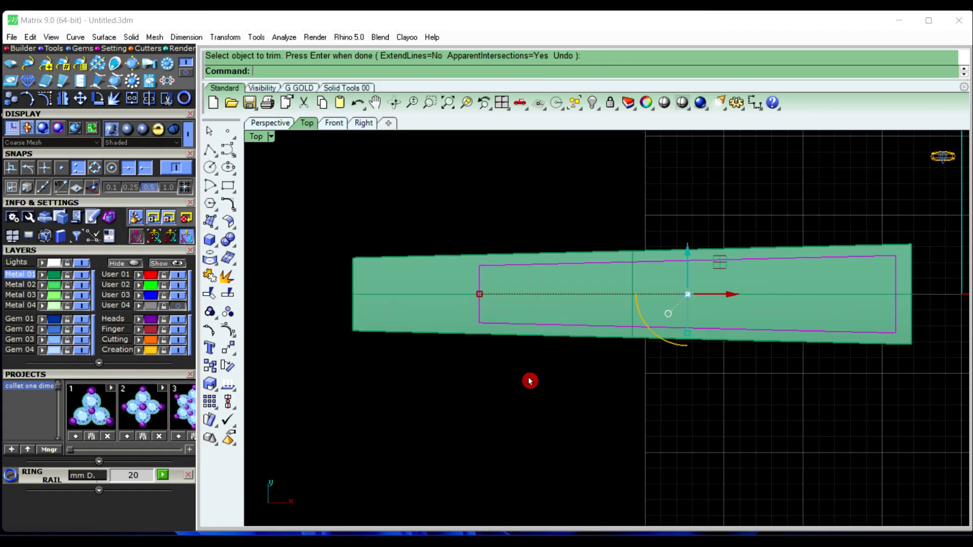
{"action": "type", "text": "Jo"}
Join the four trimmed lines into a closed outline and select the band surface.
{"action": "right_click", "coordinate": [528, 382]}
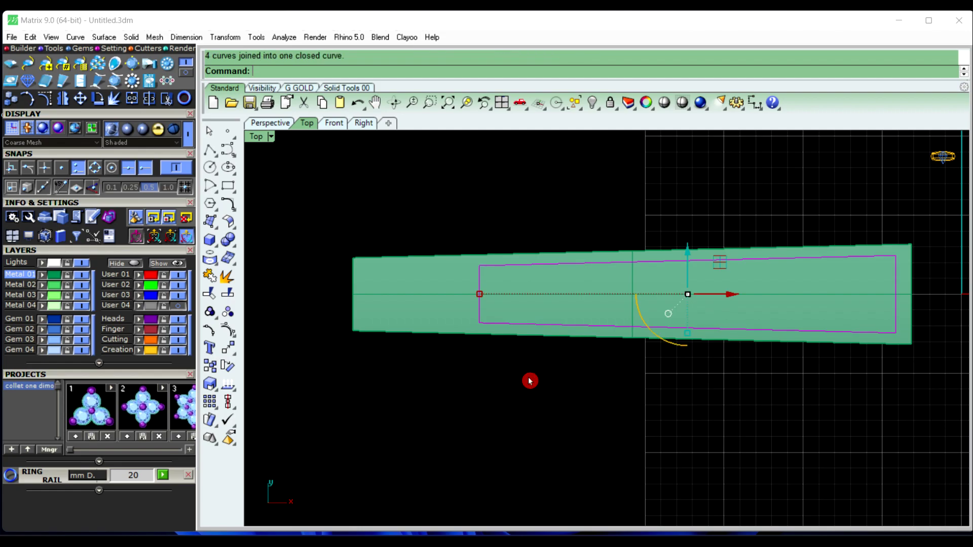
{"action": "right_click", "coordinate": [543, 341]}
{"action": "scroll", "coordinate": [544, 341], "scroll_direction": "down", "scroll_amount": 2}
{"action": "right_click_drag", "start_coordinate": [514, 331], "coordinate": [501, 306]}
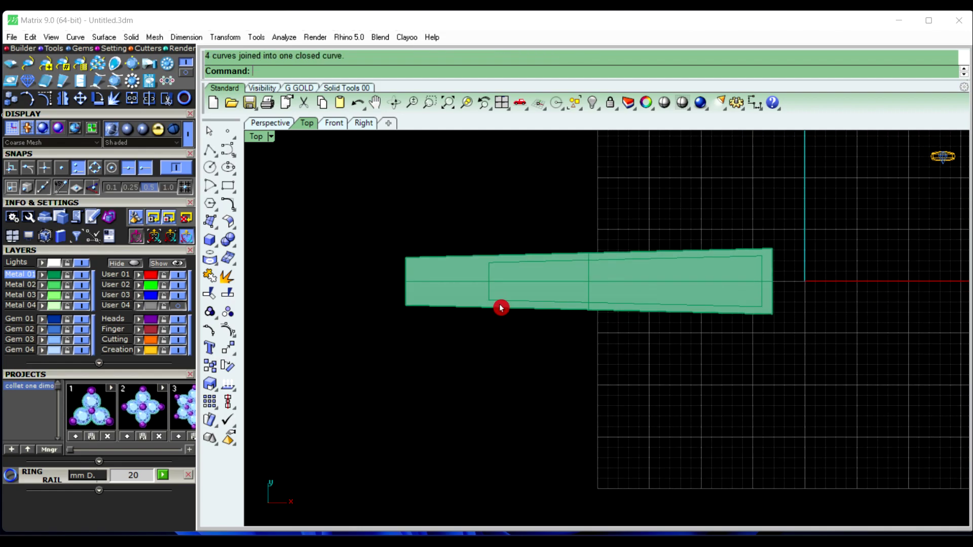
{"action": "scroll", "coordinate": [507, 289], "scroll_direction": "up", "scroll_amount": 2}
{"action": "left_click", "coordinate": [511, 261]}
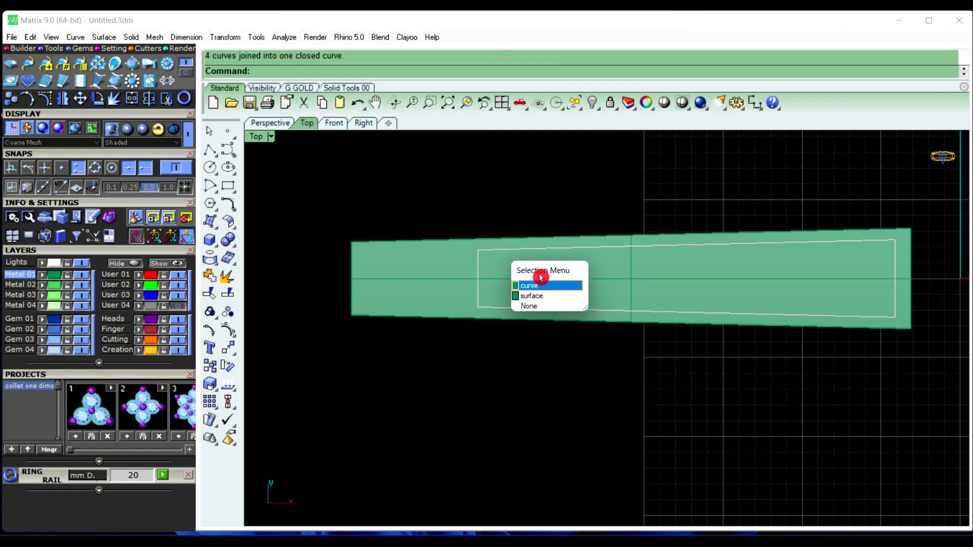
{"action": "key", "text": "Escape"}
{"action": "left_click", "coordinate": [430, 304]}
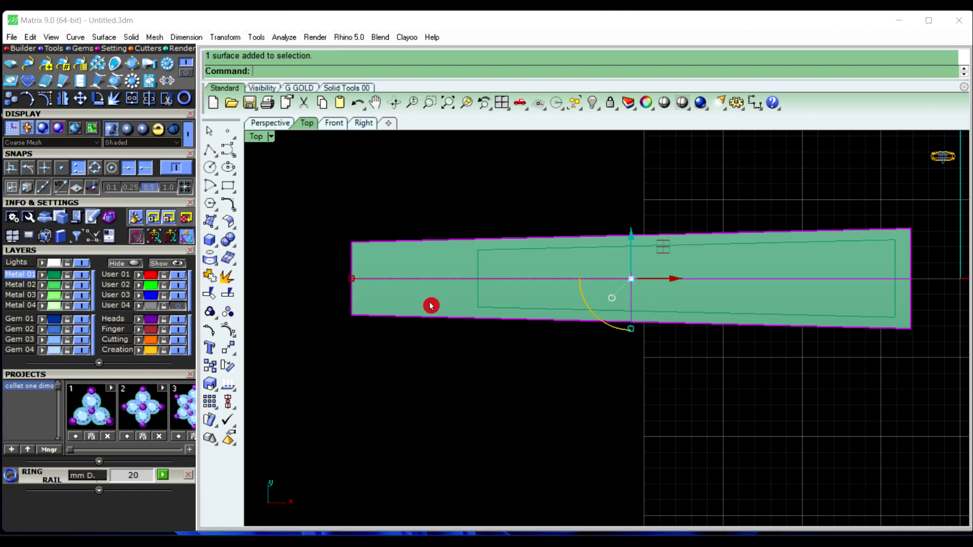
Split the tapered surface with the Isocurve option and check the resulting pieces.
{"action": "left_click", "coordinate": [229, 299]}
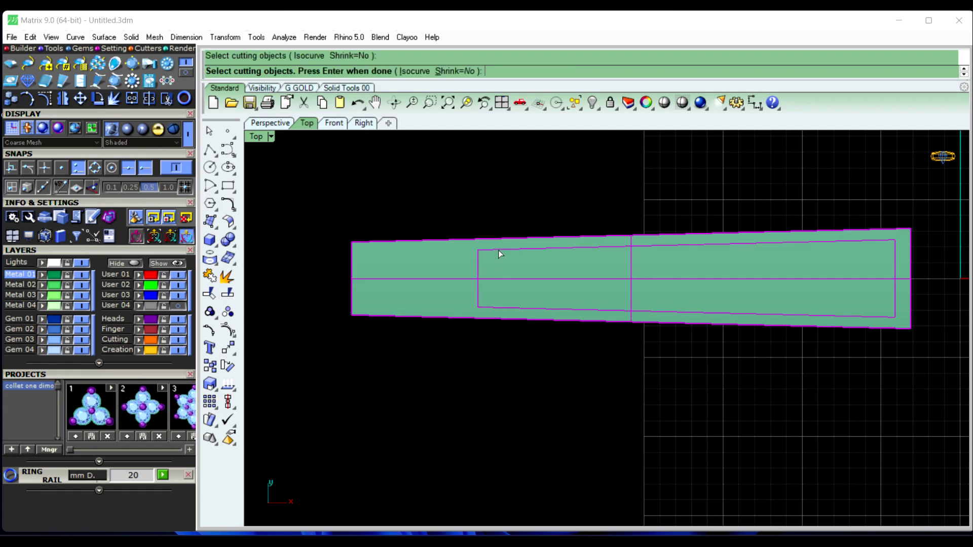
{"action": "right_click", "coordinate": [499, 253]}
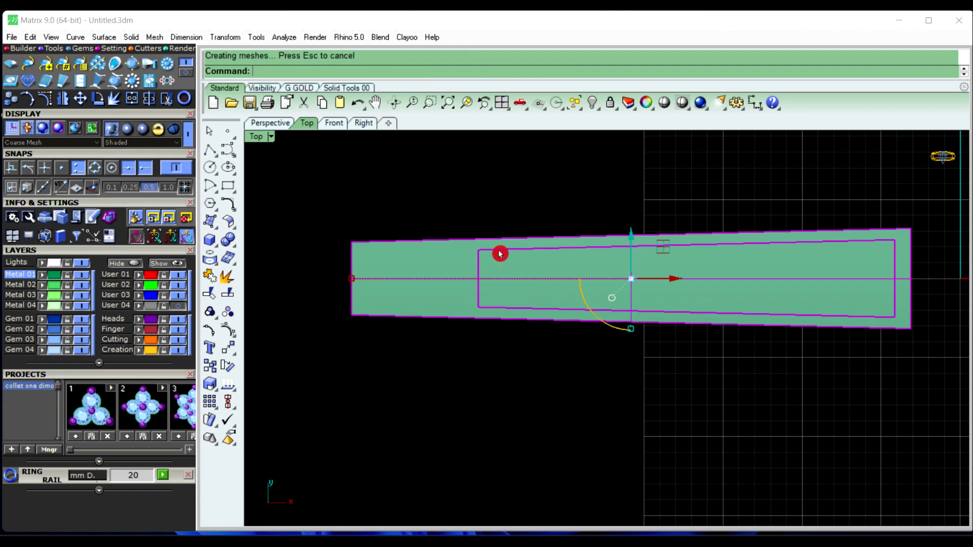
{"action": "left_click", "coordinate": [459, 332]}
{"action": "left_click", "coordinate": [443, 271]}
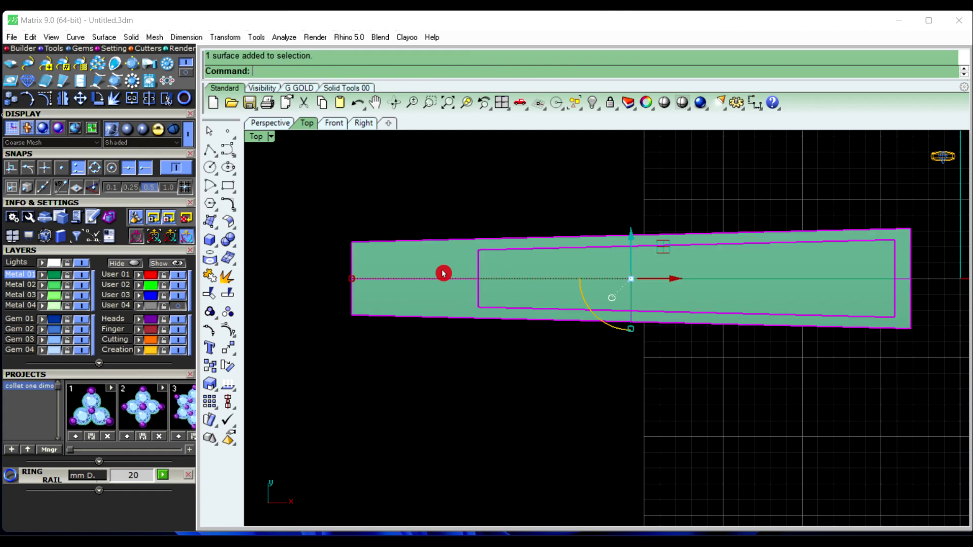
{"action": "left_click", "coordinate": [515, 428]}
{"action": "left_click", "coordinate": [576, 272]}
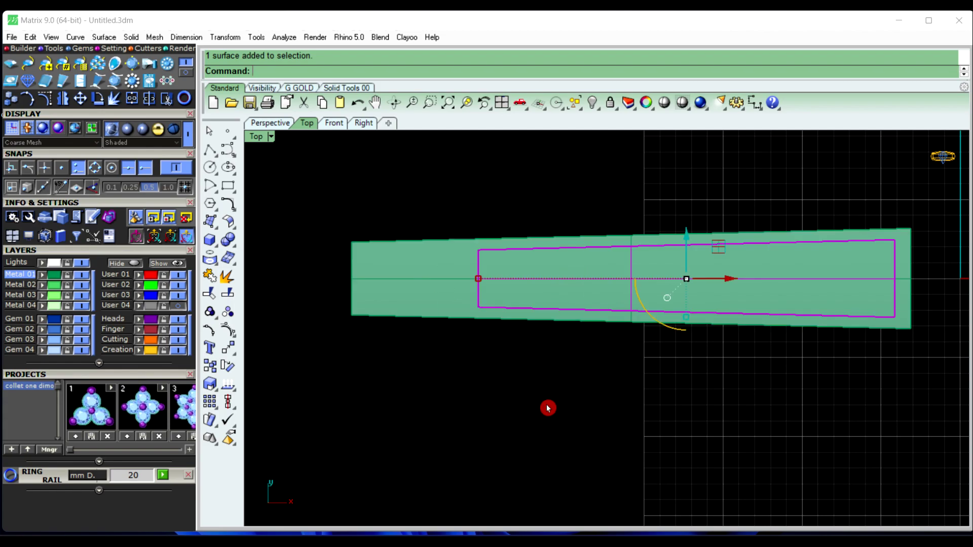
{"action": "left_click", "coordinate": [548, 407]}
Move the outer border piece onto the User 01 layer.
{"action": "left_click", "coordinate": [434, 270]}
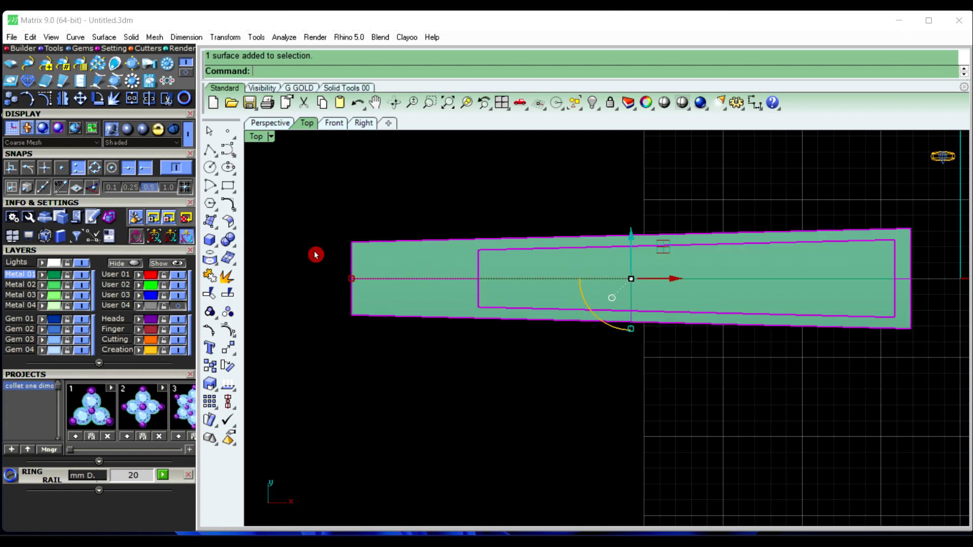
{"action": "left_click", "coordinate": [138, 278]}
{"action": "left_click", "coordinate": [290, 364]}
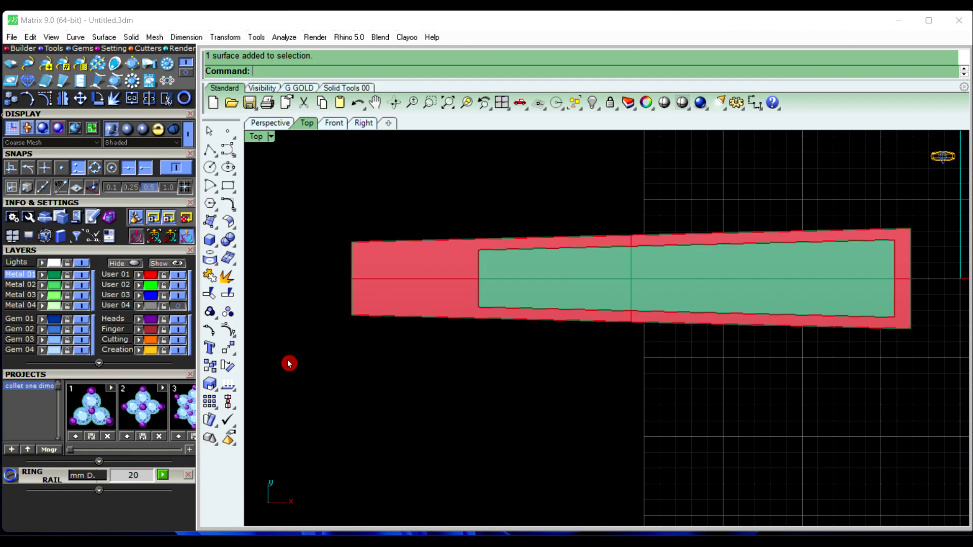
Hide the User 01 layer and delete the inner green surface.
{"action": "left_click", "coordinate": [179, 275]}
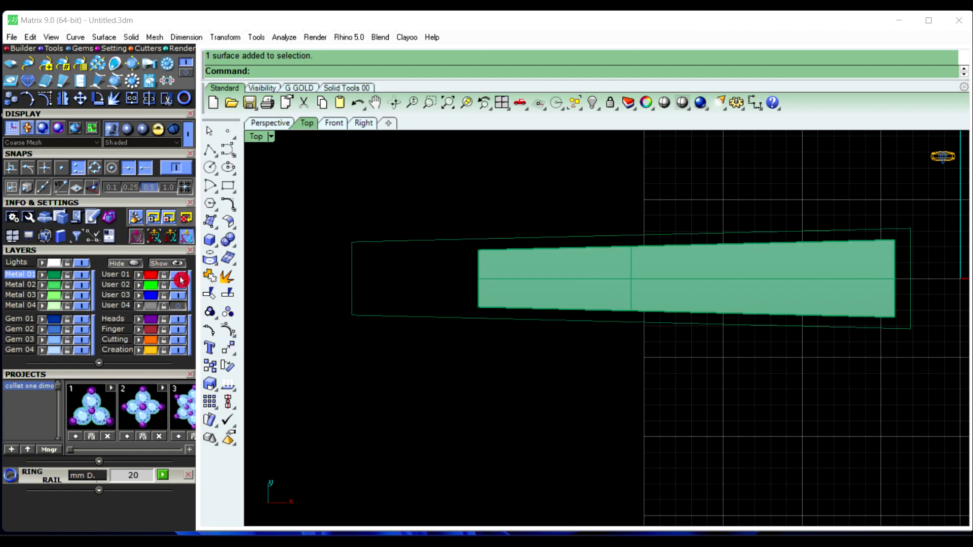
{"action": "scroll", "coordinate": [363, 315], "scroll_direction": "down", "scroll_amount": 3}
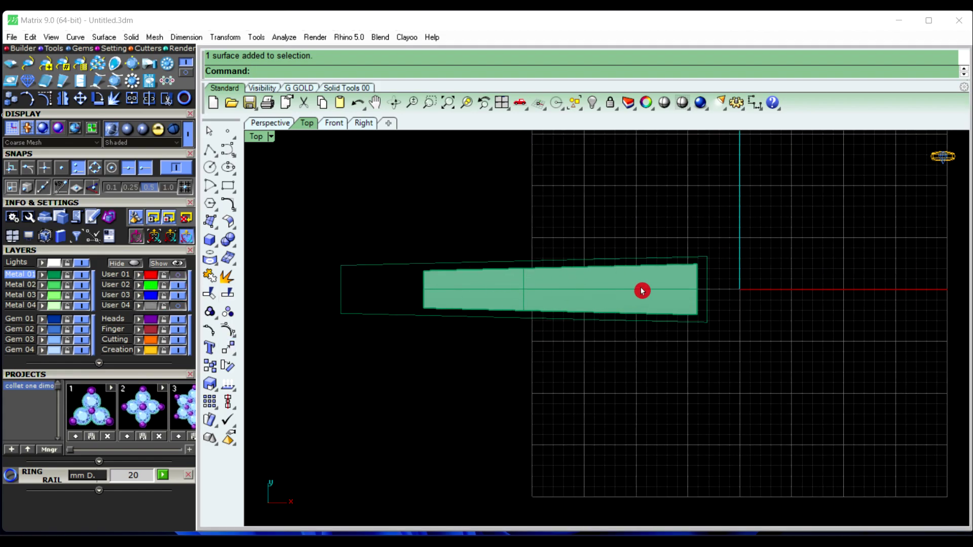
{"action": "scroll", "coordinate": [495, 294], "scroll_direction": "up", "scroll_amount": 3}
{"action": "left_click", "coordinate": [498, 282]}
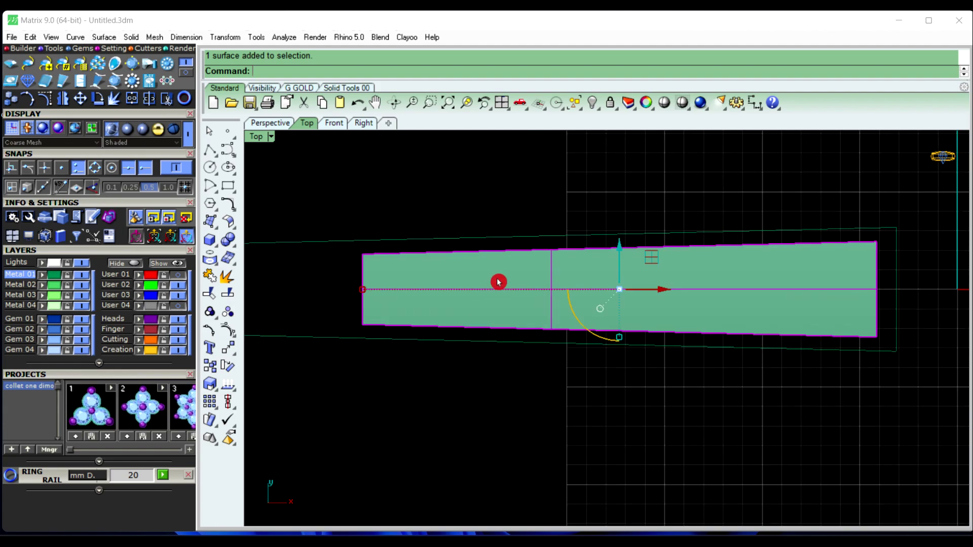
{"action": "left_click", "coordinate": [459, 409]}
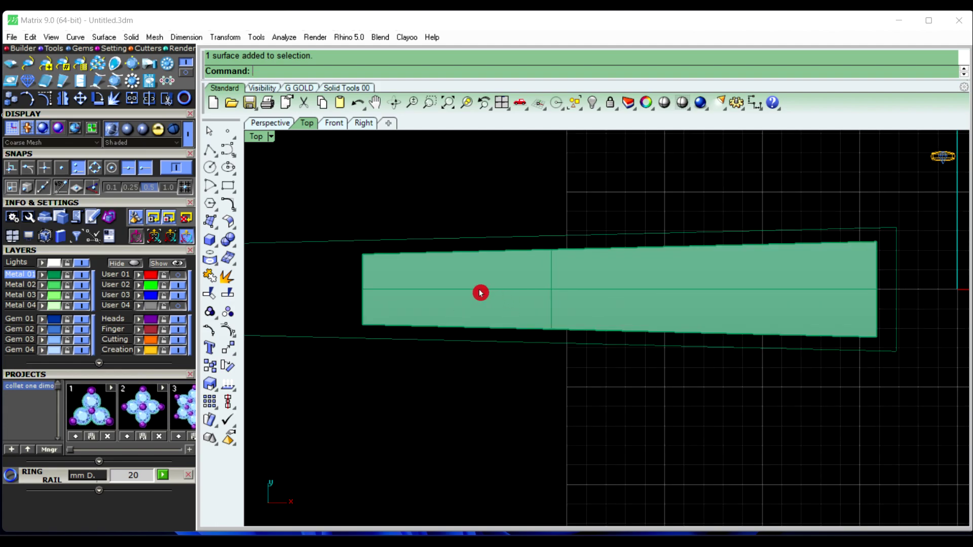
{"action": "left_click", "coordinate": [513, 282]}
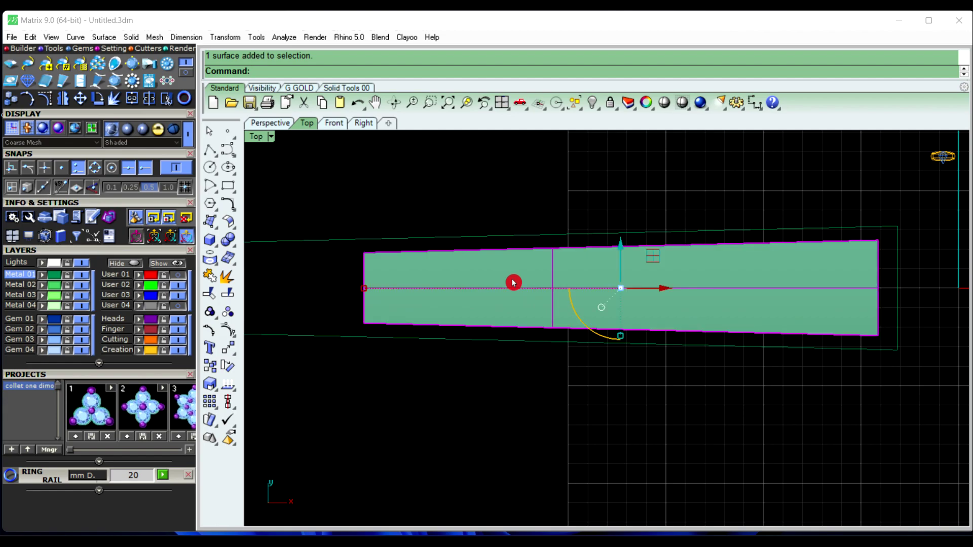
{"action": "key", "text": "Delete"}
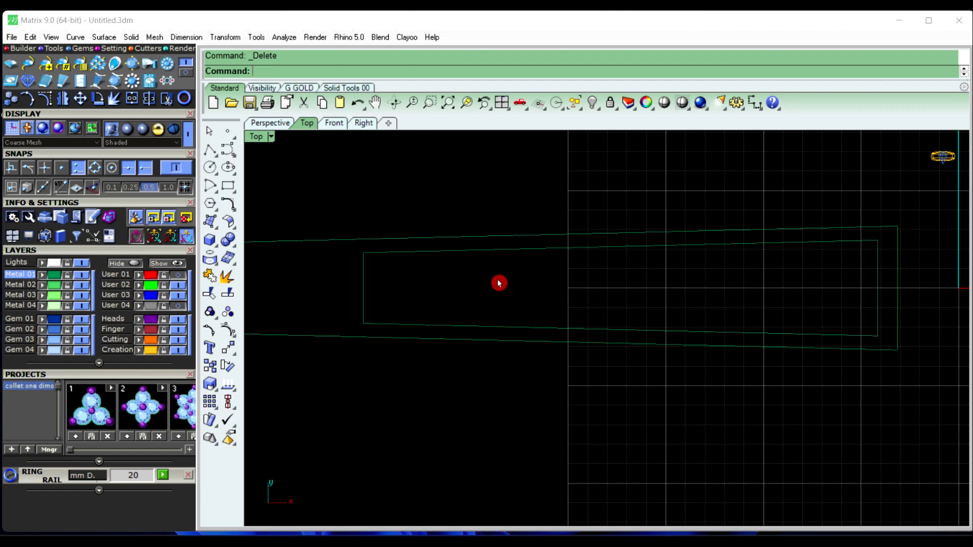
Check the inner rectangle curve and scroll the side panel to show Main Menu.
{"action": "left_click", "coordinate": [365, 261]}
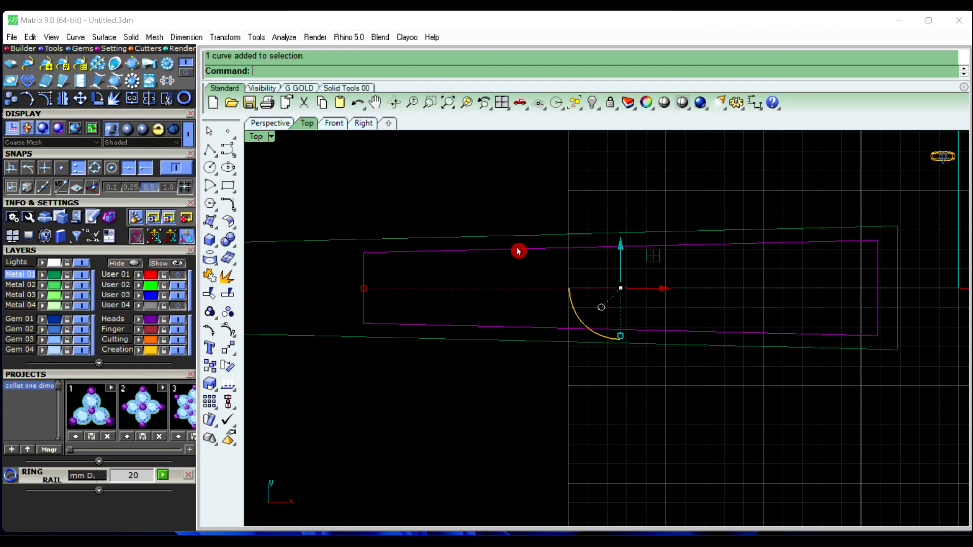
{"action": "key", "text": "Escape"}
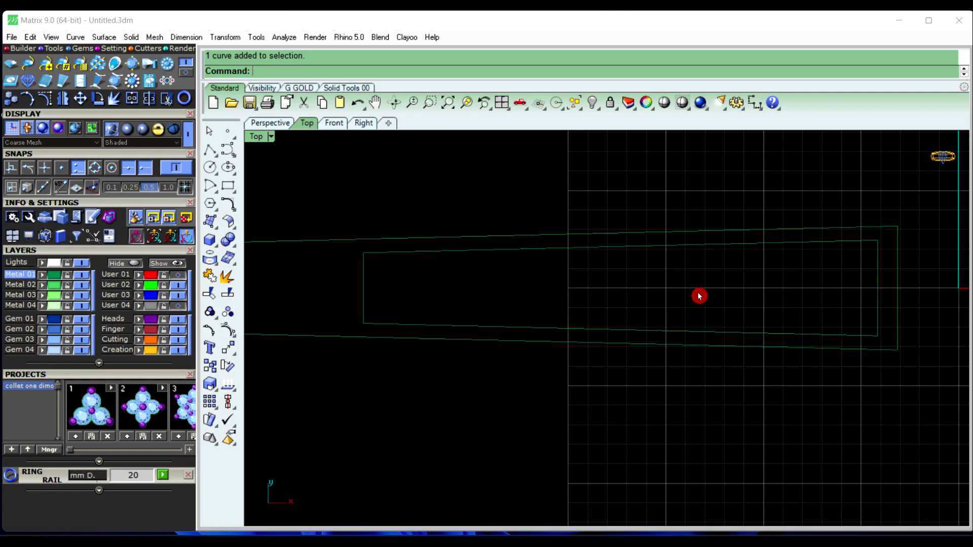
{"action": "scroll", "coordinate": [699, 296], "scroll_direction": "down", "scroll_amount": 3}
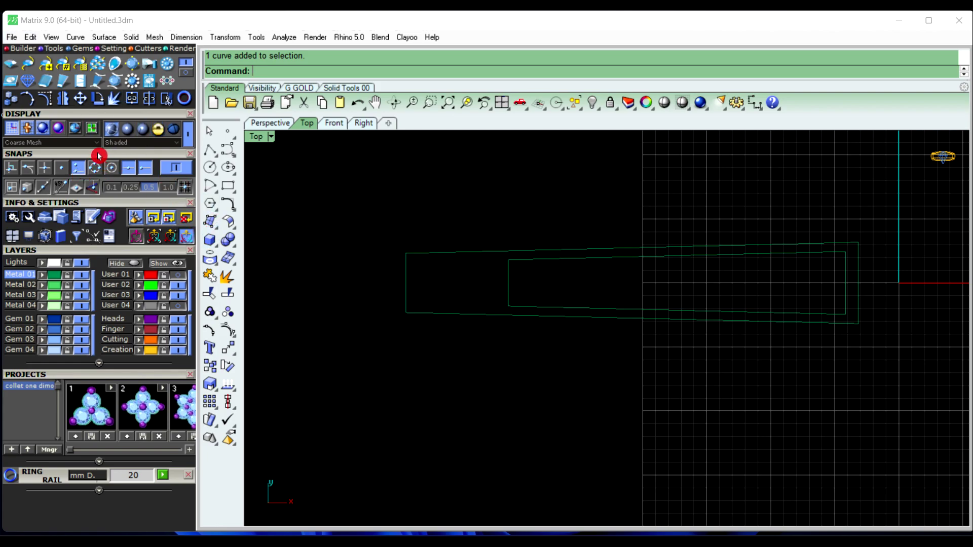
{"action": "left_click_drag", "start_coordinate": [94, 158], "coordinate": [100, 208]}
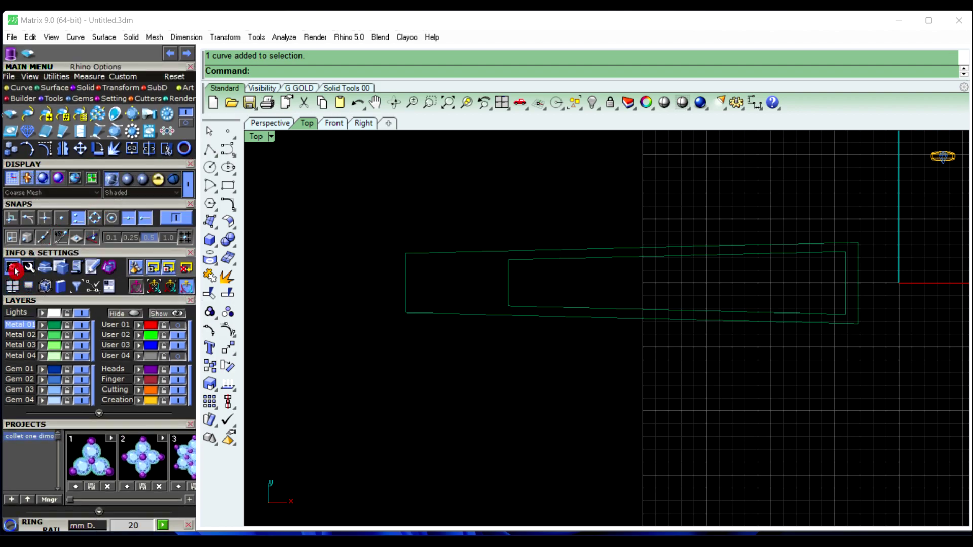
In Options > Annotation > Hatch, import Hatch-1.PAT, replacing same-named patterns.
{"action": "left_click", "coordinate": [16, 271]}
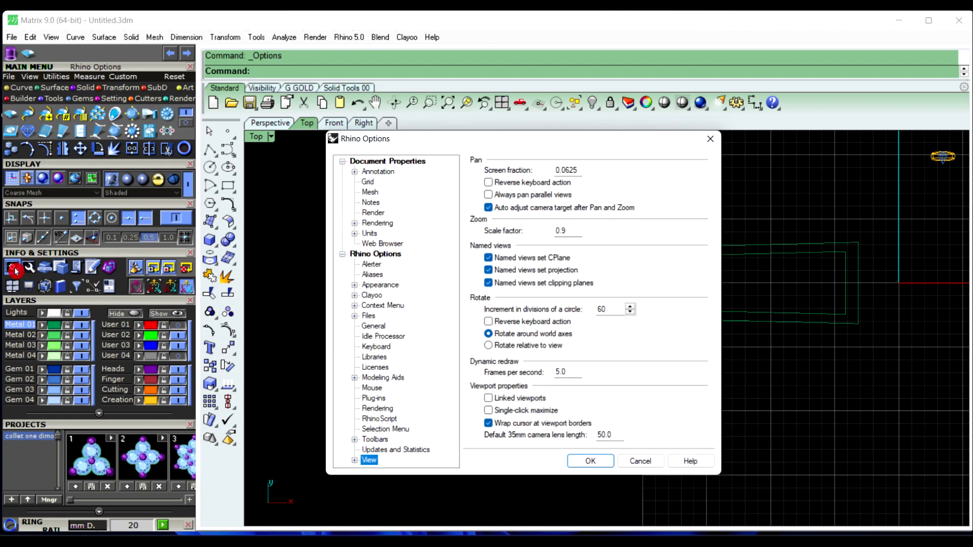
{"action": "double_click", "coordinate": [377, 171]}
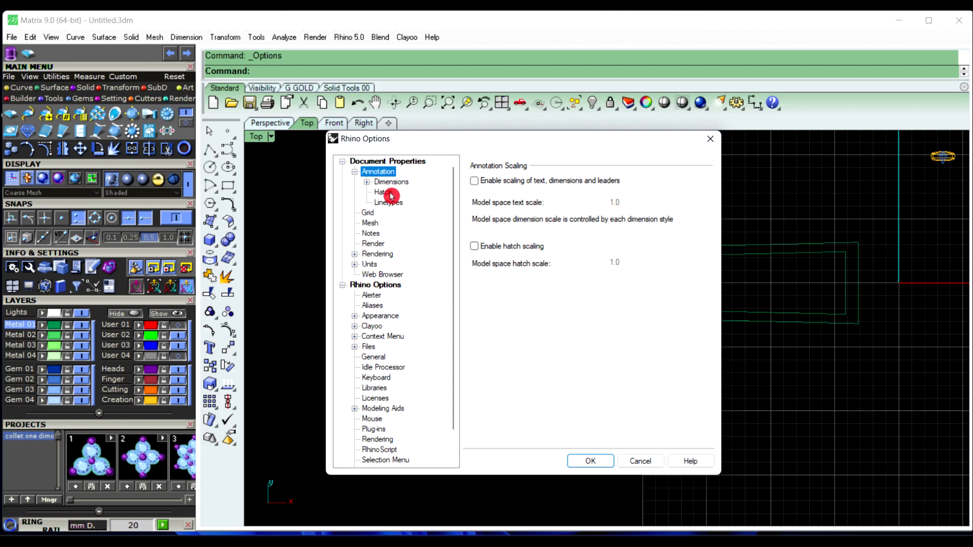
{"action": "left_click", "coordinate": [391, 196]}
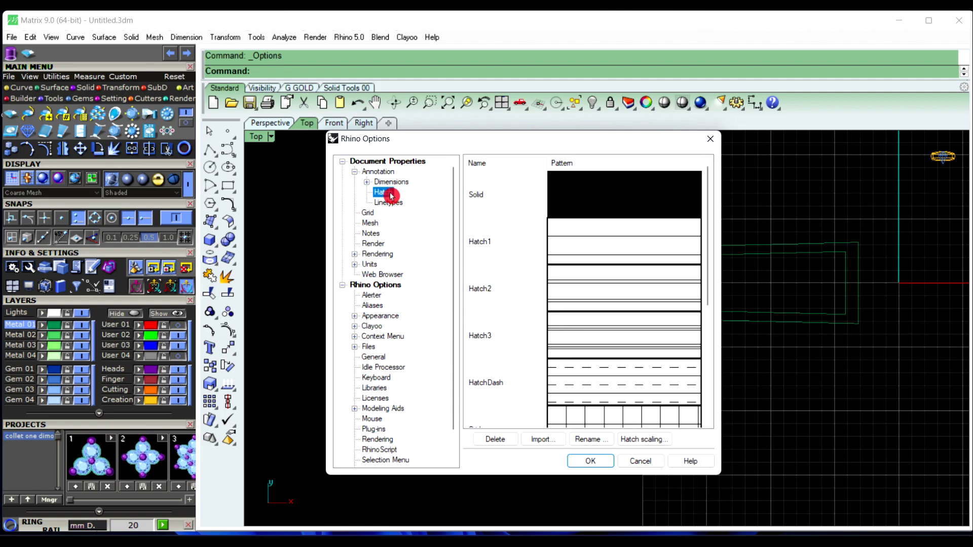
{"action": "left_click", "coordinate": [541, 445]}
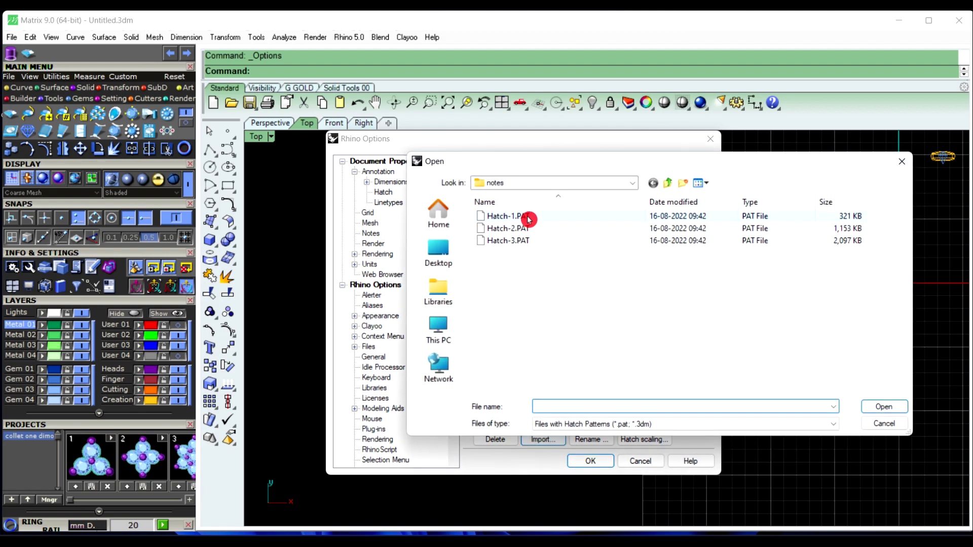
{"action": "left_click", "coordinate": [529, 218]}
{"action": "left_click", "coordinate": [886, 409]}
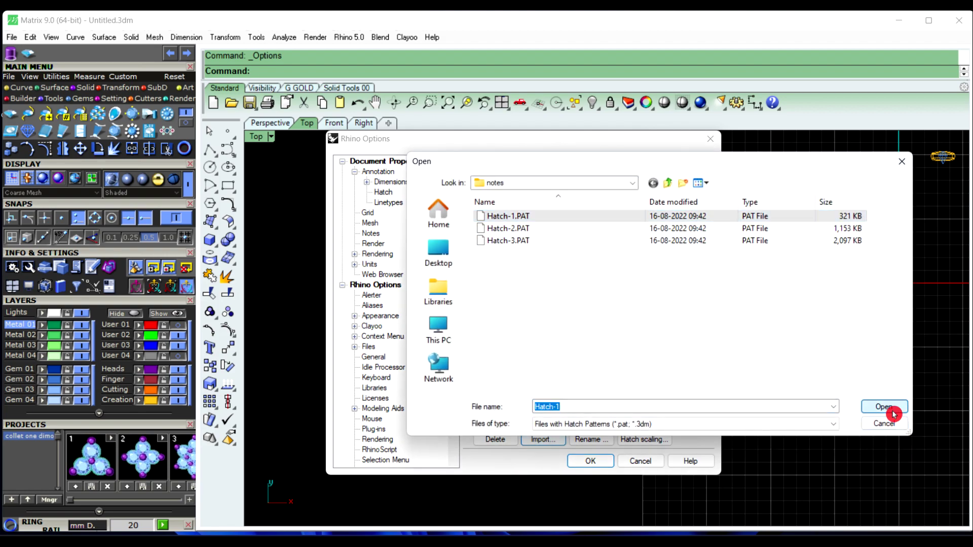
{"action": "left_click", "coordinate": [543, 438]}
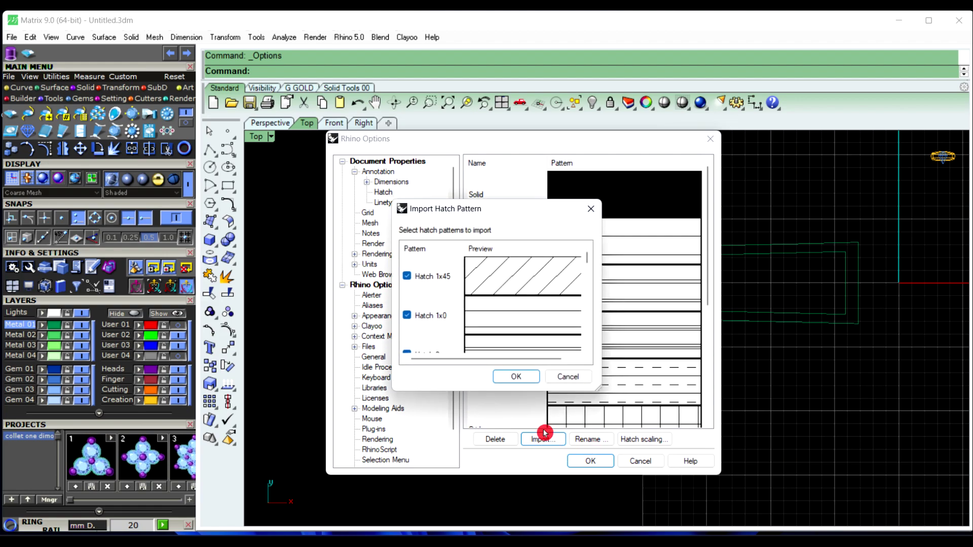
{"action": "left_click", "coordinate": [516, 378]}
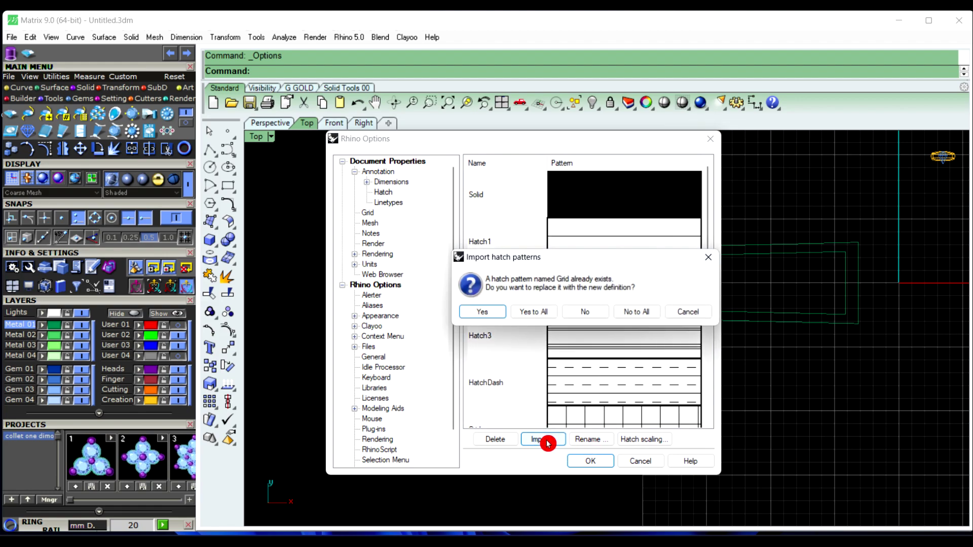
{"action": "left_click", "coordinate": [533, 312]}
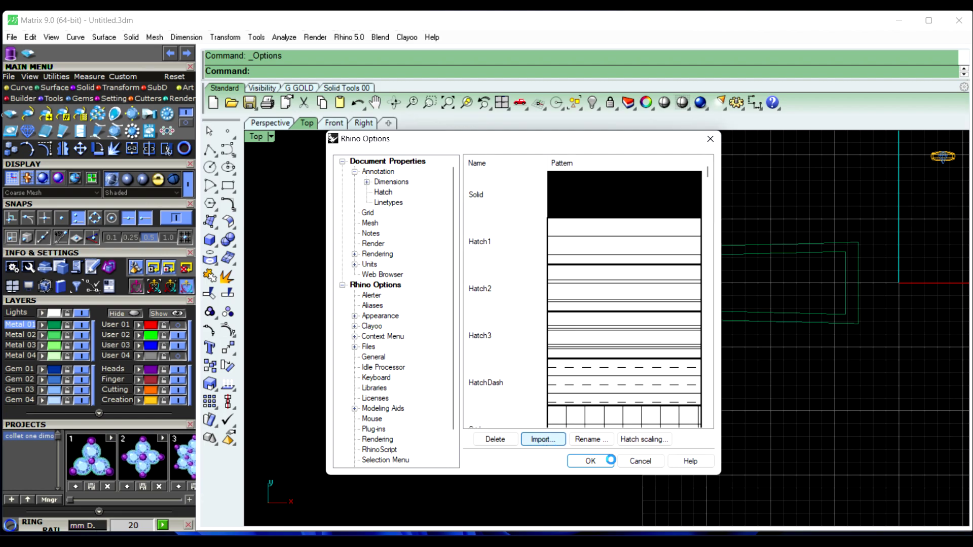
Import Hatch-2.PAT with Yes to All, then accept the Options with OK.
{"action": "left_click", "coordinate": [589, 455]}
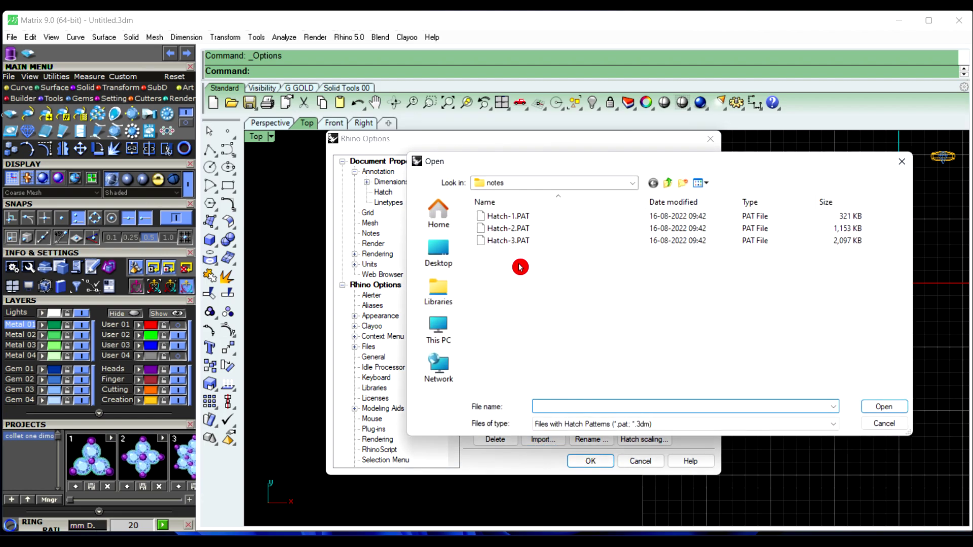
{"action": "left_click", "coordinate": [510, 229]}
{"action": "left_click", "coordinate": [899, 410]}
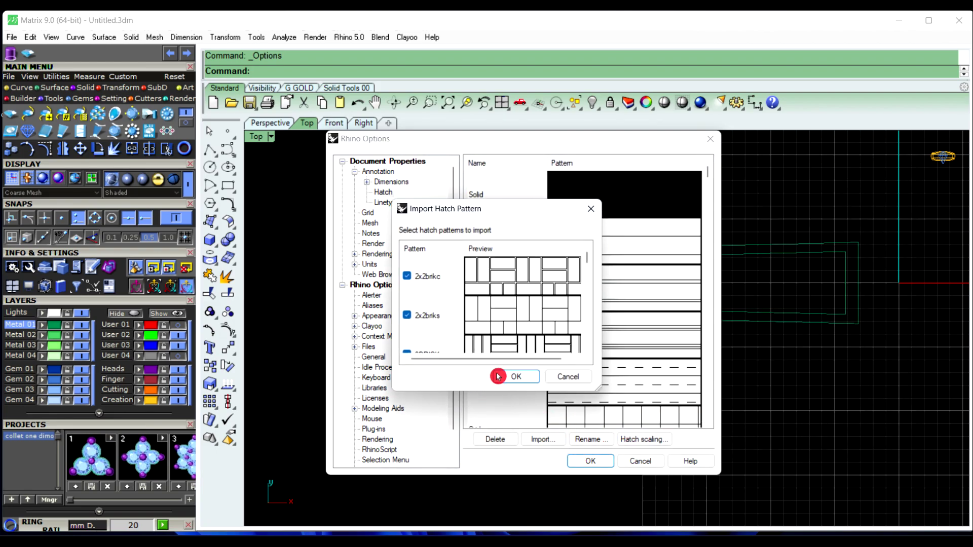
{"action": "left_click", "coordinate": [526, 379]}
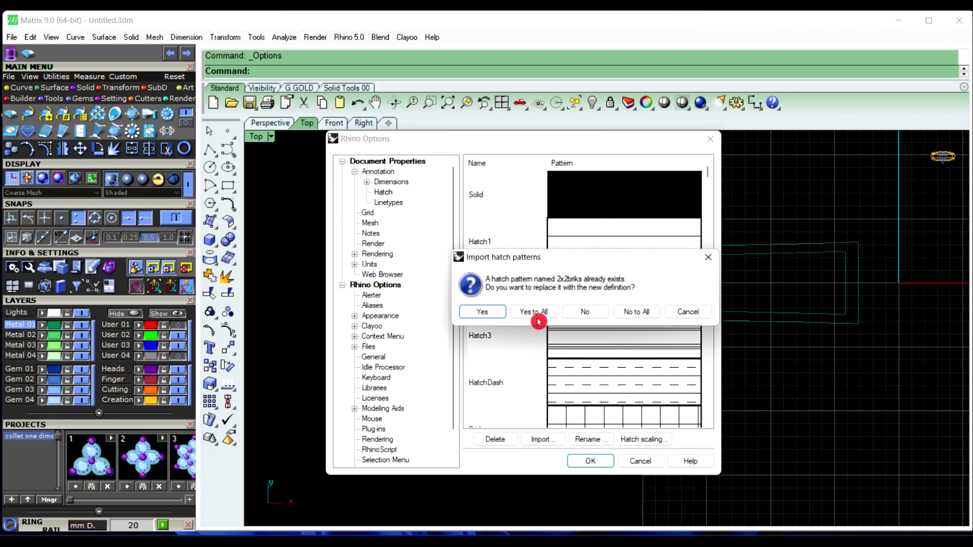
{"action": "left_click", "coordinate": [538, 319]}
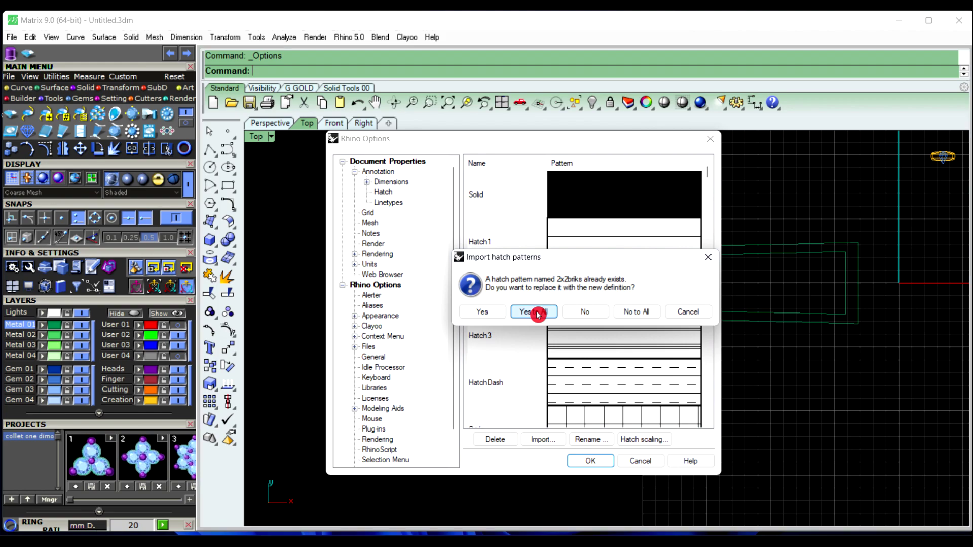
{"action": "left_click", "coordinate": [590, 462]}
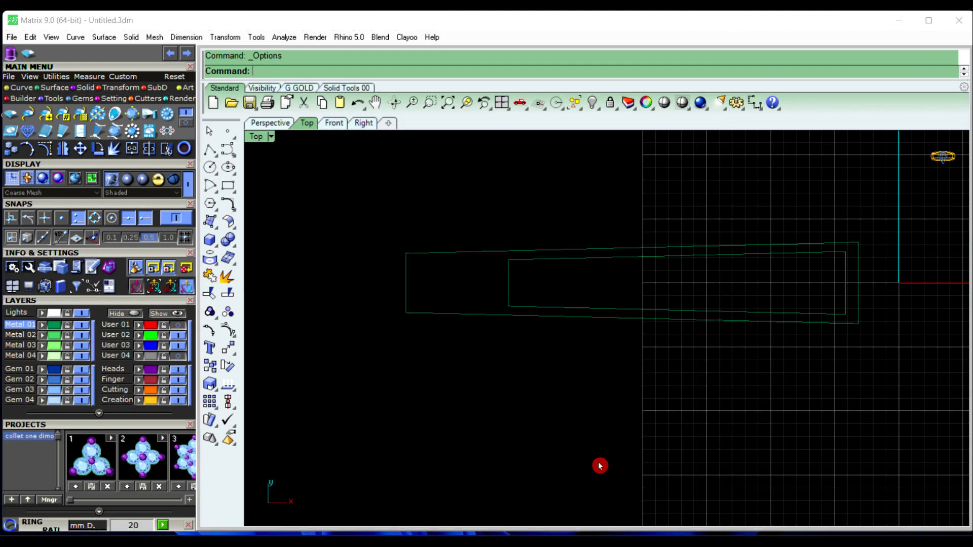
Hatch the inner band outline with 'Hexagon with course 0.5' at scale 1.0, rotation 0.0.
{"action": "left_click", "coordinate": [508, 270]}
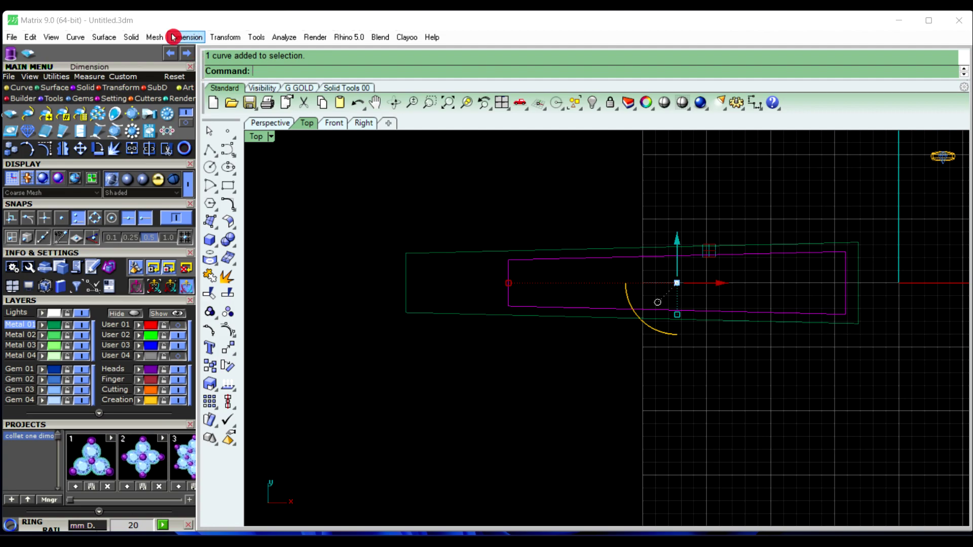
{"action": "left_click", "coordinate": [198, 37]}
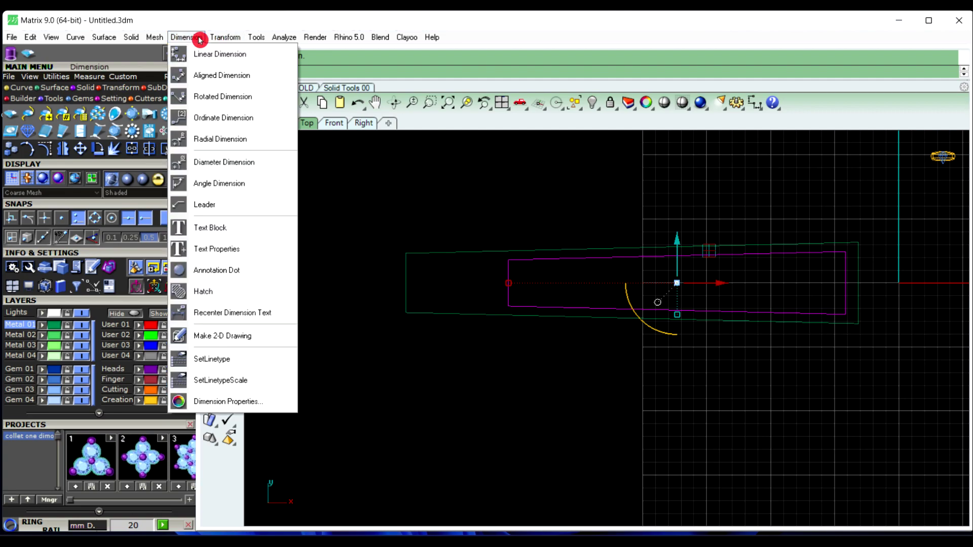
{"action": "left_click", "coordinate": [238, 293]}
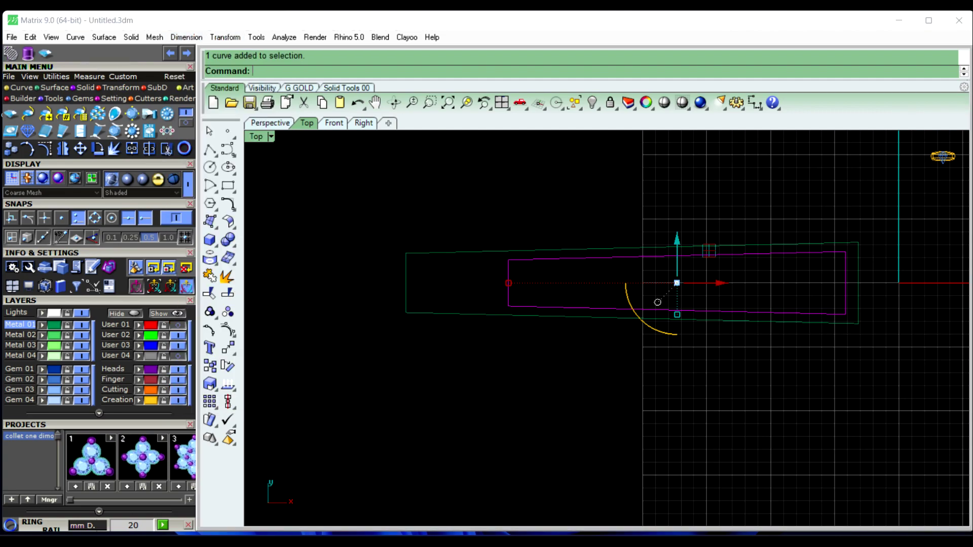
{"action": "scroll", "coordinate": [663, 285], "scroll_direction": "up", "scroll_amount": 2}
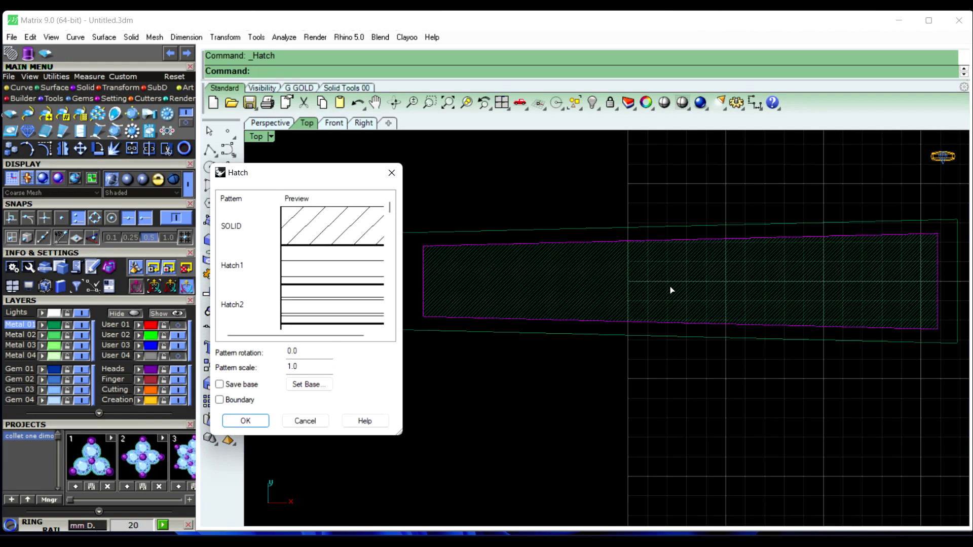
{"action": "left_click", "coordinate": [310, 284]}
{"action": "scroll", "coordinate": [319, 281], "scroll_direction": "down", "scroll_amount": 2}
{"action": "scroll", "coordinate": [325, 279], "scroll_direction": "down", "scroll_amount": 2}
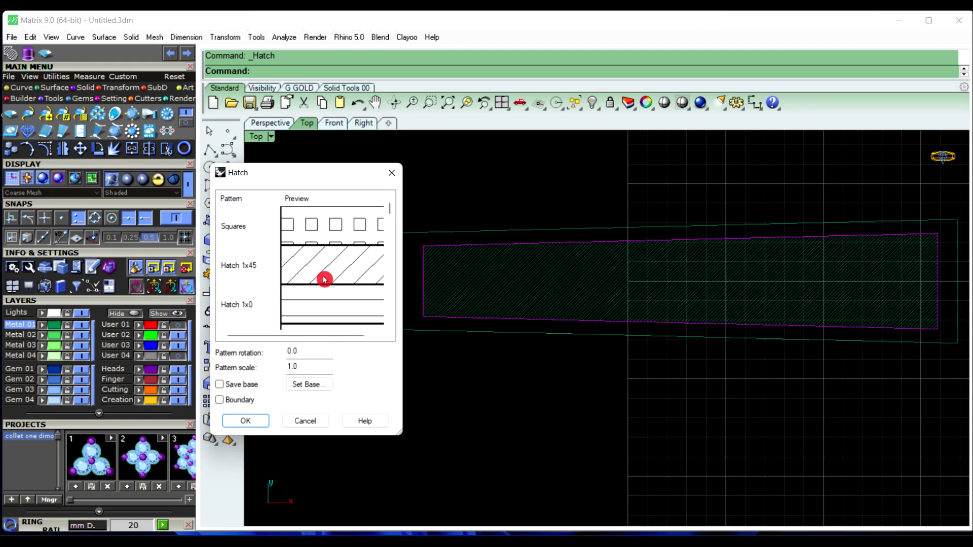
{"action": "scroll", "coordinate": [324, 279], "scroll_direction": "down", "scroll_amount": 2}
{"action": "scroll", "coordinate": [324, 279], "scroll_direction": "down", "scroll_amount": 2}
{"action": "scroll", "coordinate": [324, 279], "scroll_direction": "down", "scroll_amount": 2}
{"action": "scroll", "coordinate": [325, 279], "scroll_direction": "down", "scroll_amount": 2}
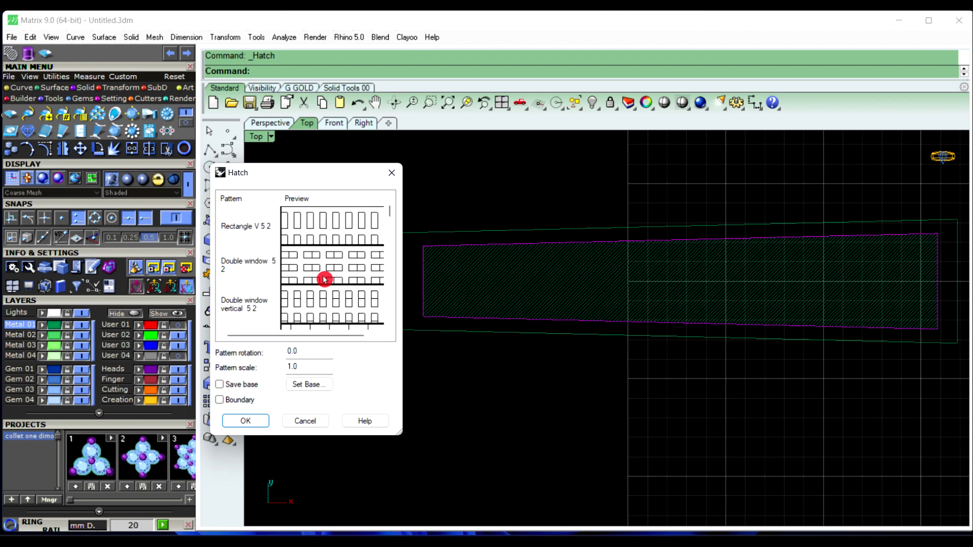
{"action": "scroll", "coordinate": [325, 279], "scroll_direction": "down", "scroll_amount": 2}
{"action": "scroll", "coordinate": [324, 279], "scroll_direction": "down", "scroll_amount": 2}
{"action": "scroll", "coordinate": [324, 279], "scroll_direction": "down", "scroll_amount": 2}
{"action": "scroll", "coordinate": [324, 279], "scroll_direction": "down", "scroll_amount": 2}
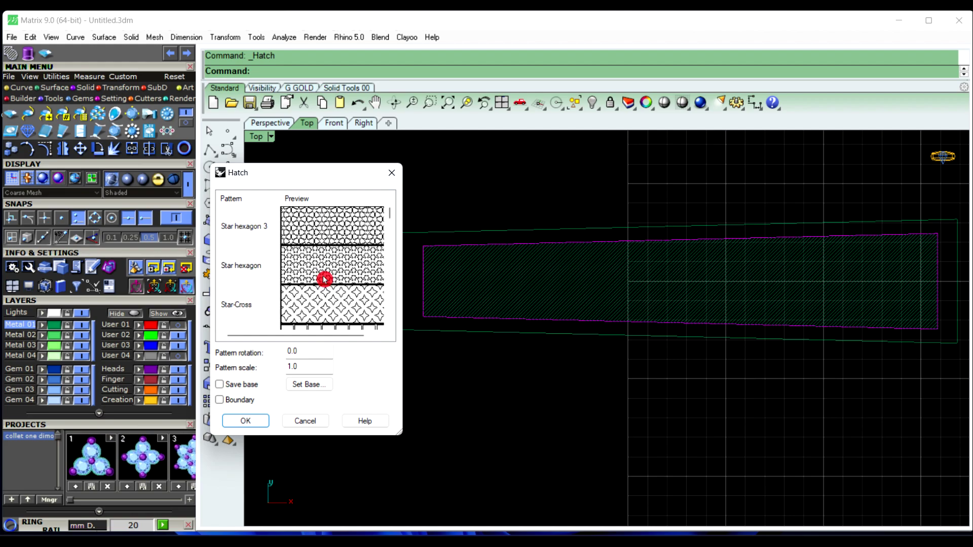
{"action": "scroll", "coordinate": [324, 280], "scroll_direction": "down", "scroll_amount": 2}
{"action": "scroll", "coordinate": [324, 279], "scroll_direction": "down", "scroll_amount": 2}
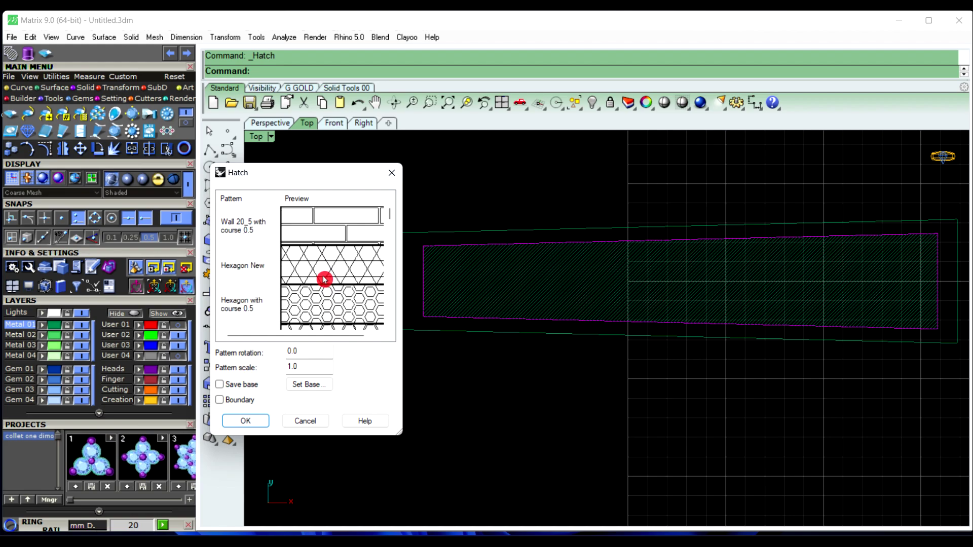
{"action": "left_click", "coordinate": [320, 302]}
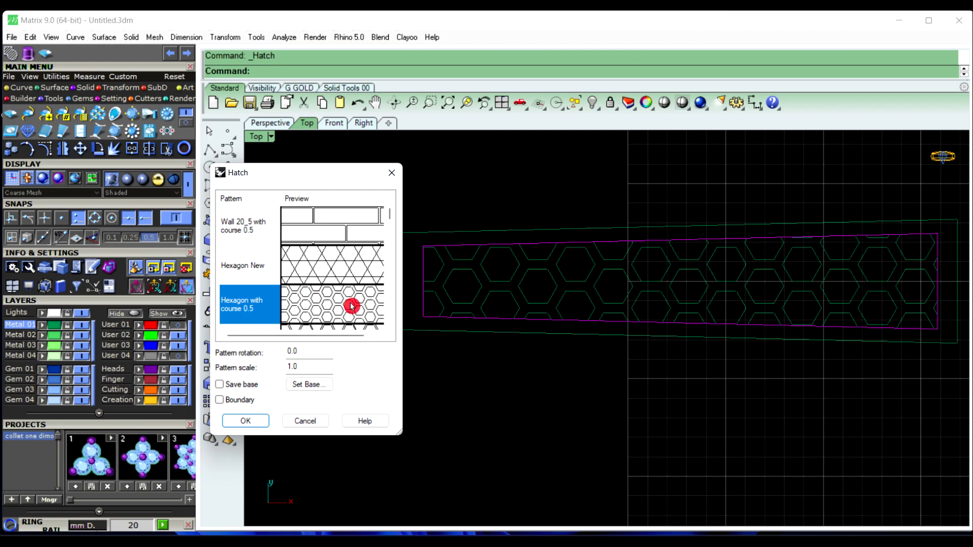
{"action": "left_click", "coordinate": [251, 423]}
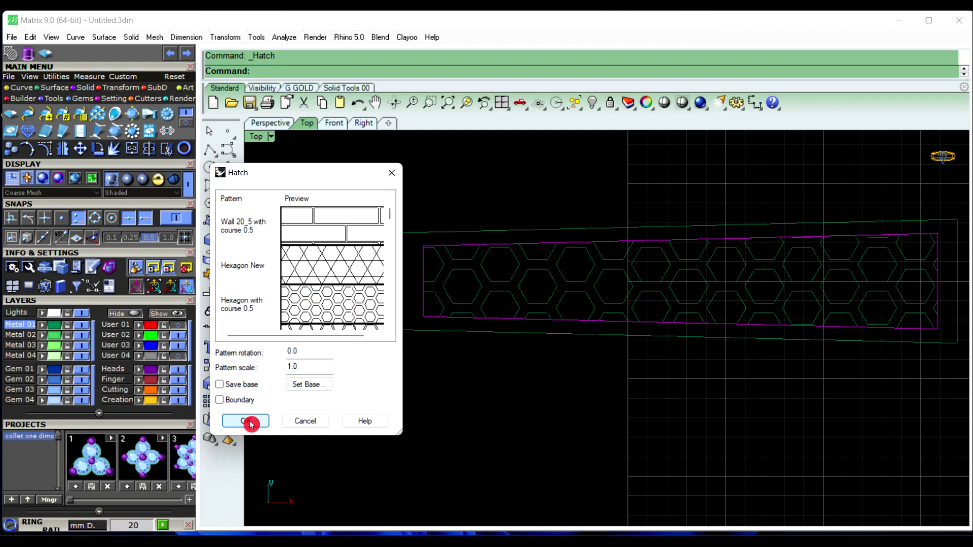
Select the hexagon hatch and explode it into 179 separate curves.
{"action": "scroll", "coordinate": [650, 303], "scroll_direction": "up", "scroll_amount": 2}
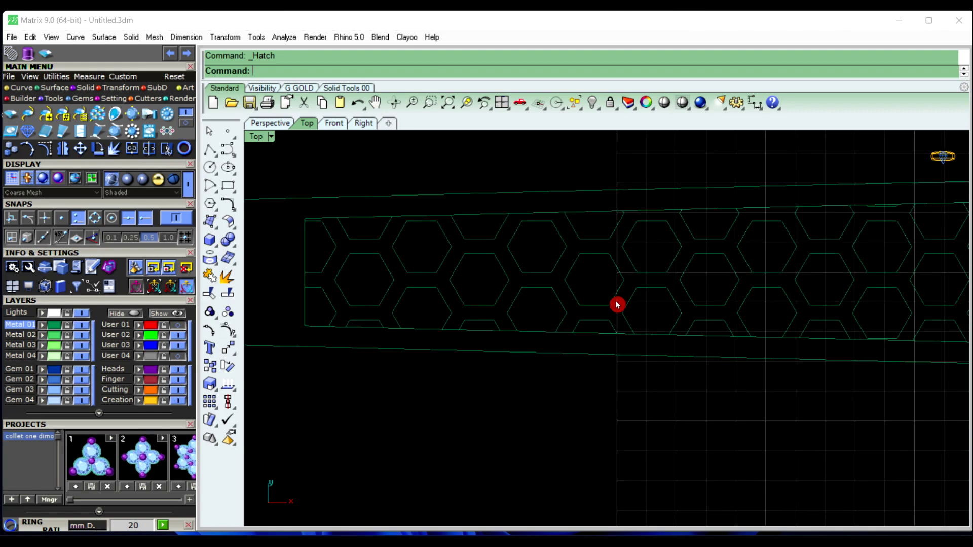
{"action": "left_click", "coordinate": [623, 309]}
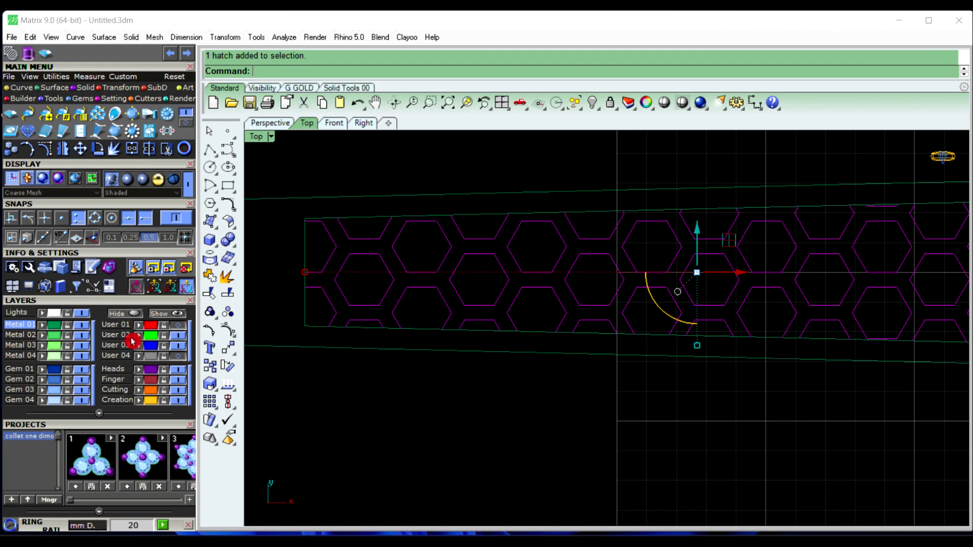
{"action": "left_click", "coordinate": [386, 427]}
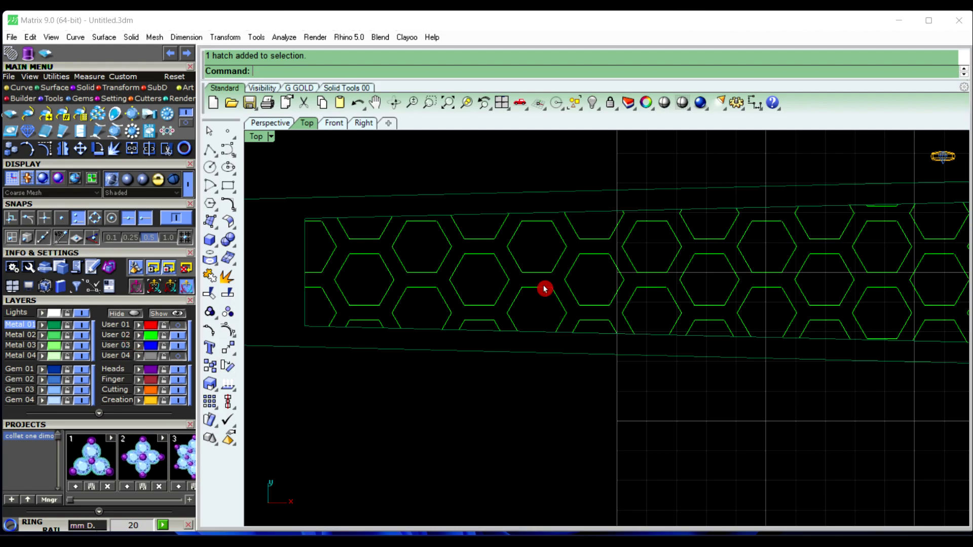
{"action": "left_click", "coordinate": [443, 299]}
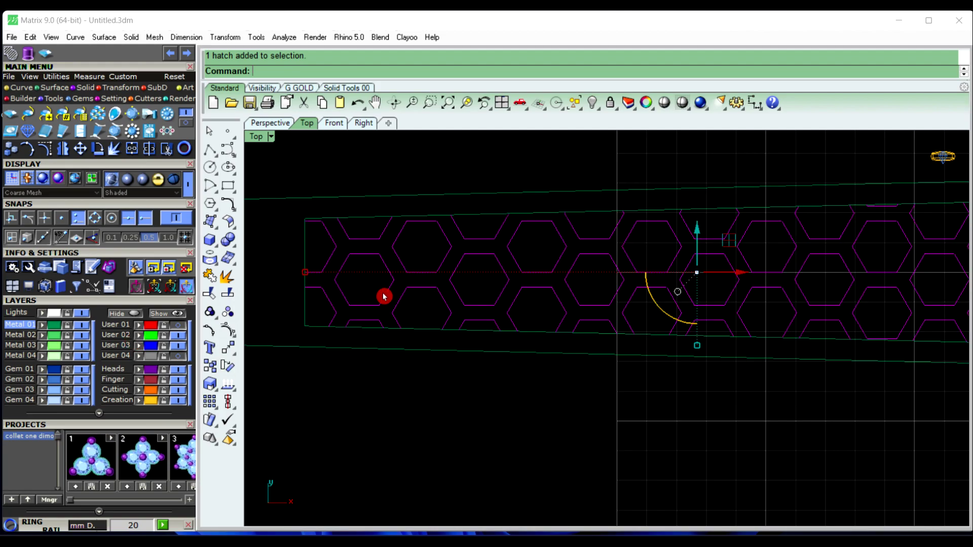
{"action": "left_click", "coordinate": [231, 278]}
{"action": "left_click", "coordinate": [373, 391]}
{"action": "scroll", "coordinate": [373, 391], "scroll_direction": "down", "scroll_amount": 2}
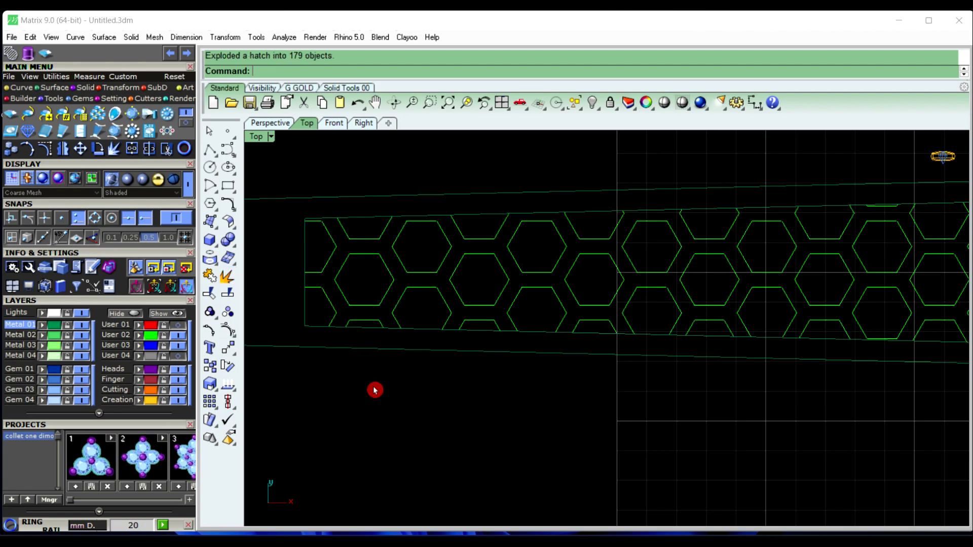
{"action": "right_click_drag", "start_coordinate": [571, 369], "coordinate": [573, 306]}
{"action": "scroll", "coordinate": [571, 284], "scroll_direction": "up", "scroll_amount": 5}
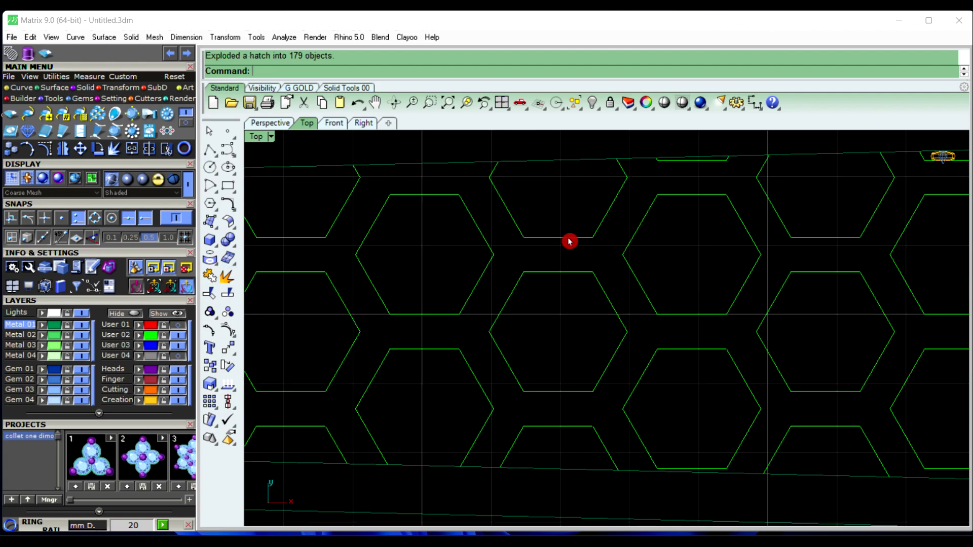
{"action": "left_click", "coordinate": [755, 103]}
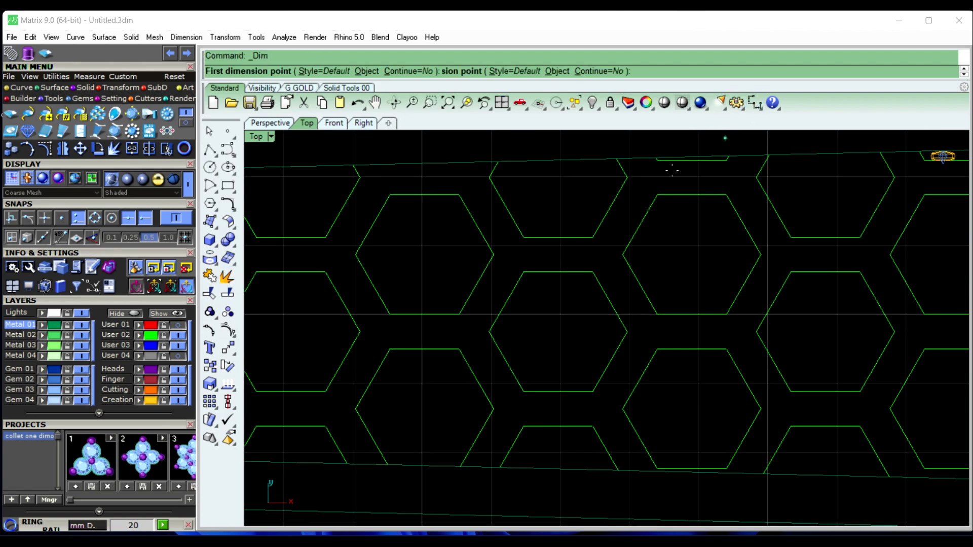
{"action": "left_click", "coordinate": [592, 237]}
{"action": "left_click", "coordinate": [592, 272]}
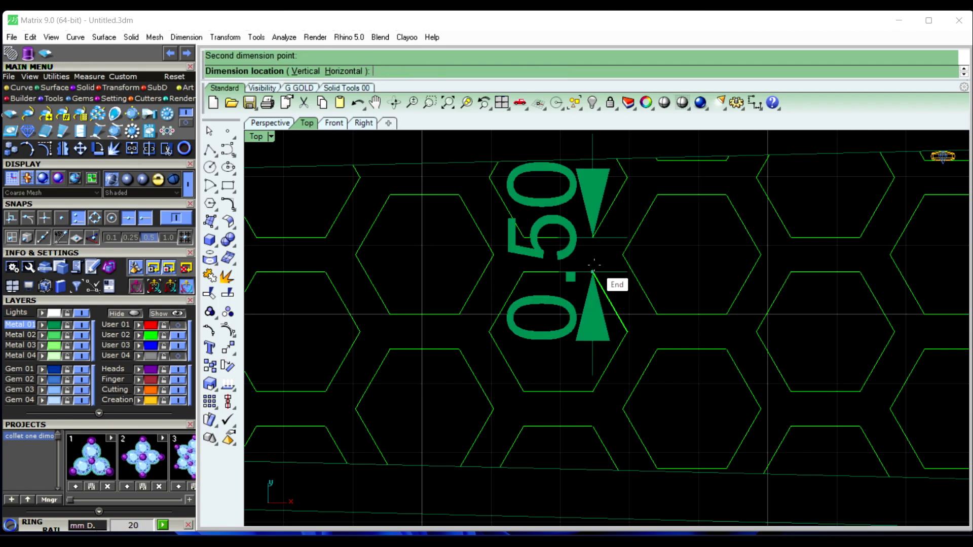
{"action": "key", "text": "Escape"}
{"action": "scroll", "coordinate": [532, 317], "scroll_direction": "down", "scroll_amount": 3}
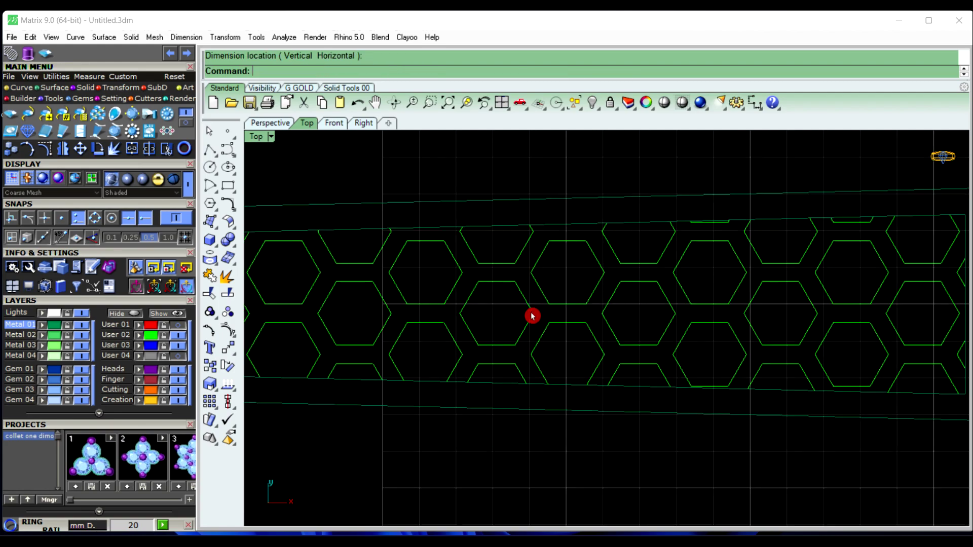
{"action": "scroll", "coordinate": [593, 298], "scroll_direction": "down", "scroll_amount": 1}
{"action": "scroll", "coordinate": [634, 297], "scroll_direction": "down", "scroll_amount": 2}
{"action": "scroll", "coordinate": [502, 296], "scroll_direction": "up", "scroll_amount": 2}
{"action": "key", "text": "Return"}
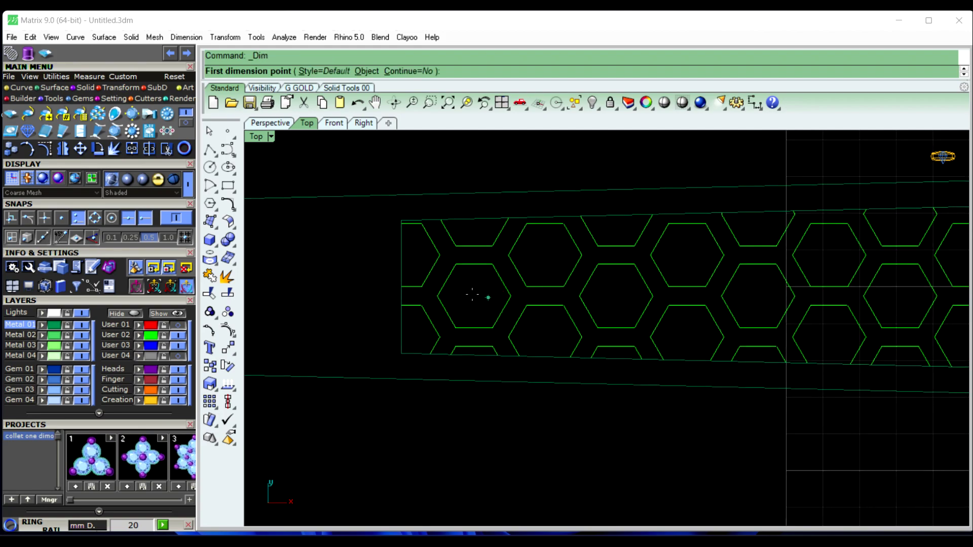
{"action": "scroll", "coordinate": [420, 290], "scroll_direction": "up", "scroll_amount": 2}
{"action": "scroll", "coordinate": [431, 284], "scroll_direction": "up", "scroll_amount": 2}
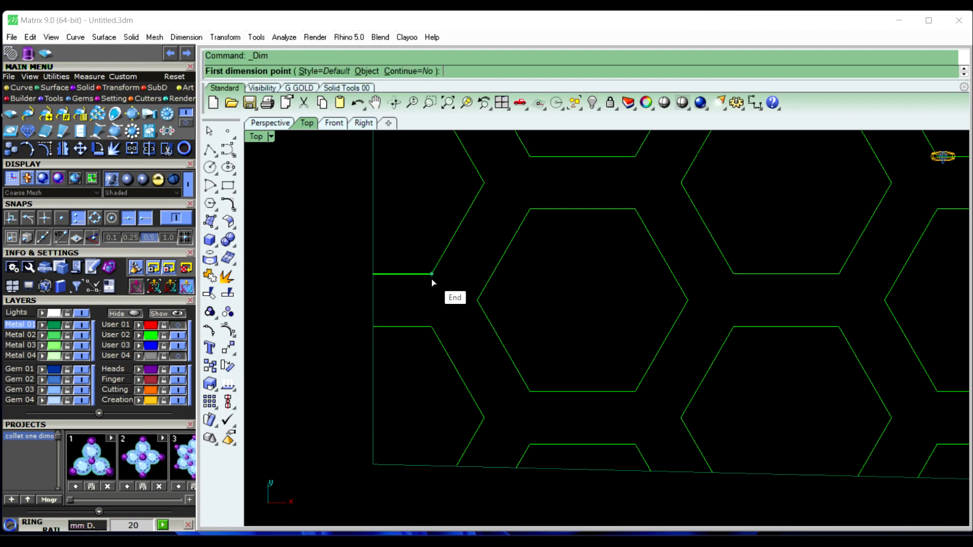
{"action": "left_click", "coordinate": [432, 276]}
{"action": "left_click", "coordinate": [433, 326]}
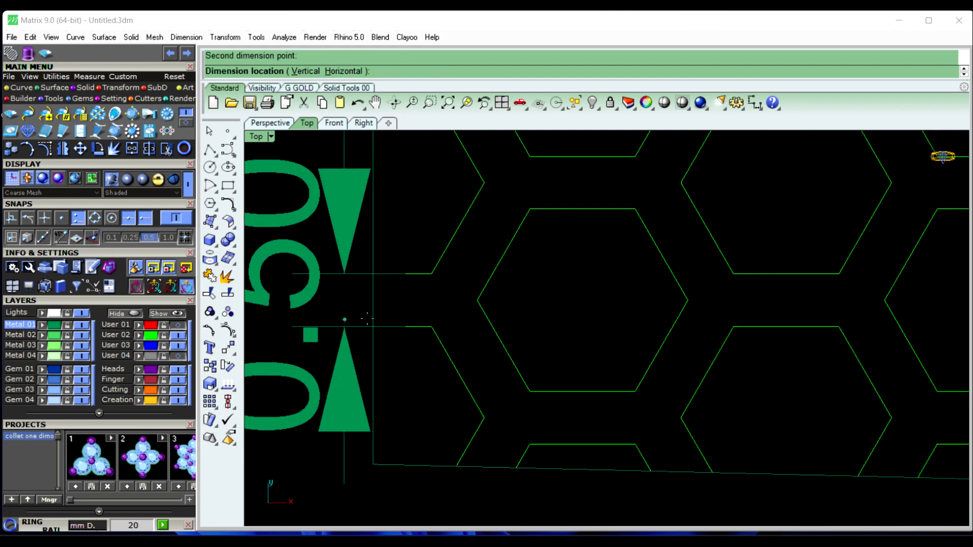
{"action": "left_click", "coordinate": [433, 325]}
{"action": "scroll", "coordinate": [430, 322], "scroll_direction": "down", "scroll_amount": 4}
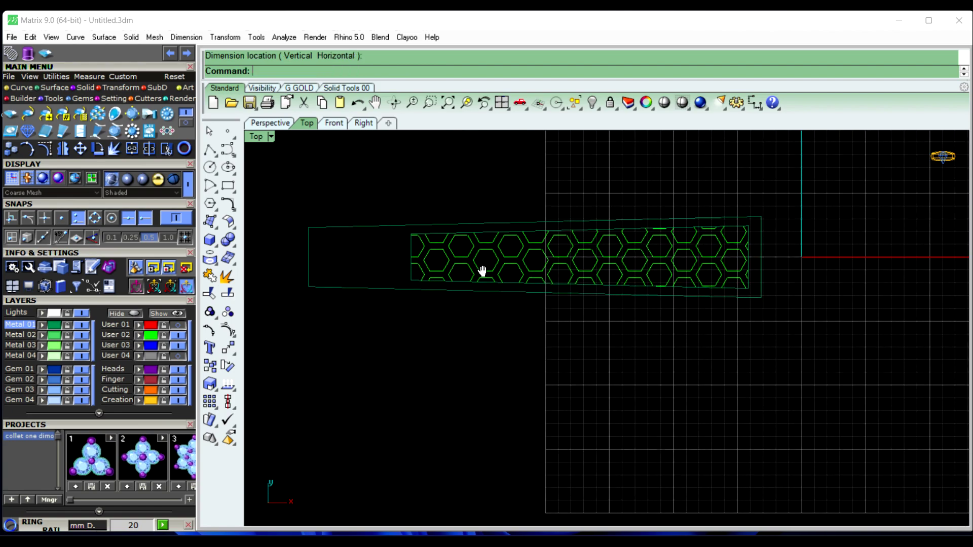
{"action": "mouse_move", "coordinate": [481, 271]}
{"action": "right_mouse_down"}
{"action": "mouse_move", "coordinate": [478, 289]}
{"action": "mouse_move", "coordinate": [507, 263]}
{"action": "right_mouse_up"}
{"action": "scroll", "coordinate": [561, 285], "scroll_direction": "up", "scroll_amount": 1}
{"action": "scroll", "coordinate": [504, 283], "scroll_direction": "up", "scroll_amount": 2}
{"action": "scroll", "coordinate": [520, 286], "scroll_direction": "up", "scroll_amount": 1}
Build a Patch surface from the band's outer rectangle outline with default options.
{"action": "left_click", "coordinate": [368, 215]}
{"action": "type", "text": "Pat"}
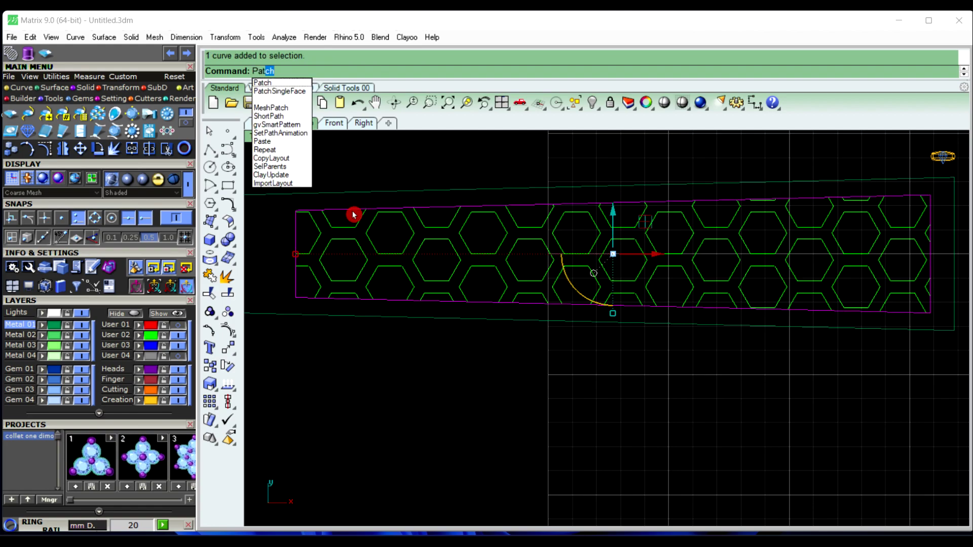
{"action": "key", "text": "Return"}
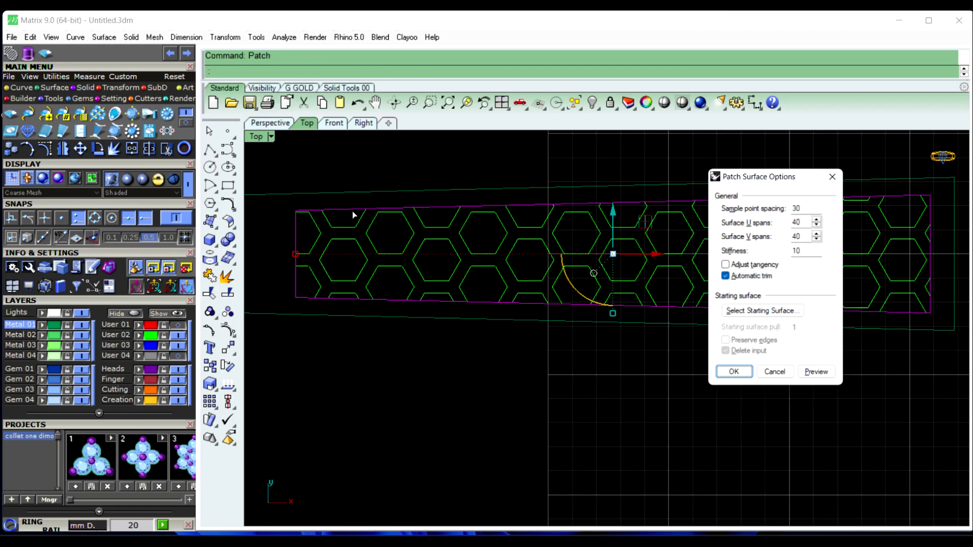
{"action": "key", "text": "Return"}
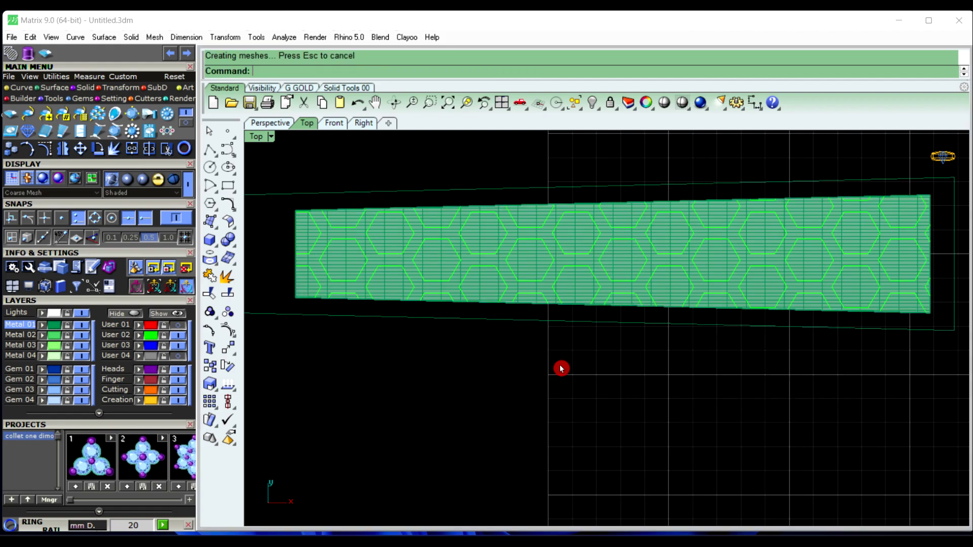
Select and inspect the new patch surface among the overlapping hexagon curves.
{"action": "scroll", "coordinate": [558, 270], "scroll_direction": "up", "scroll_amount": 2}
{"action": "left_click", "coordinate": [528, 267]}
{"action": "scroll", "coordinate": [564, 269], "scroll_direction": "down", "scroll_amount": 2}
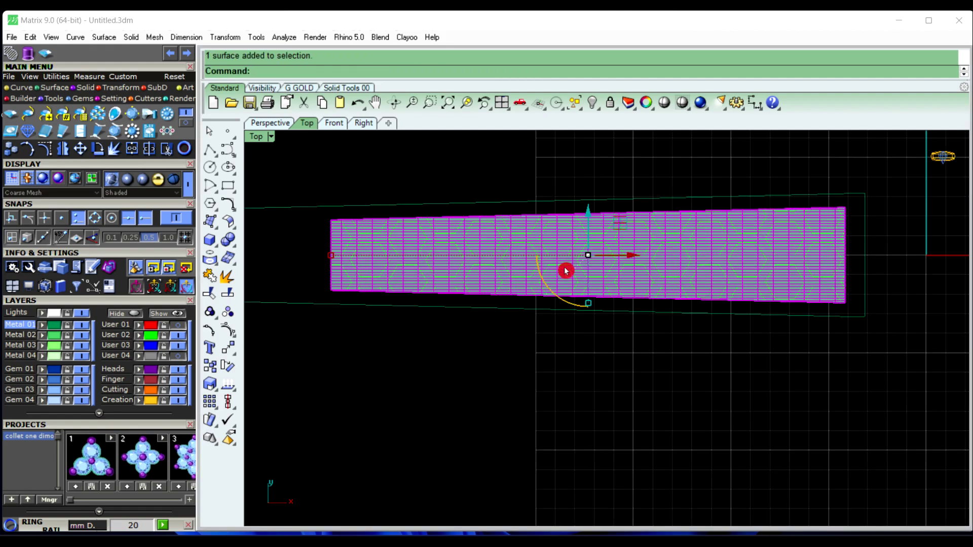
{"action": "scroll", "coordinate": [528, 276], "scroll_direction": "up", "scroll_amount": 3}
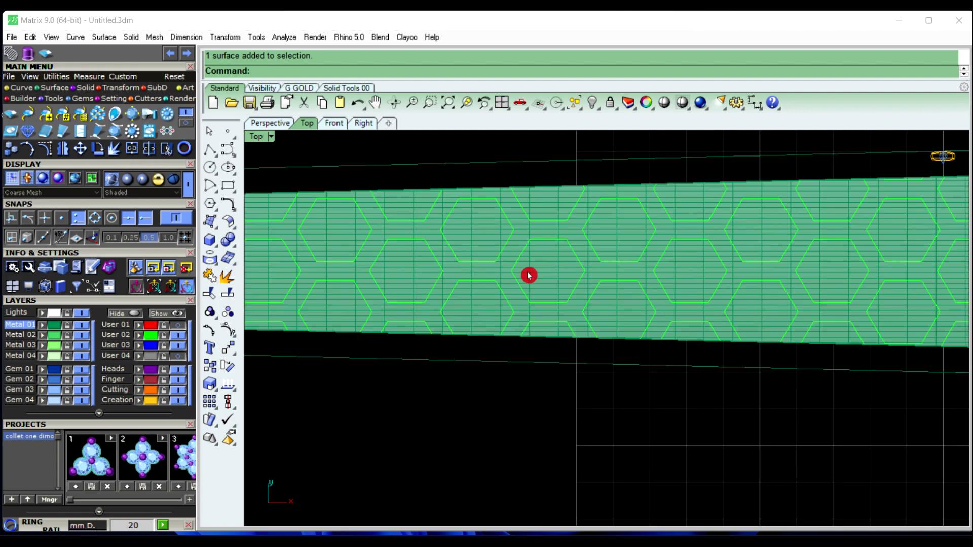
{"action": "scroll", "coordinate": [536, 279], "scroll_direction": "down", "scroll_amount": 1}
{"action": "scroll", "coordinate": [565, 277], "scroll_direction": "down", "scroll_amount": 2}
{"action": "left_click", "coordinate": [569, 398]}
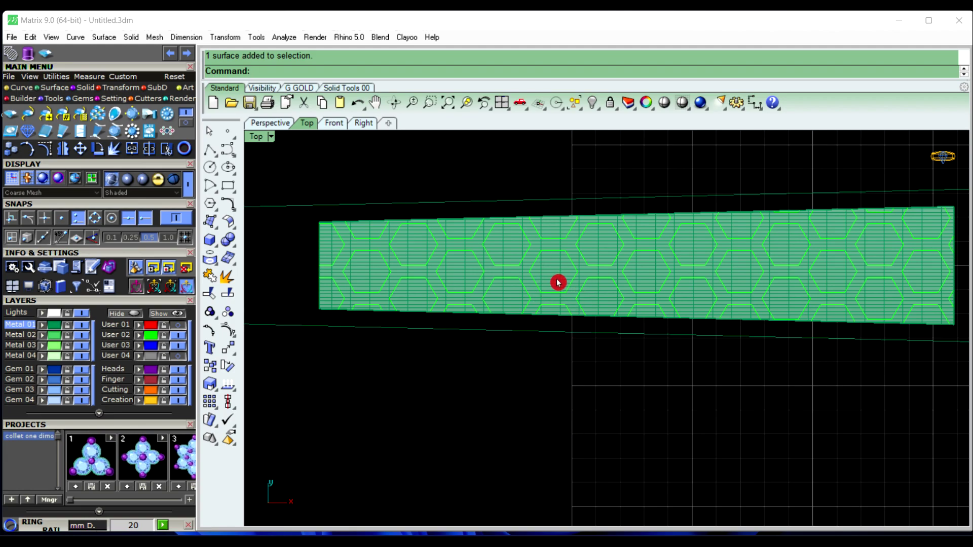
{"action": "left_click", "coordinate": [522, 280]}
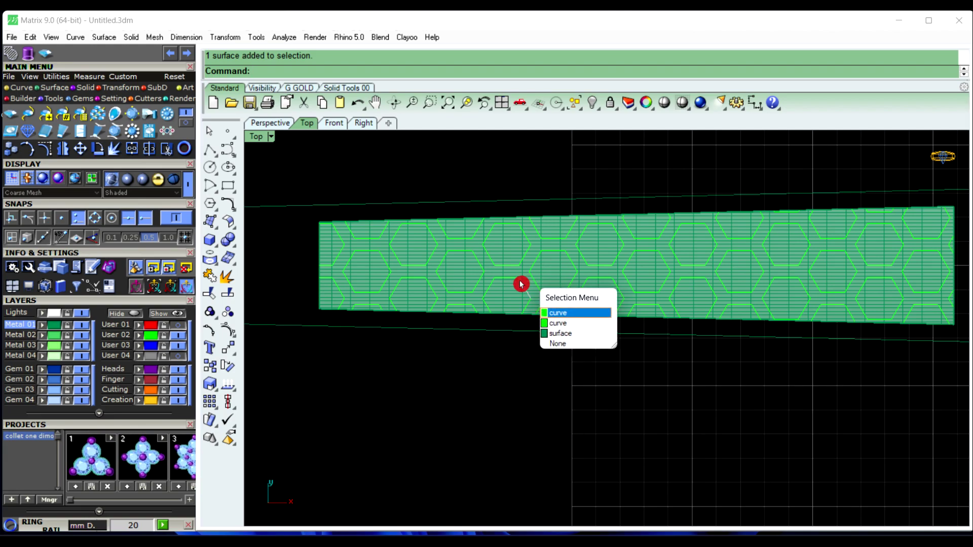
Select all the hexagon curves to check them, then clear the selection.
{"action": "left_click", "coordinate": [561, 313]}
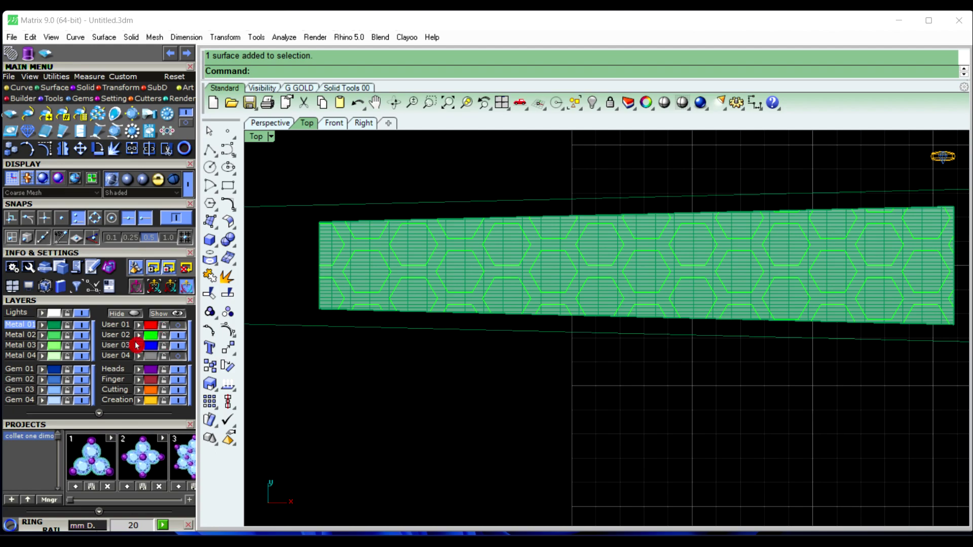
{"action": "left_click", "coordinate": [152, 336]}
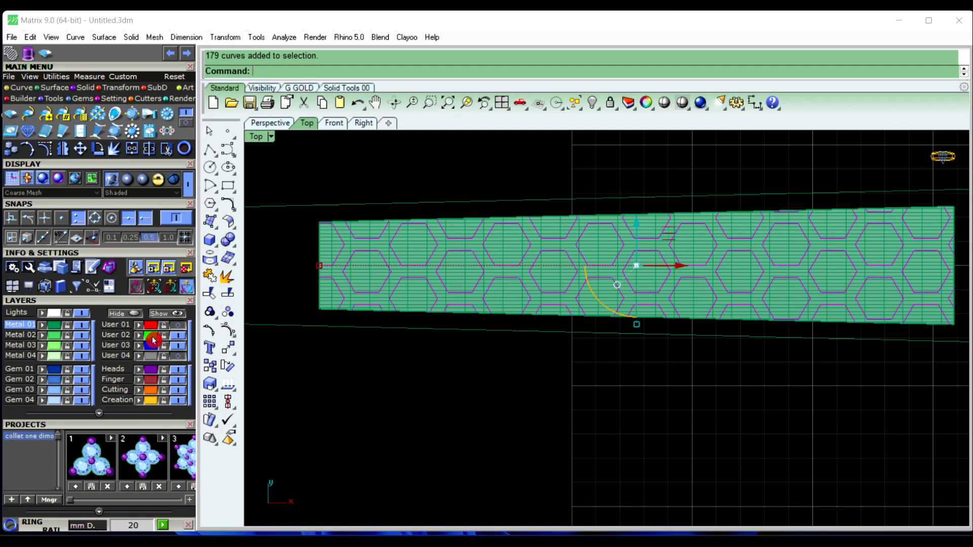
{"action": "left_click", "coordinate": [654, 405]}
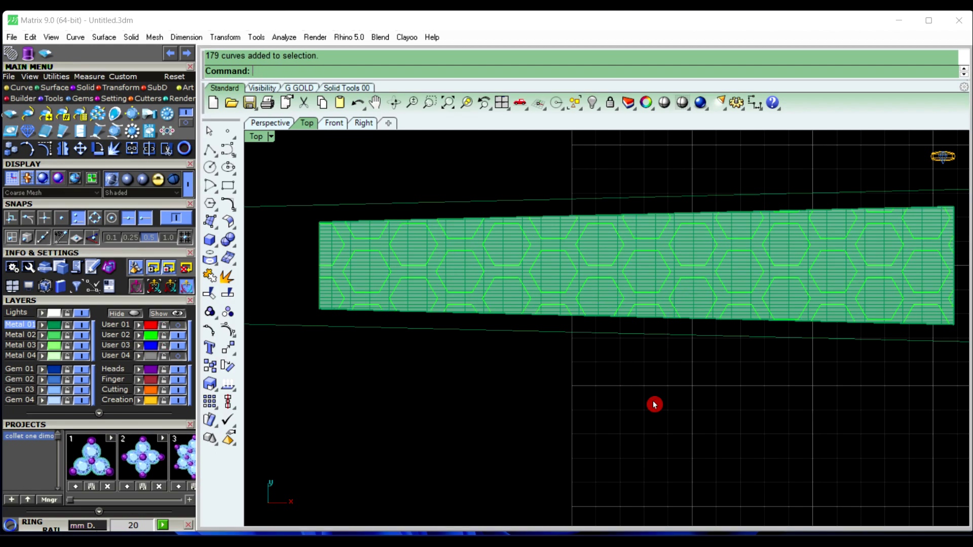
{"action": "scroll", "coordinate": [560, 279], "scroll_direction": "up", "scroll_amount": 3}
Split the band surface using all 179 hexagon curves as cutters, then check a resulting piece.
{"action": "left_click", "coordinate": [559, 276]}
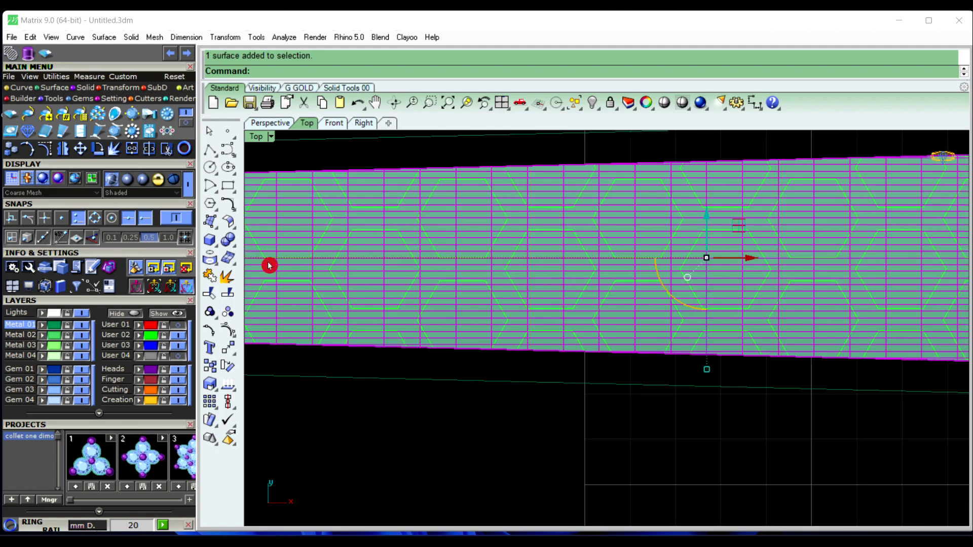
{"action": "left_click", "coordinate": [229, 294]}
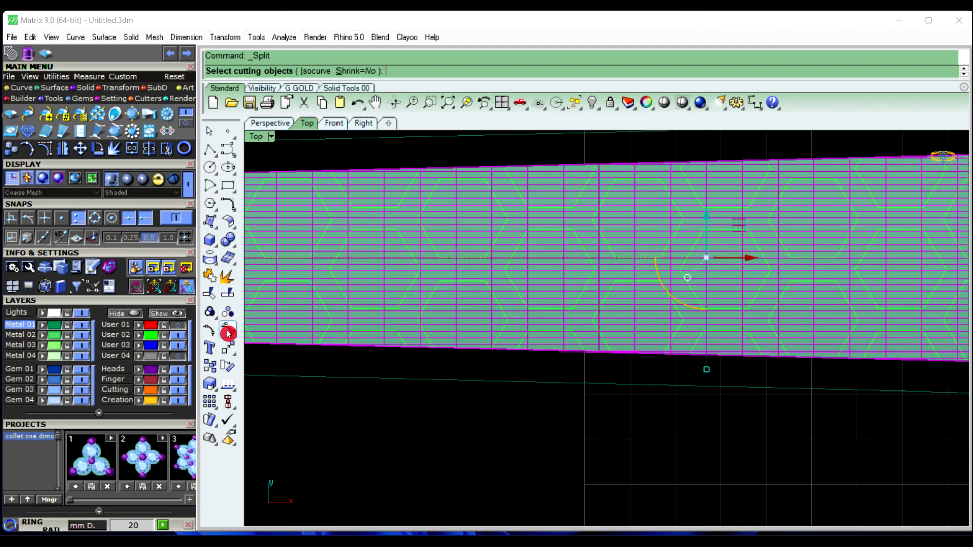
{"action": "left_click", "coordinate": [152, 337]}
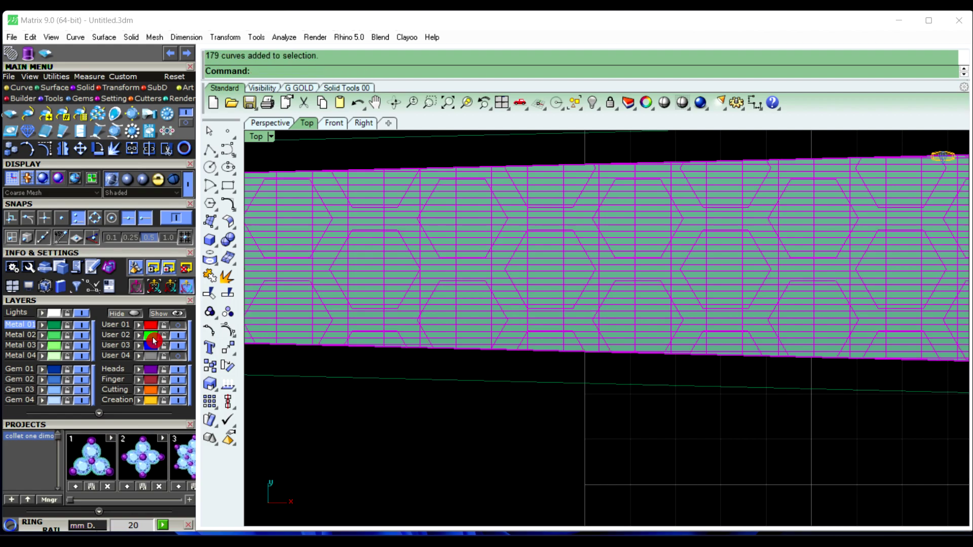
{"action": "scroll", "coordinate": [597, 318], "scroll_direction": "down", "scroll_amount": 3}
{"action": "key", "text": "Return"}
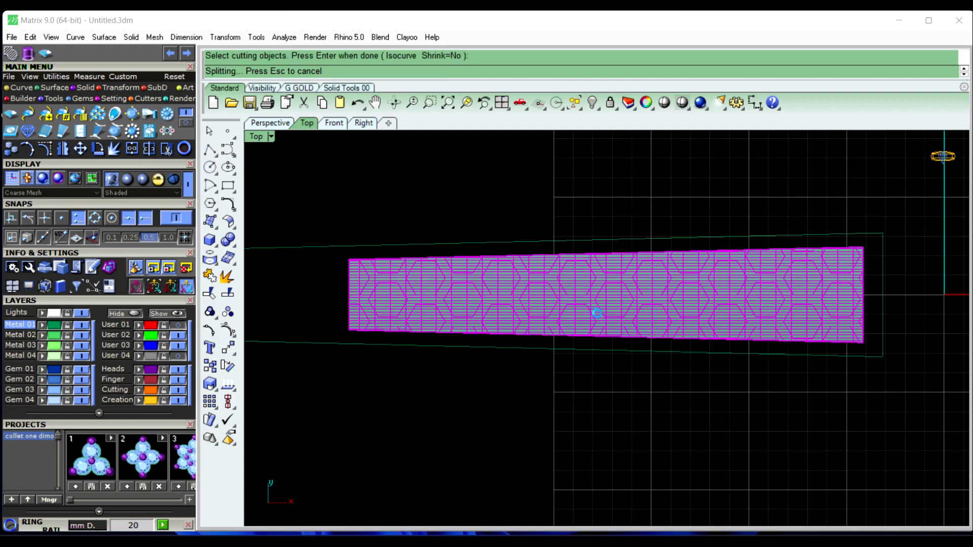
{"action": "left_click", "coordinate": [598, 316]}
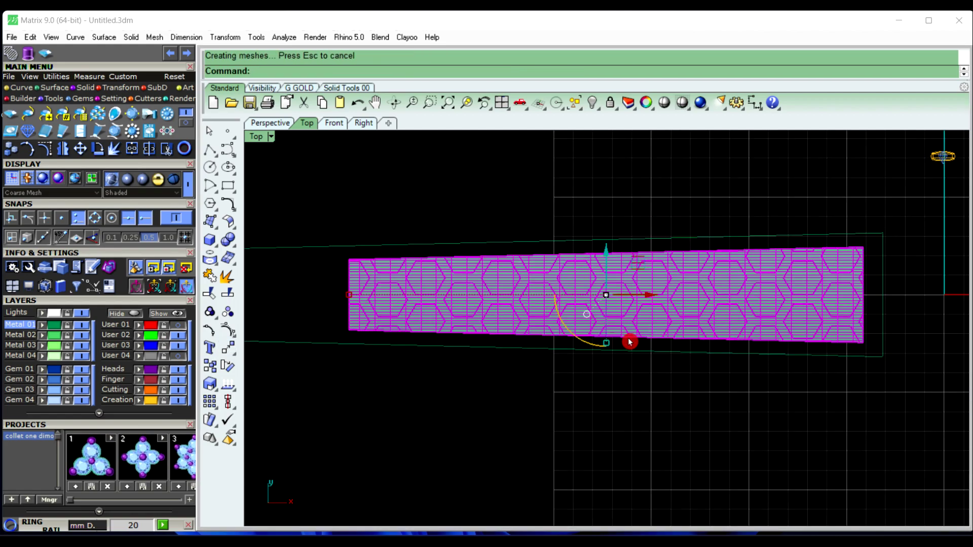
{"action": "left_click", "coordinate": [641, 403]}
Delete the left-edge half-hexagons and the first full hexagon with its top and bottom halves.
{"action": "scroll", "coordinate": [368, 292], "scroll_direction": "up", "scroll_amount": 2}
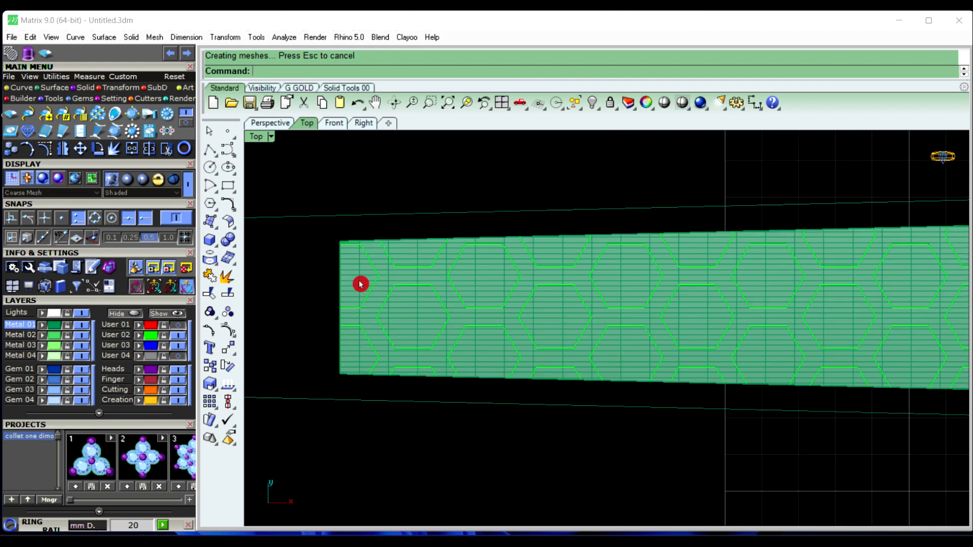
{"action": "scroll", "coordinate": [361, 283], "scroll_direction": "up", "scroll_amount": 3}
{"action": "left_click", "coordinate": [361, 284]}
{"action": "key", "text": "Delete"}
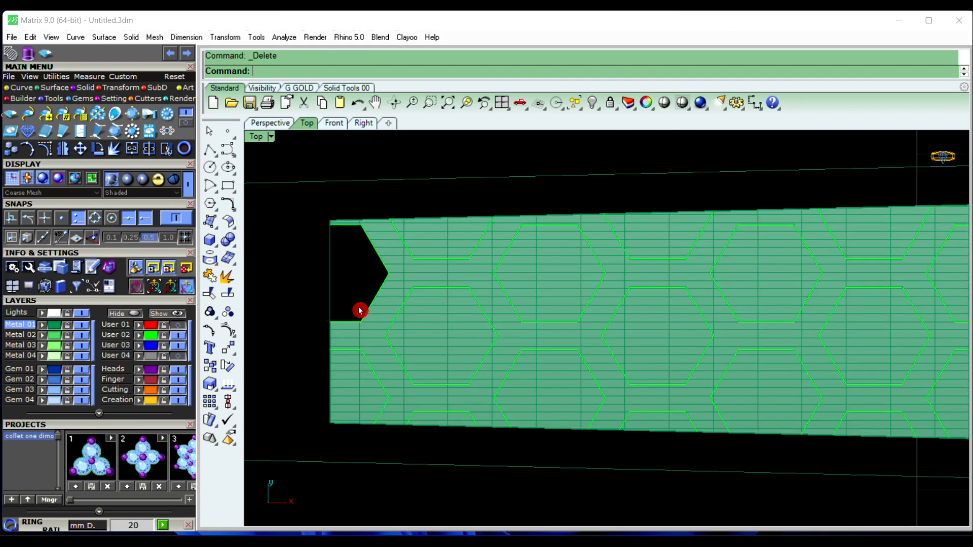
{"action": "left_click", "coordinate": [355, 388]}
{"action": "key", "text": "Delete"}
{"action": "left_click", "coordinate": [465, 339]}
{"action": "key", "text": "Delete"}
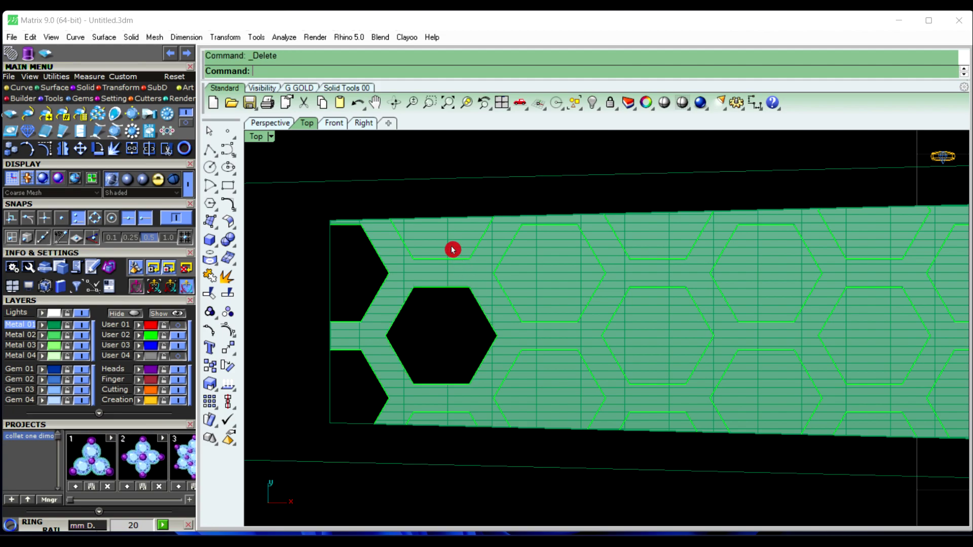
{"action": "left_click", "coordinate": [451, 249]}
{"action": "key", "text": "Delete"}
{"action": "left_click", "coordinate": [456, 422]}
{"action": "key", "text": "Delete"}
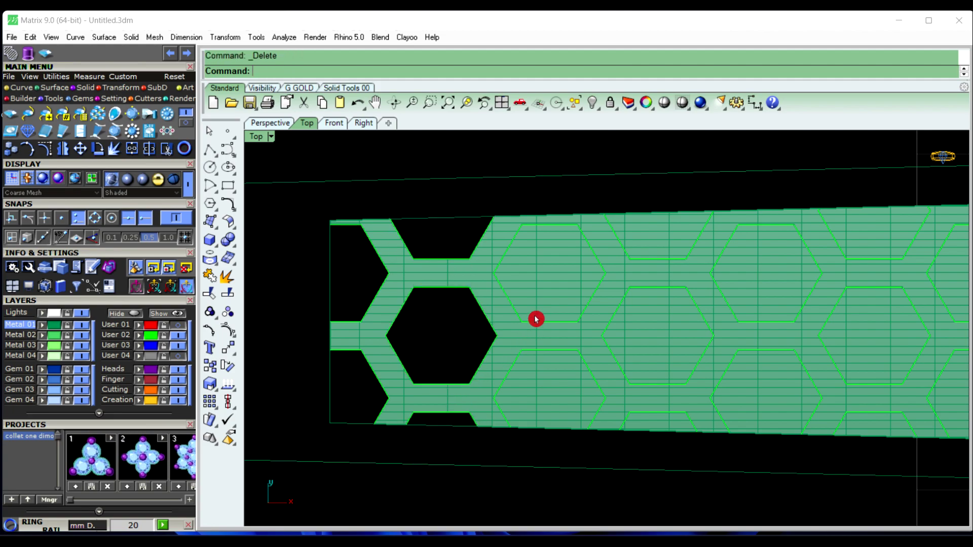
Delete the top-middle and centre-right hexagons plus their adjoining half-hexagon pieces.
{"action": "left_click", "coordinate": [542, 299]}
{"action": "key", "text": "Delete"}
{"action": "left_click", "coordinate": [543, 406]}
{"action": "key", "text": "Delete"}
{"action": "left_click", "coordinate": [639, 335]}
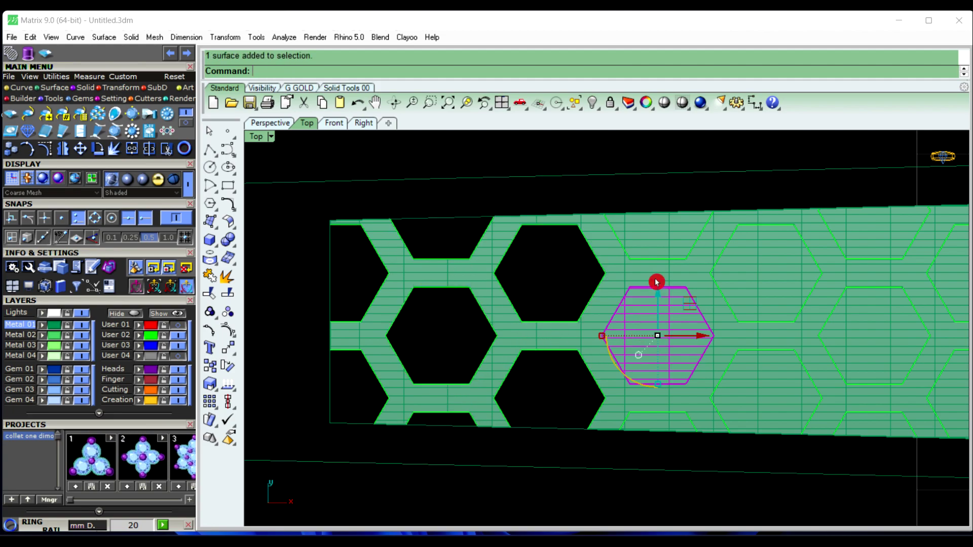
{"action": "key", "text": "Delete"}
{"action": "left_click", "coordinate": [660, 241]}
{"action": "key", "text": "Delete"}
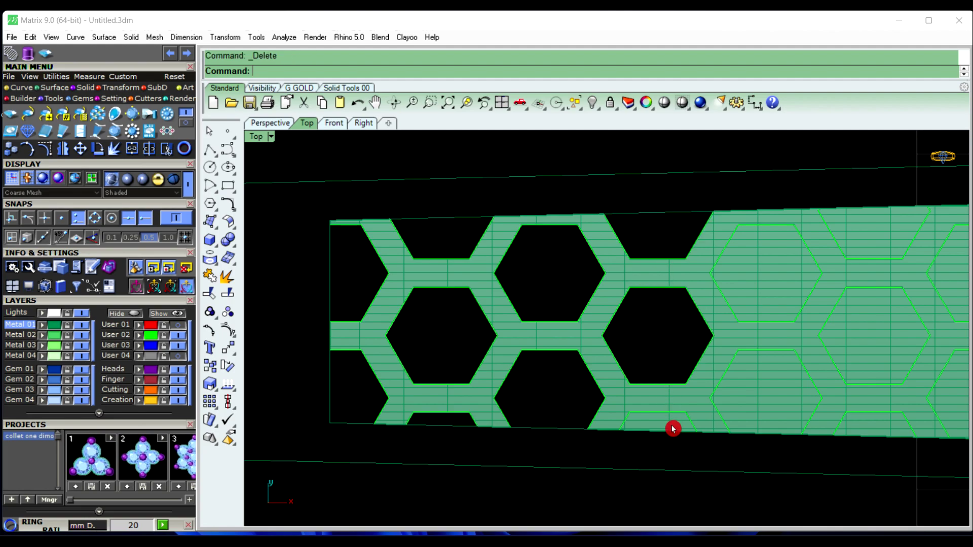
{"action": "left_click", "coordinate": [673, 429]}
{"action": "key", "text": "Delete"}
Remove the next hexagon piece along the band.
{"action": "scroll", "coordinate": [575, 354], "scroll_direction": "down", "scroll_amount": 3}
{"action": "scroll", "coordinate": [633, 324], "scroll_direction": "up", "scroll_amount": 4}
{"action": "left_click", "coordinate": [648, 355]}
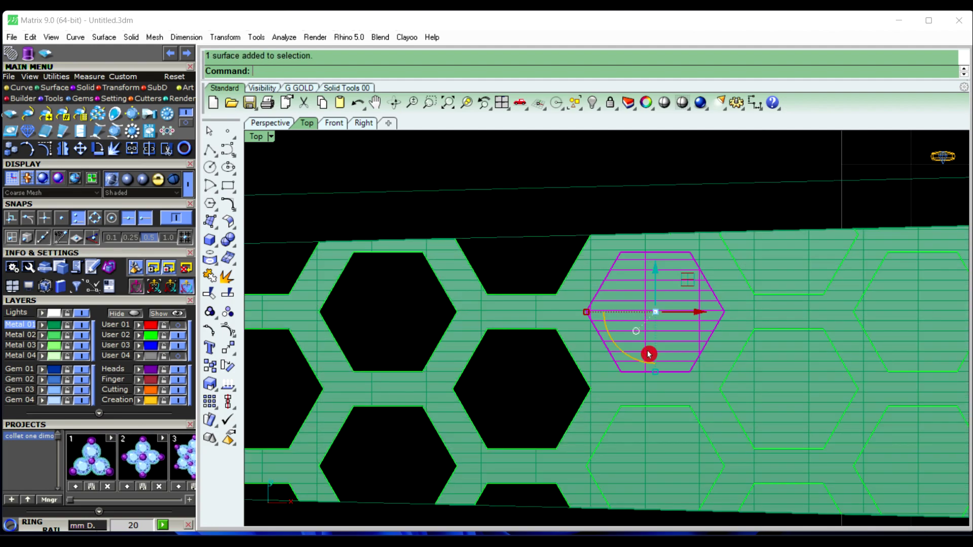
{"action": "left_click_drag", "start_coordinate": [649, 354], "coordinate": [665, 467]}
{"action": "key", "text": "Delete"}
{"action": "scroll", "coordinate": [598, 369], "scroll_direction": "down", "scroll_amount": 3}
{"action": "scroll", "coordinate": [604, 381], "scroll_direction": "up", "scroll_amount": 3}
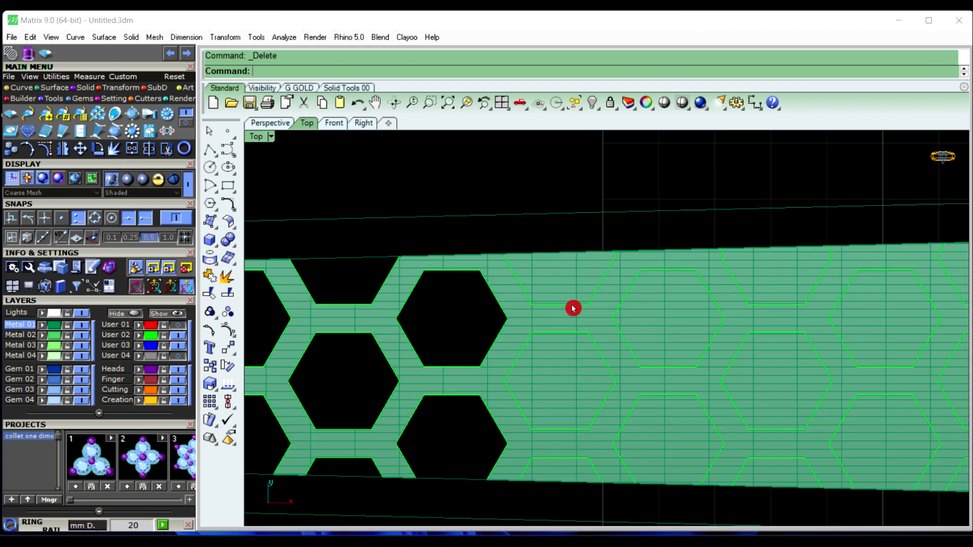
Delete the next column's top half-hexagon, middle hexagon and bottom half-hexagon.
{"action": "left_click", "coordinate": [573, 308]}
{"action": "key", "text": "Delete"}
{"action": "left_click", "coordinate": [572, 373]}
{"action": "key", "text": "Delete"}
{"action": "scroll", "coordinate": [581, 395], "scroll_direction": "down", "scroll_amount": 2}
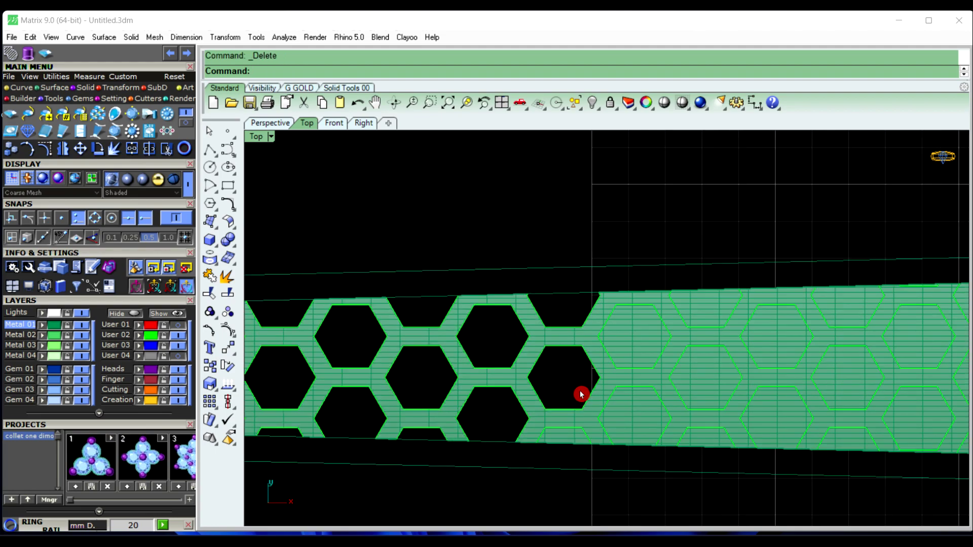
{"action": "scroll", "coordinate": [582, 395], "scroll_direction": "up", "scroll_amount": 3}
{"action": "left_click", "coordinate": [557, 410]}
{"action": "key", "text": "Delete"}
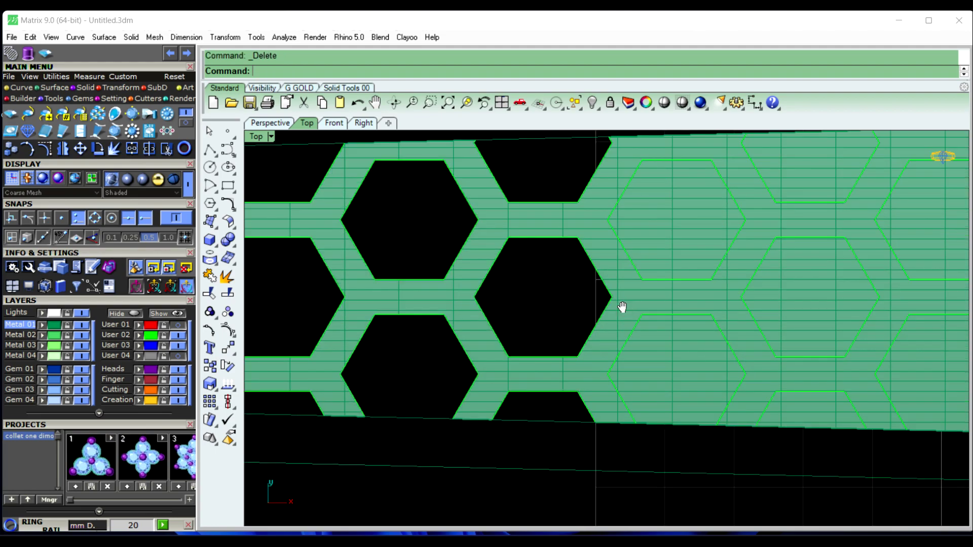
Pan along the band and delete four more hexagon pieces.
{"action": "right_click_drag", "start_coordinate": [660, 272], "coordinate": [569, 300]}
{"action": "left_click", "coordinate": [585, 260]}
{"action": "key", "text": "Delete"}
{"action": "left_click", "coordinate": [581, 389]}
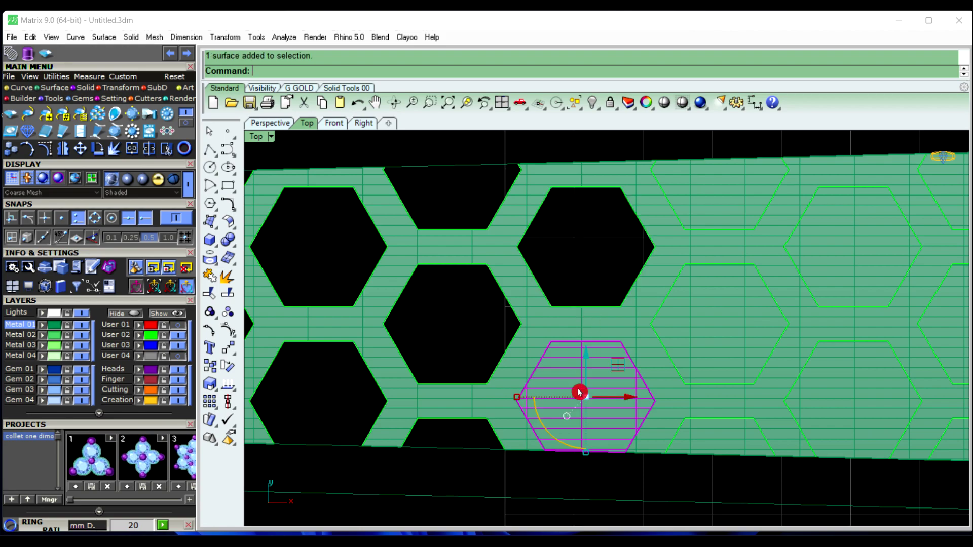
{"action": "key", "text": "Delete"}
{"action": "scroll", "coordinate": [610, 369], "scroll_direction": "down", "scroll_amount": 2}
{"action": "right_click_drag", "start_coordinate": [610, 369], "coordinate": [526, 311]}
{"action": "left_click", "coordinate": [521, 284]}
{"action": "key", "text": "Delete"}
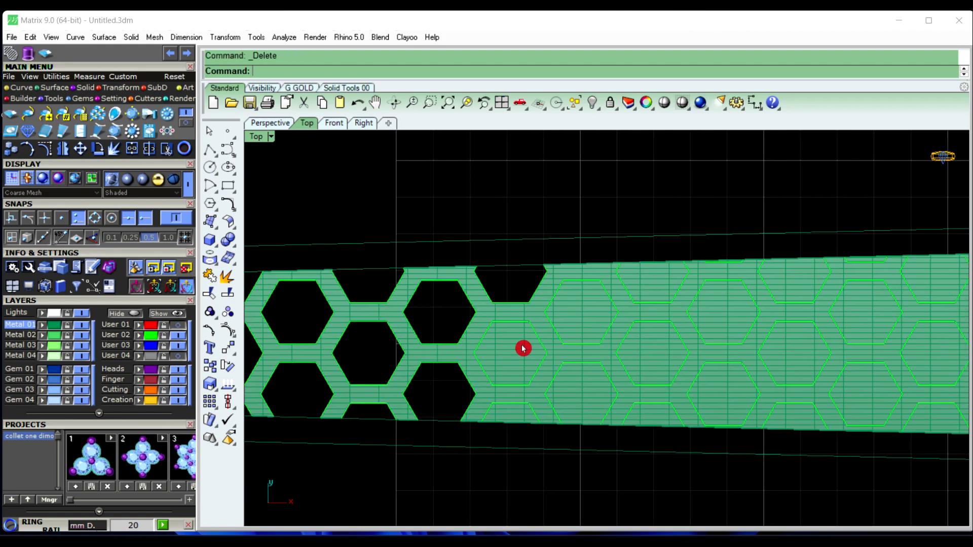
{"action": "left_click", "coordinate": [524, 388]}
{"action": "key", "text": "Delete"}
Delete two more hexagon pieces and the upper hexagon after shifting the view.
{"action": "scroll", "coordinate": [506, 426], "scroll_direction": "up", "scroll_amount": 3}
{"action": "left_click", "coordinate": [517, 406]}
{"action": "key", "text": "Delete"}
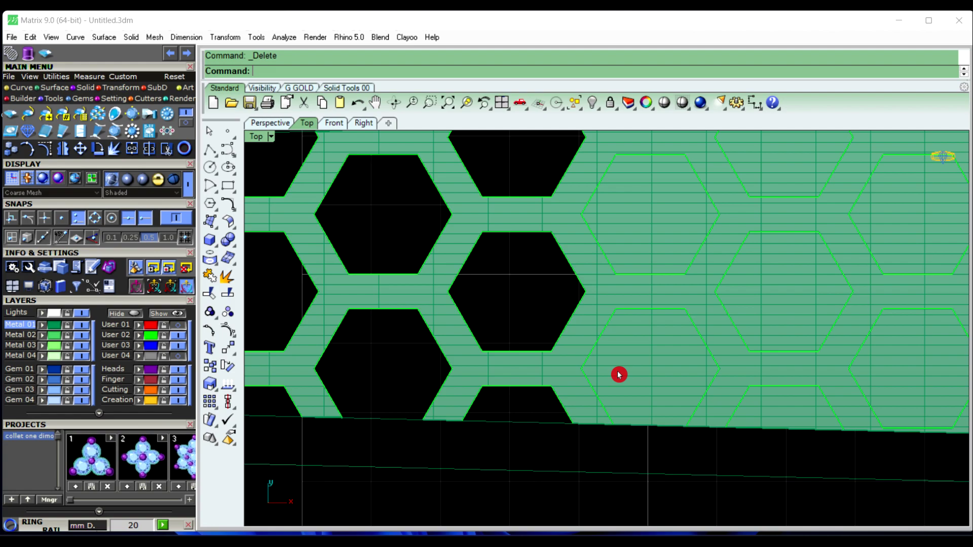
{"action": "left_click", "coordinate": [619, 374]}
{"action": "key", "text": "Delete"}
{"action": "left_click", "coordinate": [625, 269]}
{"action": "right_click_drag", "start_coordinate": [625, 270], "coordinate": [501, 376]}
{"action": "scroll", "coordinate": [514, 350], "scroll_direction": "down", "scroll_amount": 3}
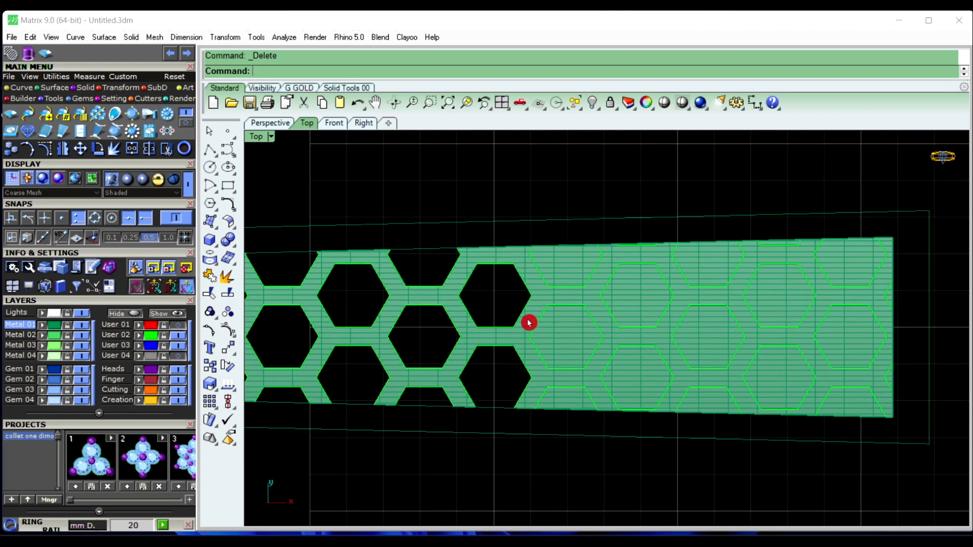
{"action": "scroll", "coordinate": [533, 301], "scroll_direction": "up", "scroll_amount": 3}
{"action": "key", "text": "Delete"}
Delete the next, bottom and right-middle hexagon pieces, then select the lower-right one.
{"action": "left_click", "coordinate": [590, 380]}
{"action": "key", "text": "Delete"}
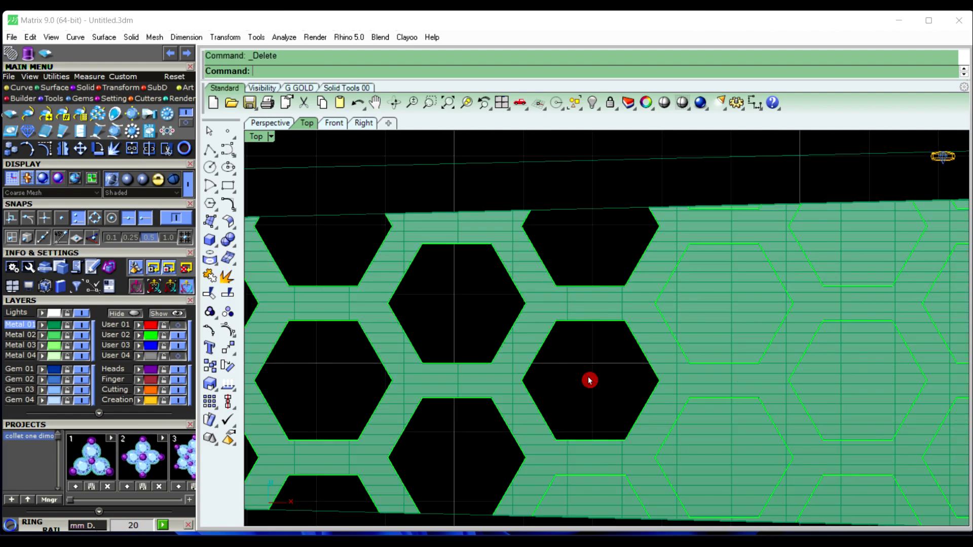
{"action": "left_click", "coordinate": [594, 500]}
{"action": "key", "text": "Delete"}
{"action": "left_click", "coordinate": [730, 282]}
{"action": "key", "text": "Delete"}
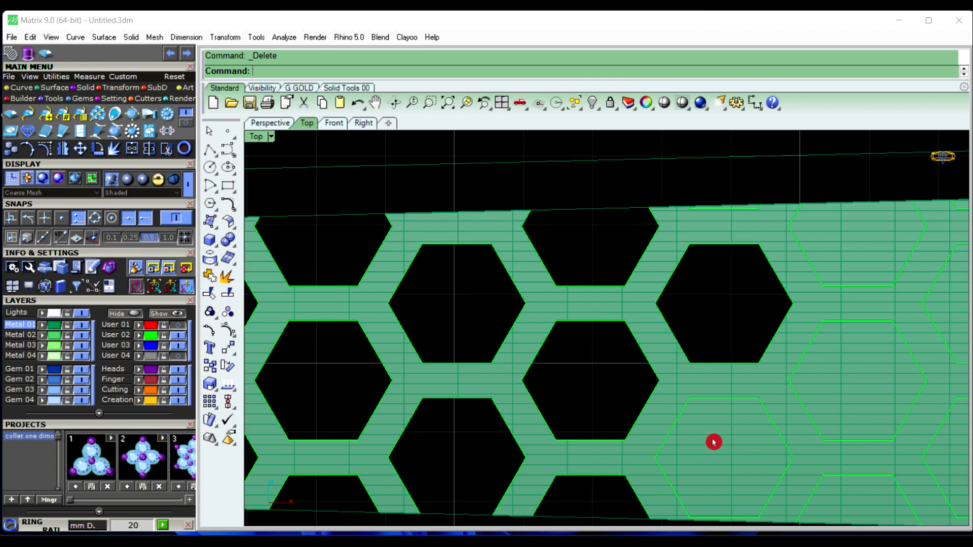
{"action": "left_click", "coordinate": [700, 437]}
Delete the lower-right hexagon piece and zoom around the strip to find leftovers.
{"action": "key", "text": "Delete"}
{"action": "scroll", "coordinate": [721, 382], "scroll_direction": "down", "scroll_amount": 2}
{"action": "scroll", "coordinate": [552, 339], "scroll_direction": "down", "scroll_amount": 1}
{"action": "scroll", "coordinate": [489, 256], "scroll_direction": "up", "scroll_amount": 3}
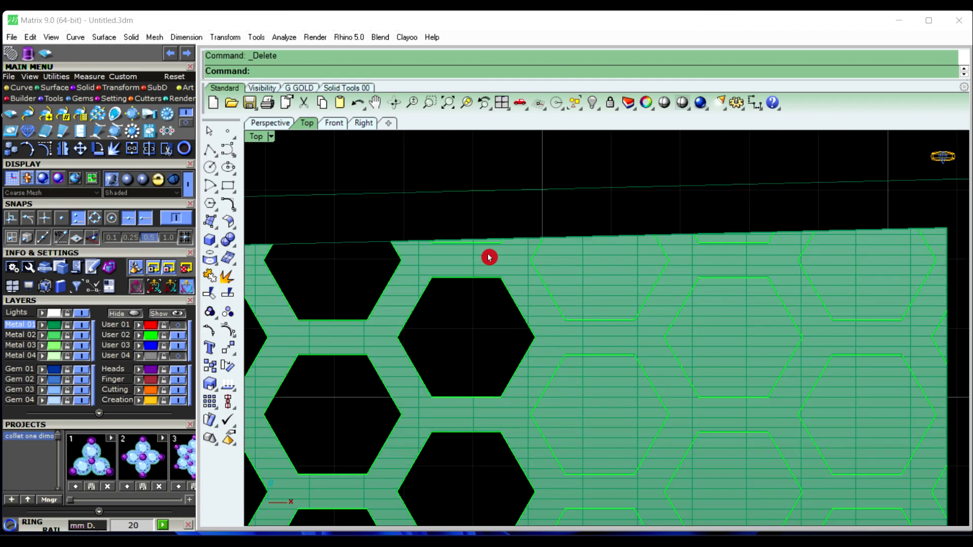
{"action": "scroll", "coordinate": [479, 242], "scroll_direction": "up", "scroll_amount": 2}
{"action": "scroll", "coordinate": [474, 234], "scroll_direction": "up", "scroll_amount": 3}
{"action": "scroll", "coordinate": [480, 231], "scroll_direction": "down", "scroll_amount": 1}
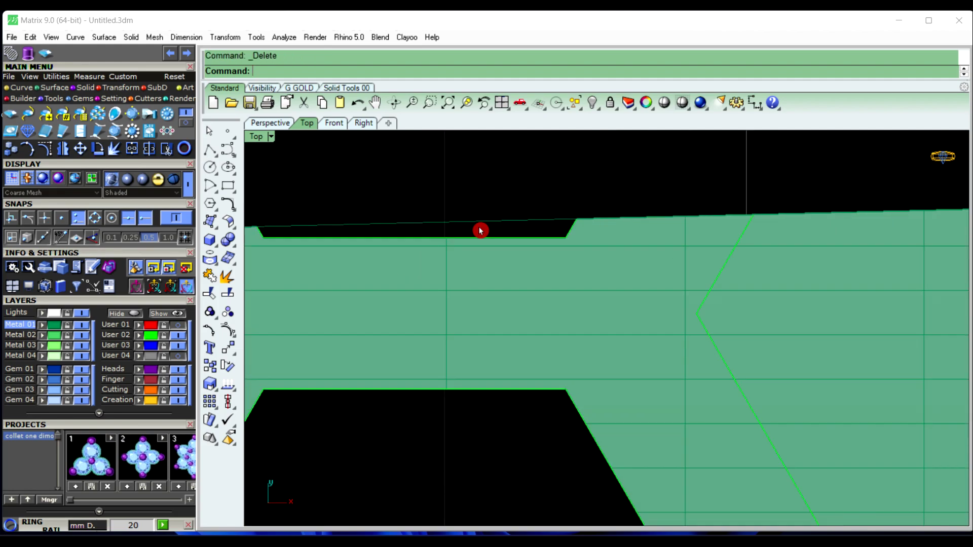
{"action": "scroll", "coordinate": [480, 230], "scroll_direction": "down", "scroll_amount": 3}
{"action": "scroll", "coordinate": [479, 230], "scroll_direction": "down", "scroll_amount": 2}
{"action": "scroll", "coordinate": [521, 275], "scroll_direction": "down", "scroll_amount": 2}
{"action": "scroll", "coordinate": [515, 292], "scroll_direction": "down", "scroll_amount": 1}
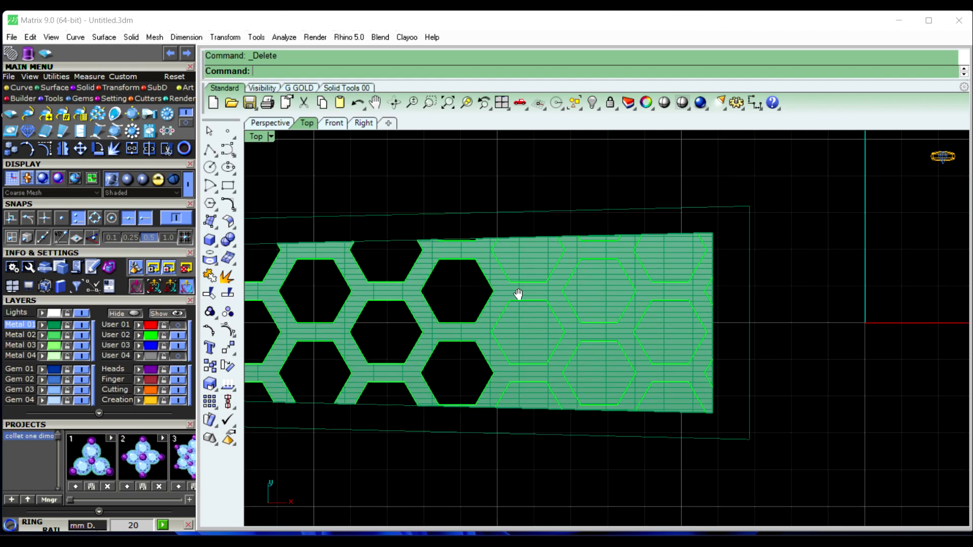
{"action": "scroll", "coordinate": [467, 376], "scroll_direction": "up", "scroll_amount": 3}
{"action": "scroll", "coordinate": [467, 409], "scroll_direction": "up", "scroll_amount": 3}
{"action": "scroll", "coordinate": [467, 422], "scroll_direction": "up", "scroll_amount": 2}
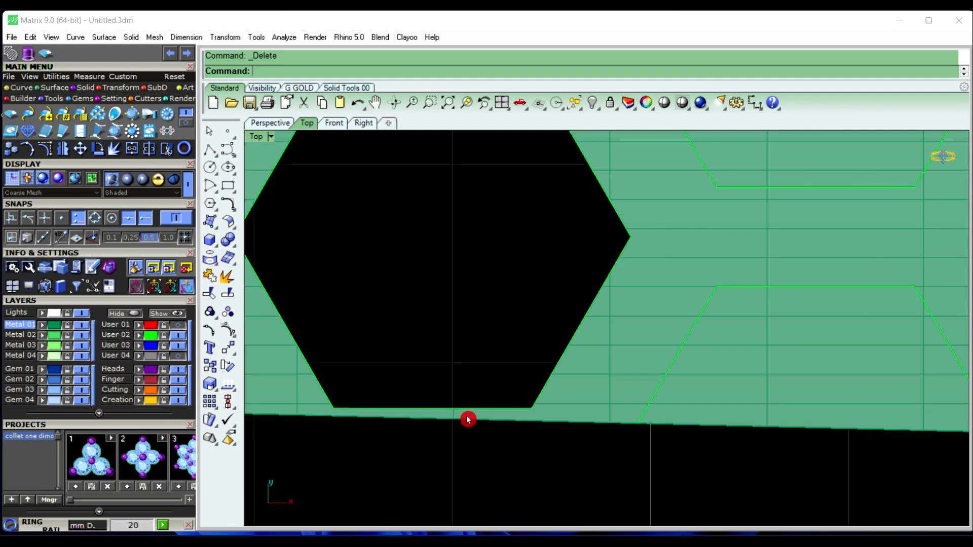
Delete the edge trapezoid surface, not its curve, and another hexagon piece.
{"action": "left_click", "coordinate": [484, 419]}
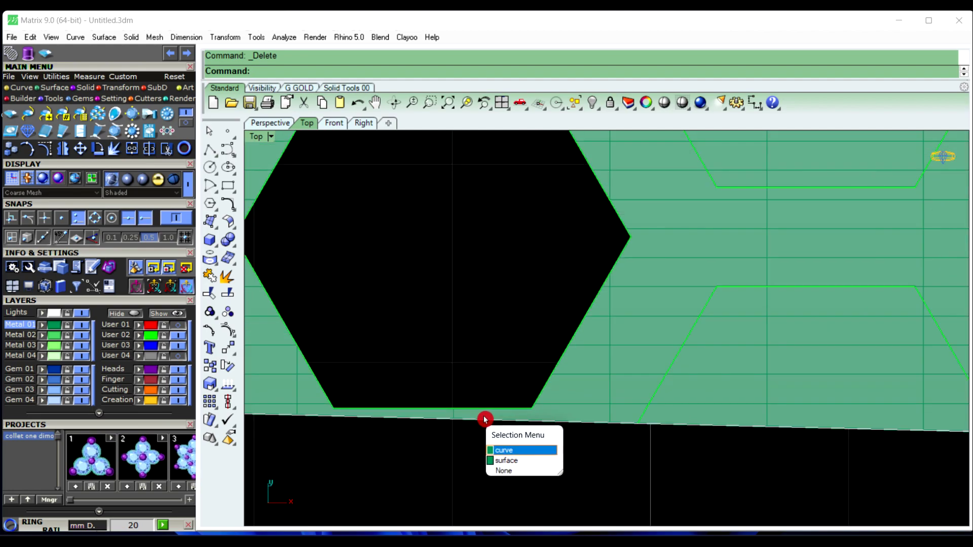
{"action": "left_click", "coordinate": [515, 461]}
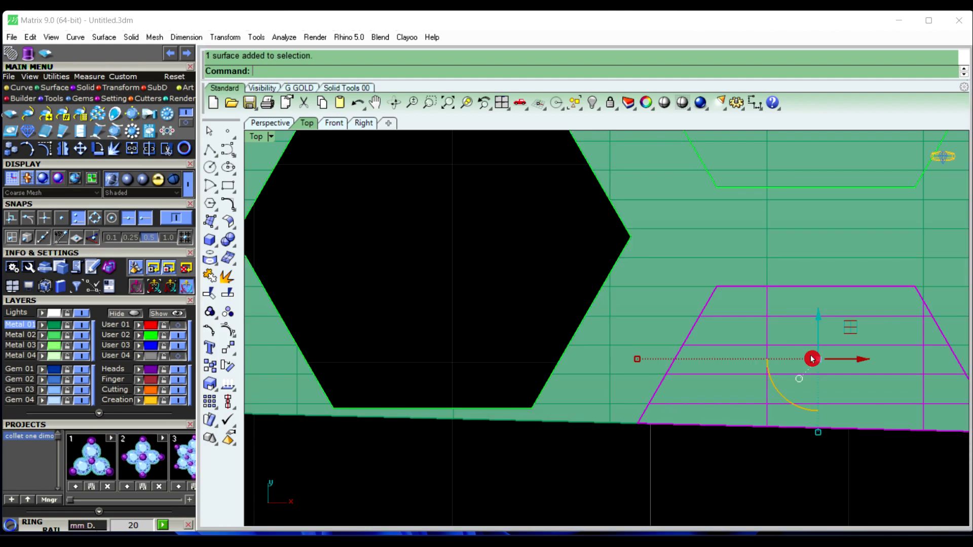
{"action": "key", "text": "Delete"}
{"action": "scroll", "coordinate": [506, 392], "scroll_direction": "down", "scroll_amount": 3}
{"action": "left_click", "coordinate": [568, 312]}
{"action": "key", "text": "Delete"}
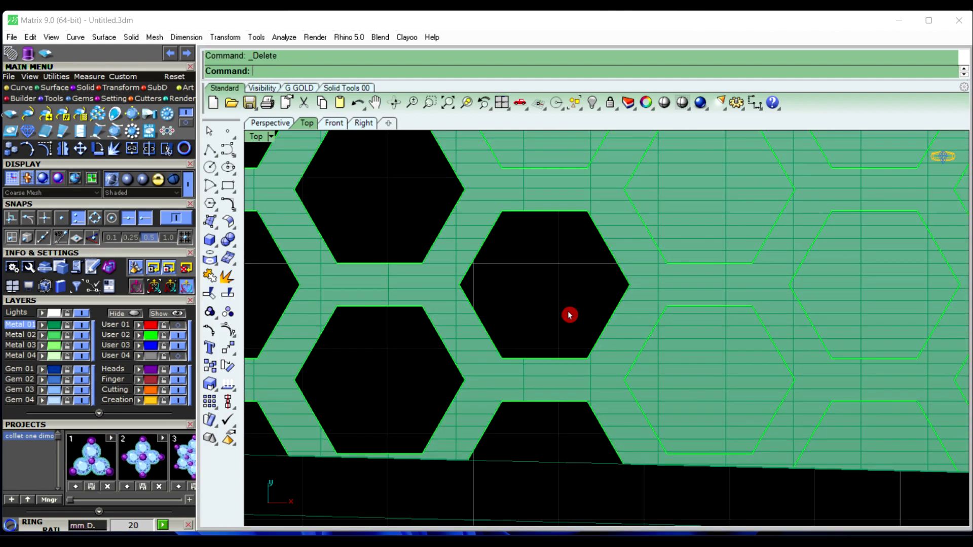
Remove two leftover hexagon fills and the top-edge trapezoid piece.
{"action": "left_click", "coordinate": [540, 226]}
{"action": "key", "text": "Delete"}
{"action": "left_click", "coordinate": [724, 309]}
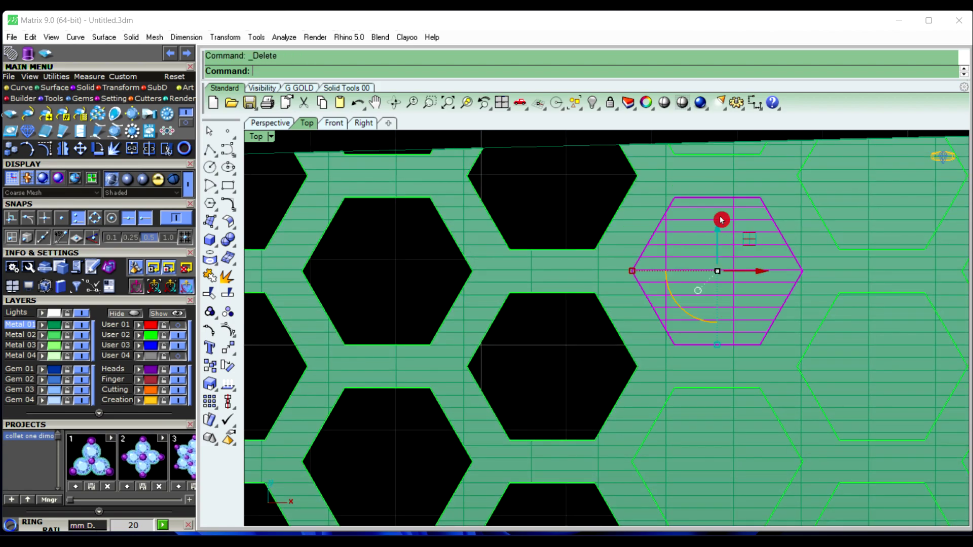
{"action": "key", "text": "Delete"}
{"action": "scroll", "coordinate": [684, 259], "scroll_direction": "down", "scroll_amount": 1}
{"action": "scroll", "coordinate": [680, 269], "scroll_direction": "up", "scroll_amount": 4}
{"action": "left_click", "coordinate": [679, 274]}
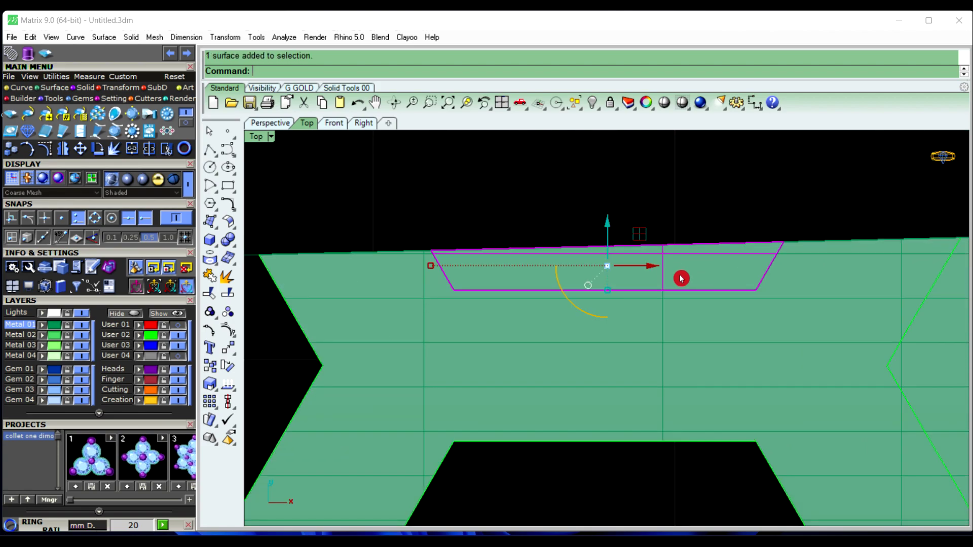
{"action": "key", "text": "Delete"}
Remove another hexagon fill, the bottom-edge trapezoid and the right-end hexagon fill.
{"action": "scroll", "coordinate": [643, 317], "scroll_direction": "down", "scroll_amount": 2}
{"action": "scroll", "coordinate": [624, 215], "scroll_direction": "down", "scroll_amount": 2}
{"action": "scroll", "coordinate": [627, 304], "scroll_direction": "up", "scroll_amount": 1}
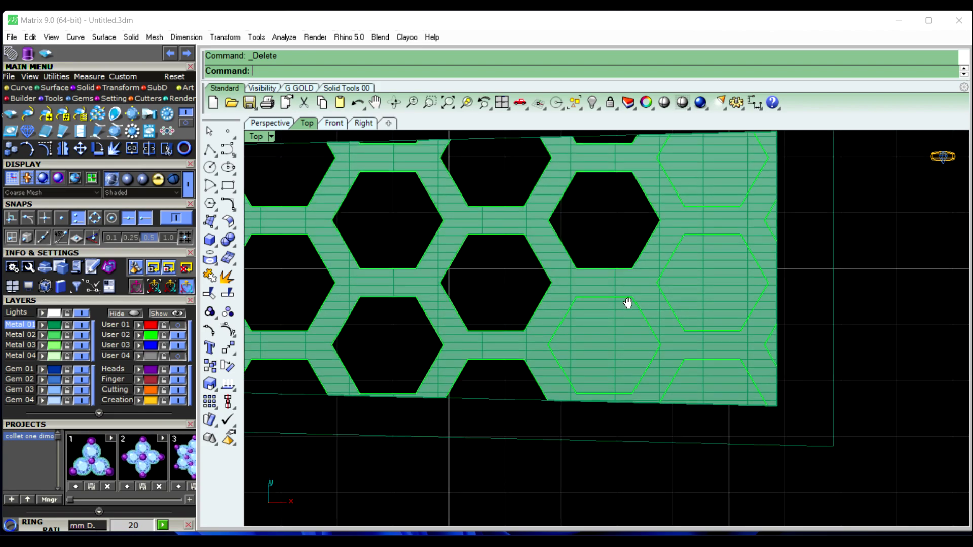
{"action": "scroll", "coordinate": [608, 353], "scroll_direction": "up", "scroll_amount": 3}
{"action": "left_click", "coordinate": [608, 353]}
{"action": "key", "text": "Delete"}
{"action": "scroll", "coordinate": [628, 351], "scroll_direction": "down", "scroll_amount": 3}
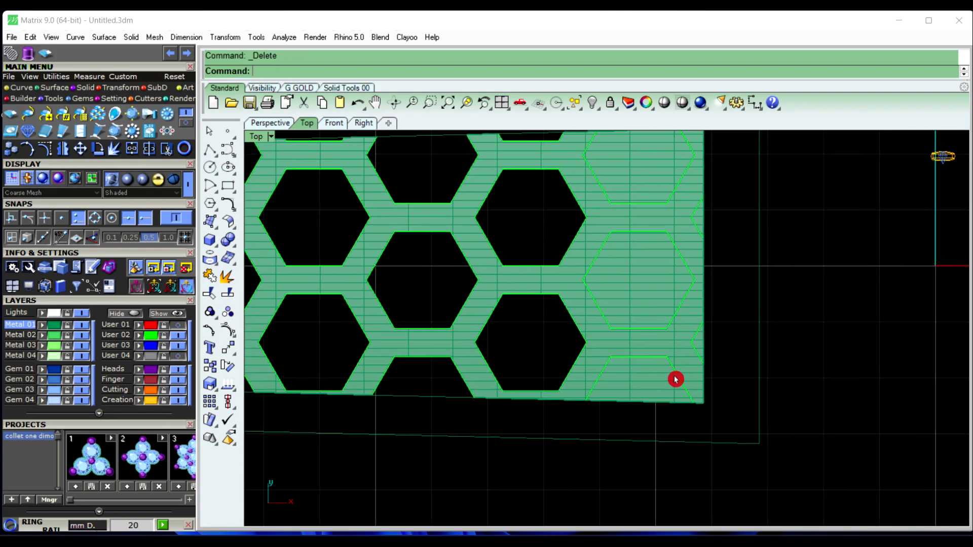
{"action": "scroll", "coordinate": [645, 388], "scroll_direction": "up", "scroll_amount": 2}
{"action": "left_click", "coordinate": [645, 388]}
{"action": "key", "text": "Delete"}
{"action": "left_click", "coordinate": [640, 258]}
{"action": "key", "text": "Delete"}
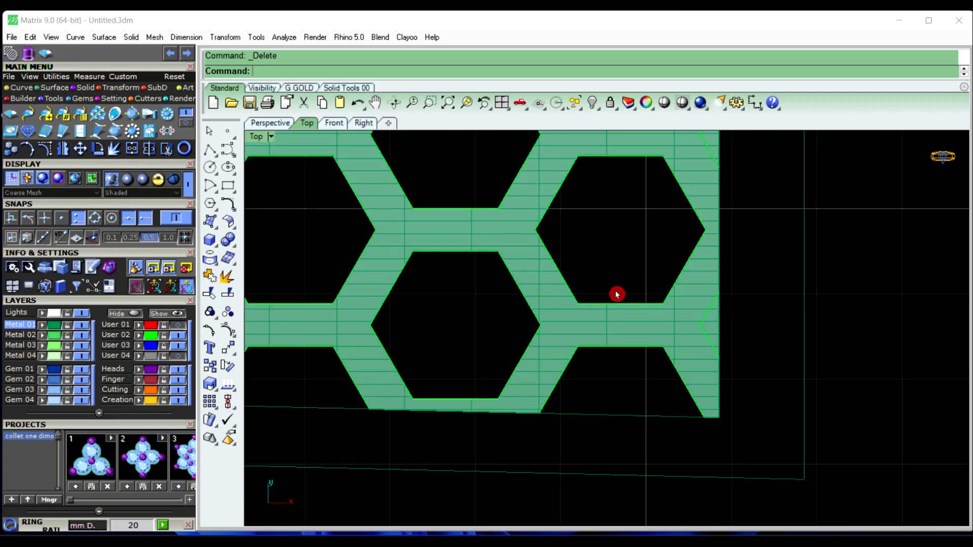
Remove the top-right hexagon fill and right-end sliver, then zoom out over the strip.
{"action": "scroll", "coordinate": [612, 324], "scroll_direction": "down", "scroll_amount": 2}
{"action": "scroll", "coordinate": [599, 230], "scroll_direction": "up", "scroll_amount": 2}
{"action": "left_click", "coordinate": [600, 230]}
{"action": "key", "text": "Delete"}
{"action": "scroll", "coordinate": [636, 267], "scroll_direction": "up", "scroll_amount": 4}
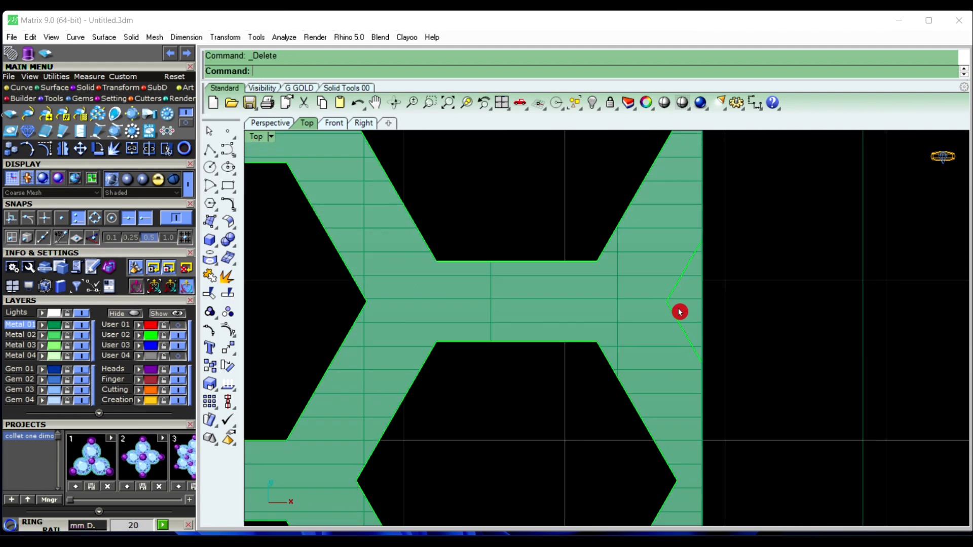
{"action": "scroll", "coordinate": [645, 272], "scroll_direction": "down", "scroll_amount": 1}
{"action": "scroll", "coordinate": [654, 235], "scroll_direction": "down", "scroll_amount": 2}
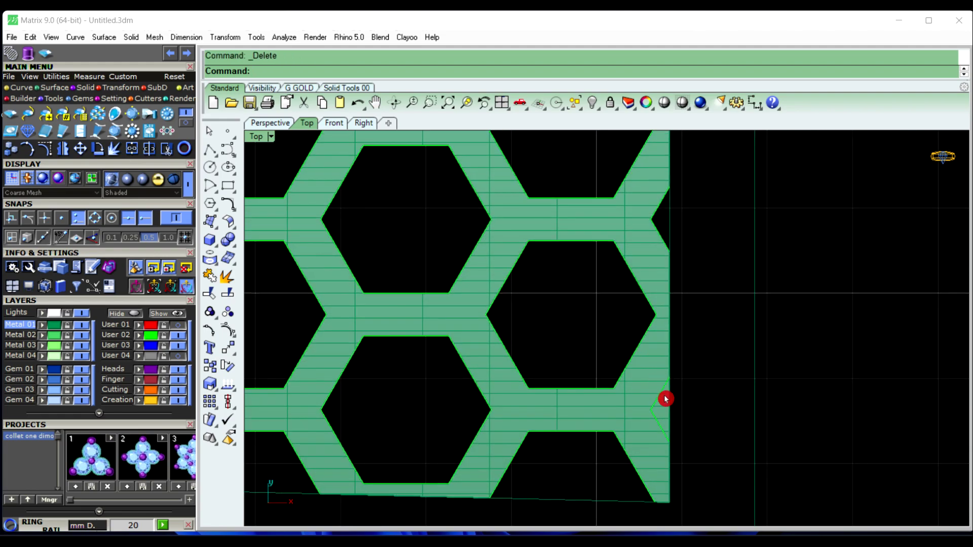
{"action": "scroll", "coordinate": [664, 425], "scroll_direction": "up", "scroll_amount": 3}
{"action": "left_click", "coordinate": [664, 426]}
{"action": "key", "text": "Delete"}
{"action": "scroll", "coordinate": [712, 343], "scroll_direction": "down", "scroll_amount": 2}
{"action": "scroll", "coordinate": [711, 341], "scroll_direction": "down", "scroll_amount": 2}
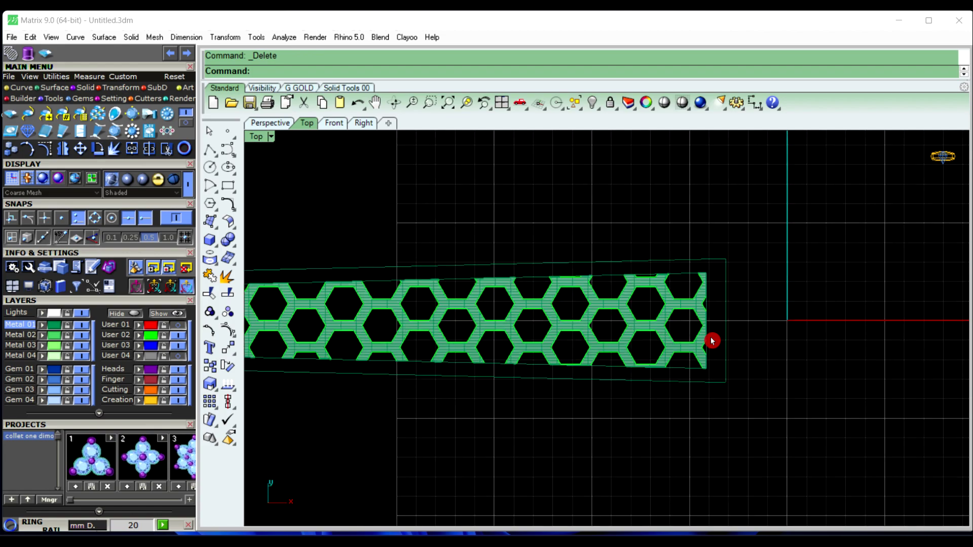
{"action": "right_click_drag", "start_coordinate": [721, 322], "coordinate": [729, 315]}
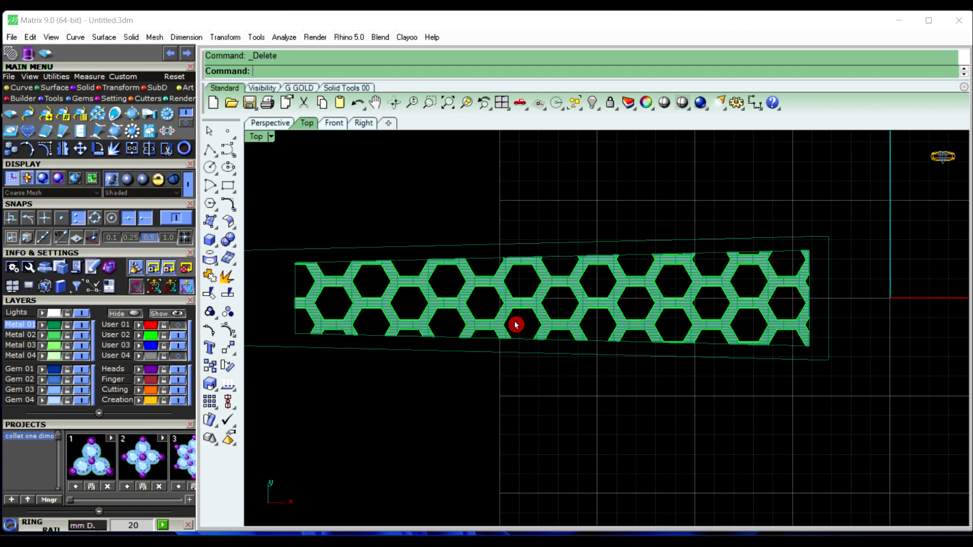
{"action": "mouse_move", "coordinate": [516, 325]}
{"action": "right_mouse_down"}
{"action": "mouse_move", "coordinate": [550, 330]}
{"action": "mouse_move", "coordinate": [458, 375]}
{"action": "mouse_move", "coordinate": [432, 352]}
{"action": "right_mouse_up"}
{"action": "left_click", "coordinate": [273, 125]}
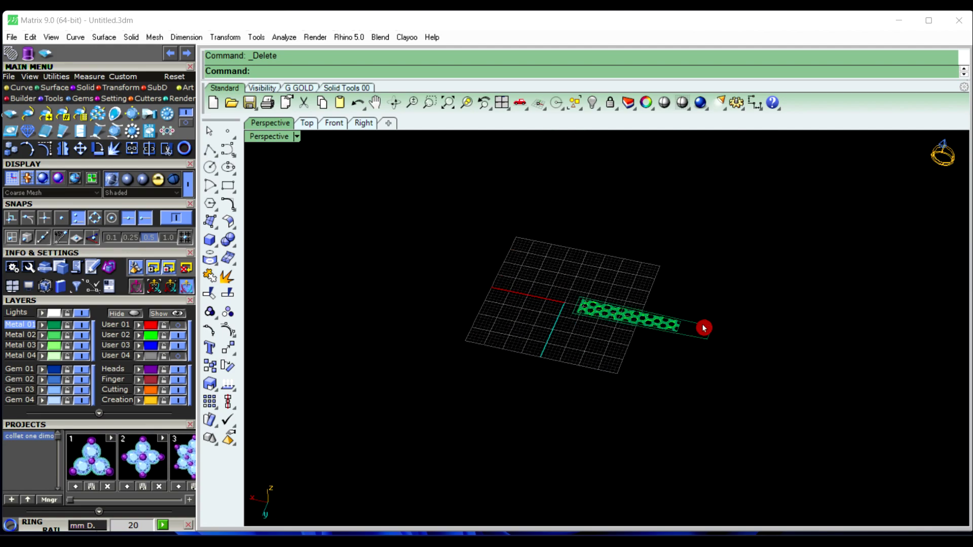
{"action": "mouse_move", "coordinate": [706, 414]}
{"action": "right_mouse_down"}
{"action": "mouse_move", "coordinate": [591, 459]}
{"action": "mouse_move", "coordinate": [619, 407]}
{"action": "mouse_move", "coordinate": [606, 326]}
{"action": "right_mouse_up"}
{"action": "scroll", "coordinate": [615, 336], "scroll_direction": "up", "scroll_amount": 3}
{"action": "scroll", "coordinate": [679, 330], "scroll_direction": "down", "scroll_amount": 2}
{"action": "scroll", "coordinate": [583, 333], "scroll_direction": "up", "scroll_amount": 4}
{"action": "scroll", "coordinate": [598, 345], "scroll_direction": "up", "scroll_amount": 2}
{"action": "left_click", "coordinate": [599, 317]}
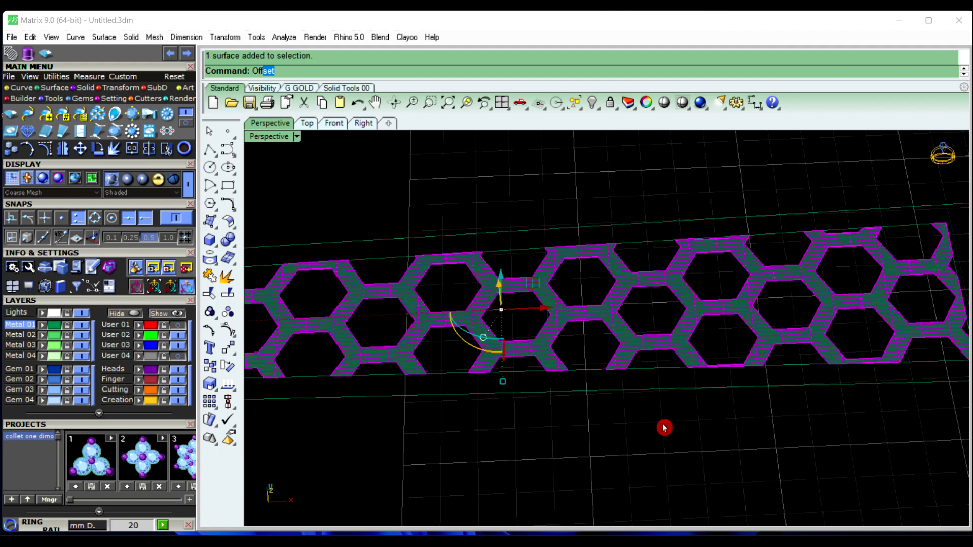
{"action": "left_click", "coordinate": [286, 114]}
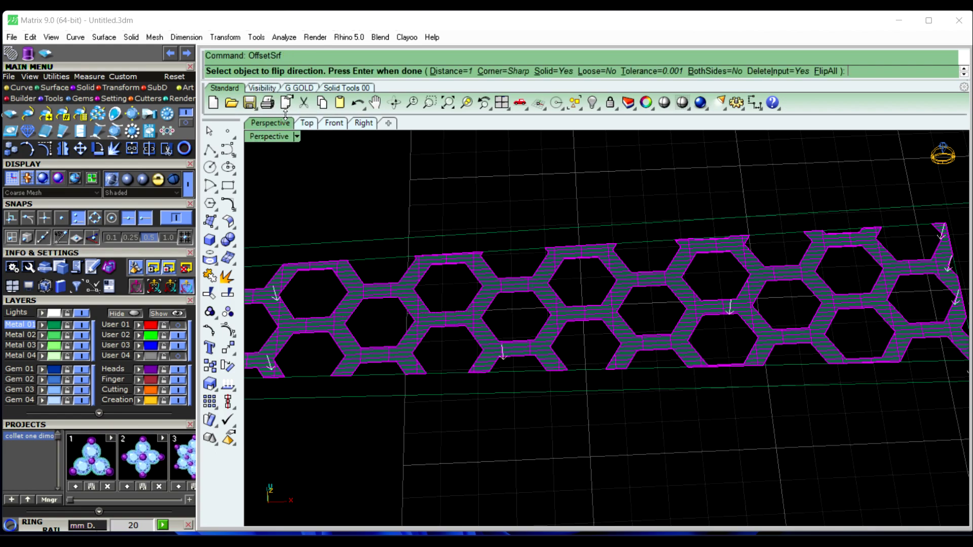
{"action": "mouse_move", "coordinate": [568, 350]}
{"action": "right_mouse_down"}
{"action": "mouse_move", "coordinate": [617, 330]}
{"action": "mouse_move", "coordinate": [647, 359]}
{"action": "mouse_move", "coordinate": [637, 356]}
{"action": "right_mouse_up"}
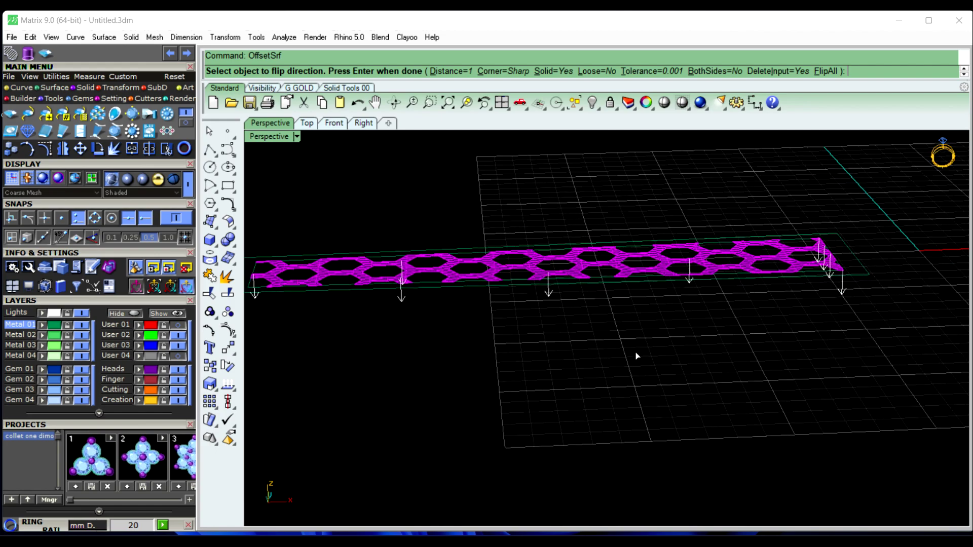
{"action": "type", "text": "1"}
{"action": "key", "text": "Return"}
{"action": "right_click", "coordinate": [599, 330]}
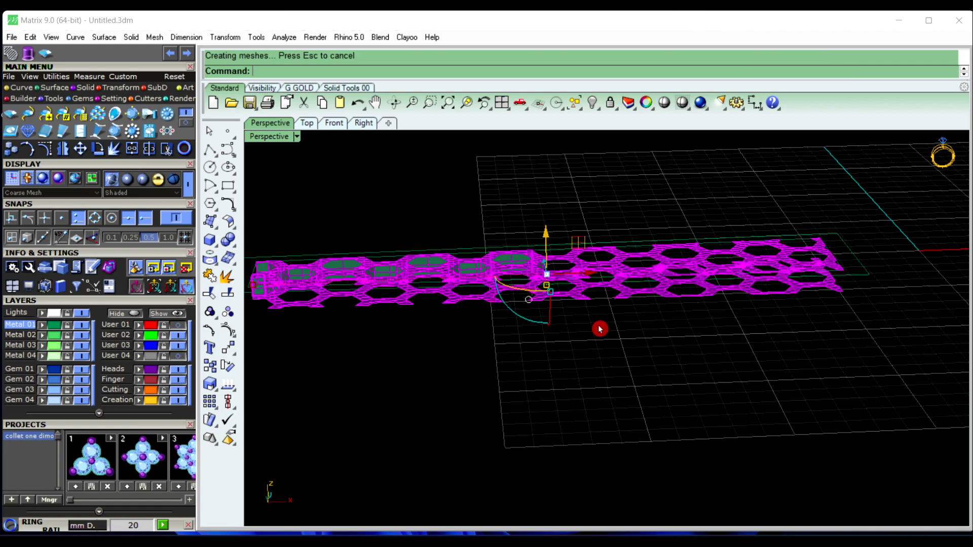
{"action": "left_click", "coordinate": [599, 329]}
{"action": "mouse_move", "coordinate": [583, 373]}
{"action": "right_mouse_down"}
{"action": "mouse_move", "coordinate": [649, 335]}
{"action": "mouse_move", "coordinate": [616, 327]}
{"action": "mouse_move", "coordinate": [466, 386]}
{"action": "mouse_move", "coordinate": [517, 360]}
{"action": "mouse_move", "coordinate": [520, 315]}
{"action": "mouse_move", "coordinate": [474, 360]}
{"action": "mouse_move", "coordinate": [573, 289]}
{"action": "mouse_move", "coordinate": [595, 335]}
{"action": "right_mouse_up"}
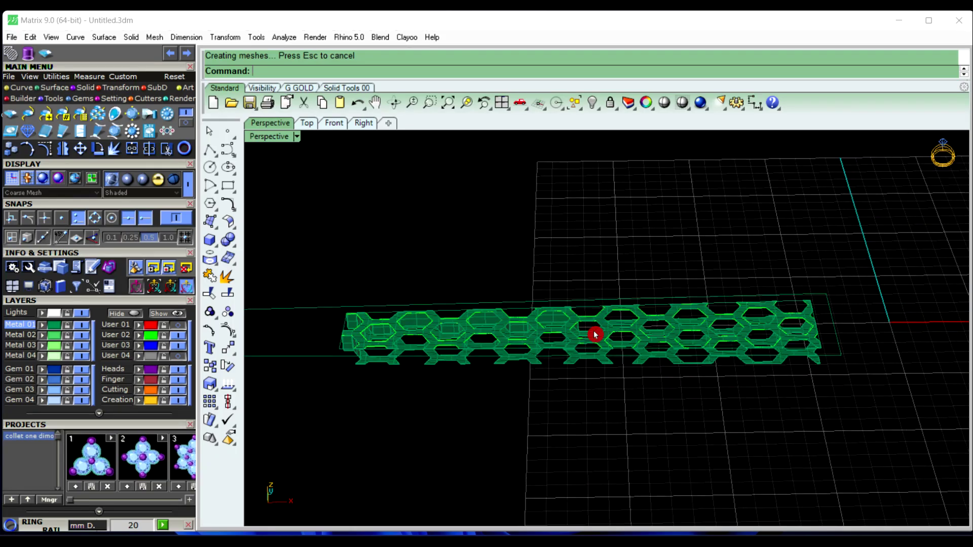
{"action": "key", "text": "ctrl+z"}
{"action": "left_click", "coordinate": [685, 417]}
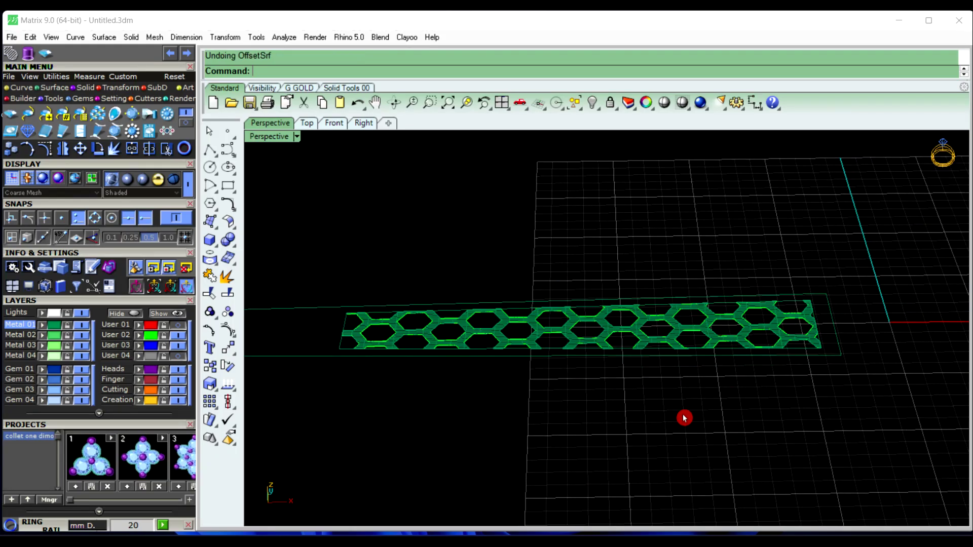
{"action": "scroll", "coordinate": [595, 326], "scroll_direction": "up", "scroll_amount": 2}
Extrude the hexagon strip surface straight by -1 into a solid honeycomb band.
{"action": "scroll", "coordinate": [595, 330], "scroll_direction": "up", "scroll_amount": 2}
{"action": "left_click", "coordinate": [596, 330]}
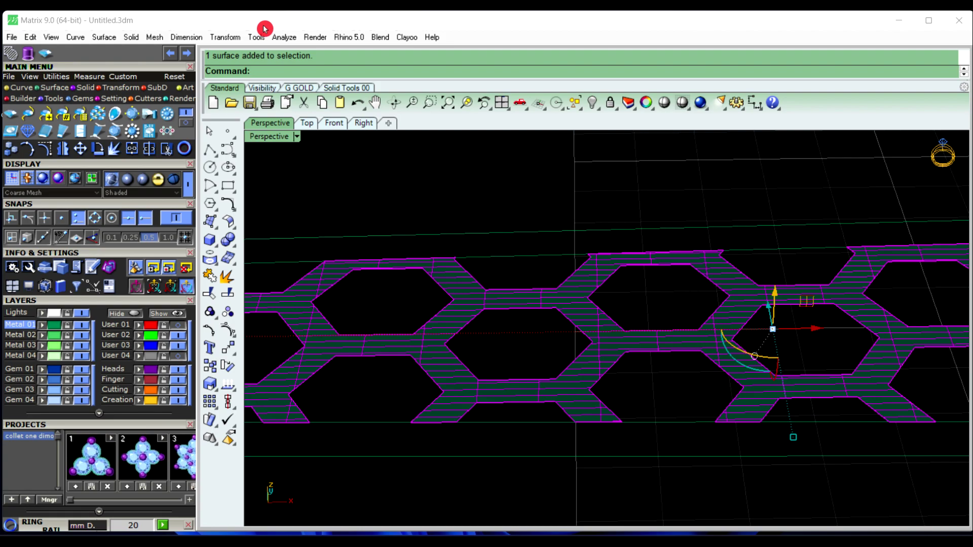
{"action": "left_click", "coordinate": [131, 37]}
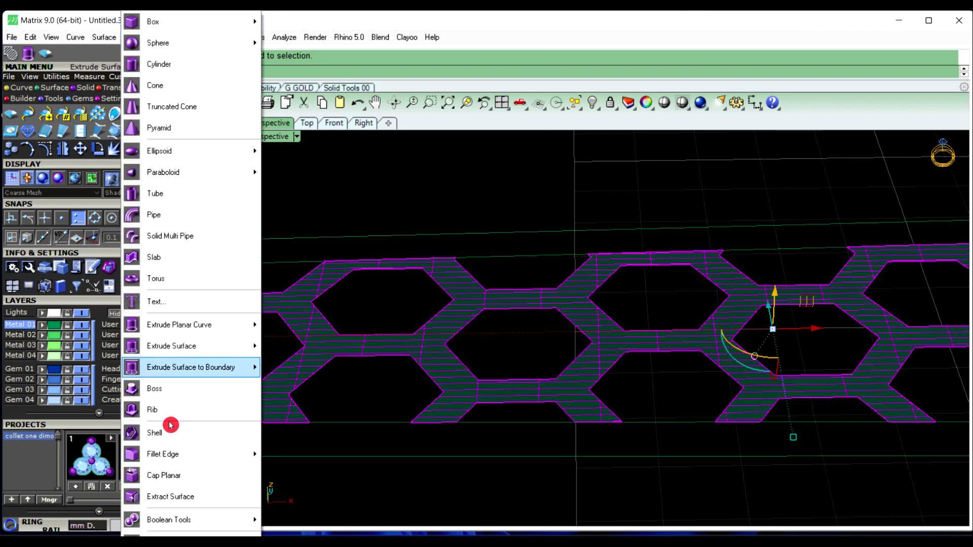
{"action": "mouse_move", "coordinate": [172, 346]}
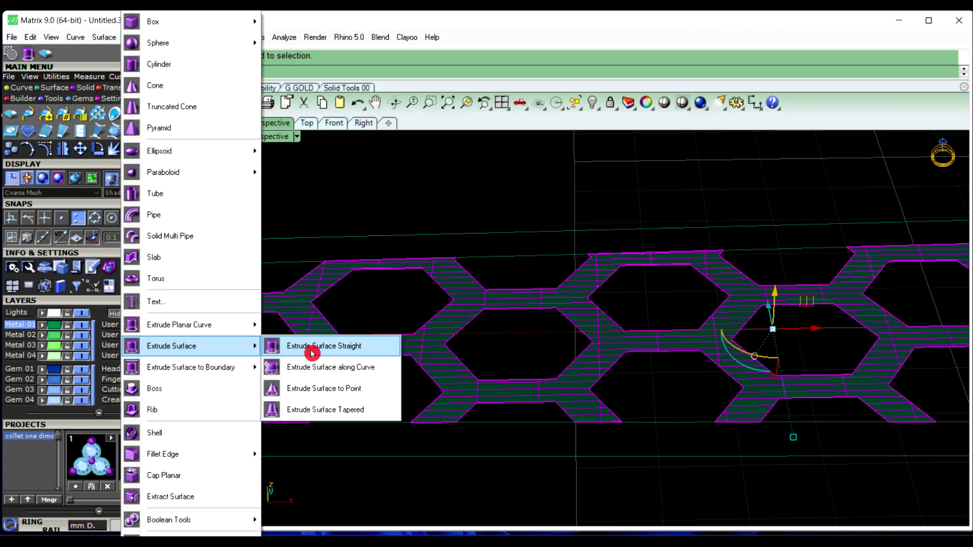
{"action": "left_click", "coordinate": [312, 345]}
{"action": "scroll", "coordinate": [721, 332], "scroll_direction": "down", "scroll_amount": 3}
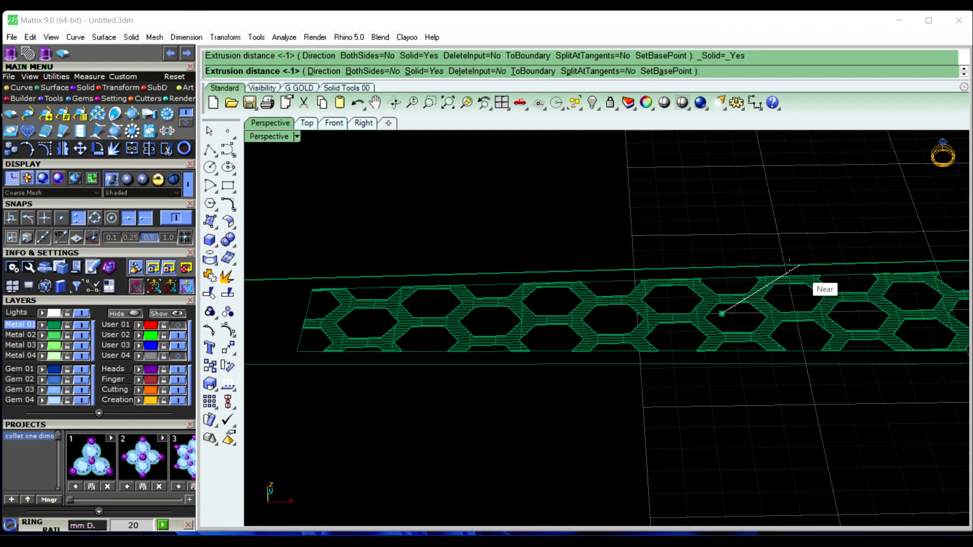
{"action": "right_click_drag", "start_coordinate": [798, 265], "coordinate": [609, 386]}
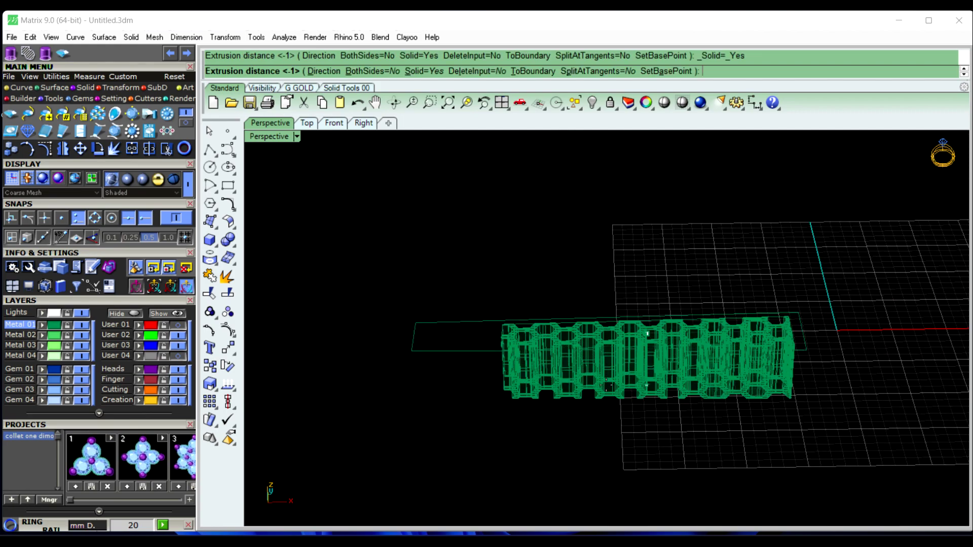
{"action": "type", "text": "-1"}
{"action": "key", "text": "Return"}
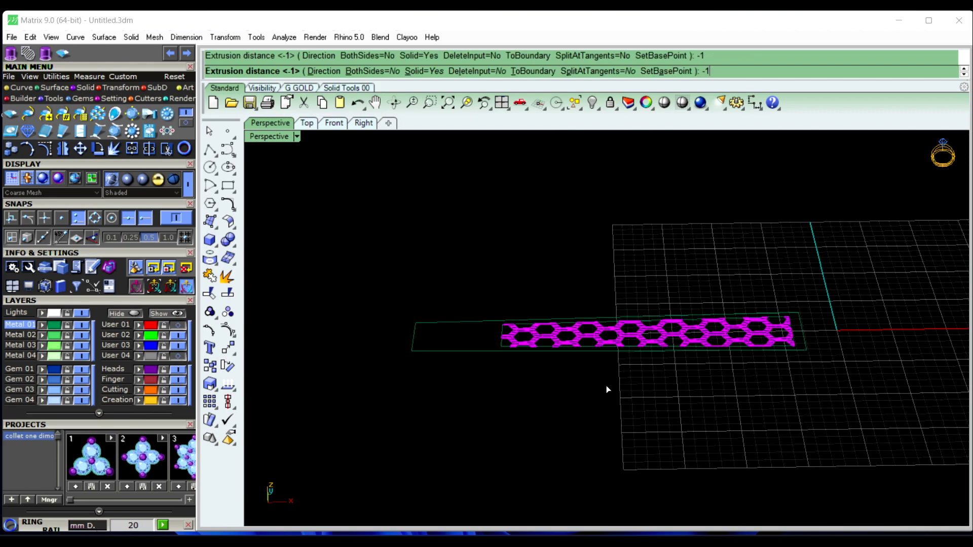
{"action": "right_click", "coordinate": [607, 389]}
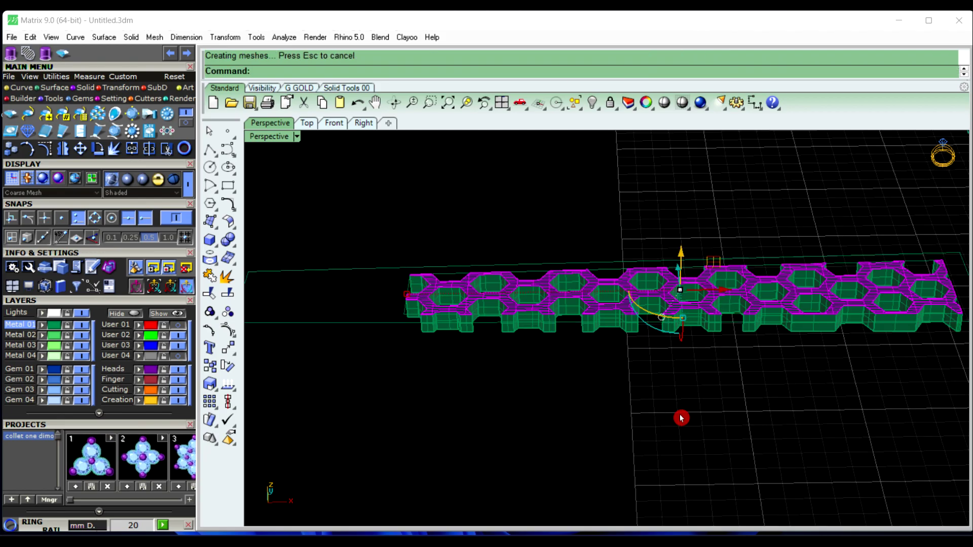
Delete the leftover flat surface overlapping the new solid.
{"action": "mouse_move", "coordinate": [680, 417]}
{"action": "right_mouse_down"}
{"action": "mouse_move", "coordinate": [617, 258]}
{"action": "mouse_move", "coordinate": [613, 445]}
{"action": "right_mouse_up"}
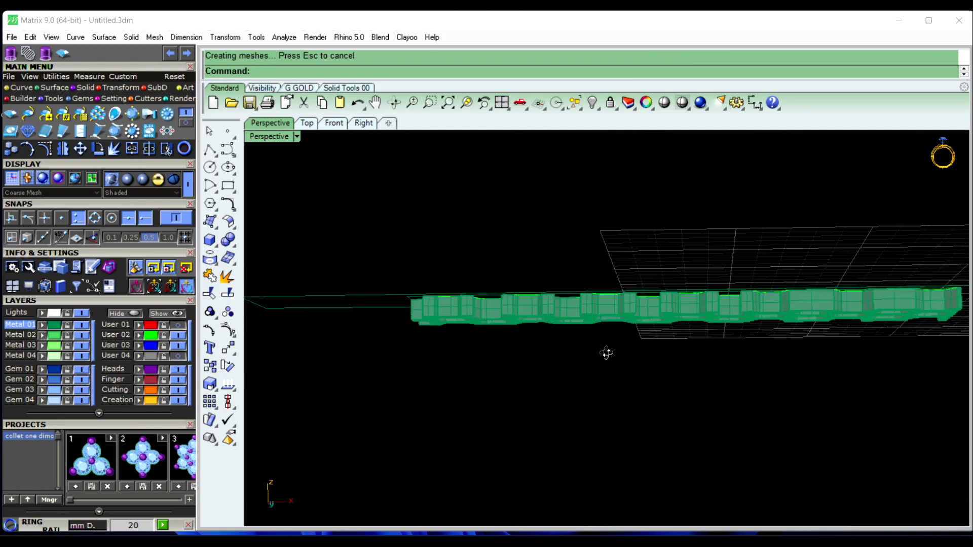
{"action": "scroll", "coordinate": [725, 296], "scroll_direction": "up", "scroll_amount": 3}
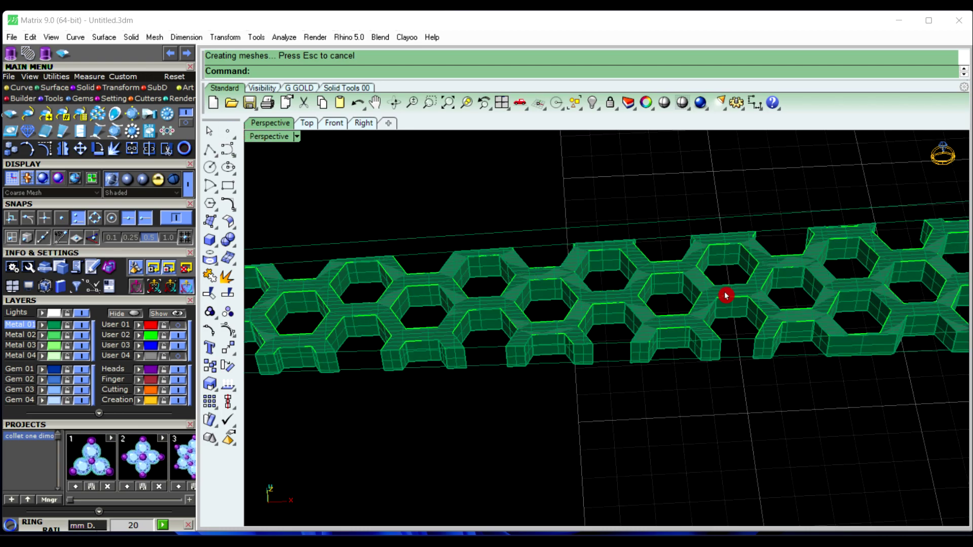
{"action": "scroll", "coordinate": [650, 312], "scroll_direction": "up", "scroll_amount": 5}
{"action": "left_click", "coordinate": [690, 299]}
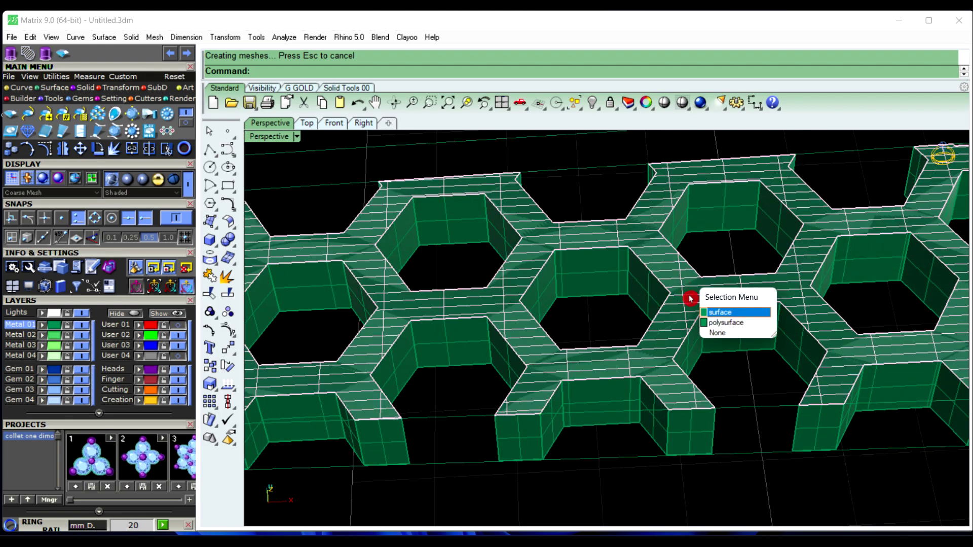
{"action": "left_click", "coordinate": [713, 316]}
{"action": "key", "text": "Delete"}
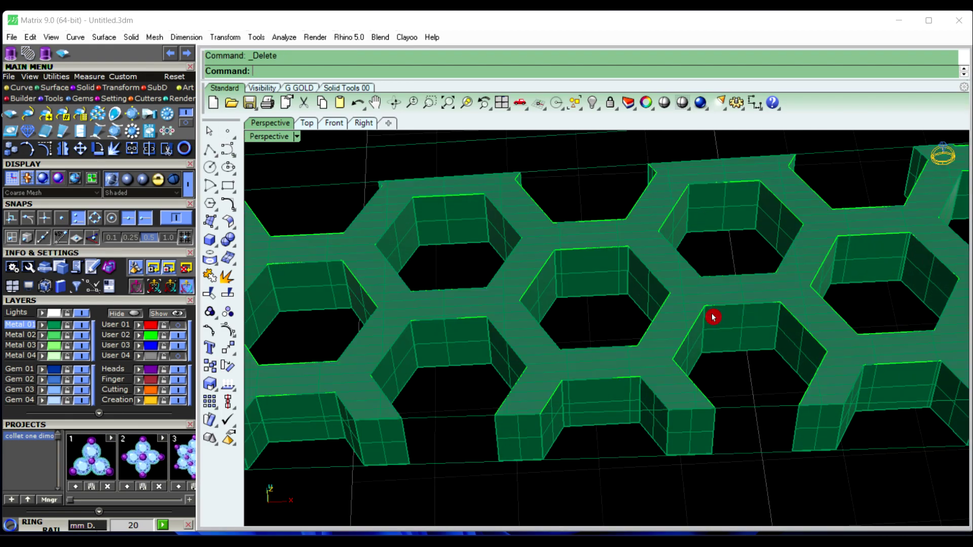
Orbit around the perforated band to check it from low and oblique angles.
{"action": "scroll", "coordinate": [713, 314], "scroll_direction": "down", "scroll_amount": 2}
{"action": "mouse_move", "coordinate": [712, 314]}
{"action": "right_mouse_down"}
{"action": "mouse_move", "coordinate": [732, 365]}
{"action": "mouse_move", "coordinate": [626, 302]}
{"action": "mouse_move", "coordinate": [597, 352]}
{"action": "mouse_move", "coordinate": [652, 391]}
{"action": "right_mouse_up"}
{"action": "scroll", "coordinate": [589, 348], "scroll_direction": "down", "scroll_amount": 2}
{"action": "scroll", "coordinate": [615, 343], "scroll_direction": "up", "scroll_amount": 1}
{"action": "mouse_move", "coordinate": [615, 343]}
{"action": "right_mouse_down"}
{"action": "mouse_move", "coordinate": [642, 374]}
{"action": "mouse_move", "coordinate": [634, 370]}
{"action": "mouse_move", "coordinate": [634, 269]}
{"action": "mouse_move", "coordinate": [849, 282]}
{"action": "mouse_move", "coordinate": [634, 325]}
{"action": "mouse_move", "coordinate": [614, 365]}
{"action": "right_mouse_up"}
{"action": "scroll", "coordinate": [586, 306], "scroll_direction": "down", "scroll_amount": 2}
{"action": "mouse_move", "coordinate": [586, 306]}
{"action": "right_mouse_down"}
{"action": "mouse_move", "coordinate": [613, 278]}
{"action": "mouse_move", "coordinate": [587, 321]}
{"action": "mouse_move", "coordinate": [602, 372]}
{"action": "right_mouse_up"}
{"action": "type", "text": "SE"}
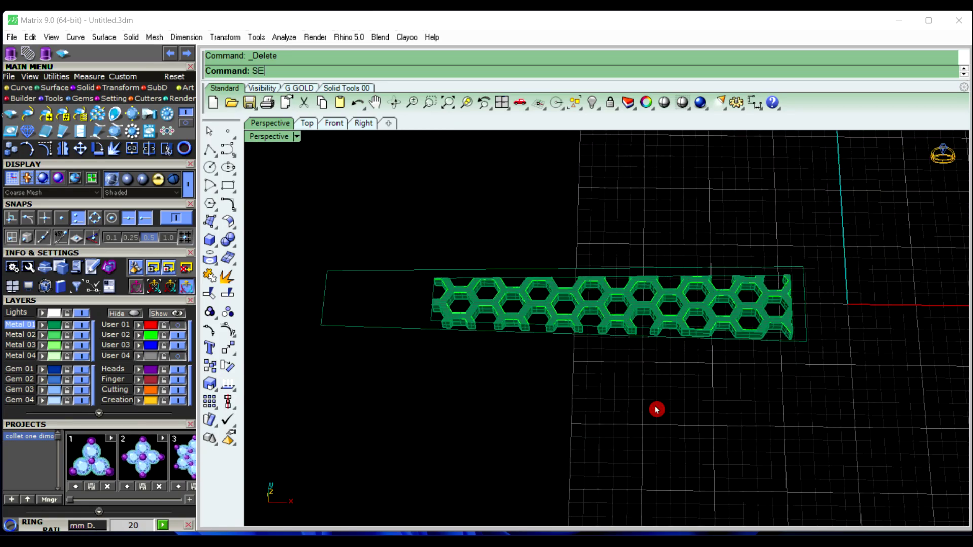
Select all 184 leftover curves and delete them, leaving only the honeycomb band.
{"action": "type", "text": "l"}
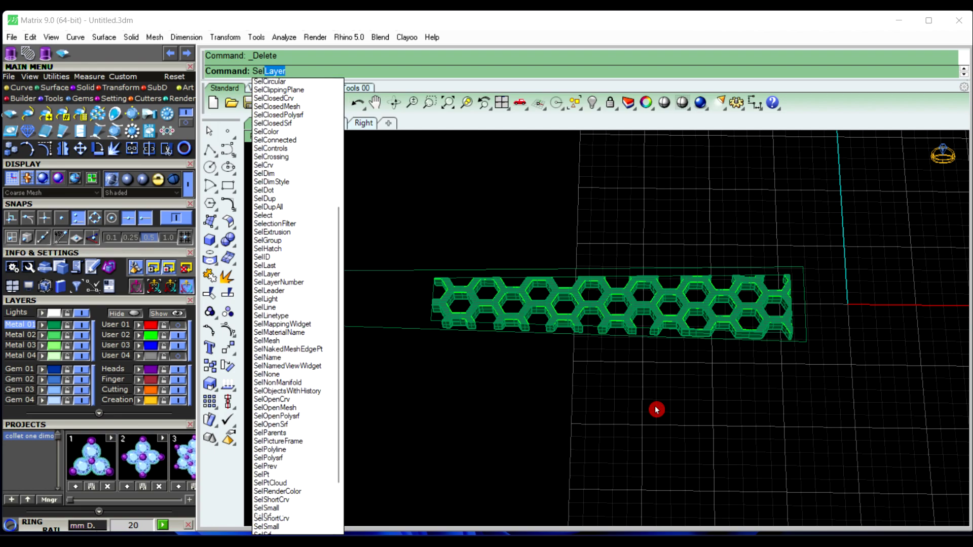
{"action": "type", "text": "Cu"}
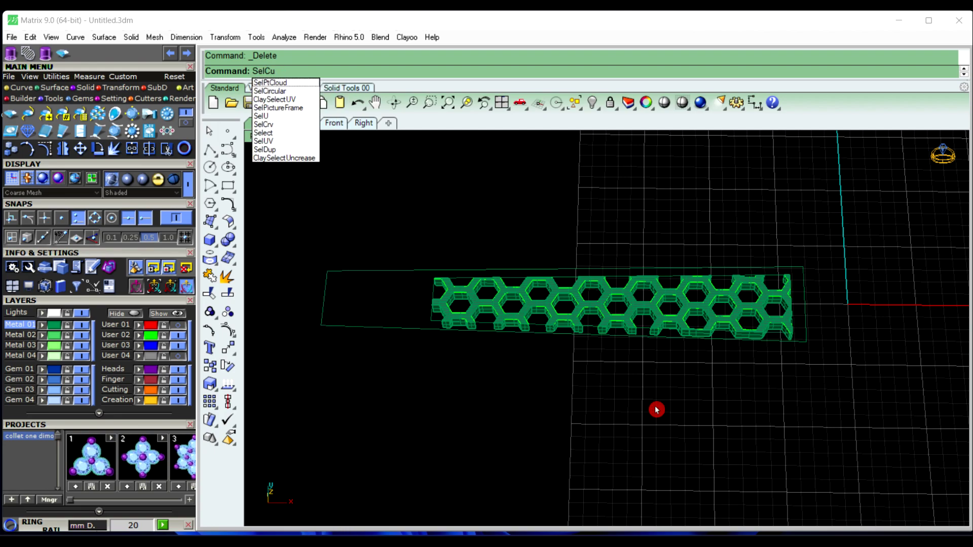
{"action": "type", "text": "r"}
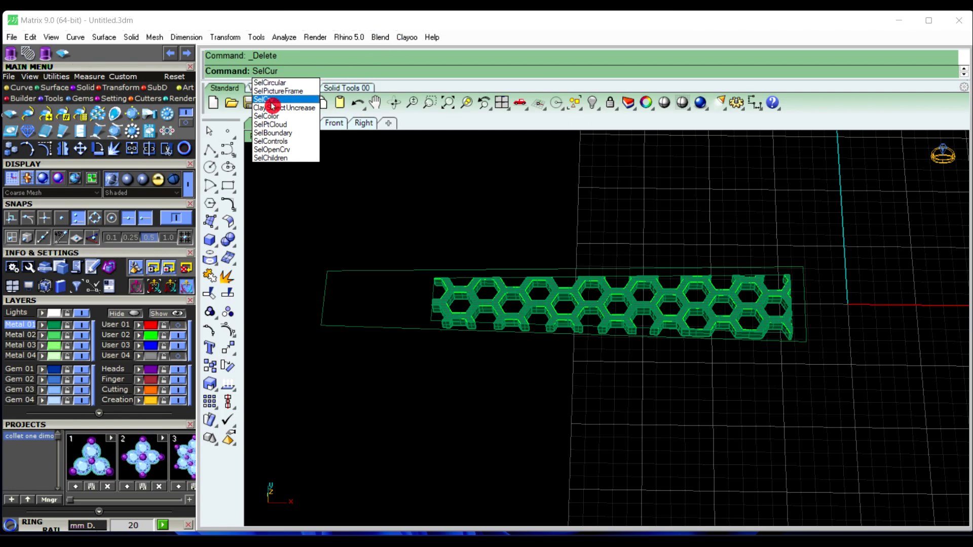
{"action": "left_click", "coordinate": [272, 99]}
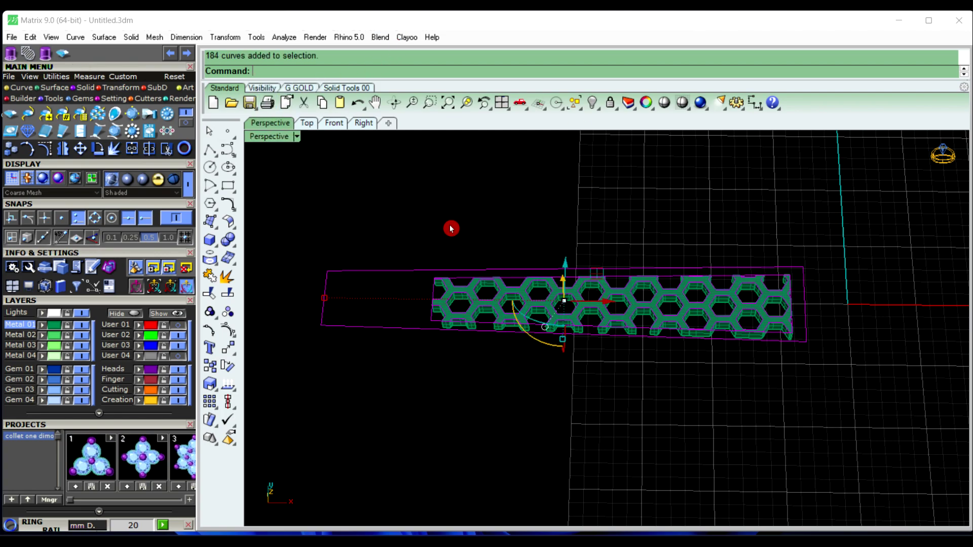
{"action": "key", "text": "Delete"}
{"action": "right_click_drag", "start_coordinate": [451, 228], "coordinate": [501, 319]}
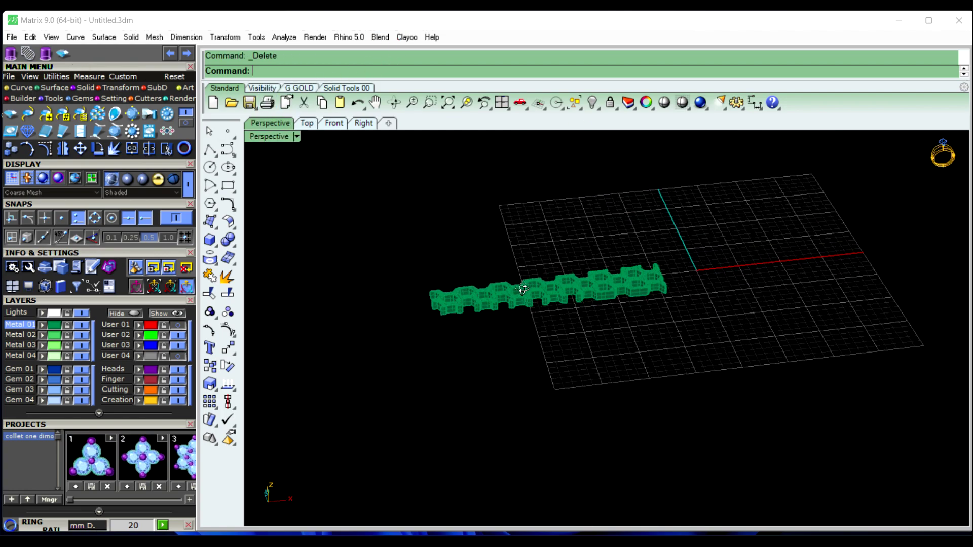
{"action": "left_click", "coordinate": [599, 112]}
Turn on the User 01 layer and select the red bar surface.
{"action": "left_click", "coordinate": [460, 187]}
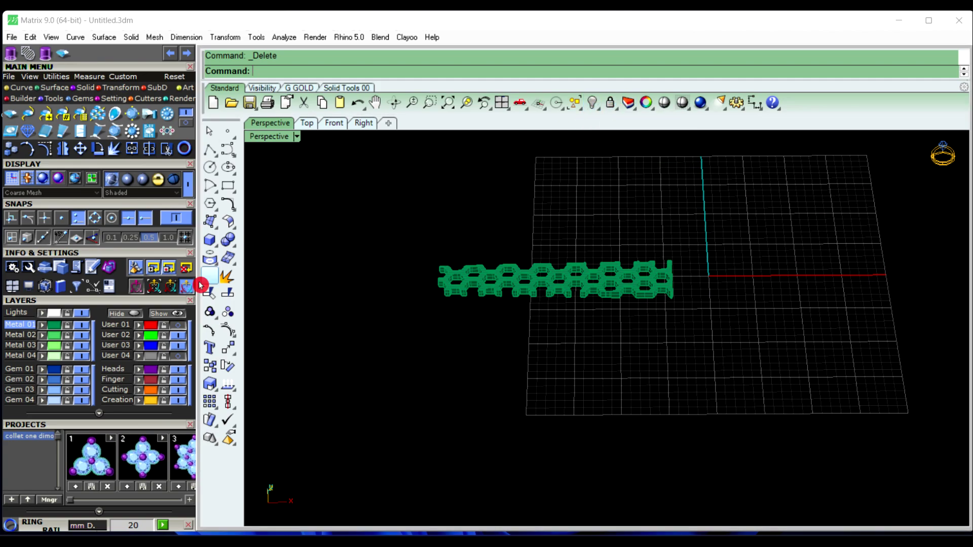
{"action": "left_click", "coordinate": [178, 325]}
{"action": "mouse_move", "coordinate": [658, 249]}
{"action": "right_mouse_down"}
{"action": "mouse_move", "coordinate": [649, 300]}
{"action": "mouse_move", "coordinate": [478, 273]}
{"action": "right_mouse_up"}
{"action": "scroll", "coordinate": [478, 274], "scroll_direction": "up", "scroll_amount": 5}
{"action": "mouse_move", "coordinate": [608, 319]}
{"action": "right_mouse_down"}
{"action": "mouse_move", "coordinate": [645, 205]}
{"action": "mouse_move", "coordinate": [597, 187]}
{"action": "mouse_move", "coordinate": [637, 233]}
{"action": "right_mouse_up"}
{"action": "scroll", "coordinate": [523, 263], "scroll_direction": "up", "scroll_amount": 3}
{"action": "scroll", "coordinate": [503, 284], "scroll_direction": "up", "scroll_amount": 3}
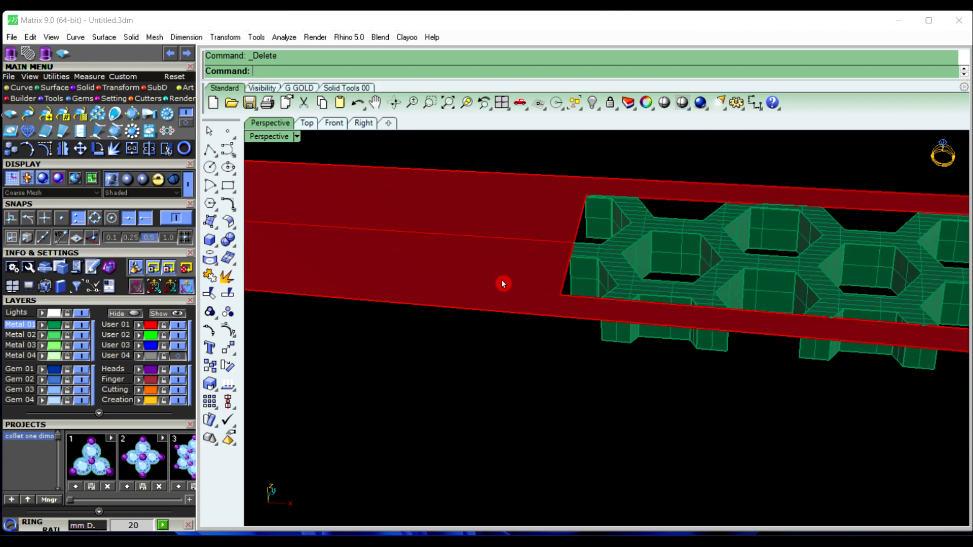
{"action": "mouse_move", "coordinate": [503, 283]}
{"action": "right_mouse_down"}
{"action": "mouse_move", "coordinate": [541, 260]}
{"action": "mouse_move", "coordinate": [512, 263]}
{"action": "right_mouse_up"}
{"action": "left_click", "coordinate": [501, 255]}
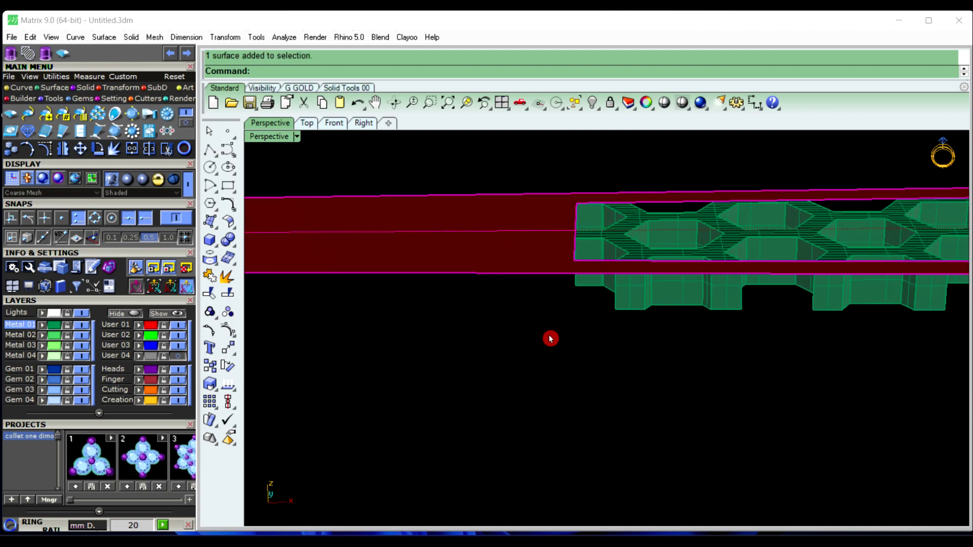
{"action": "scroll", "coordinate": [551, 338], "scroll_direction": "down", "scroll_amount": 3}
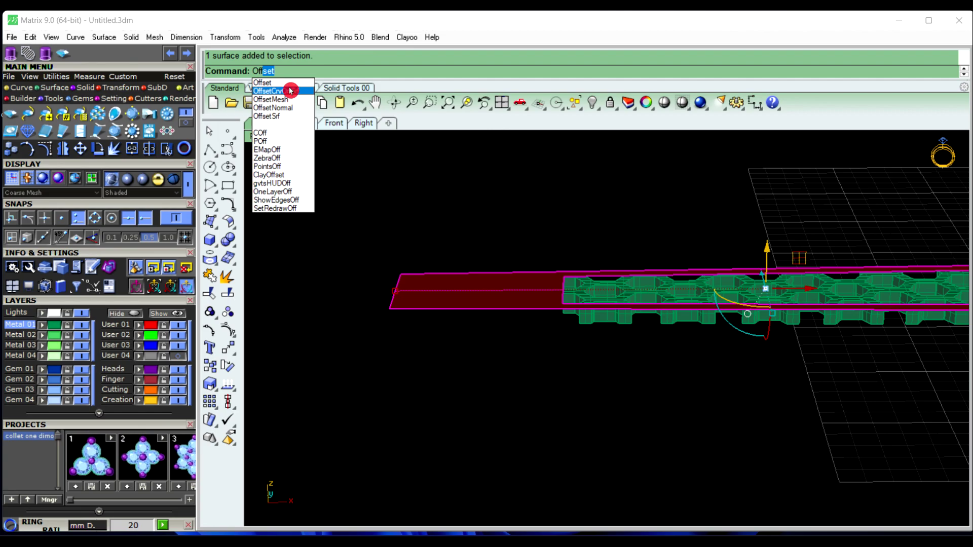
Try offsetting the bar surface into a solid with flipped direction, then undo it.
{"action": "left_click", "coordinate": [288, 114]}
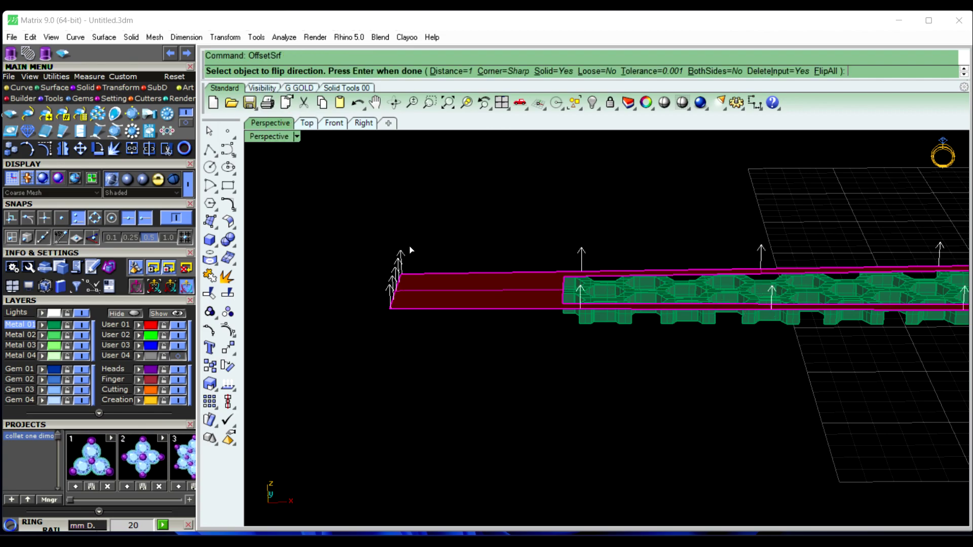
{"action": "left_click", "coordinate": [454, 289]}
{"action": "right_click_drag", "start_coordinate": [355, 260], "coordinate": [398, 298]}
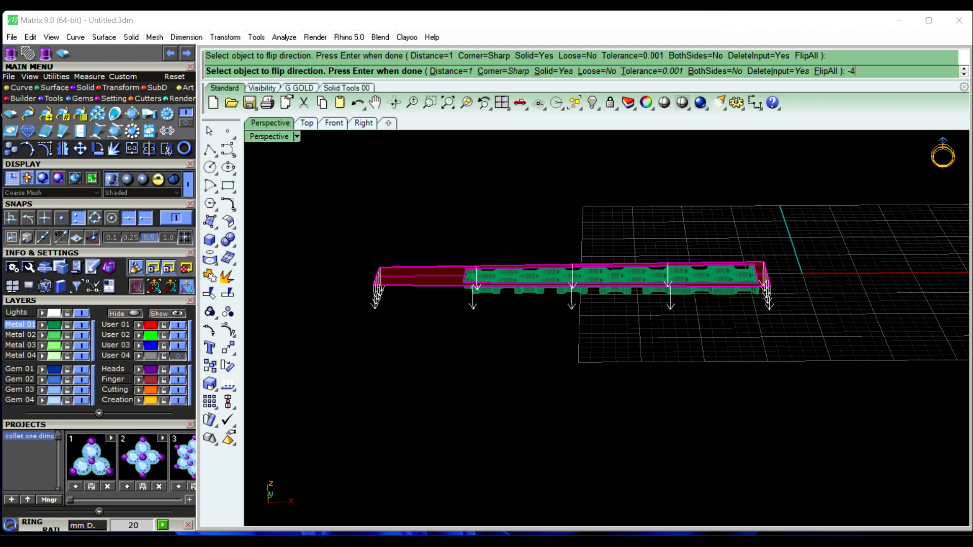
{"action": "right_click", "coordinate": [523, 379]}
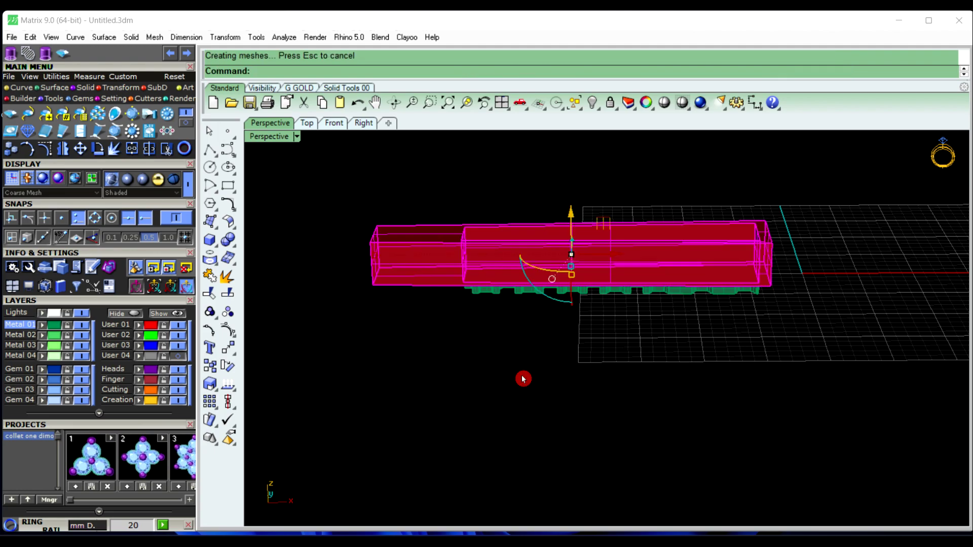
{"action": "right_click_drag", "start_coordinate": [523, 379], "coordinate": [558, 388]}
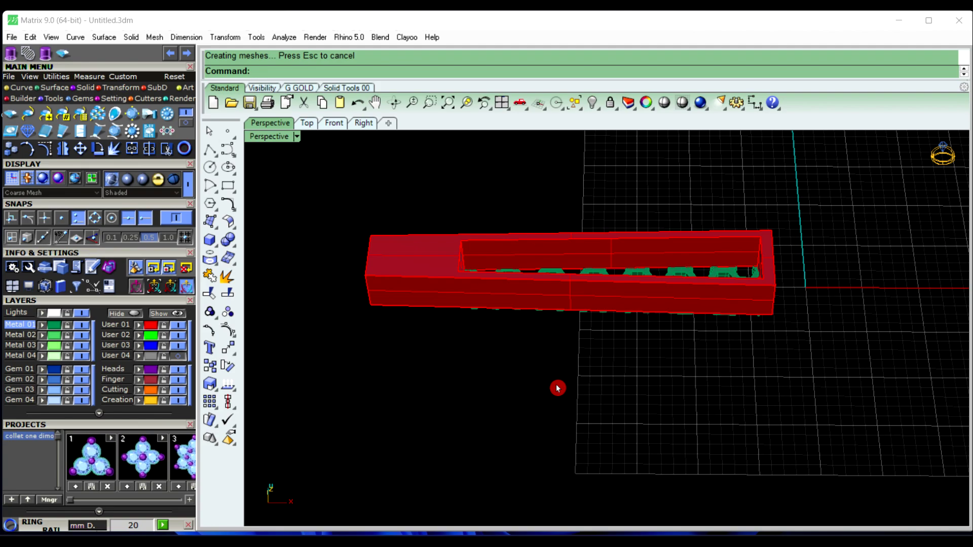
{"action": "key", "text": "ctrl+z"}
Offset the red bar surface into a solid 4 units thick and inspect it.
{"action": "right_click", "coordinate": [448, 352]}
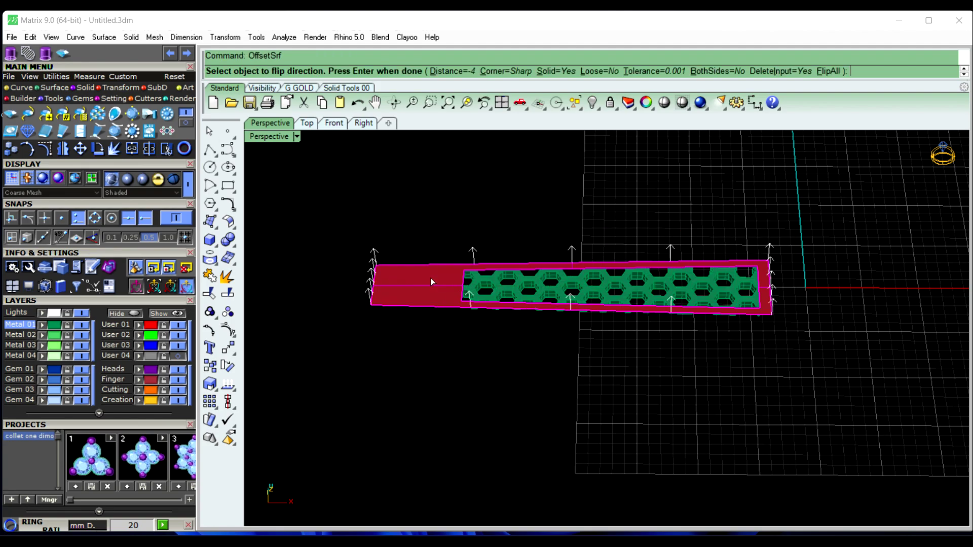
{"action": "type", "text": "4"}
{"action": "key", "text": "Return"}
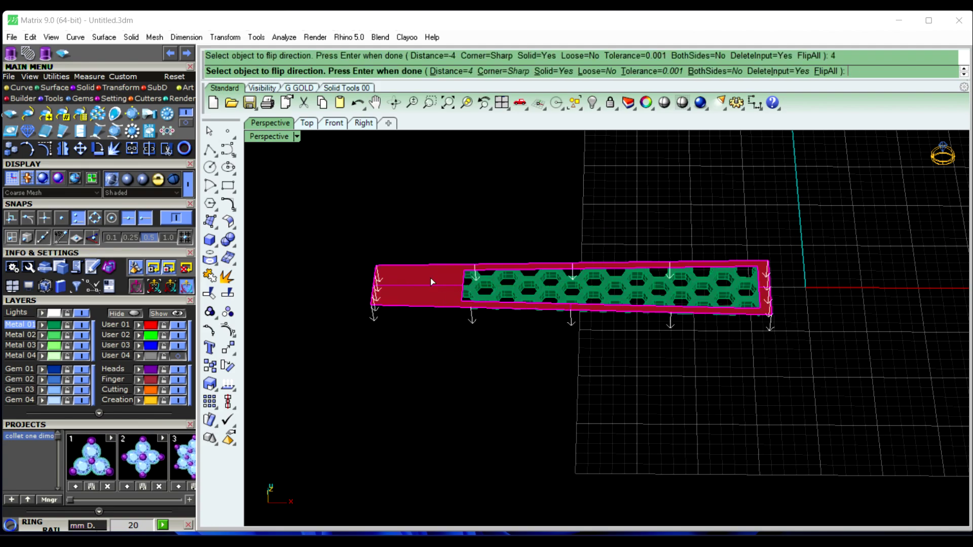
{"action": "key", "text": "Return"}
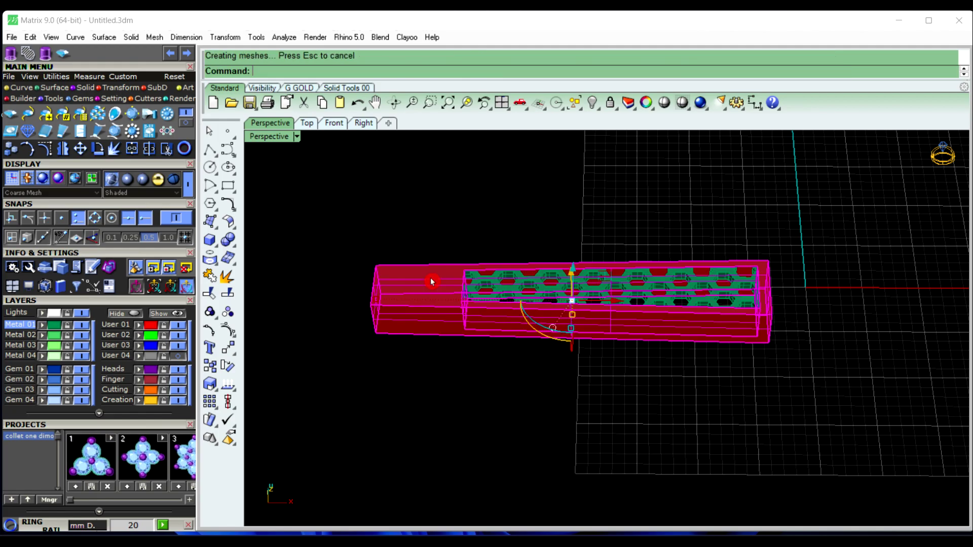
{"action": "mouse_move", "coordinate": [495, 434]}
{"action": "right_mouse_down"}
{"action": "mouse_move", "coordinate": [696, 391]}
{"action": "mouse_move", "coordinate": [674, 317]}
{"action": "mouse_move", "coordinate": [447, 349]}
{"action": "mouse_move", "coordinate": [487, 402]}
{"action": "right_mouse_up"}
{"action": "scroll", "coordinate": [558, 282], "scroll_direction": "up", "scroll_amount": 3}
{"action": "scroll", "coordinate": [569, 298], "scroll_direction": "up", "scroll_amount": 3}
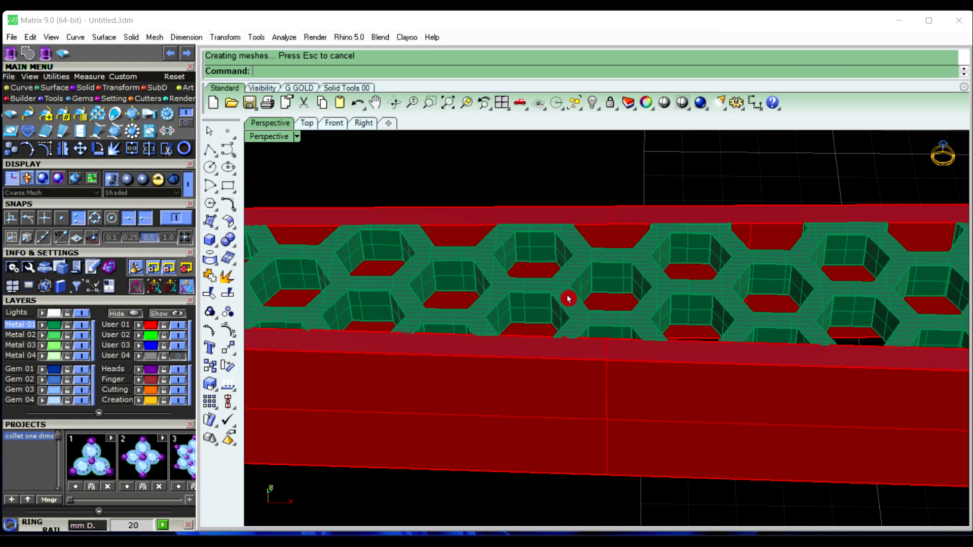
{"action": "mouse_move", "coordinate": [569, 297]}
{"action": "right_mouse_down"}
{"action": "mouse_move", "coordinate": [610, 252]}
{"action": "mouse_move", "coordinate": [772, 250]}
{"action": "mouse_move", "coordinate": [680, 219]}
{"action": "mouse_move", "coordinate": [584, 270]}
{"action": "mouse_move", "coordinate": [623, 321]}
{"action": "mouse_move", "coordinate": [727, 232]}
{"action": "right_mouse_up"}
{"action": "left_click", "coordinate": [584, 270]}
Move the green hexagon mesh down 0.1 along Z with the gumball.
{"action": "scroll", "coordinate": [585, 278], "scroll_direction": "down", "scroll_amount": 2}
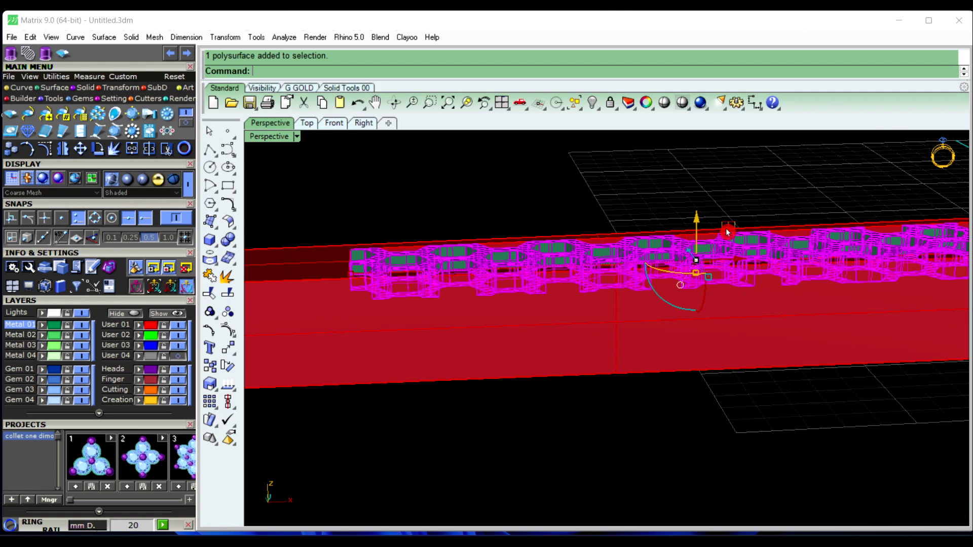
{"action": "left_click", "coordinate": [698, 223]}
{"action": "type", "text": "-1"}
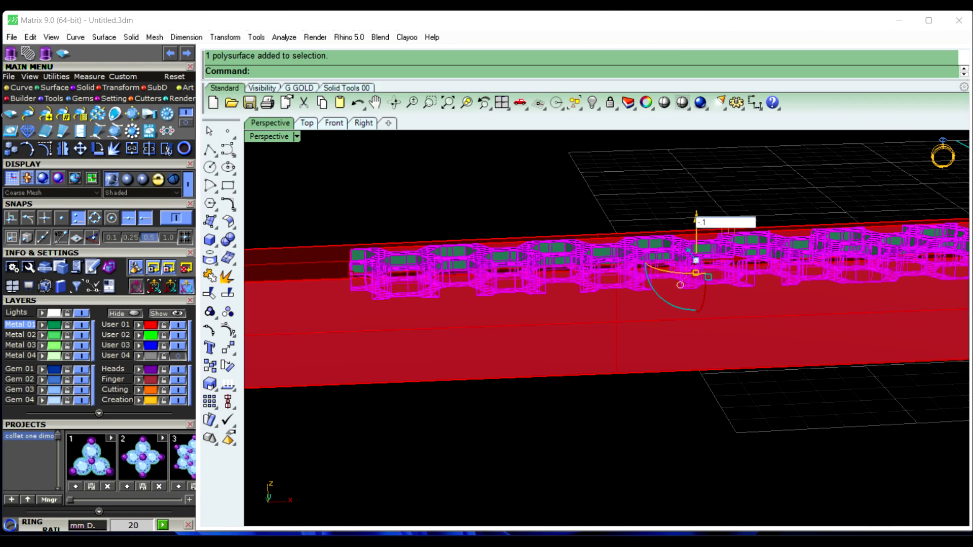
{"action": "key", "text": "Return"}
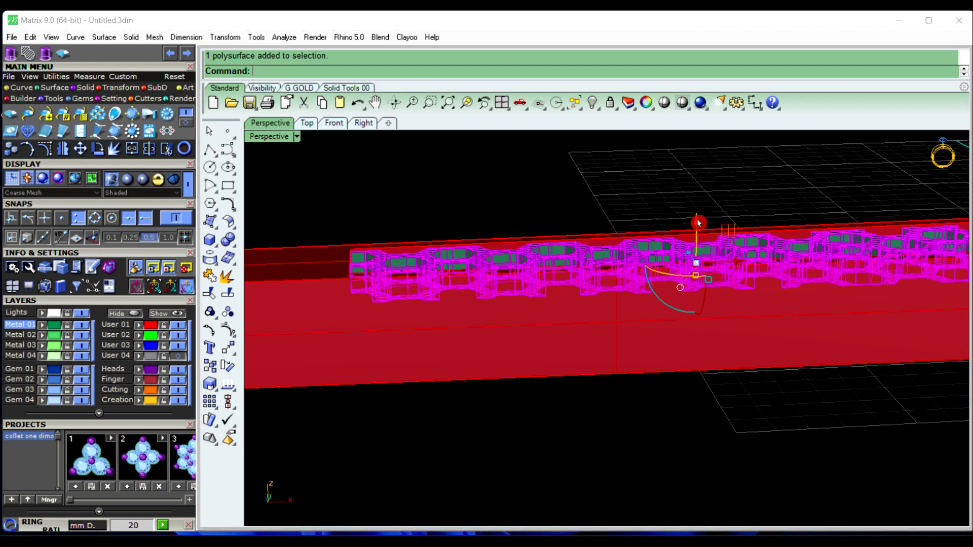
{"action": "left_click", "coordinate": [745, 132]}
{"action": "mouse_move", "coordinate": [736, 184]}
{"action": "right_mouse_down"}
{"action": "mouse_move", "coordinate": [716, 269]}
{"action": "mouse_move", "coordinate": [812, 246]}
{"action": "mouse_move", "coordinate": [814, 219]}
{"action": "mouse_move", "coordinate": [823, 256]}
{"action": "mouse_move", "coordinate": [647, 285]}
{"action": "mouse_move", "coordinate": [521, 389]}
{"action": "mouse_move", "coordinate": [731, 256]}
{"action": "mouse_move", "coordinate": [441, 330]}
{"action": "right_mouse_up"}
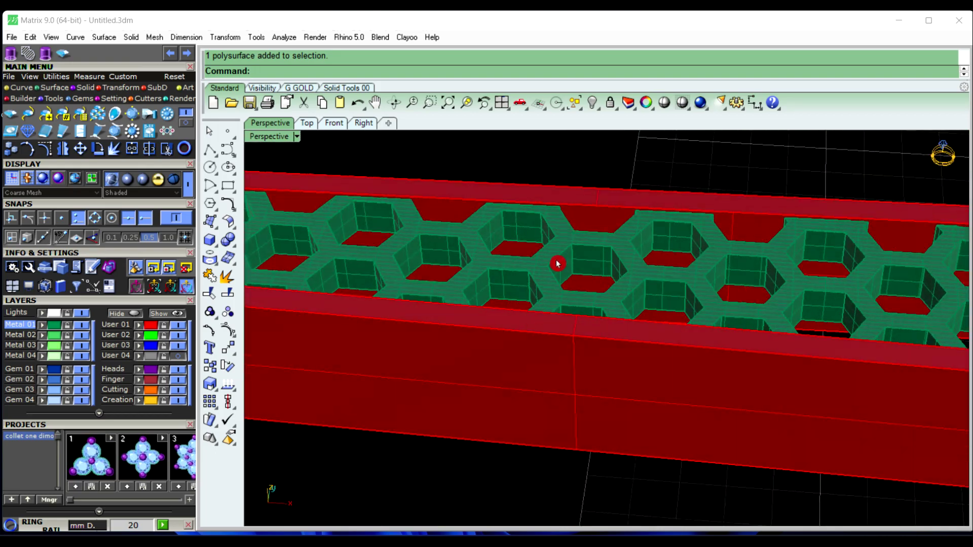
{"action": "scroll", "coordinate": [555, 267], "scroll_direction": "down", "scroll_amount": 5}
{"action": "right_click_drag", "start_coordinate": [555, 268], "coordinate": [488, 204]}
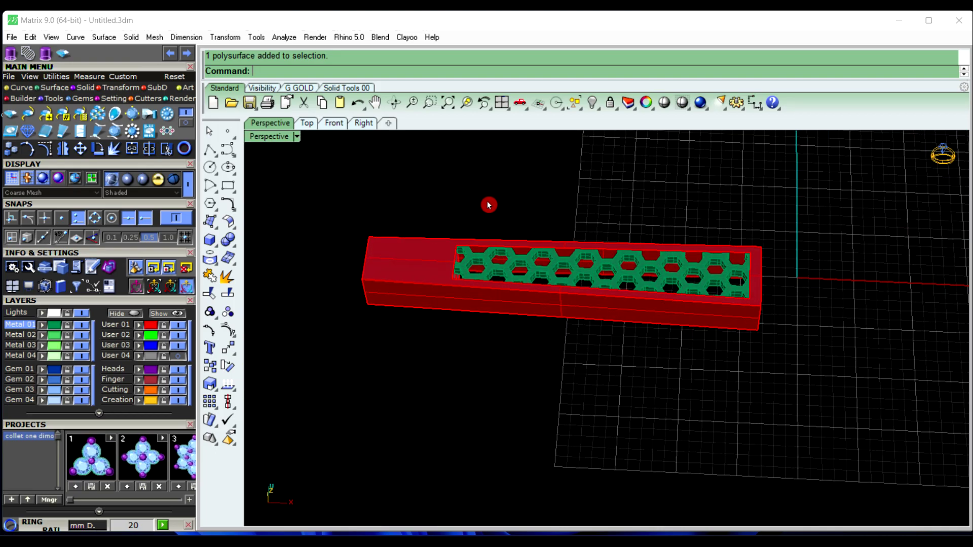
Switch the Perspective viewport to Plastic display and view the bar from several angles.
{"action": "left_click", "coordinate": [297, 138]}
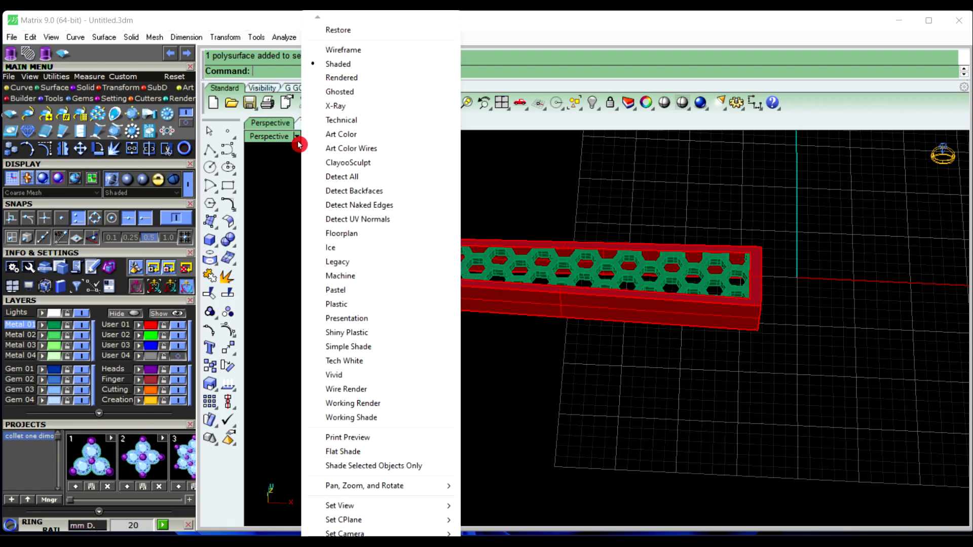
{"action": "left_click", "coordinate": [362, 307]}
{"action": "scroll", "coordinate": [525, 282], "scroll_direction": "up", "scroll_amount": 3}
{"action": "scroll", "coordinate": [507, 282], "scroll_direction": "down", "scroll_amount": 3}
{"action": "mouse_move", "coordinate": [513, 272]}
{"action": "right_mouse_down"}
{"action": "mouse_move", "coordinate": [688, 312]}
{"action": "mouse_move", "coordinate": [738, 243]}
{"action": "mouse_move", "coordinate": [630, 196]}
{"action": "mouse_move", "coordinate": [500, 245]}
{"action": "mouse_move", "coordinate": [510, 335]}
{"action": "mouse_move", "coordinate": [548, 309]}
{"action": "mouse_move", "coordinate": [511, 266]}
{"action": "right_mouse_up"}
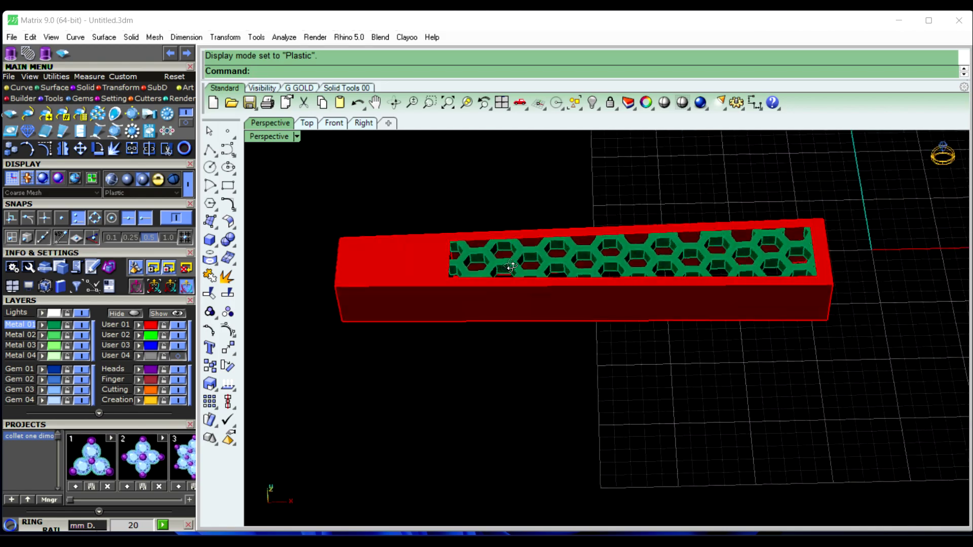
{"action": "scroll", "coordinate": [411, 272], "scroll_direction": "down", "scroll_amount": 3}
{"action": "mouse_move", "coordinate": [412, 272]}
{"action": "right_mouse_down"}
{"action": "mouse_move", "coordinate": [515, 330]}
{"action": "mouse_move", "coordinate": [500, 280]}
{"action": "right_mouse_up"}
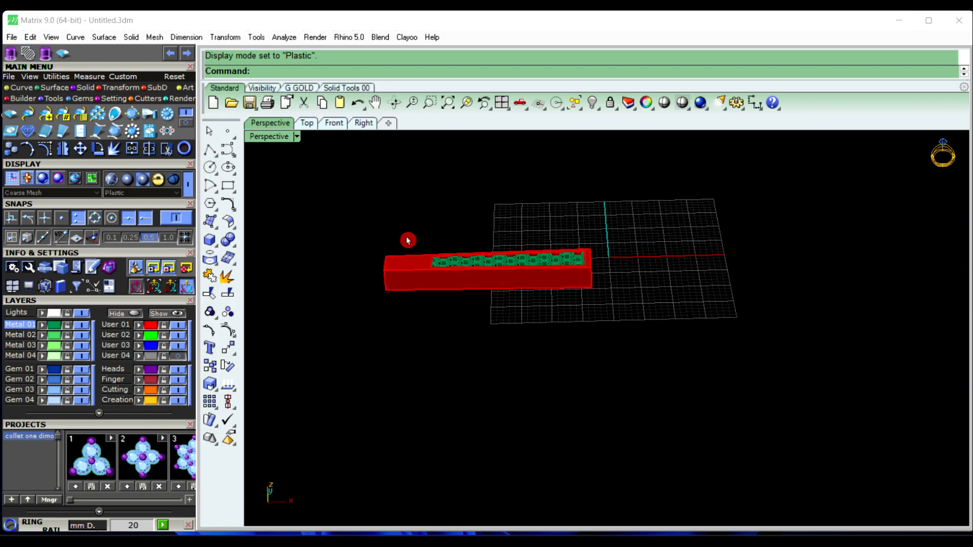
Show the User 04 layer, window-select both bar solids and start Flow along Curve with Stretch.
{"action": "left_click", "coordinate": [179, 361]}
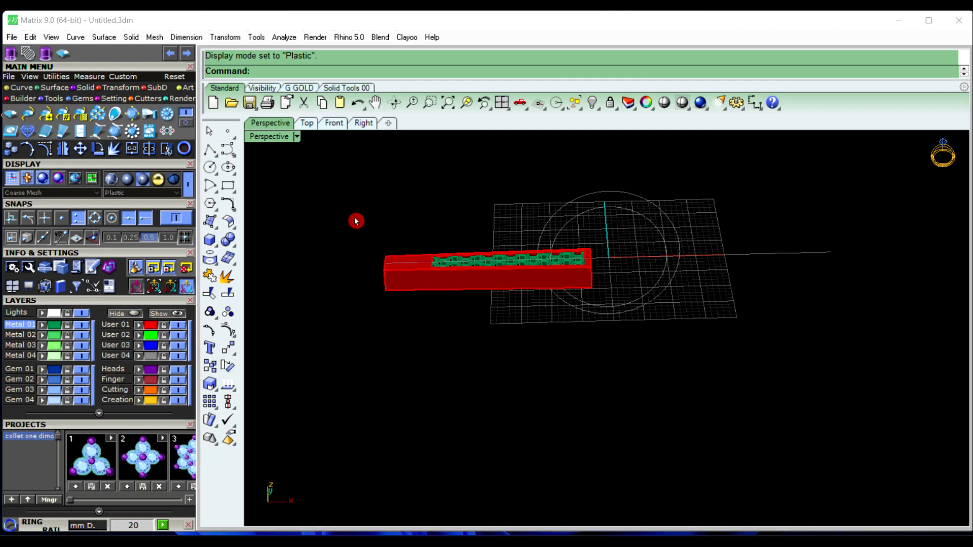
{"action": "left_click_drag", "start_coordinate": [356, 221], "coordinate": [594, 366]}
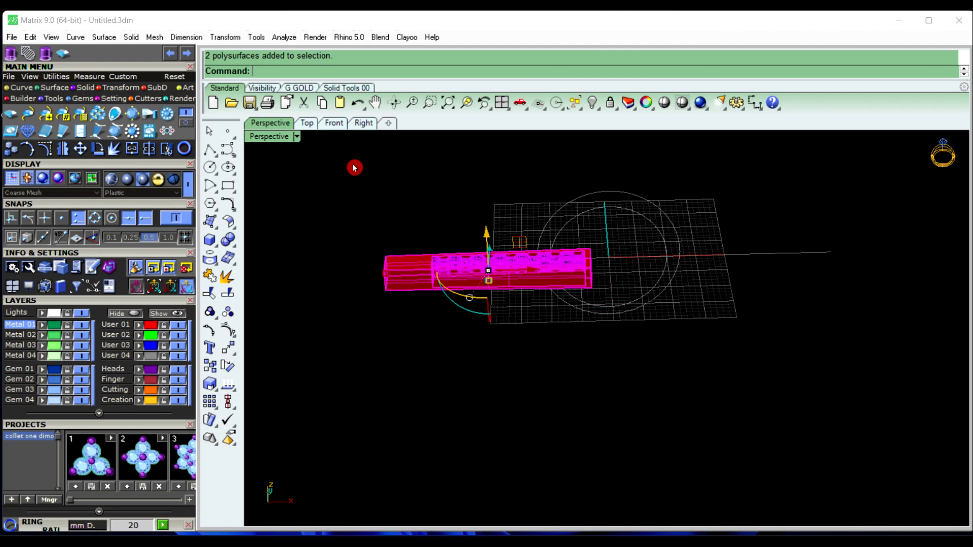
{"action": "left_click", "coordinate": [221, 38]}
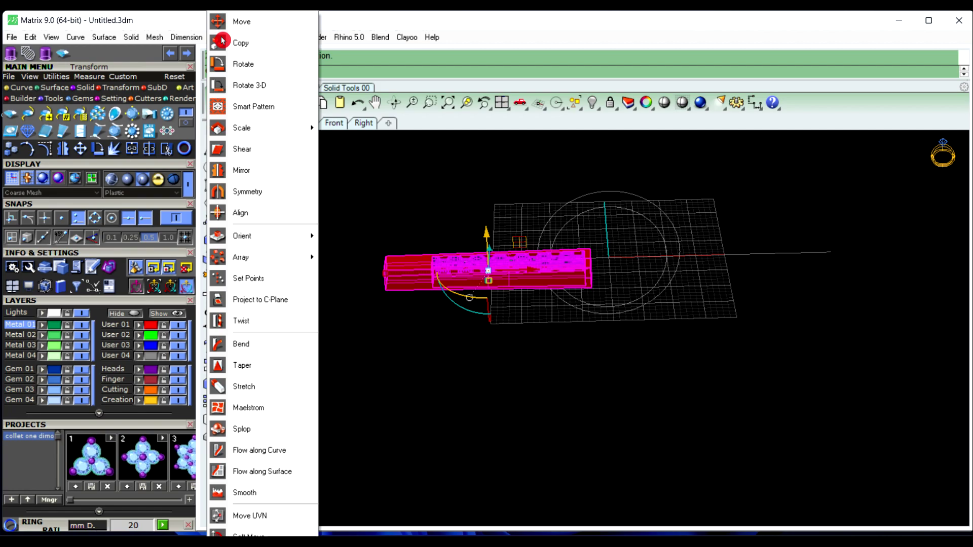
{"action": "left_click", "coordinate": [286, 451]}
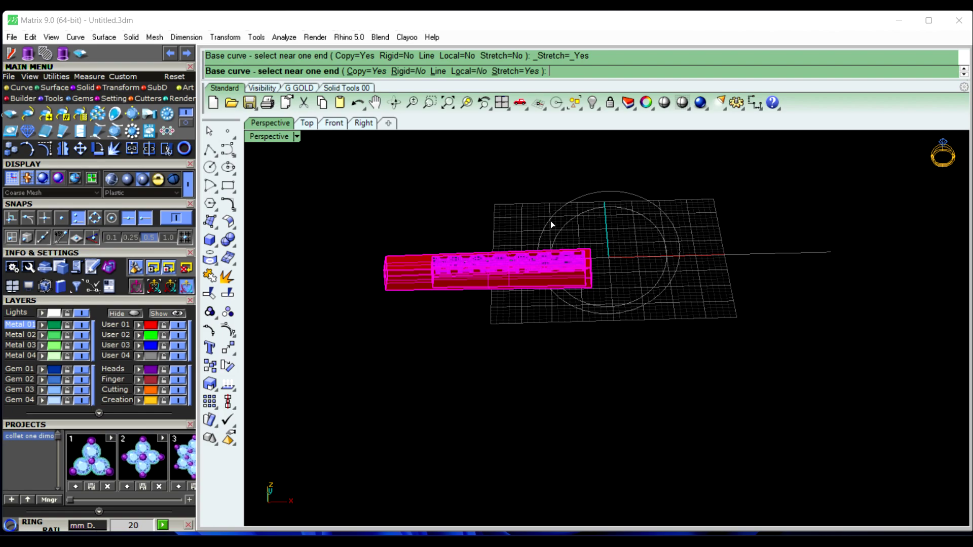
{"action": "left_click", "coordinate": [804, 255]}
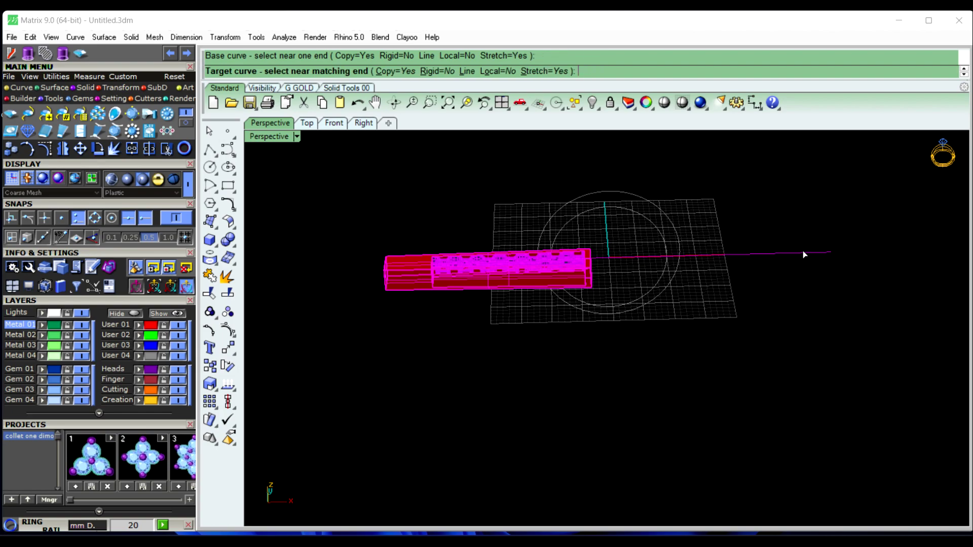
{"action": "left_click", "coordinate": [678, 240]}
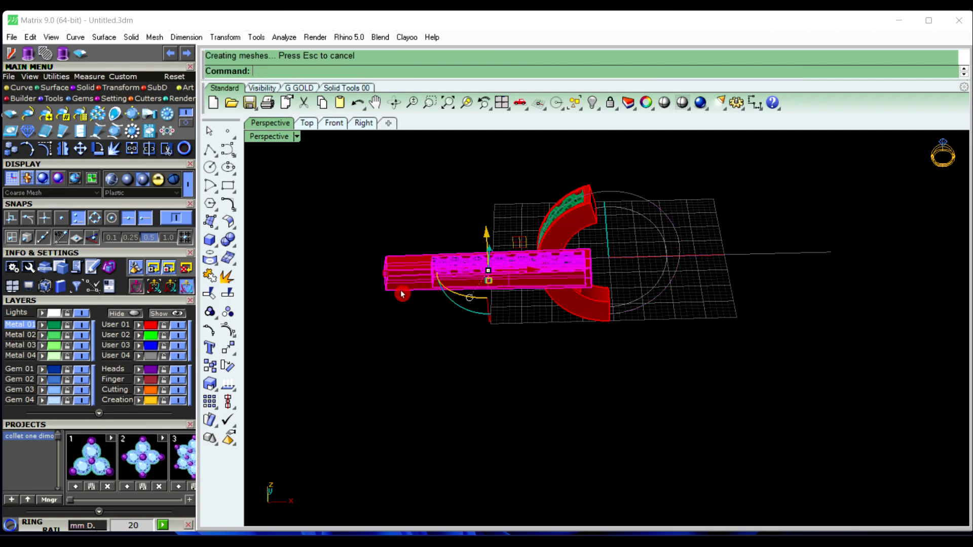
{"action": "left_click", "coordinate": [48, 350]}
{"action": "left_click", "coordinate": [80, 348]}
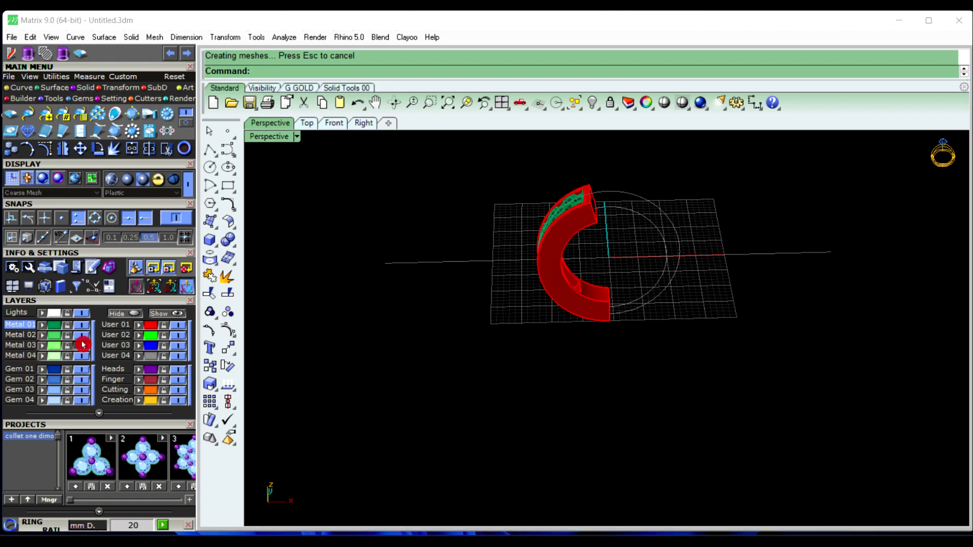
{"action": "right_click_drag", "start_coordinate": [390, 354], "coordinate": [532, 327]}
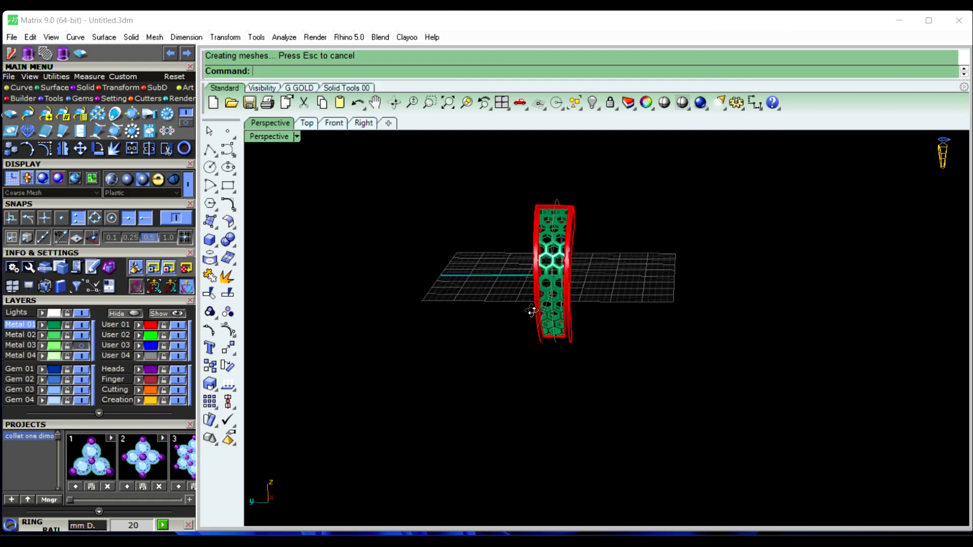
{"action": "scroll", "coordinate": [537, 319], "scroll_direction": "up", "scroll_amount": 5}
{"action": "mouse_move", "coordinate": [547, 310]}
{"action": "right_mouse_down"}
{"action": "mouse_move", "coordinate": [692, 332]}
{"action": "mouse_move", "coordinate": [378, 321]}
{"action": "right_mouse_up"}
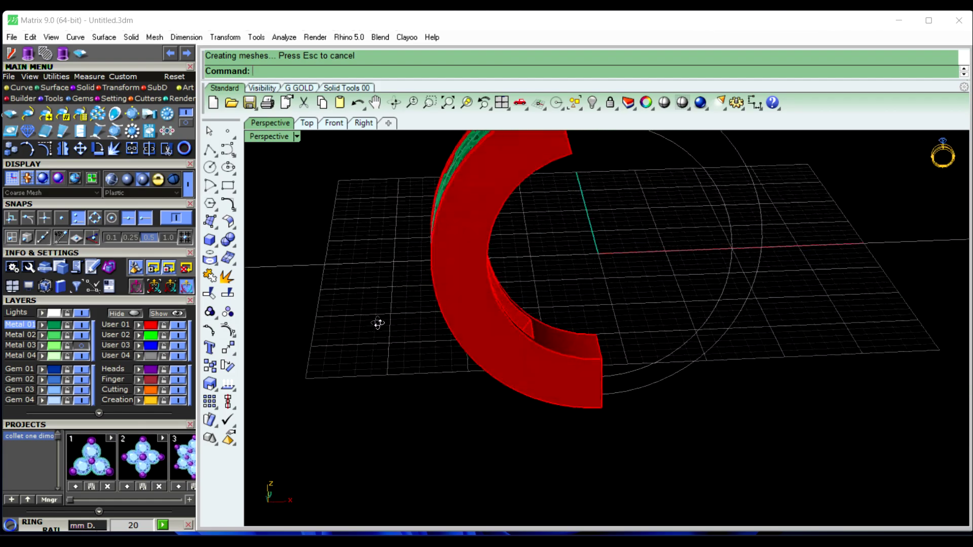
{"action": "scroll", "coordinate": [458, 352], "scroll_direction": "down", "scroll_amount": 5}
{"action": "right_click_drag", "start_coordinate": [459, 351], "coordinate": [554, 339]}
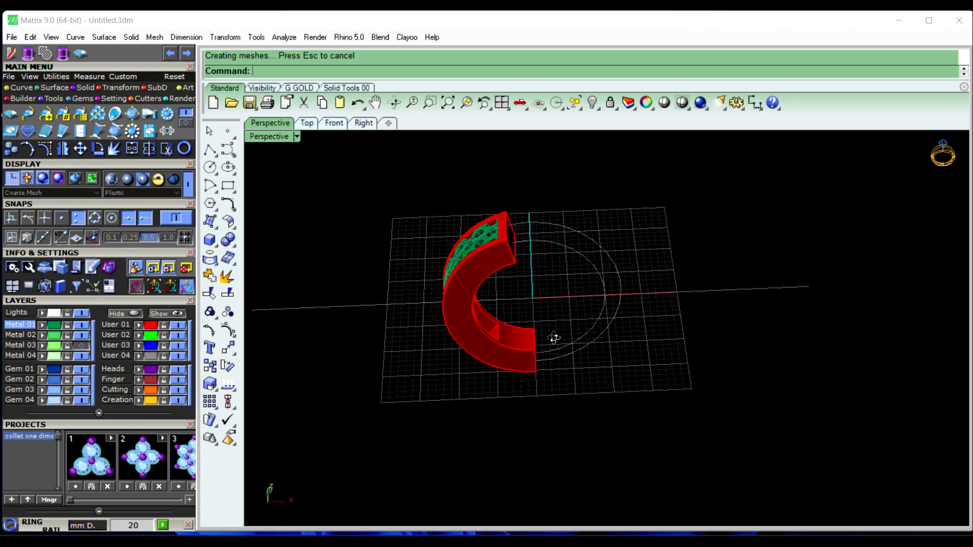
Unhide all objects and raise the collet head in Front view onto the band top.
{"action": "left_click", "coordinate": [600, 113]}
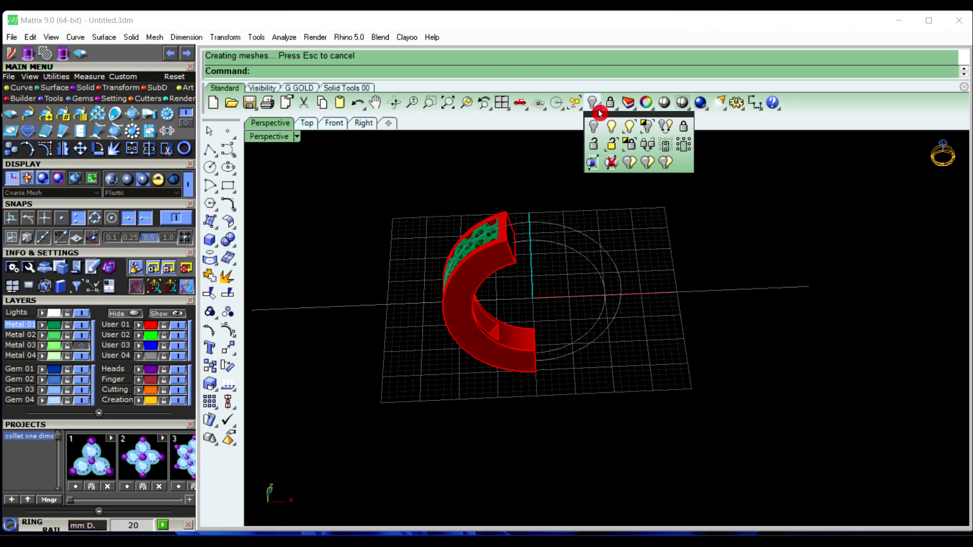
{"action": "left_click", "coordinate": [611, 133]}
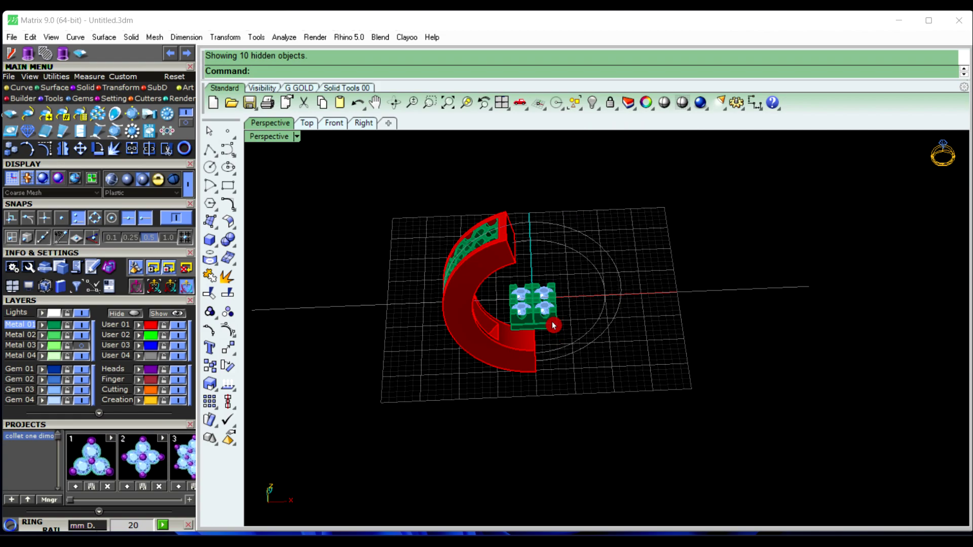
{"action": "mouse_move", "coordinate": [553, 325]}
{"action": "right_mouse_down"}
{"action": "mouse_move", "coordinate": [567, 228]}
{"action": "mouse_move", "coordinate": [540, 258]}
{"action": "right_mouse_up"}
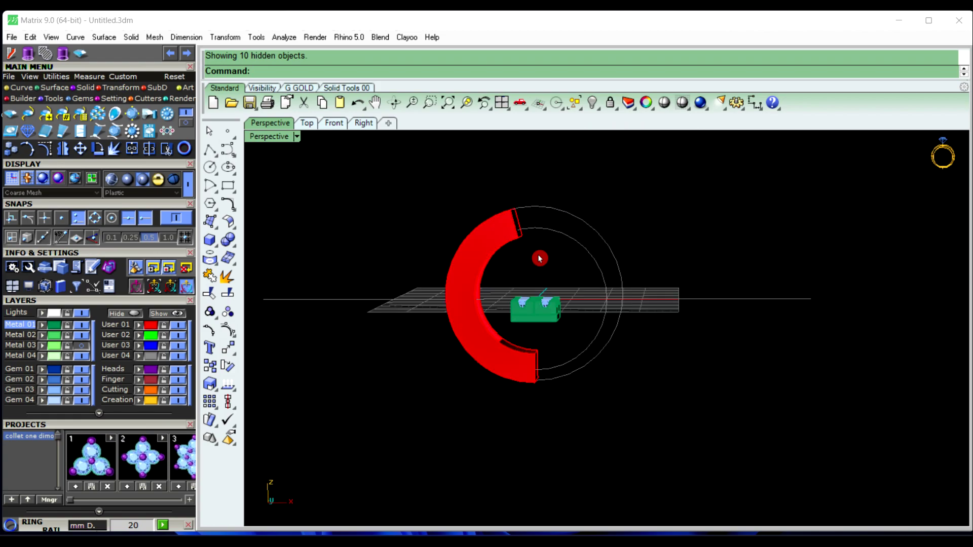
{"action": "left_click", "coordinate": [336, 124]}
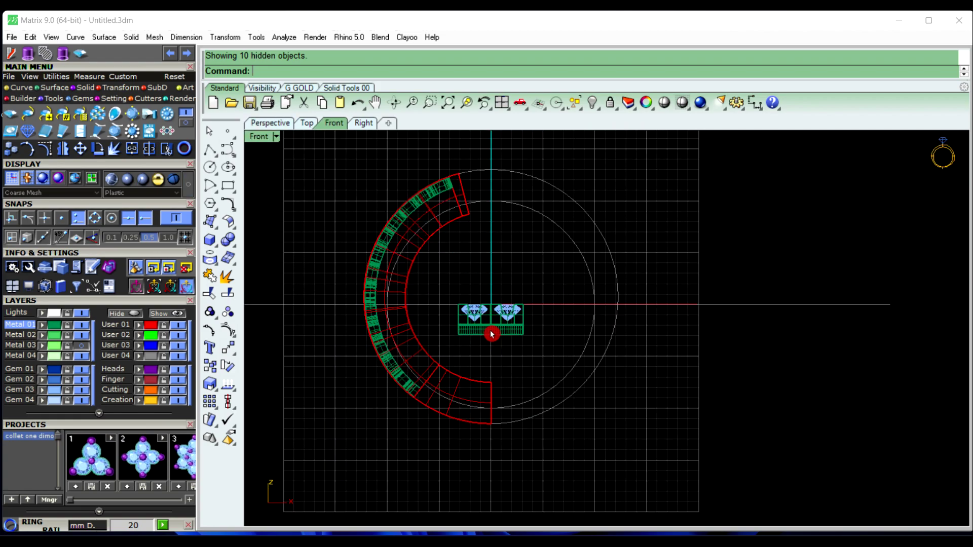
{"action": "left_click", "coordinate": [491, 335]}
{"action": "right_click_drag", "start_coordinate": [478, 287], "coordinate": [494, 350]}
{"action": "left_click_drag", "start_coordinate": [508, 339], "coordinate": [511, 202]}
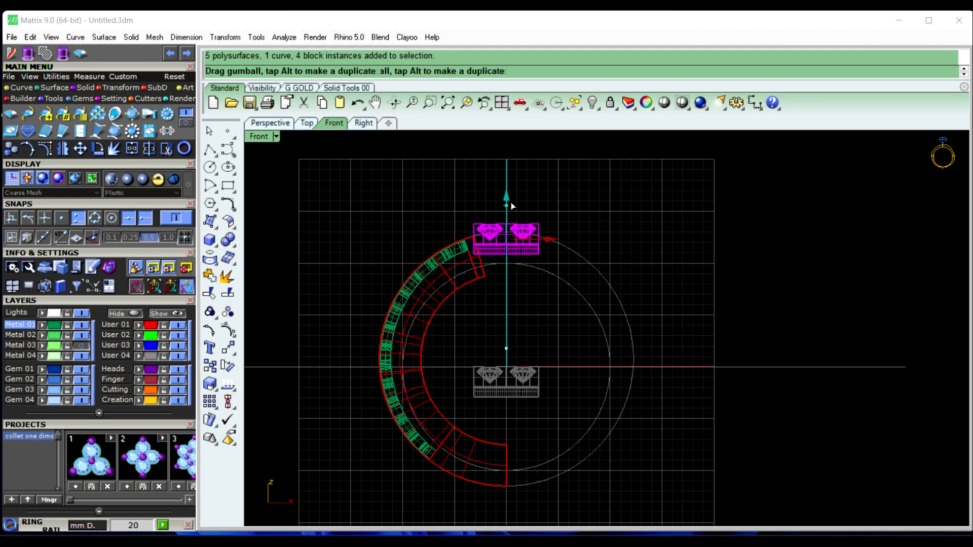
{"action": "scroll", "coordinate": [511, 290], "scroll_direction": "up", "scroll_amount": 4}
{"action": "scroll", "coordinate": [511, 290], "scroll_direction": "up", "scroll_amount": 3}
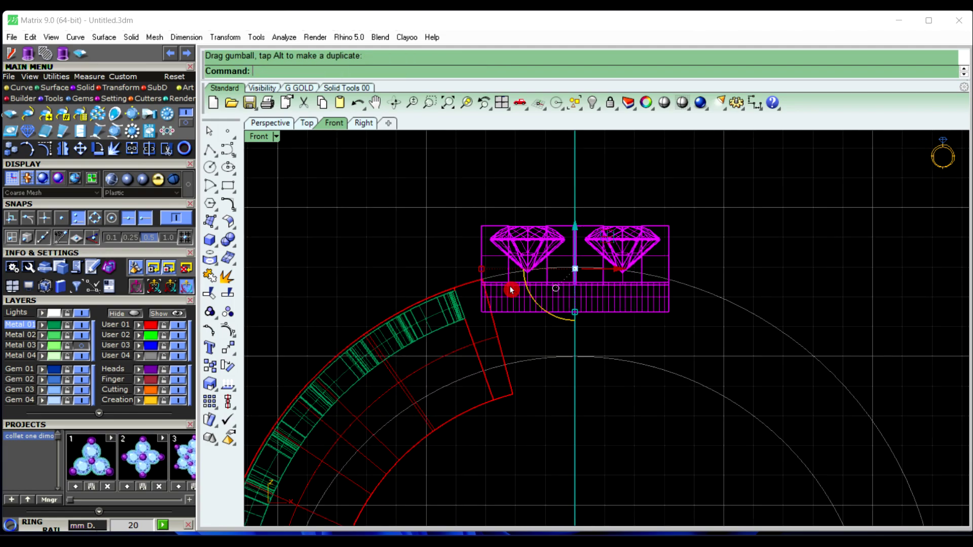
{"action": "scroll", "coordinate": [511, 288], "scroll_direction": "up", "scroll_amount": 1}
{"action": "left_click_drag", "start_coordinate": [591, 229], "coordinate": [589, 231]}
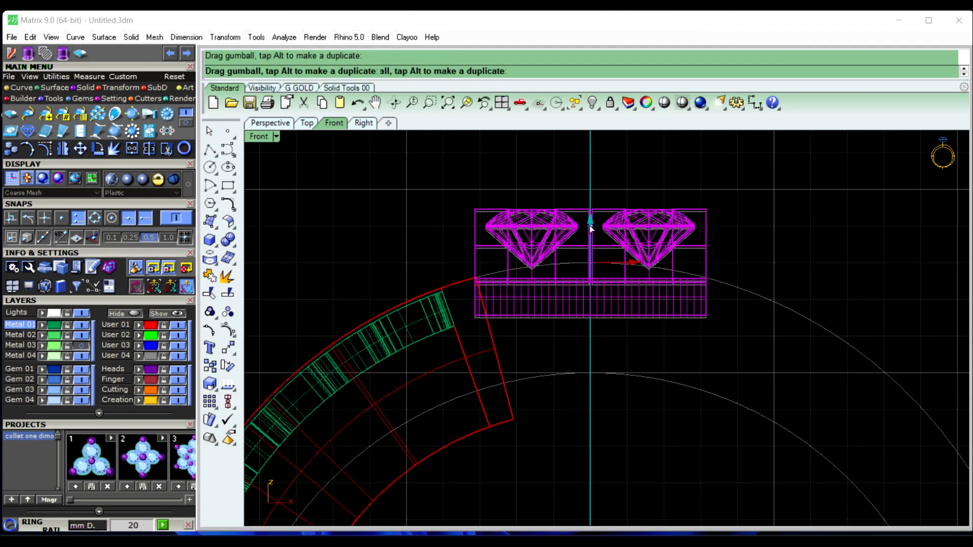
{"action": "left_click", "coordinate": [342, 191]}
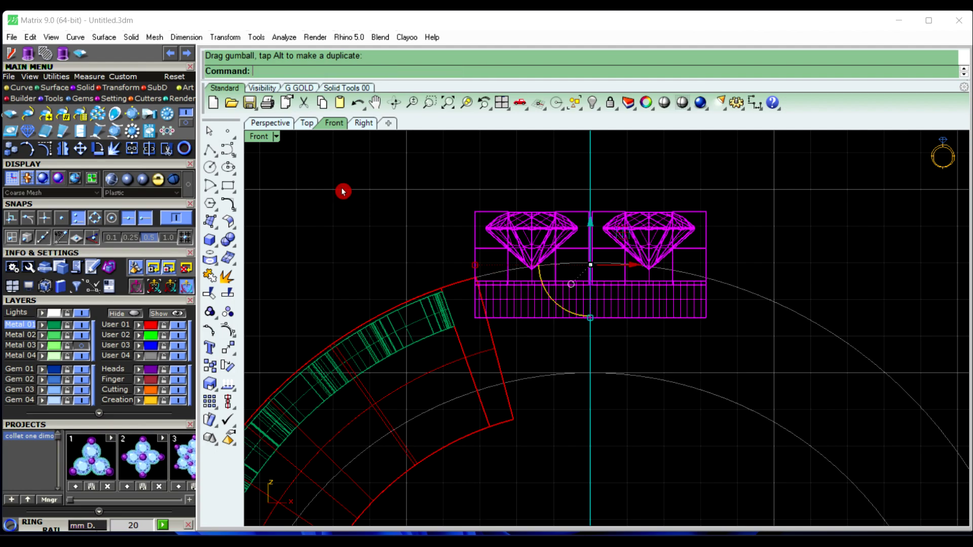
Inspect the band and seated head in shaded Perspective view from the side.
{"action": "left_click", "coordinate": [282, 123]}
{"action": "left_click", "coordinate": [391, 213]}
{"action": "right_click_drag", "start_coordinate": [382, 269], "coordinate": [564, 274]}
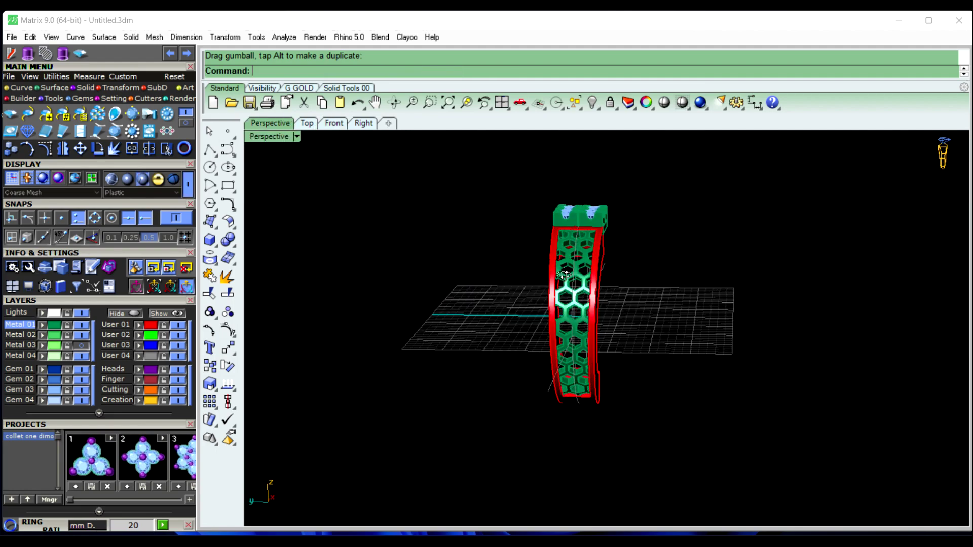
{"action": "scroll", "coordinate": [564, 274], "scroll_direction": "up", "scroll_amount": 2}
{"action": "scroll", "coordinate": [598, 261], "scroll_direction": "up", "scroll_amount": 2}
{"action": "scroll", "coordinate": [625, 289], "scroll_direction": "up", "scroll_amount": 2}
{"action": "scroll", "coordinate": [640, 298], "scroll_direction": "up", "scroll_amount": 2}
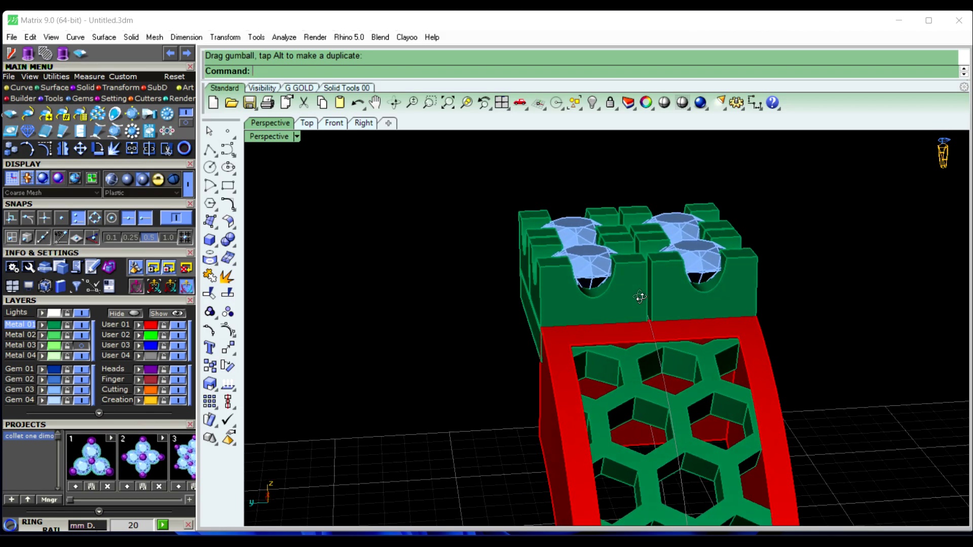
{"action": "scroll", "coordinate": [640, 297], "scroll_direction": "down", "scroll_amount": 2}
{"action": "scroll", "coordinate": [625, 310], "scroll_direction": "down", "scroll_amount": 3}
{"action": "mouse_move", "coordinate": [626, 310]}
{"action": "right_mouse_down"}
{"action": "mouse_move", "coordinate": [675, 264]}
{"action": "mouse_move", "coordinate": [512, 258]}
{"action": "mouse_move", "coordinate": [579, 279]}
{"action": "mouse_move", "coordinate": [590, 323]}
{"action": "mouse_move", "coordinate": [478, 282]}
{"action": "mouse_move", "coordinate": [471, 266]}
{"action": "mouse_move", "coordinate": [445, 276]}
{"action": "mouse_move", "coordinate": [504, 323]}
{"action": "mouse_move", "coordinate": [491, 293]}
{"action": "right_mouse_up"}
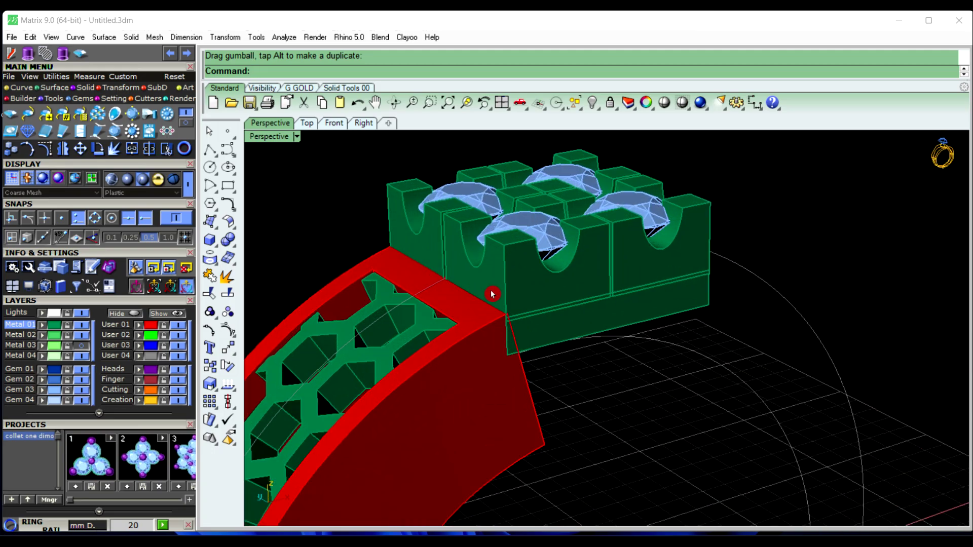
Lower the collet head slightly in Front view so it sits on the band.
{"action": "left_click", "coordinate": [326, 128]}
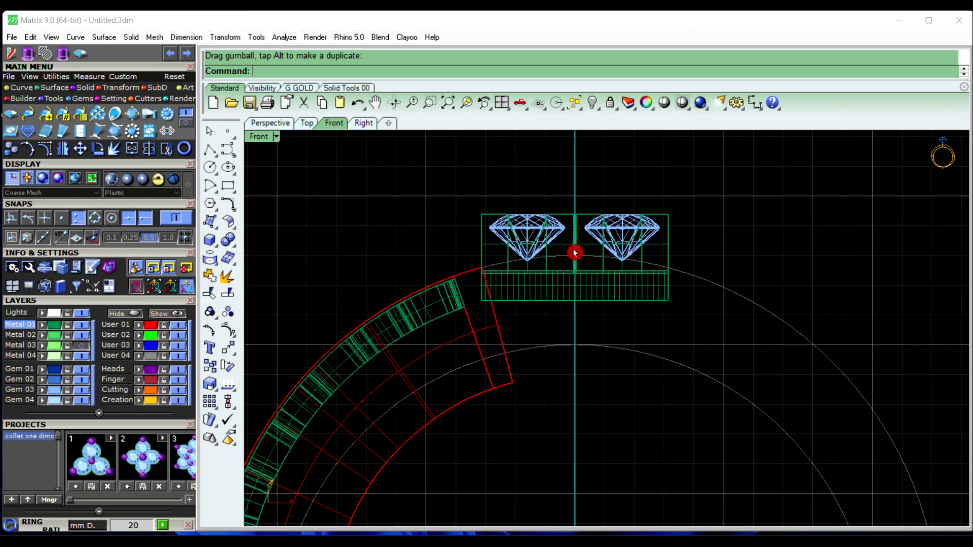
{"action": "left_click", "coordinate": [612, 245]}
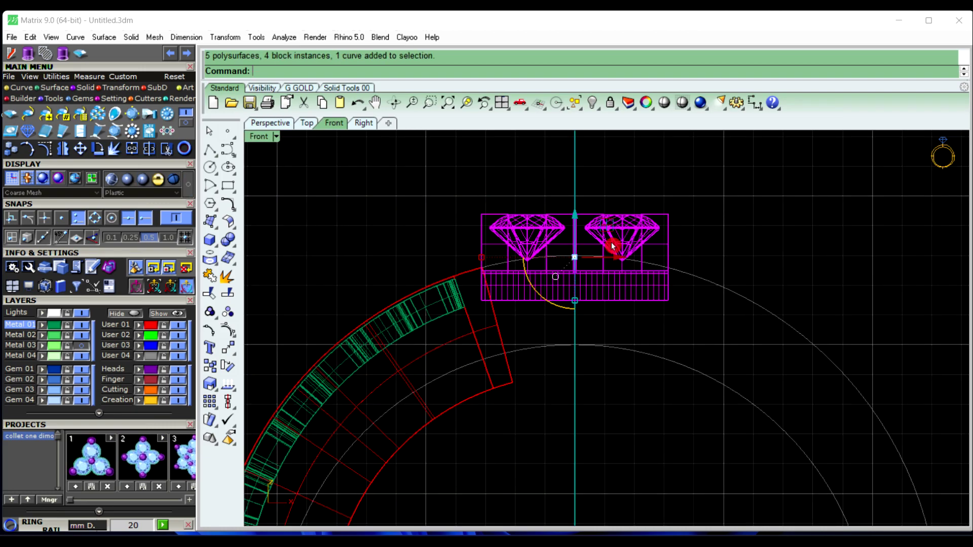
{"action": "scroll", "coordinate": [567, 266], "scroll_direction": "up", "scroll_amount": 3}
{"action": "left_click_drag", "start_coordinate": [592, 216], "coordinate": [592, 230]}
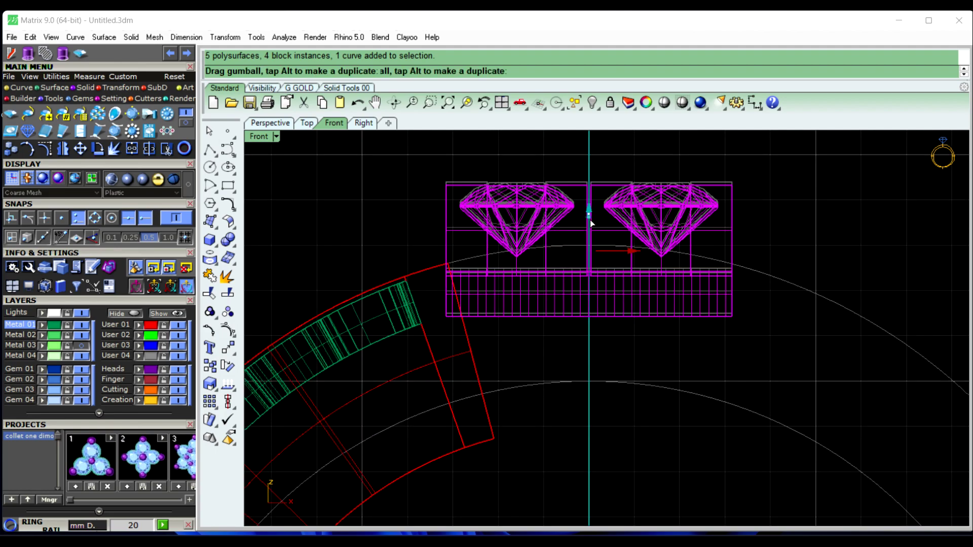
{"action": "left_click", "coordinate": [758, 228]}
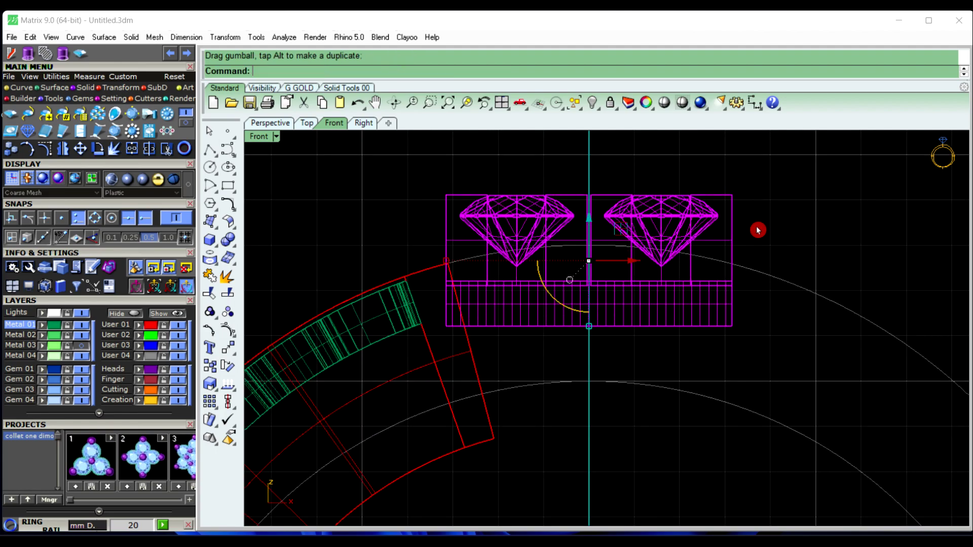
{"action": "left_click", "coordinate": [285, 127]}
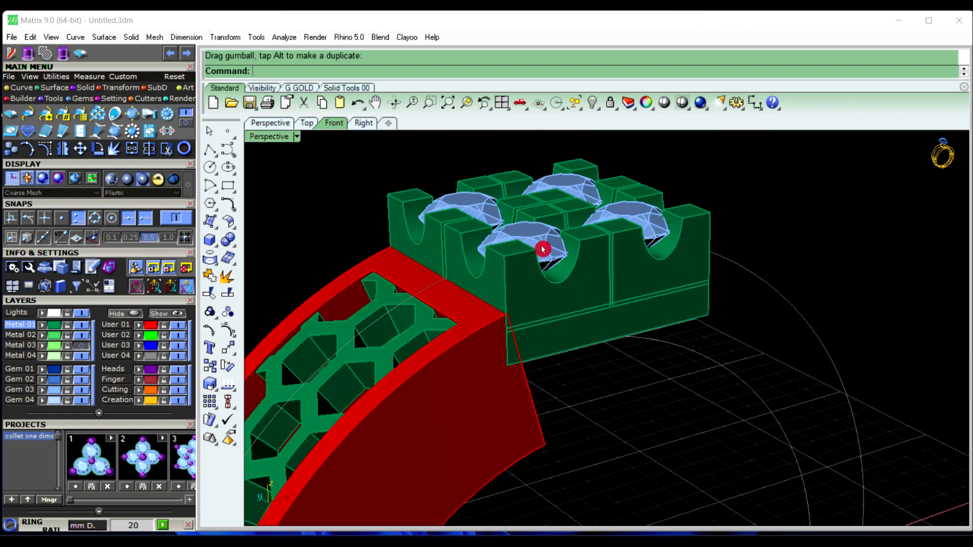
{"action": "mouse_move", "coordinate": [642, 339]}
{"action": "right_mouse_down"}
{"action": "mouse_move", "coordinate": [604, 363]}
{"action": "mouse_move", "coordinate": [589, 312]}
{"action": "right_mouse_up"}
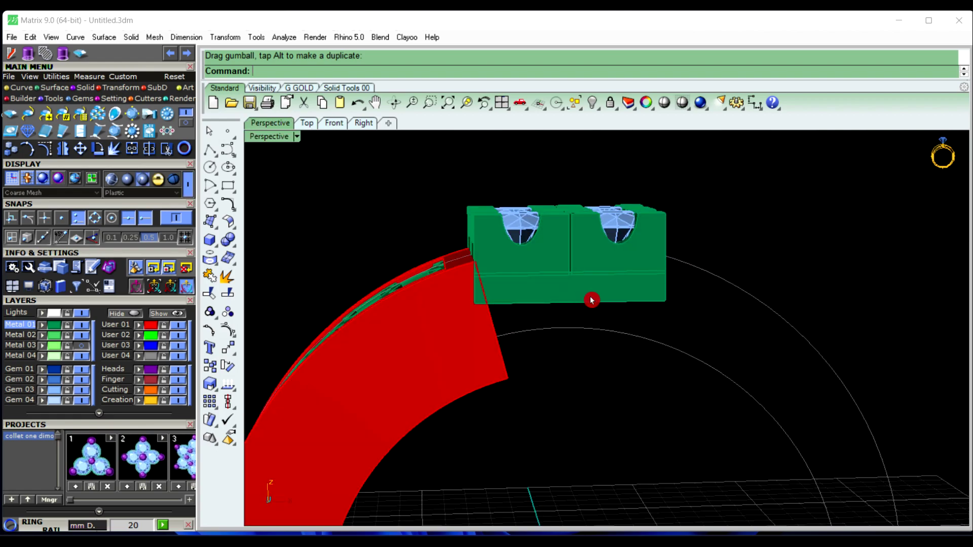
Ungroup the collet head and turn on solid control points for its bottom slab.
{"action": "left_click", "coordinate": [558, 298]}
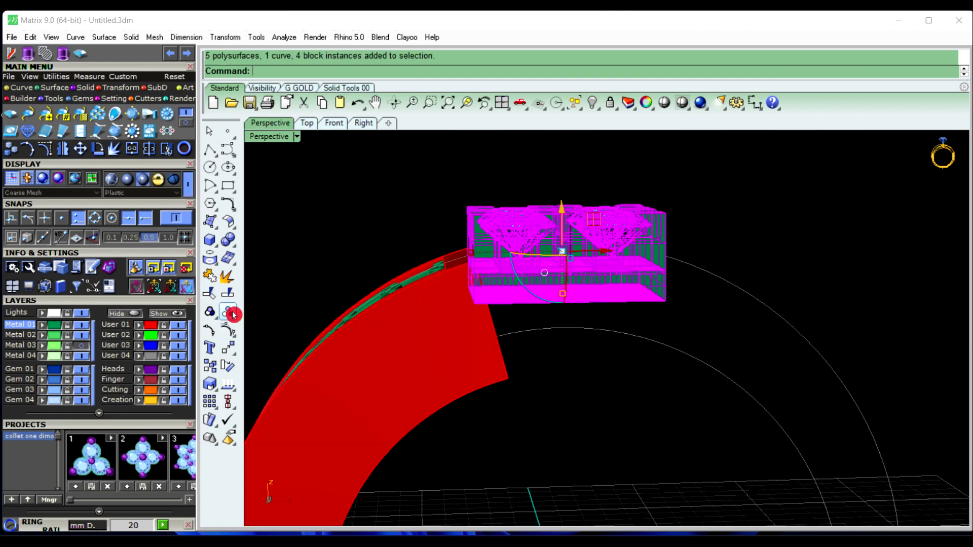
{"action": "left_click", "coordinate": [599, 319]}
{"action": "left_click", "coordinate": [593, 300]}
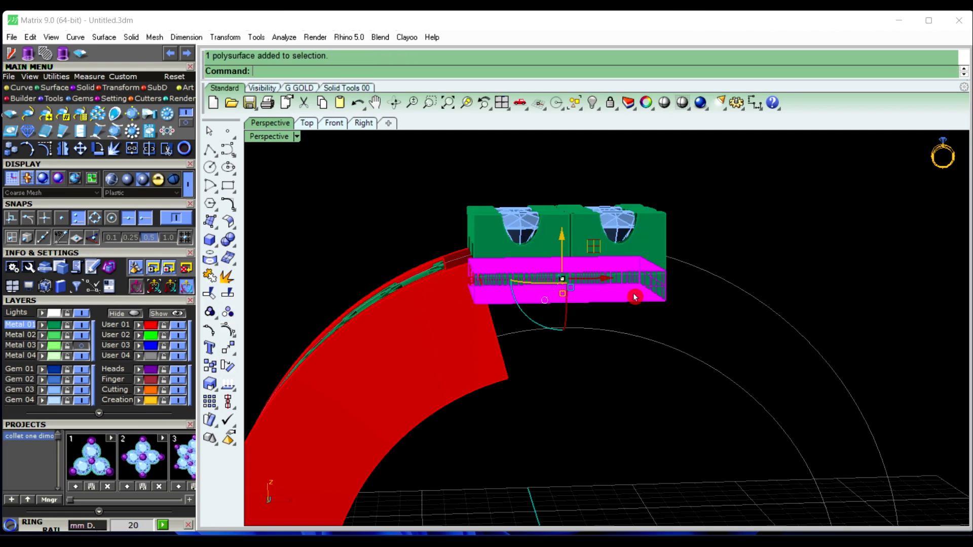
{"action": "left_click", "coordinate": [742, 260]}
{"action": "left_click", "coordinate": [617, 296]}
{"action": "left_click", "coordinate": [125, 91]}
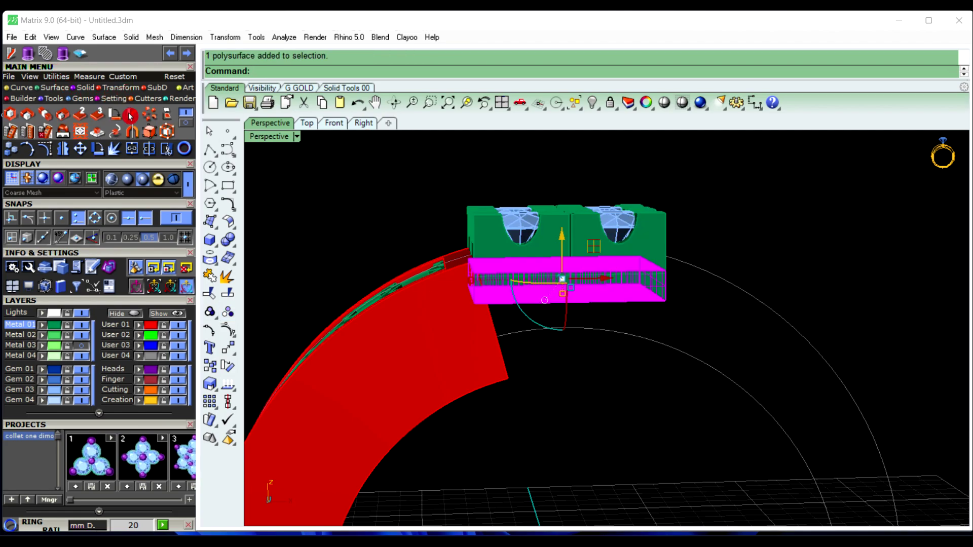
{"action": "left_click", "coordinate": [150, 133]}
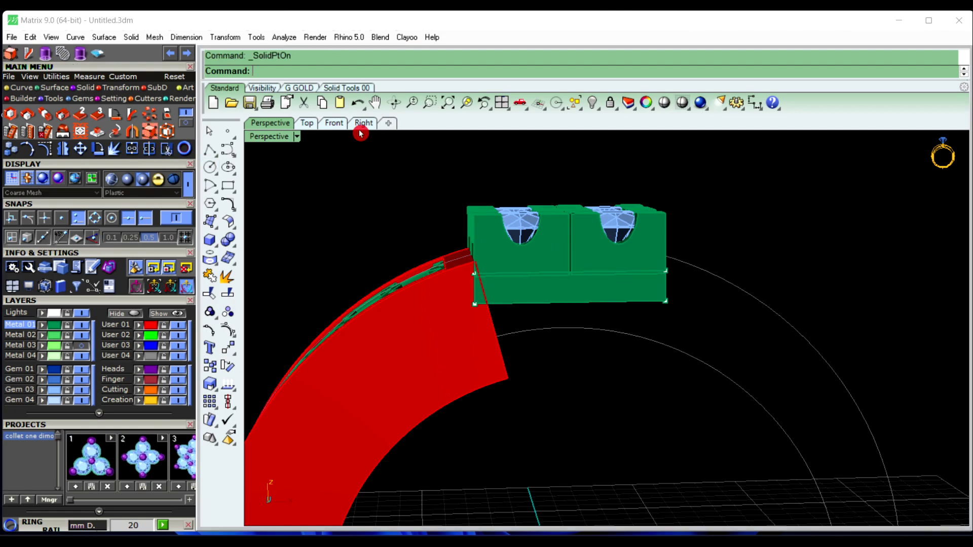
In Front view, stretch the slab's four bottom points down toward the band, then hide them.
{"action": "left_click", "coordinate": [337, 123]}
{"action": "scroll", "coordinate": [426, 322], "scroll_direction": "up", "scroll_amount": 2}
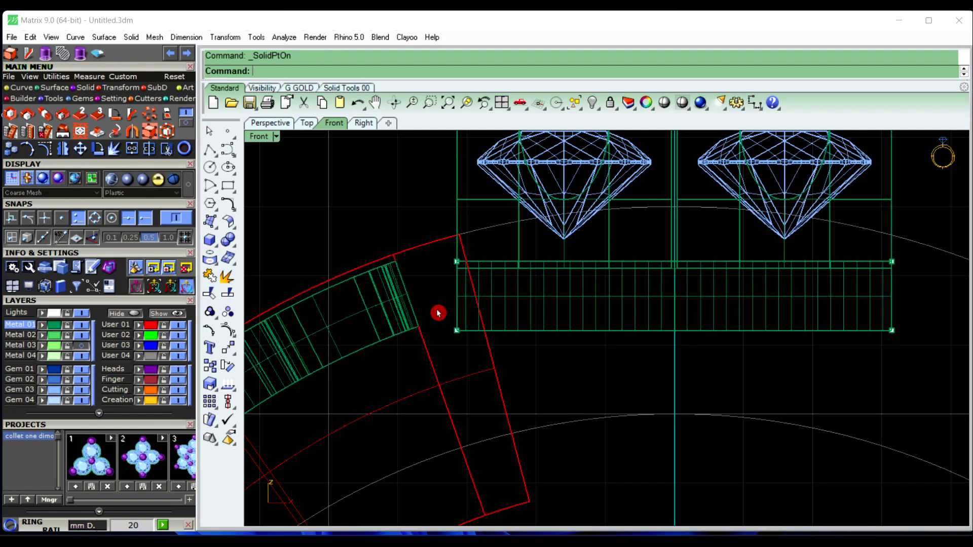
{"action": "left_click_drag", "start_coordinate": [437, 309], "coordinate": [910, 386]}
{"action": "right_click_drag", "start_coordinate": [826, 389], "coordinate": [662, 280]}
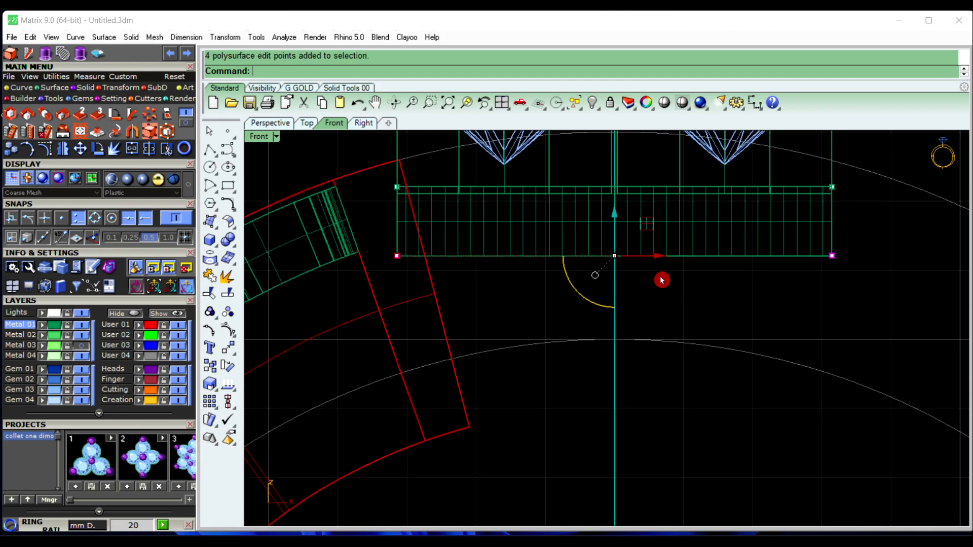
{"action": "left_click_drag", "start_coordinate": [614, 222], "coordinate": [649, 387]}
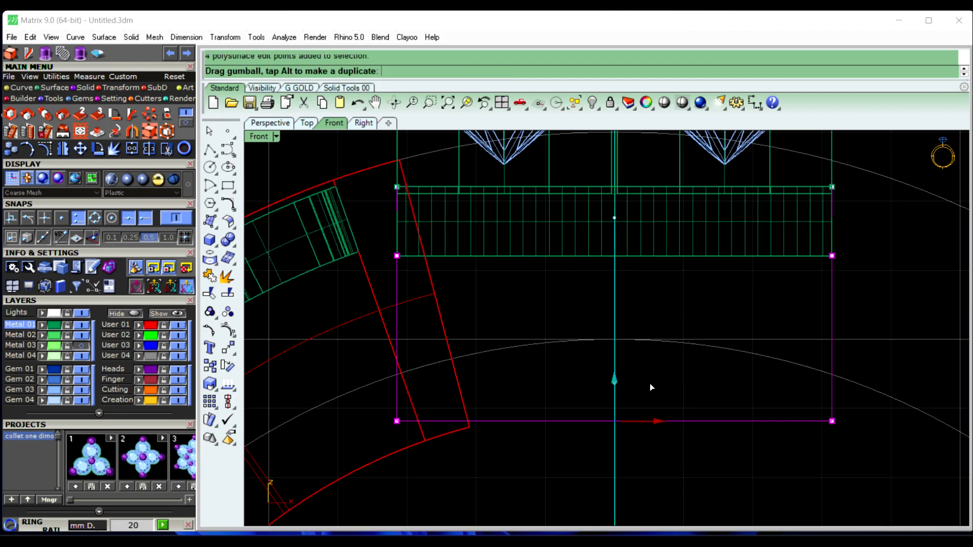
{"action": "left_click", "coordinate": [216, 335]}
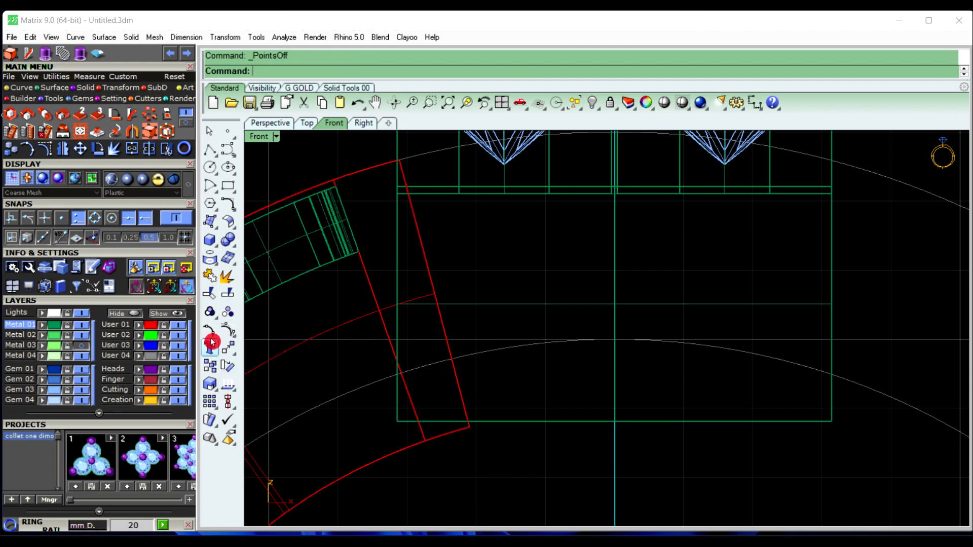
Orbit the Perspective view to the ring's side and pick the inner circle curve.
{"action": "left_click", "coordinate": [278, 125]}
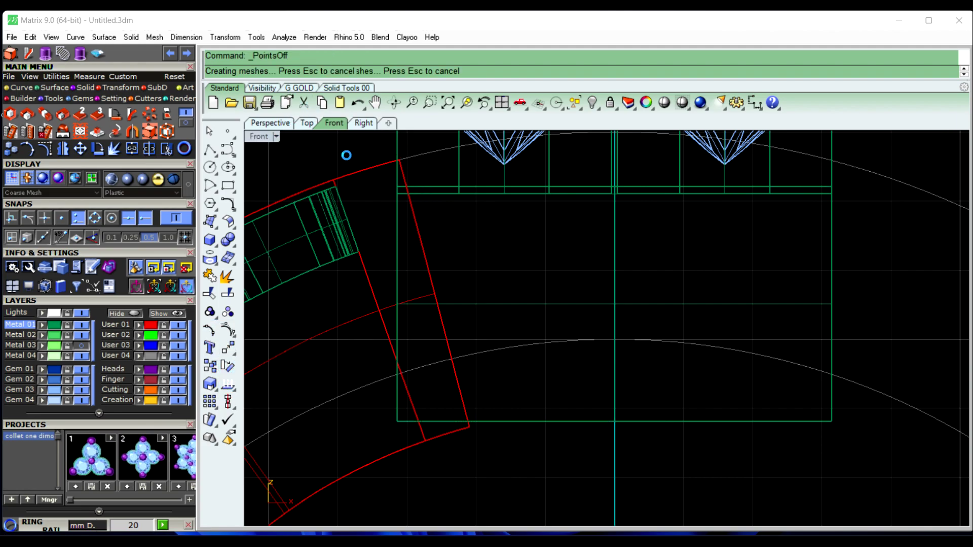
{"action": "mouse_move", "coordinate": [445, 217]}
{"action": "right_mouse_down"}
{"action": "mouse_move", "coordinate": [639, 332]}
{"action": "mouse_move", "coordinate": [711, 297]}
{"action": "mouse_move", "coordinate": [510, 361]}
{"action": "mouse_move", "coordinate": [441, 318]}
{"action": "right_mouse_up"}
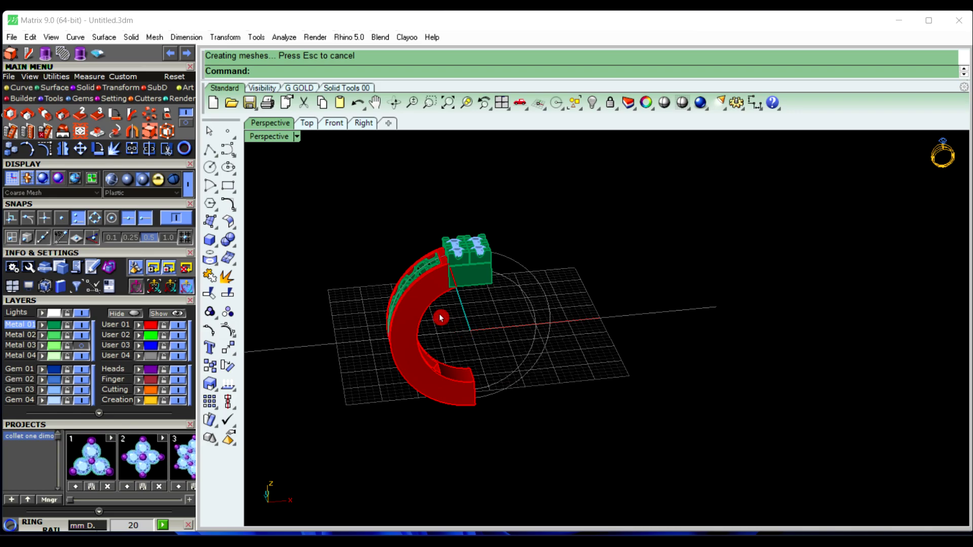
{"action": "right_click_drag", "start_coordinate": [522, 330], "coordinate": [418, 294]}
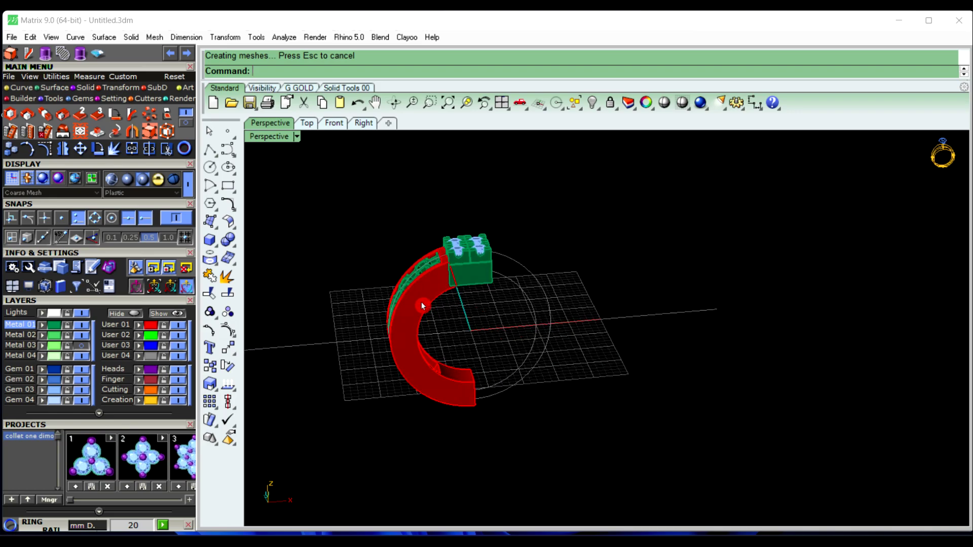
{"action": "mouse_move", "coordinate": [503, 321]}
{"action": "right_mouse_down"}
{"action": "mouse_move", "coordinate": [486, 312]}
{"action": "mouse_move", "coordinate": [589, 325]}
{"action": "mouse_move", "coordinate": [565, 352]}
{"action": "mouse_move", "coordinate": [513, 332]}
{"action": "mouse_move", "coordinate": [532, 324]}
{"action": "right_mouse_up"}
{"action": "scroll", "coordinate": [493, 293], "scroll_direction": "up", "scroll_amount": 3}
{"action": "right_click_drag", "start_coordinate": [494, 293], "coordinate": [471, 292]}
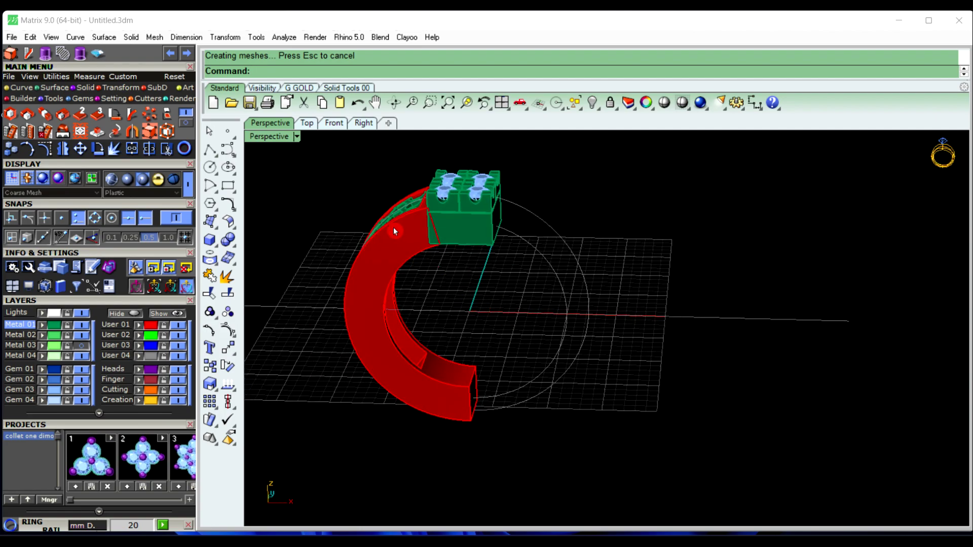
{"action": "mouse_move", "coordinate": [466, 258]}
{"action": "right_mouse_down"}
{"action": "mouse_move", "coordinate": [500, 276]}
{"action": "mouse_move", "coordinate": [591, 252]}
{"action": "mouse_move", "coordinate": [521, 265]}
{"action": "mouse_move", "coordinate": [500, 243]}
{"action": "mouse_move", "coordinate": [462, 250]}
{"action": "mouse_move", "coordinate": [464, 271]}
{"action": "right_mouse_up"}
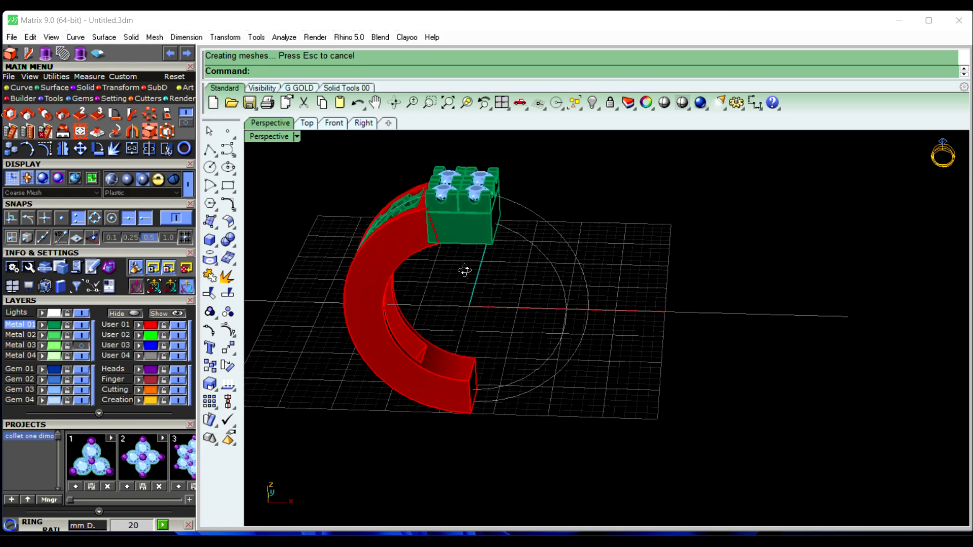
{"action": "left_click", "coordinate": [540, 258]}
{"action": "right_click_drag", "start_coordinate": [623, 303], "coordinate": [556, 294]}
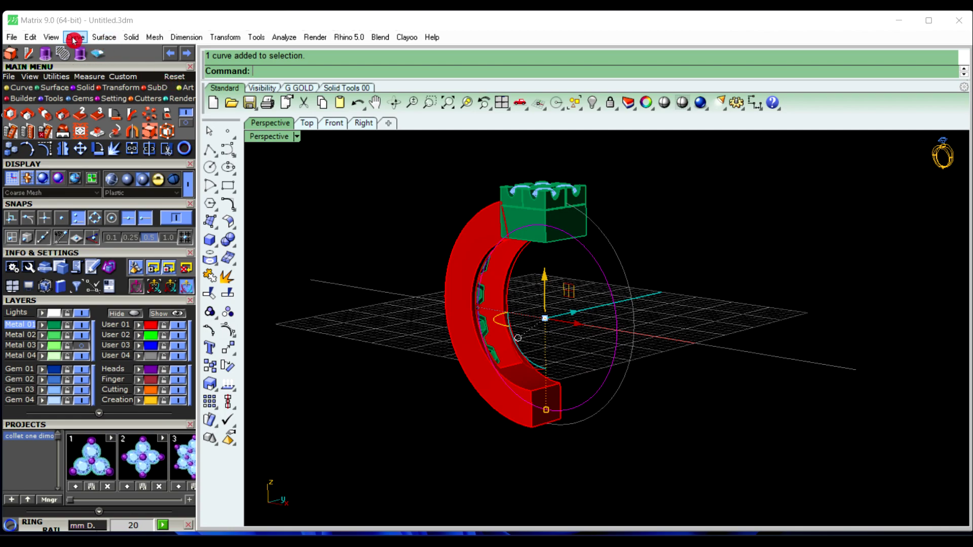
Extrude the inner circle straight into a solid cylinder through the ring.
{"action": "left_click", "coordinate": [135, 38]}
{"action": "mouse_move", "coordinate": [181, 325]}
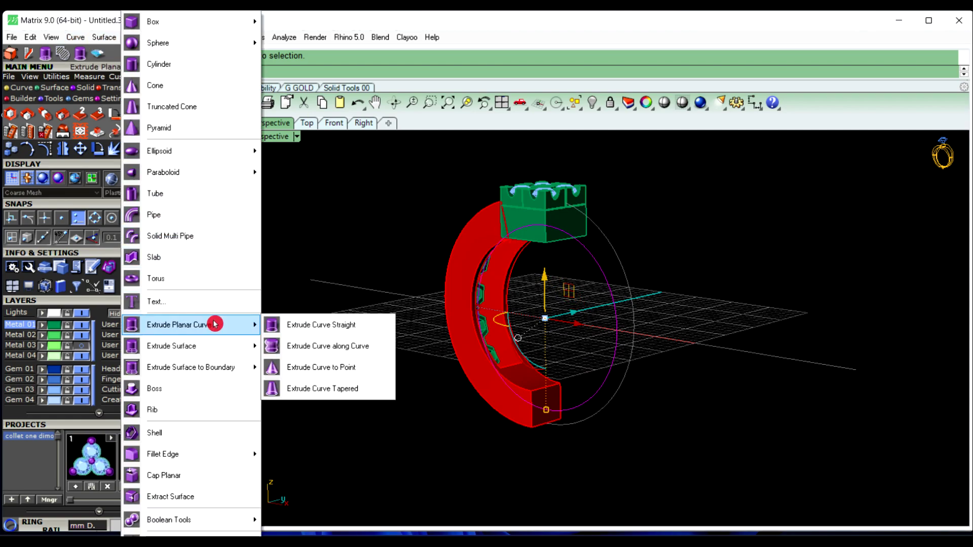
{"action": "left_click", "coordinate": [293, 327]}
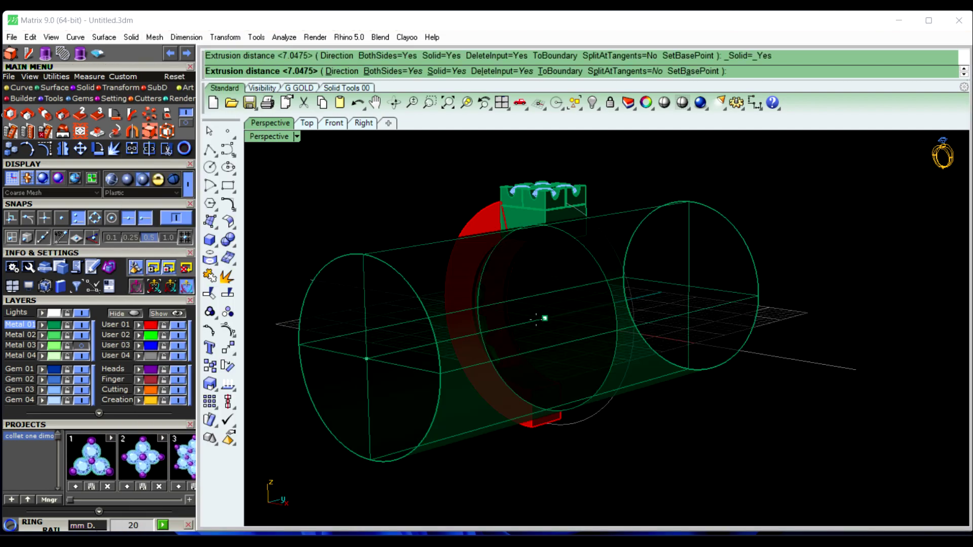
{"action": "right_click", "coordinate": [364, 367]}
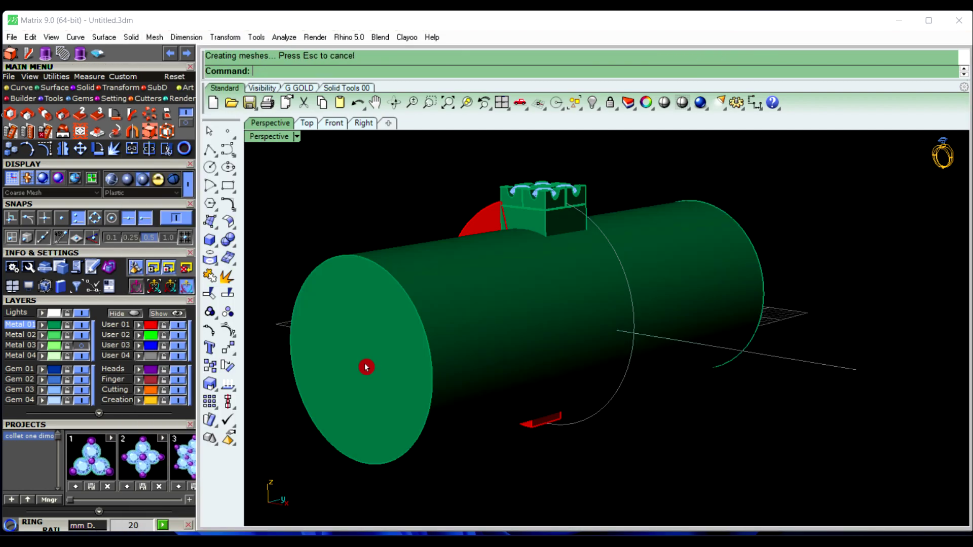
{"action": "mouse_move", "coordinate": [365, 367]}
{"action": "right_mouse_down"}
{"action": "mouse_move", "coordinate": [449, 376]}
{"action": "mouse_move", "coordinate": [433, 363]}
{"action": "right_mouse_up"}
Move the new cylinder onto the bright-green User 02 layer.
{"action": "left_click", "coordinate": [433, 363]}
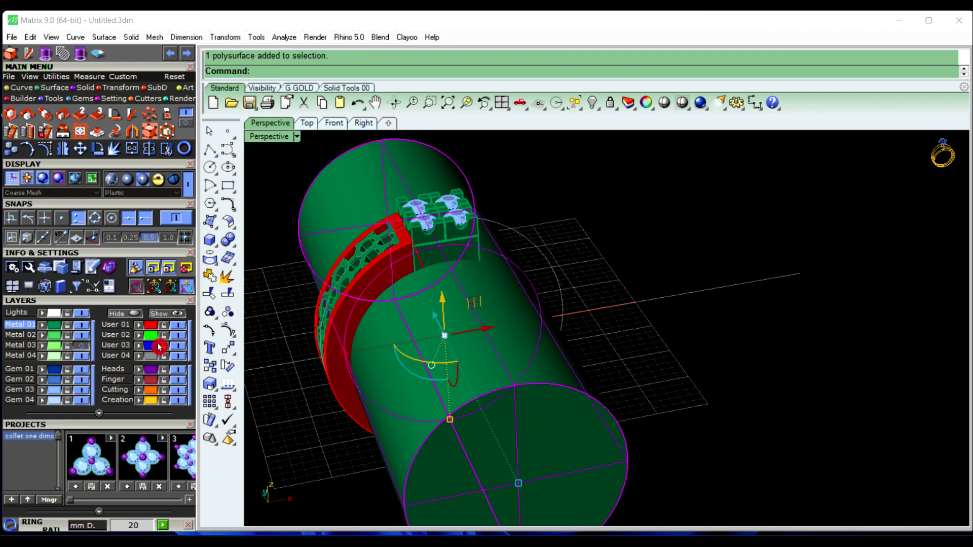
{"action": "left_click", "coordinate": [139, 336]}
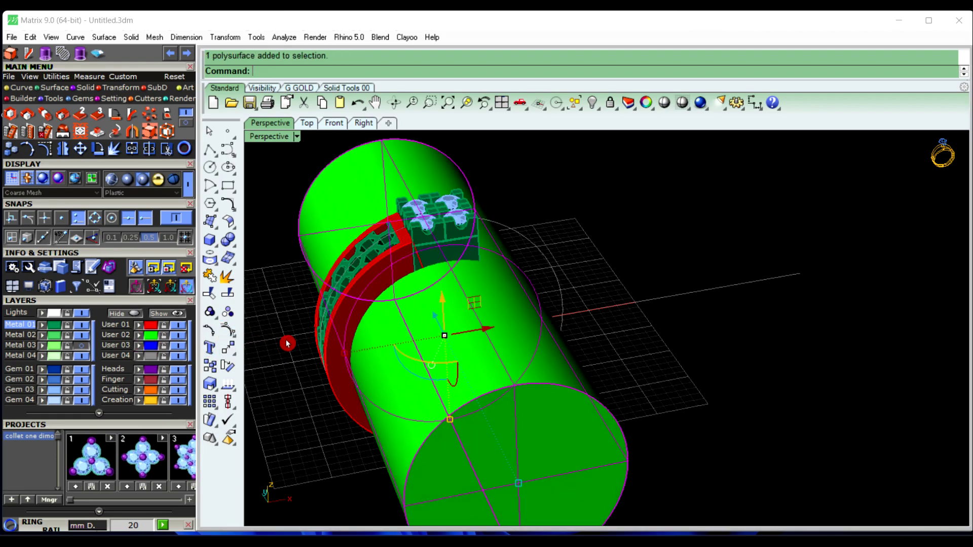
{"action": "right_click_drag", "start_coordinate": [482, 347], "coordinate": [504, 300]}
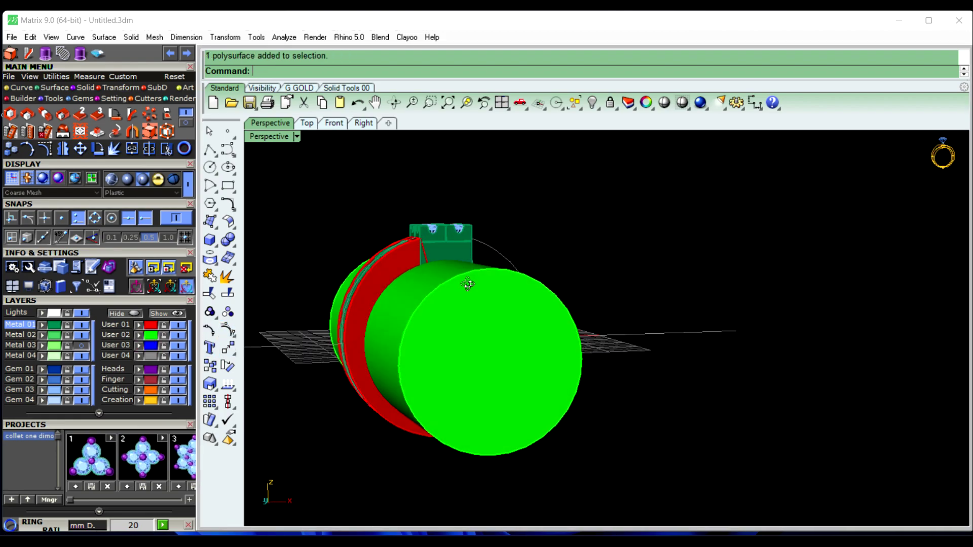
{"action": "scroll", "coordinate": [429, 259], "scroll_direction": "up", "scroll_amount": 4}
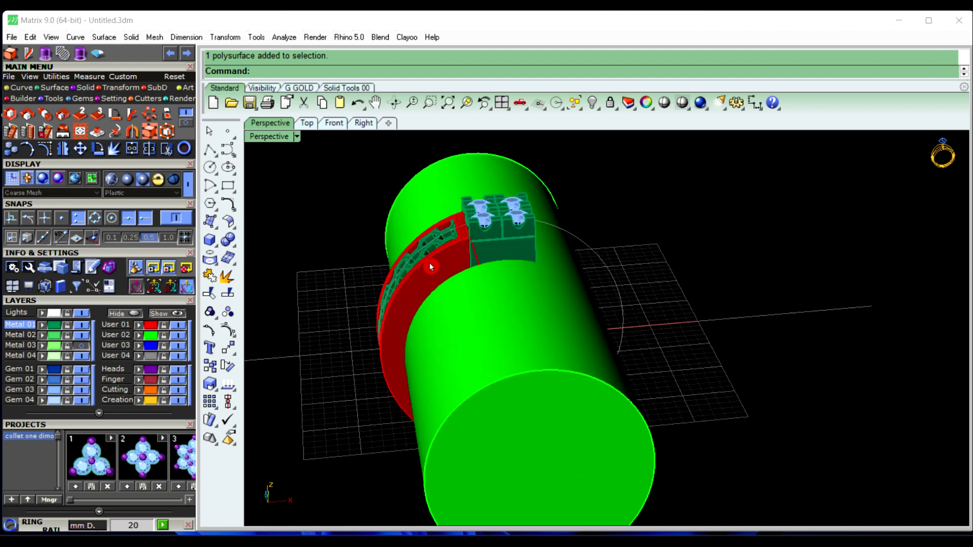
Boolean-difference the cylinder from the red band, collet head and hexagon pieces.
{"action": "left_click", "coordinate": [378, 292]}
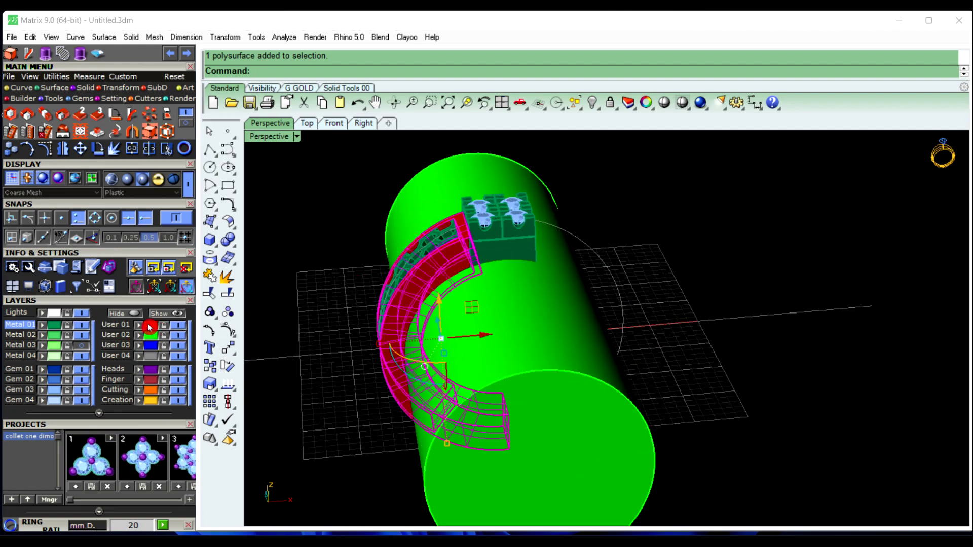
{"action": "left_click", "coordinate": [57, 328]}
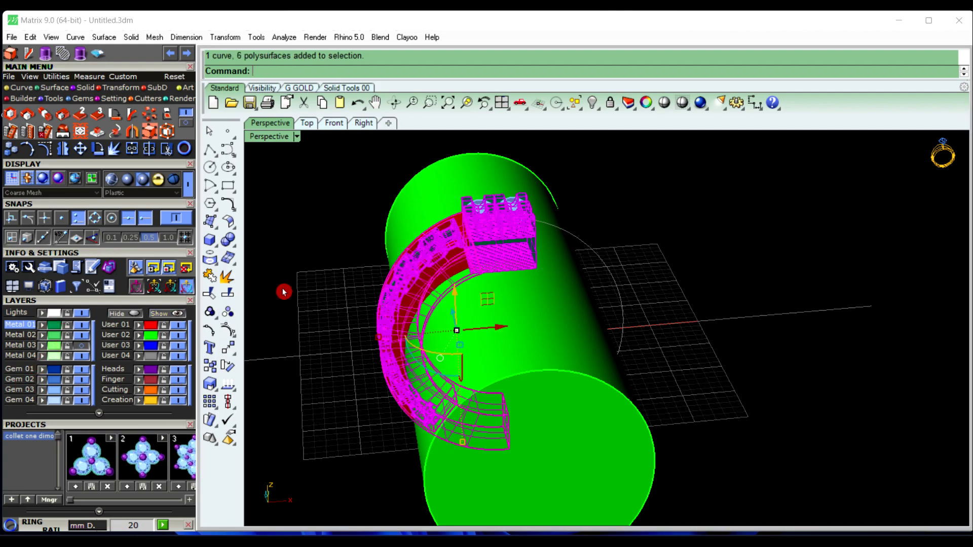
{"action": "left_click", "coordinate": [235, 248]}
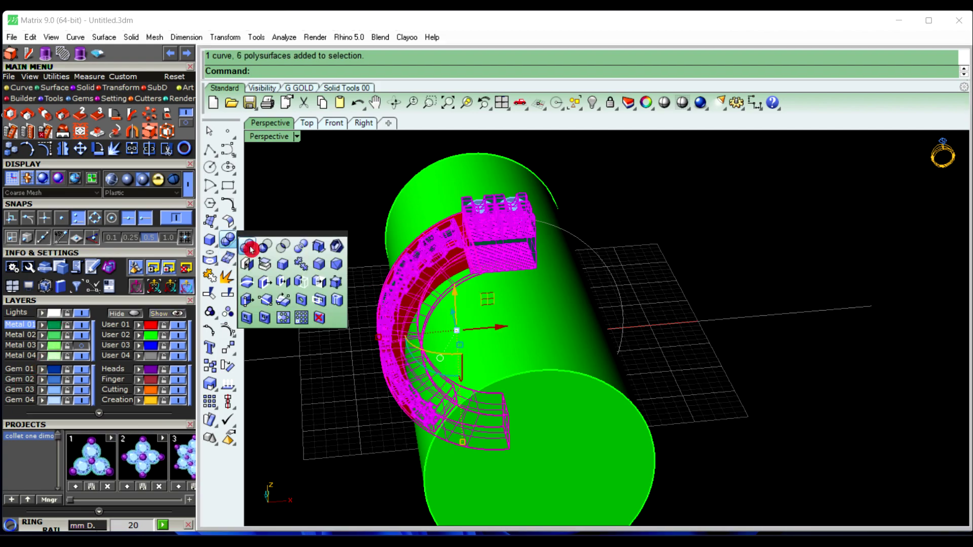
{"action": "left_click", "coordinate": [263, 250]}
{"action": "left_click", "coordinate": [540, 350]}
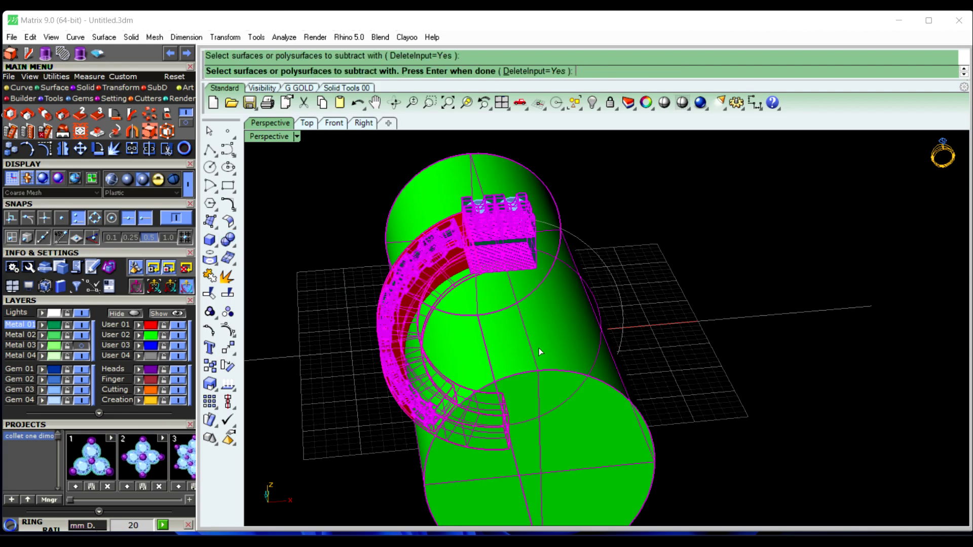
{"action": "key", "text": "Return"}
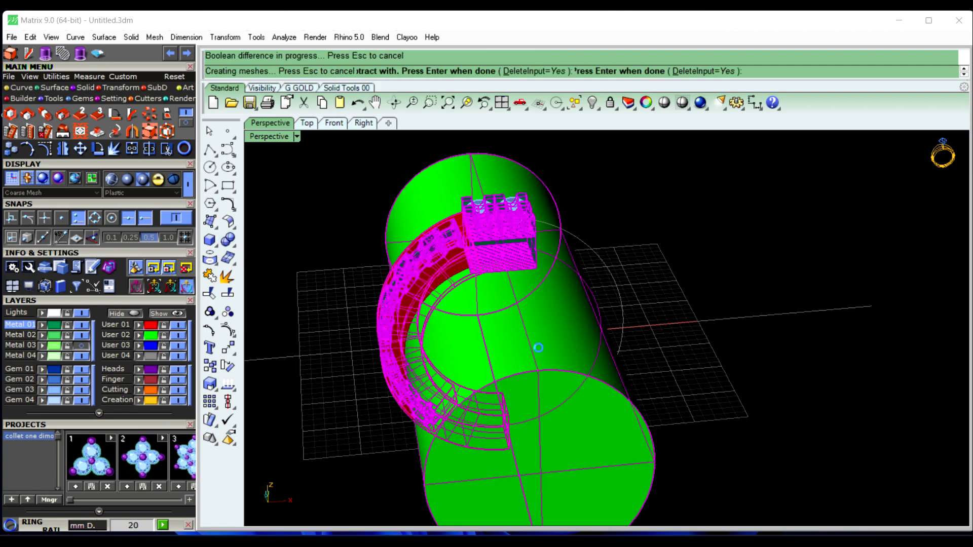
{"action": "mouse_move", "coordinate": [566, 392]}
{"action": "right_mouse_down"}
{"action": "mouse_move", "coordinate": [666, 367]}
{"action": "mouse_move", "coordinate": [680, 387]}
{"action": "mouse_move", "coordinate": [512, 321]}
{"action": "mouse_move", "coordinate": [543, 387]}
{"action": "right_mouse_up"}
{"action": "scroll", "coordinate": [469, 432], "scroll_direction": "up", "scroll_amount": 3}
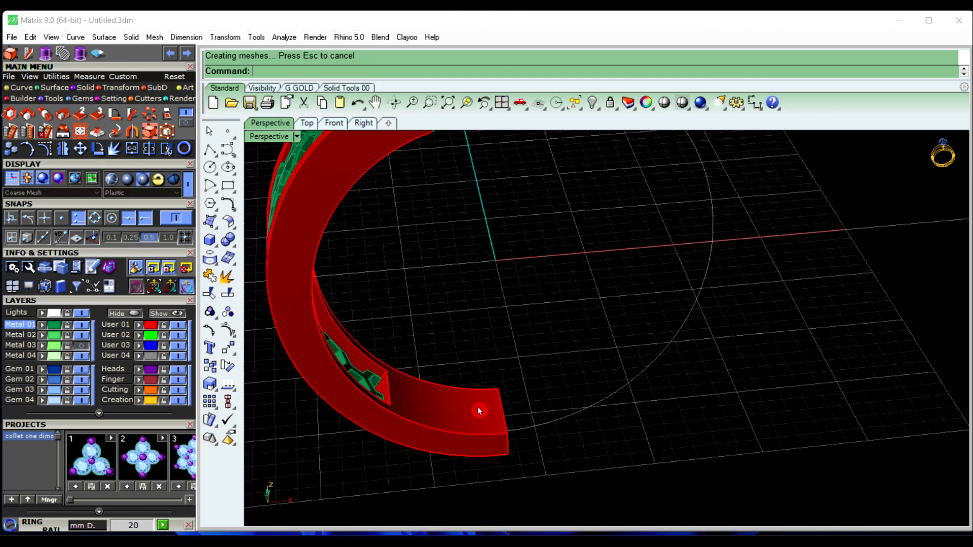
Window-select all the two-stone head parts and group them.
{"action": "mouse_move", "coordinate": [494, 451]}
{"action": "right_mouse_down"}
{"action": "mouse_move", "coordinate": [491, 370]}
{"action": "mouse_move", "coordinate": [485, 435]}
{"action": "right_mouse_up"}
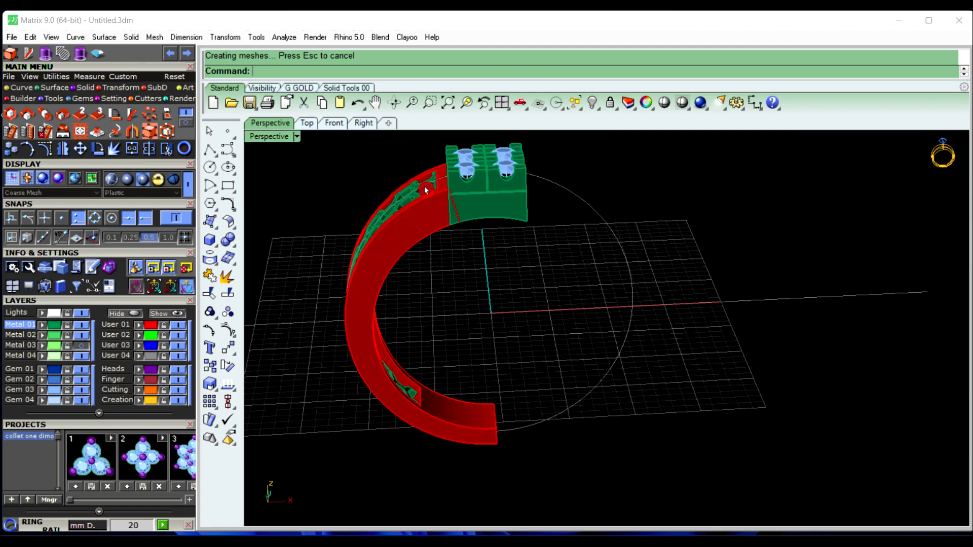
{"action": "mouse_move", "coordinate": [445, 191]}
{"action": "right_mouse_down"}
{"action": "mouse_move", "coordinate": [482, 289]}
{"action": "mouse_move", "coordinate": [609, 252]}
{"action": "mouse_move", "coordinate": [460, 232]}
{"action": "mouse_move", "coordinate": [390, 298]}
{"action": "mouse_move", "coordinate": [394, 321]}
{"action": "mouse_move", "coordinate": [443, 333]}
{"action": "right_mouse_up"}
{"action": "scroll", "coordinate": [476, 304], "scroll_direction": "down", "scroll_amount": 3}
{"action": "scroll", "coordinate": [432, 245], "scroll_direction": "up", "scroll_amount": 5}
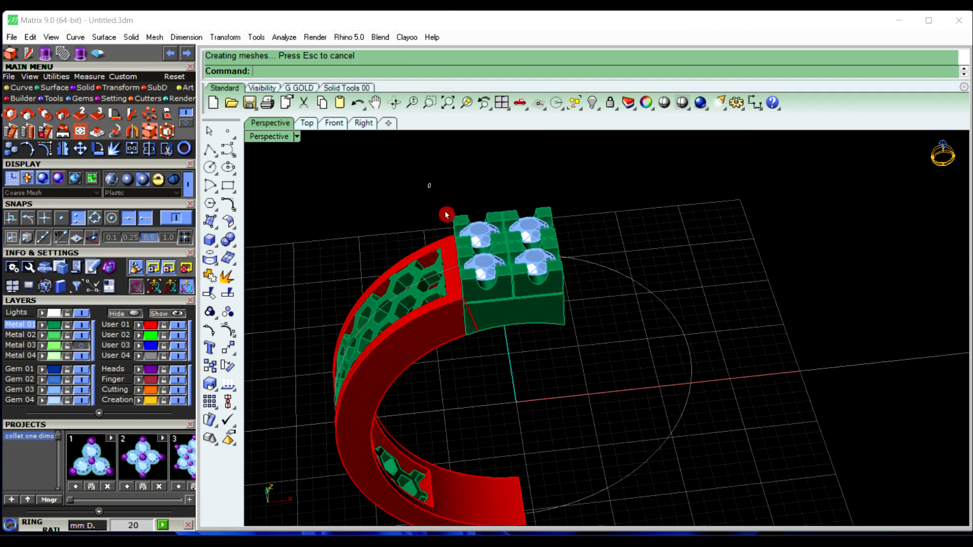
{"action": "left_click_drag", "start_coordinate": [427, 182], "coordinate": [586, 371]}
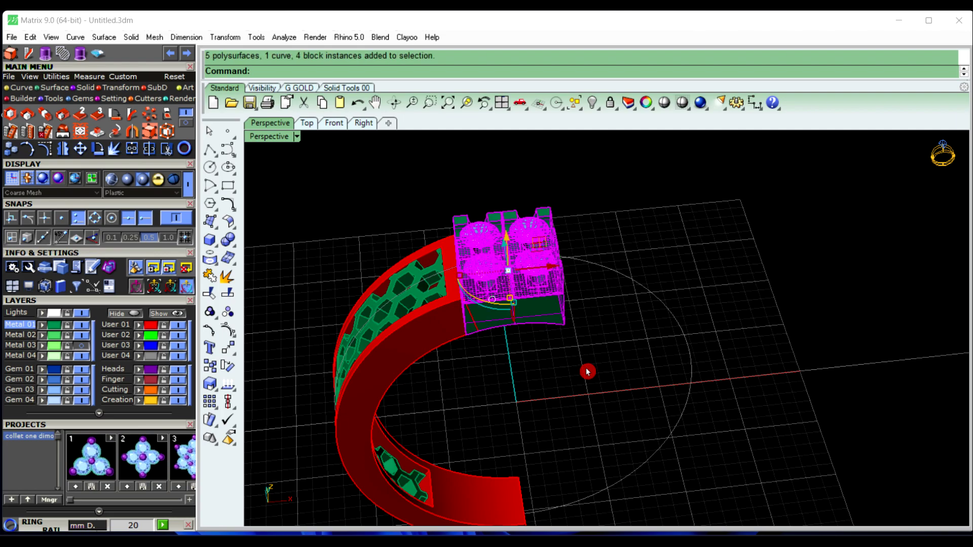
{"action": "left_click", "coordinate": [215, 314]}
Mirror the red C-shaped shank with the G GOLD mirror command to complete the ring.
{"action": "scroll", "coordinate": [531, 377], "scroll_direction": "down", "scroll_amount": 3}
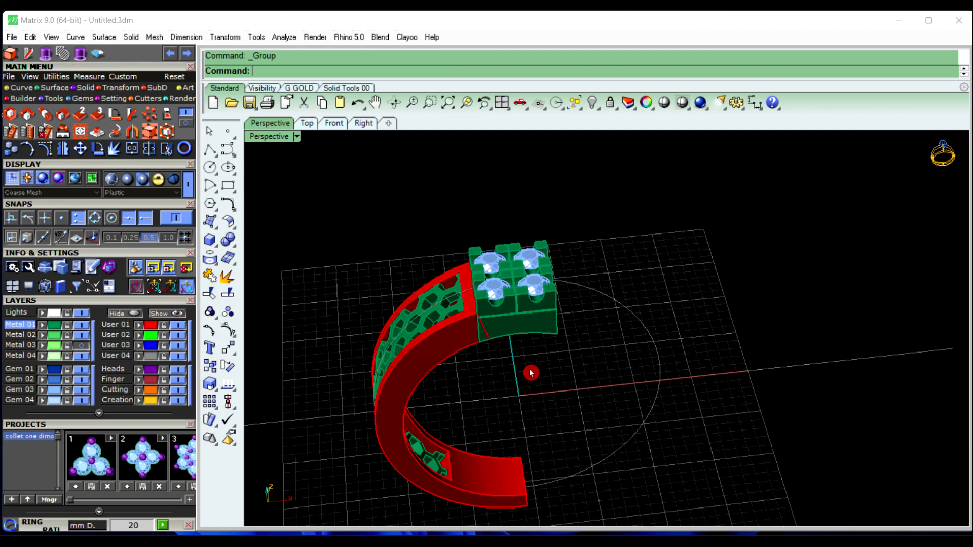
{"action": "mouse_move", "coordinate": [530, 371]}
{"action": "right_mouse_down"}
{"action": "mouse_move", "coordinate": [525, 310]}
{"action": "mouse_move", "coordinate": [366, 260]}
{"action": "right_mouse_up"}
{"action": "left_click_drag", "start_coordinate": [344, 235], "coordinate": [541, 518]}
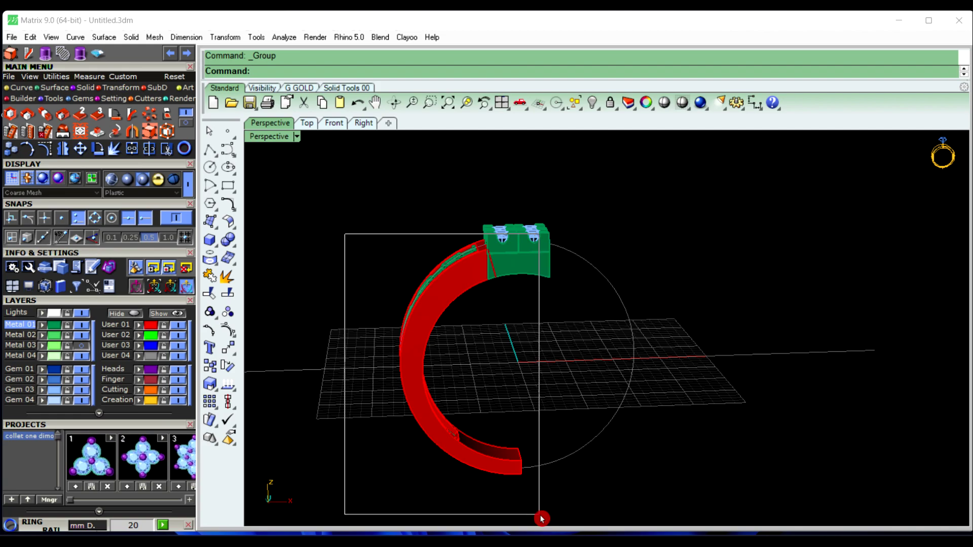
{"action": "left_click", "coordinate": [300, 89]}
{"action": "left_click", "coordinate": [308, 102]}
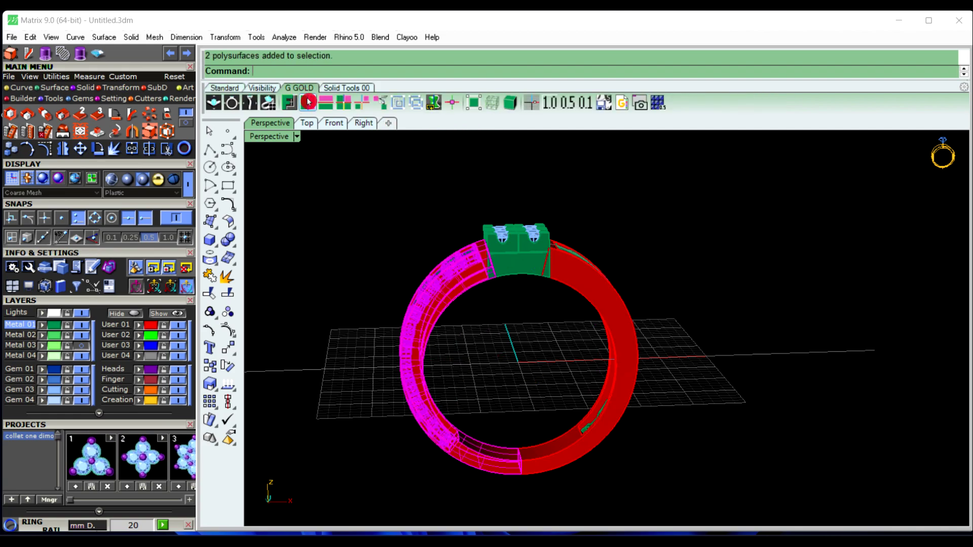
{"action": "left_click", "coordinate": [489, 323]}
{"action": "mouse_move", "coordinate": [489, 323]}
{"action": "right_mouse_down"}
{"action": "mouse_move", "coordinate": [602, 432]}
{"action": "mouse_move", "coordinate": [677, 440]}
{"action": "mouse_move", "coordinate": [645, 473]}
{"action": "mouse_move", "coordinate": [736, 339]}
{"action": "mouse_move", "coordinate": [663, 256]}
{"action": "mouse_move", "coordinate": [558, 273]}
{"action": "mouse_move", "coordinate": [485, 373]}
{"action": "mouse_move", "coordinate": [504, 432]}
{"action": "mouse_move", "coordinate": [513, 387]}
{"action": "mouse_move", "coordinate": [517, 420]}
{"action": "right_mouse_up"}
{"action": "scroll", "coordinate": [643, 473], "scroll_direction": "up", "scroll_amount": 5}
Delete the long straight guide line.
{"action": "left_click", "coordinate": [756, 297]}
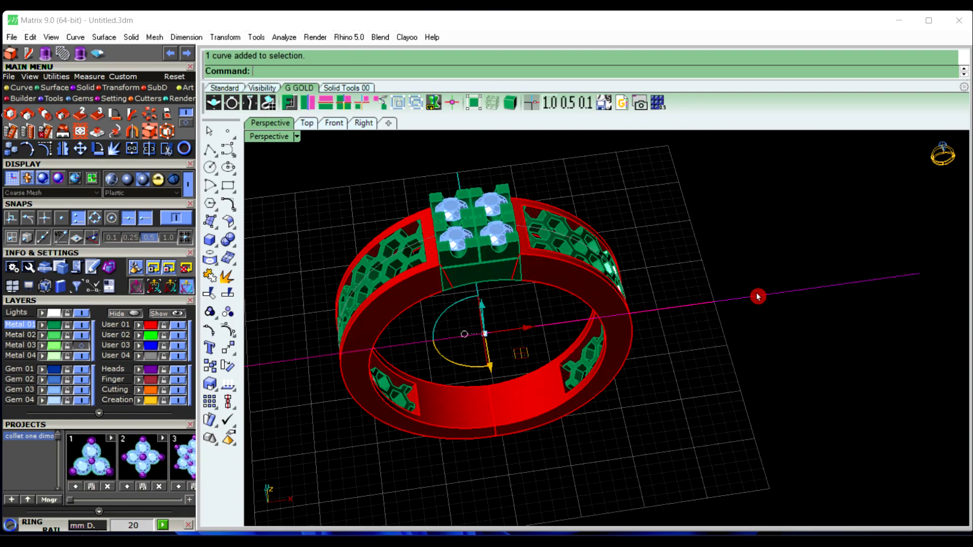
{"action": "key", "text": "Delete"}
{"action": "mouse_move", "coordinate": [508, 287]}
{"action": "right_mouse_down"}
{"action": "mouse_move", "coordinate": [506, 278]}
{"action": "mouse_move", "coordinate": [560, 325]}
{"action": "mouse_move", "coordinate": [545, 320]}
{"action": "right_mouse_up"}
{"action": "scroll", "coordinate": [543, 319], "scroll_direction": "up", "scroll_amount": 5}
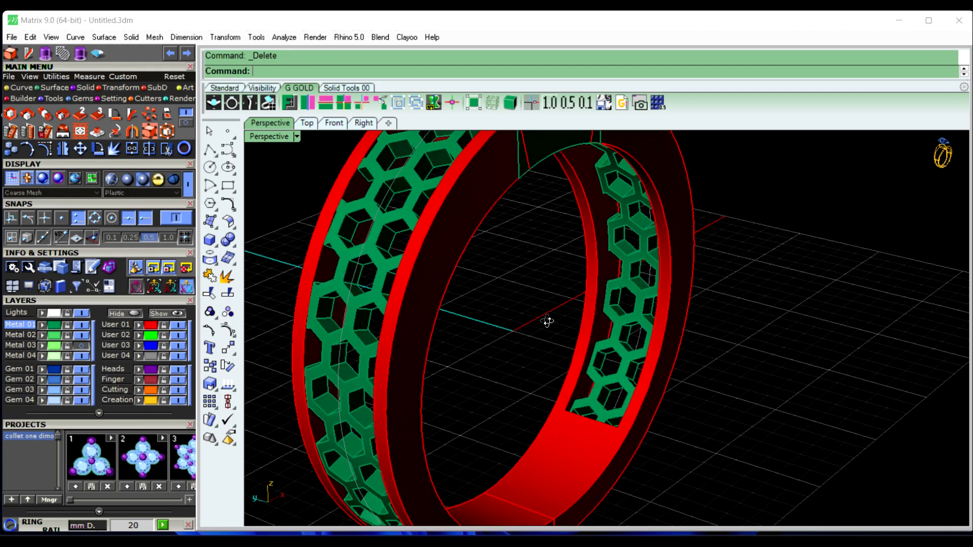
{"action": "scroll", "coordinate": [542, 320], "scroll_direction": "up", "scroll_amount": 3}
Set the Front viewport to Machine display mode, then return to Perspective.
{"action": "left_click", "coordinate": [336, 125]}
{"action": "scroll", "coordinate": [519, 304], "scroll_direction": "down", "scroll_amount": 5}
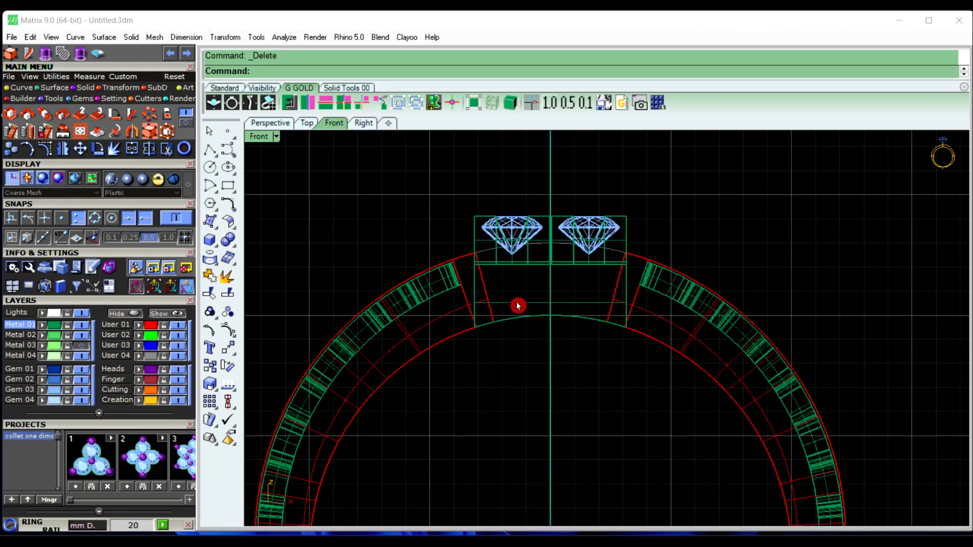
{"action": "scroll", "coordinate": [519, 304], "scroll_direction": "down", "scroll_amount": 3}
{"action": "right_click_drag", "start_coordinate": [519, 304], "coordinate": [499, 233]}
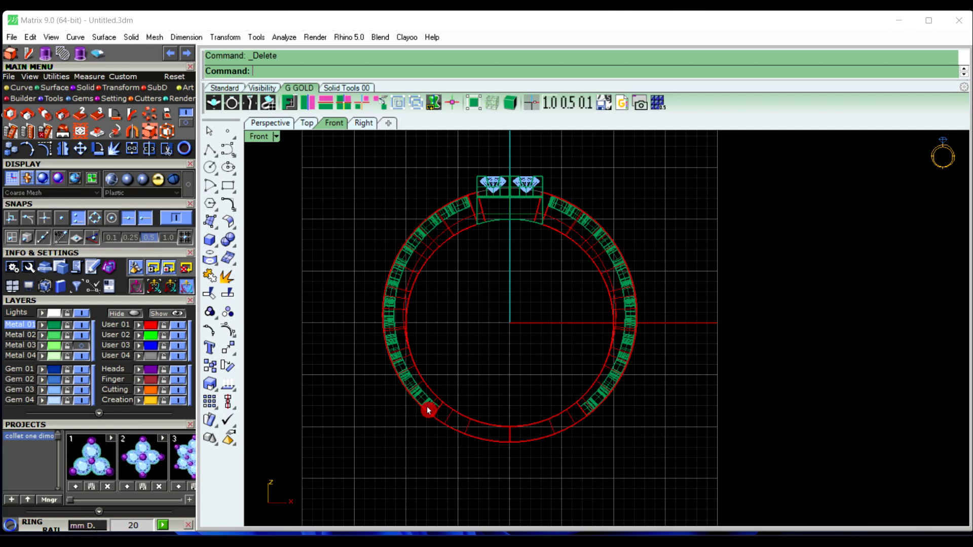
{"action": "left_click", "coordinate": [276, 139]}
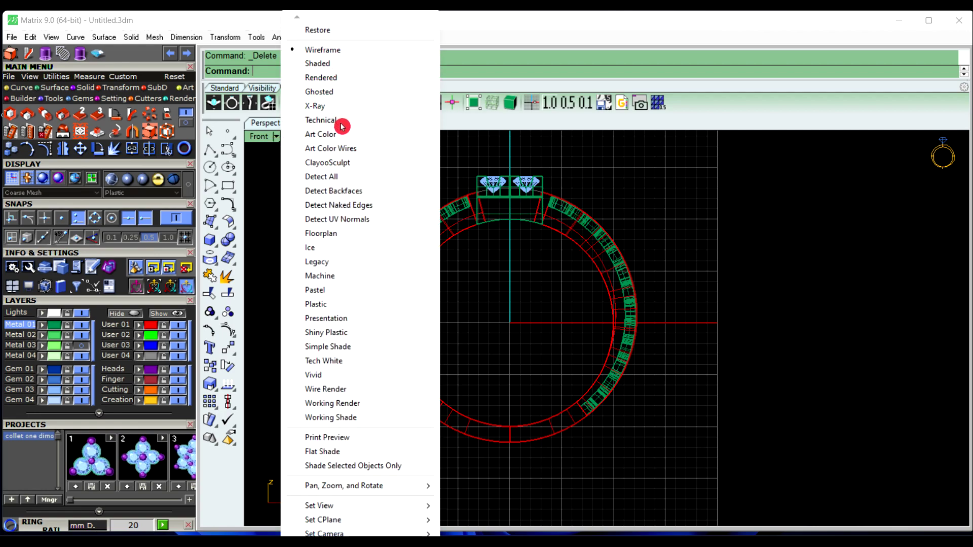
{"action": "left_click", "coordinate": [344, 282]}
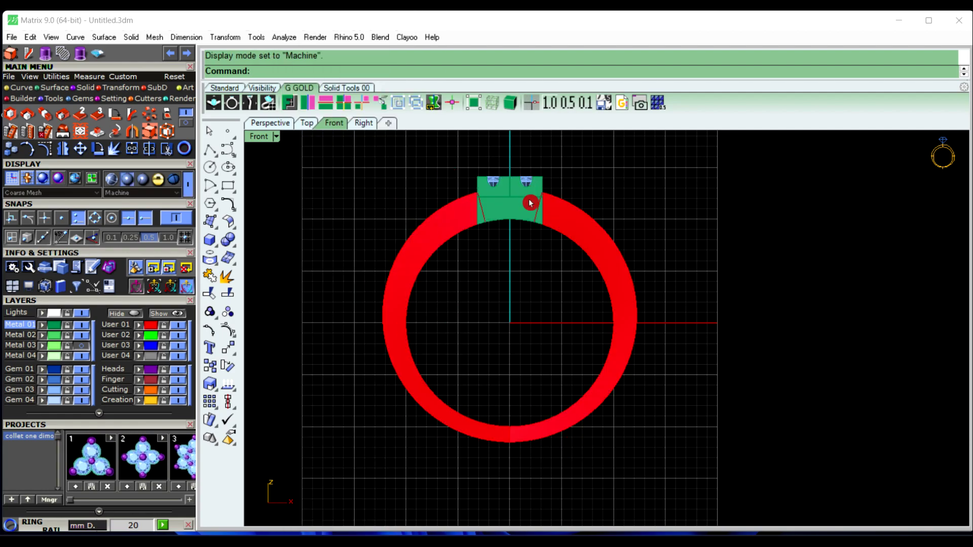
{"action": "scroll", "coordinate": [505, 205], "scroll_direction": "up", "scroll_amount": 3}
{"action": "scroll", "coordinate": [574, 267], "scroll_direction": "down", "scroll_amount": 3}
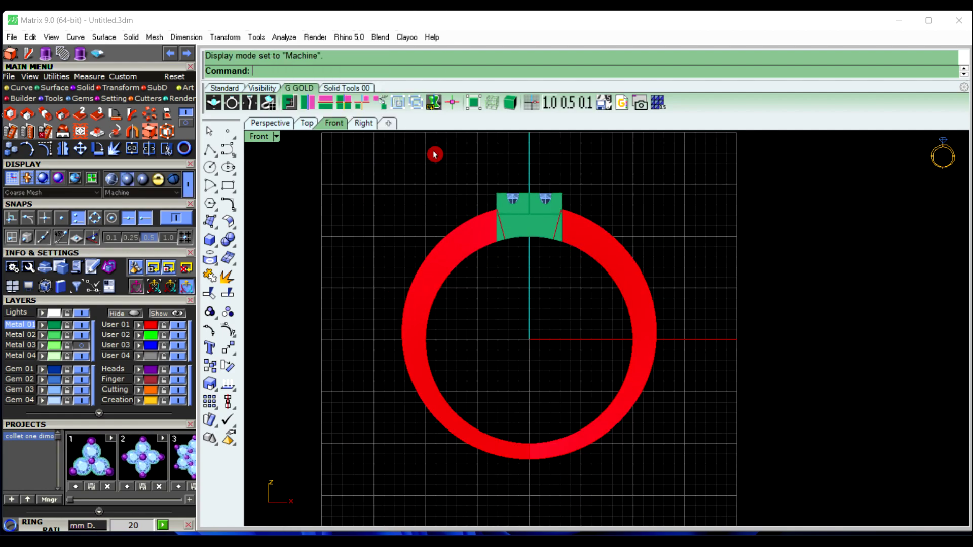
{"action": "left_click", "coordinate": [287, 126]}
{"action": "mouse_move", "coordinate": [515, 256]}
{"action": "right_mouse_down"}
{"action": "mouse_move", "coordinate": [597, 317]}
{"action": "mouse_move", "coordinate": [458, 319]}
{"action": "mouse_move", "coordinate": [490, 298]}
{"action": "right_mouse_up"}
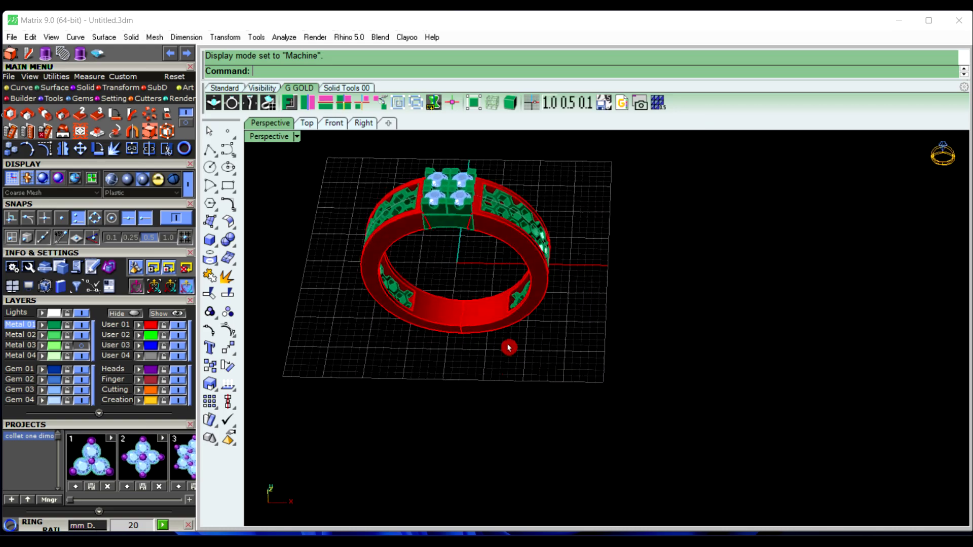
Orbit and zoom around the finished ring to inspect the hexagon-perforated band from above.
{"action": "mouse_move", "coordinate": [490, 298]}
{"action": "right_mouse_down"}
{"action": "mouse_move", "coordinate": [490, 332]}
{"action": "mouse_move", "coordinate": [617, 357]}
{"action": "mouse_move", "coordinate": [431, 394]}
{"action": "right_mouse_up"}
{"action": "scroll", "coordinate": [490, 334], "scroll_direction": "up", "scroll_amount": 3}
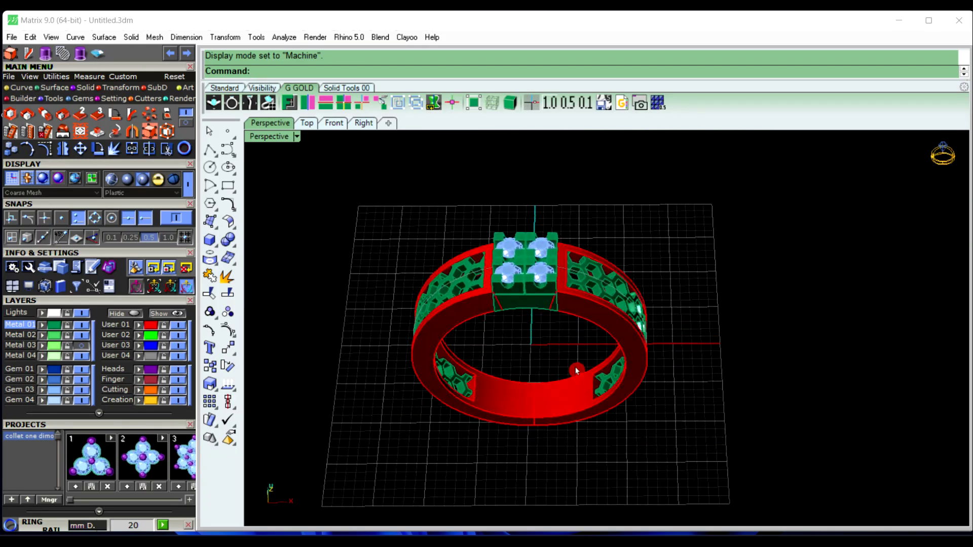
{"action": "mouse_move", "coordinate": [431, 394]}
{"action": "right_mouse_down"}
{"action": "mouse_move", "coordinate": [578, 321]}
{"action": "mouse_move", "coordinate": [613, 320]}
{"action": "mouse_move", "coordinate": [593, 271]}
{"action": "mouse_move", "coordinate": [558, 348]}
{"action": "right_mouse_up"}
{"action": "scroll", "coordinate": [578, 321], "scroll_direction": "up", "scroll_amount": 3}
{"action": "scroll", "coordinate": [572, 329], "scroll_direction": "up", "scroll_amount": 2}
{"action": "scroll", "coordinate": [581, 305], "scroll_direction": "down", "scroll_amount": 6}
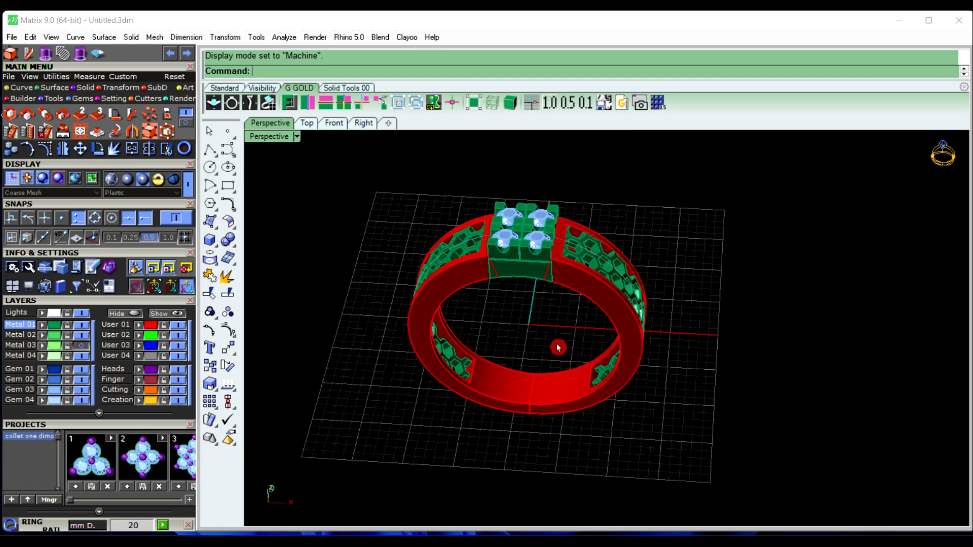
{"action": "mouse_move", "coordinate": [551, 430]}
{"action": "right_mouse_down"}
{"action": "mouse_move", "coordinate": [486, 412]}
{"action": "mouse_move", "coordinate": [526, 417]}
{"action": "right_mouse_up"}
{"action": "scroll", "coordinate": [529, 401], "scroll_direction": "up", "scroll_amount": 3}
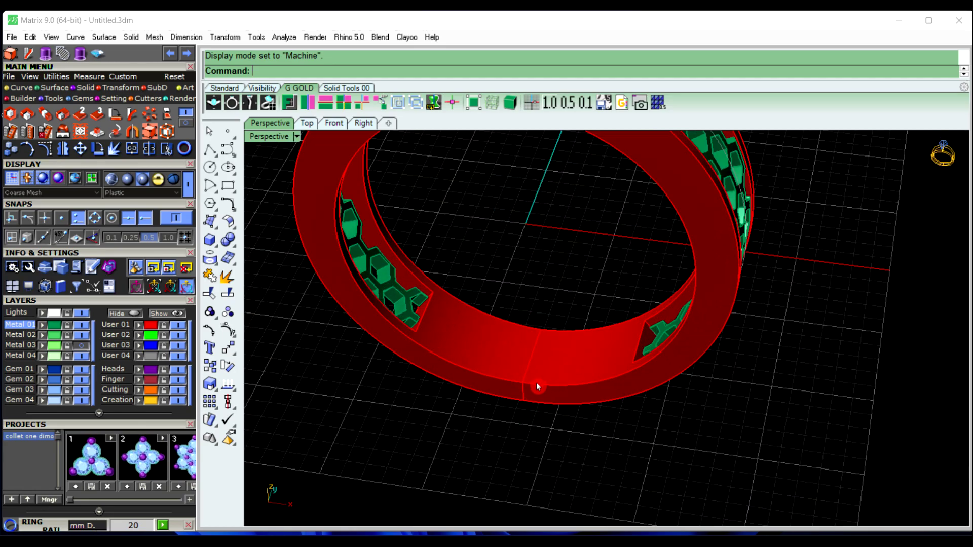
{"action": "scroll", "coordinate": [536, 382], "scroll_direction": "up", "scroll_amount": 3}
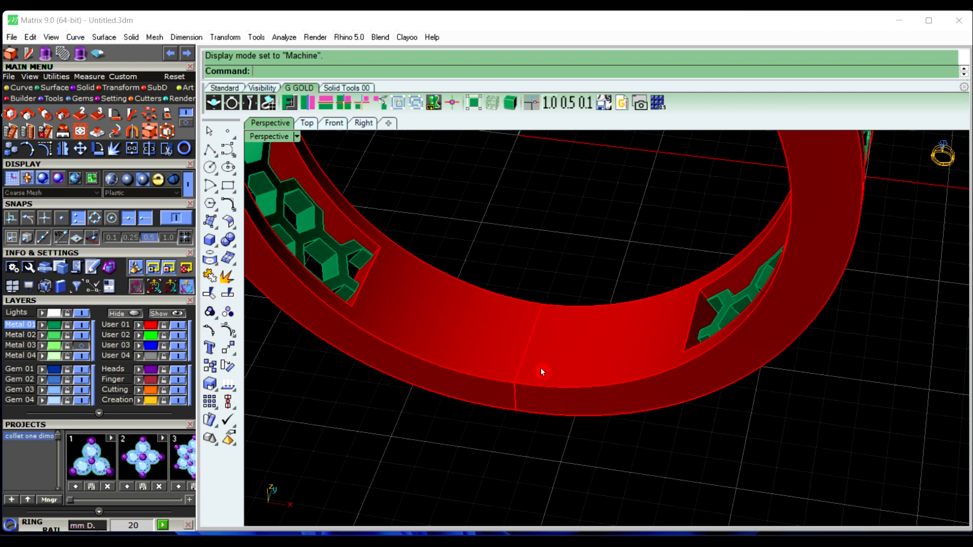
{"action": "scroll", "coordinate": [540, 369], "scroll_direction": "down", "scroll_amount": 3}
{"action": "mouse_move", "coordinate": [541, 370]}
{"action": "right_mouse_down"}
{"action": "mouse_move", "coordinate": [452, 311]}
{"action": "mouse_move", "coordinate": [422, 325]}
{"action": "mouse_move", "coordinate": [453, 261]}
{"action": "right_mouse_up"}
Inspect a few more angles, then show the ring's tapered profile in the Right view.
{"action": "right_click", "coordinate": [422, 324]}
{"action": "scroll", "coordinate": [430, 335], "scroll_direction": "down", "scroll_amount": 3}
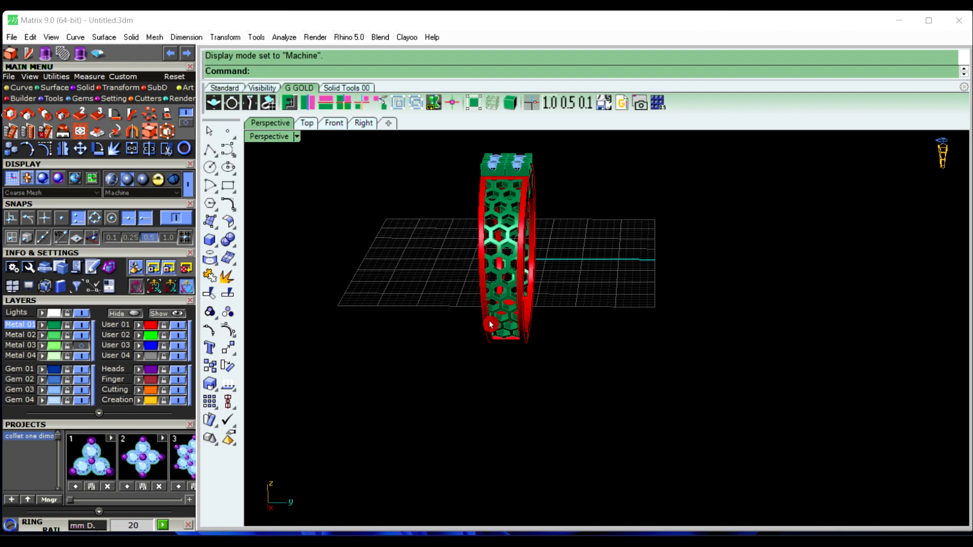
{"action": "scroll", "coordinate": [490, 324], "scroll_direction": "up", "scroll_amount": 3}
{"action": "scroll", "coordinate": [507, 325], "scroll_direction": "up", "scroll_amount": 3}
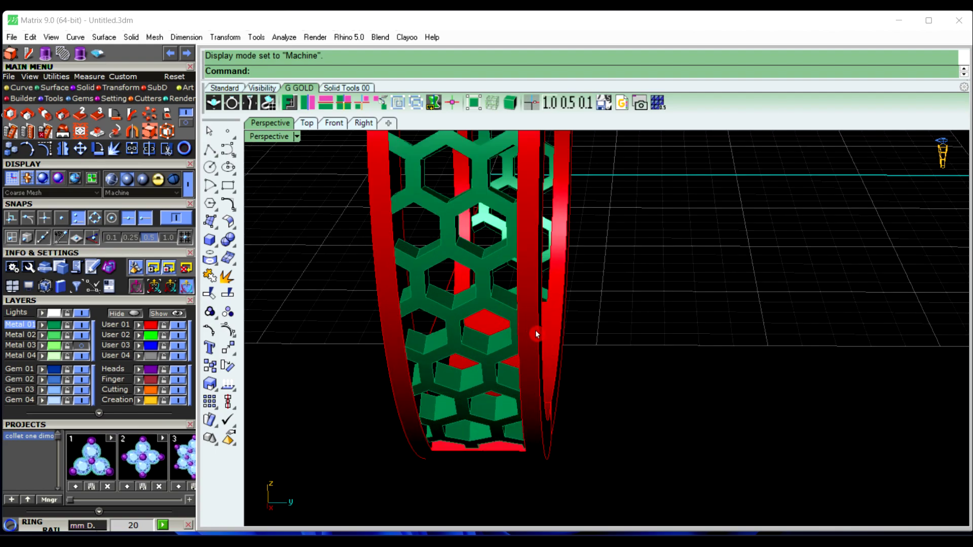
{"action": "right_click_drag", "start_coordinate": [537, 335], "coordinate": [489, 381]}
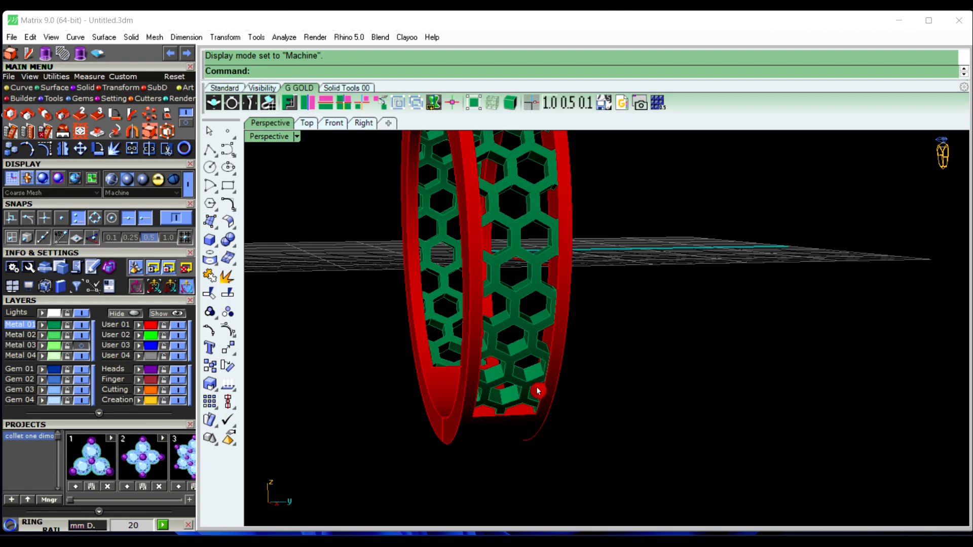
{"action": "mouse_move", "coordinate": [538, 390]}
{"action": "right_mouse_down"}
{"action": "mouse_move", "coordinate": [532, 434]}
{"action": "mouse_move", "coordinate": [608, 401]}
{"action": "right_mouse_up"}
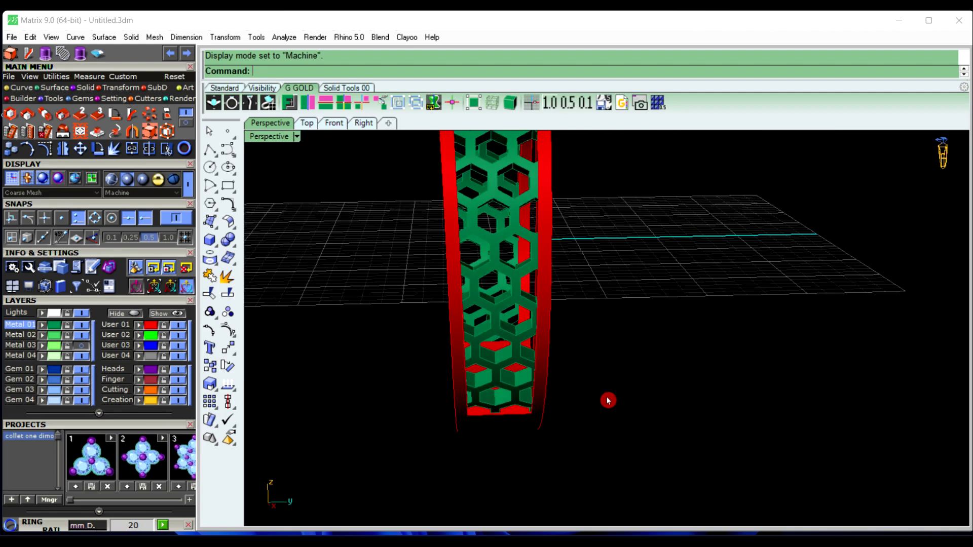
{"action": "scroll", "coordinate": [497, 361], "scroll_direction": "down", "scroll_amount": 3}
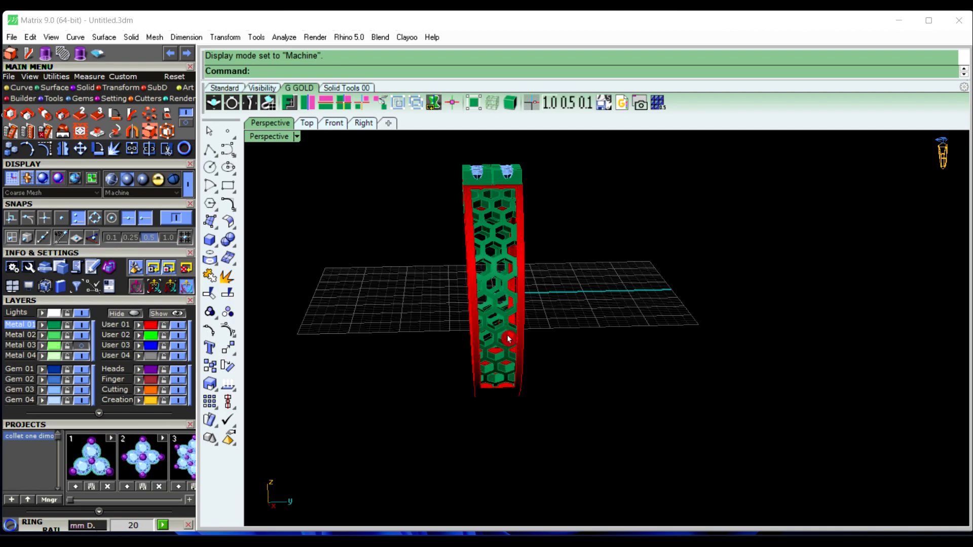
{"action": "left_click", "coordinate": [369, 124]}
{"action": "scroll", "coordinate": [458, 332], "scroll_direction": "down", "scroll_amount": 3}
{"action": "scroll", "coordinate": [458, 332], "scroll_direction": "down", "scroll_amount": 3}
Wrap the ring in a Cage Edit cage and drag its bottom points to taper the shank.
{"action": "scroll", "coordinate": [458, 333], "scroll_direction": "down", "scroll_amount": 2}
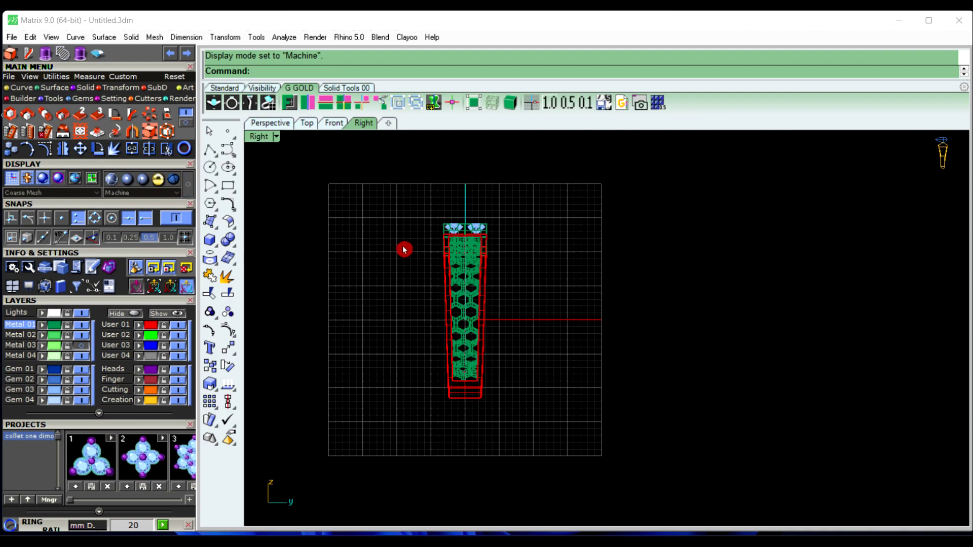
{"action": "left_click_drag", "start_coordinate": [384, 192], "coordinate": [569, 478]}
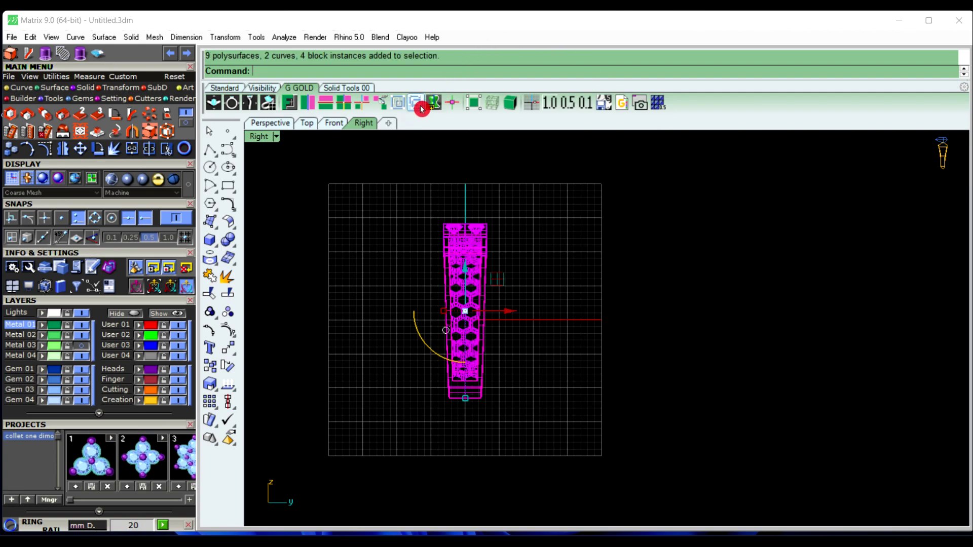
{"action": "left_click", "coordinate": [469, 107]}
{"action": "scroll", "coordinate": [465, 411], "scroll_direction": "up", "scroll_amount": 2}
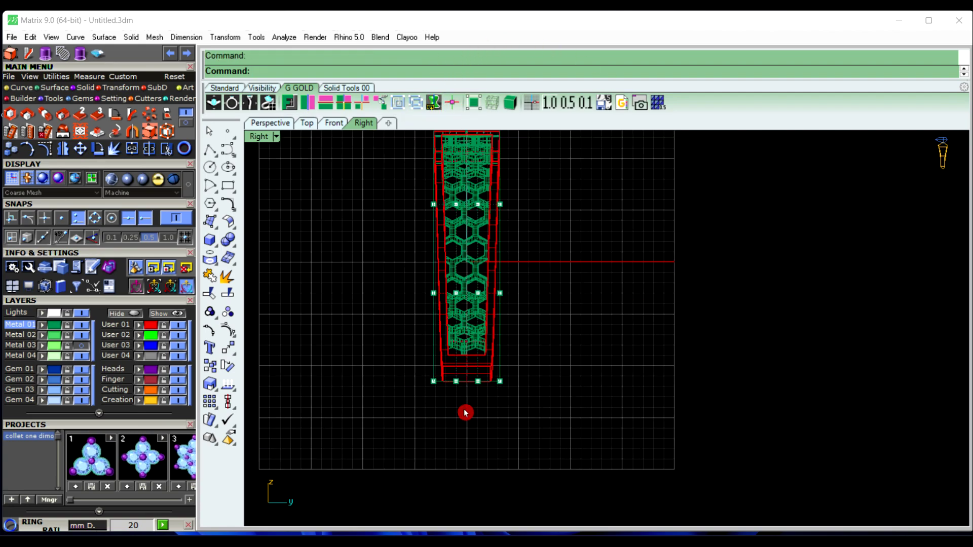
{"action": "scroll", "coordinate": [465, 410], "scroll_direction": "up", "scroll_amount": 2}
{"action": "left_click_drag", "start_coordinate": [452, 395], "coordinate": [593, 432]}
{"action": "scroll", "coordinate": [413, 366], "scroll_direction": "up", "scroll_amount": 2}
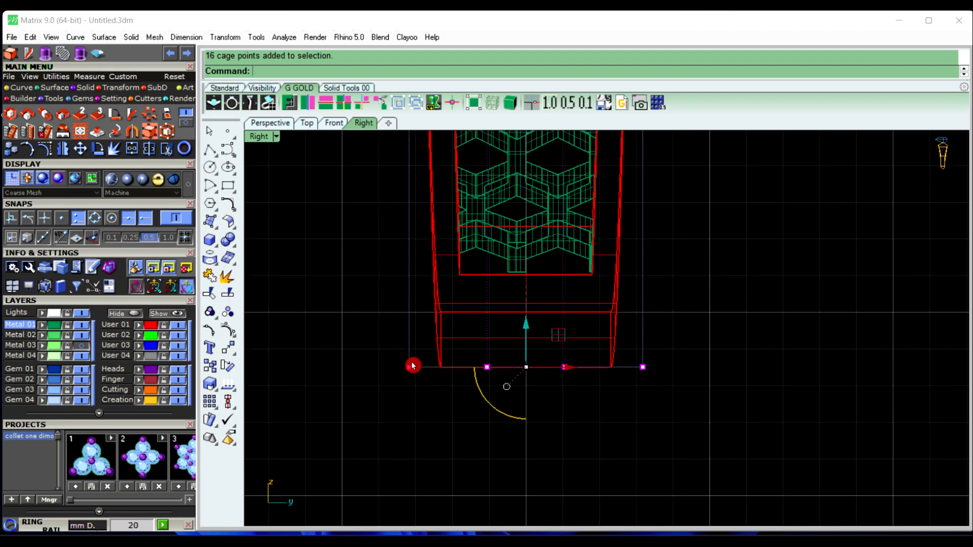
{"action": "mouse_move", "coordinate": [411, 372]}
{"action": "left_mouse_down"}
{"action": "mouse_move", "coordinate": [440, 384]}
{"action": "mouse_move", "coordinate": [471, 421]}
{"action": "left_mouse_up"}
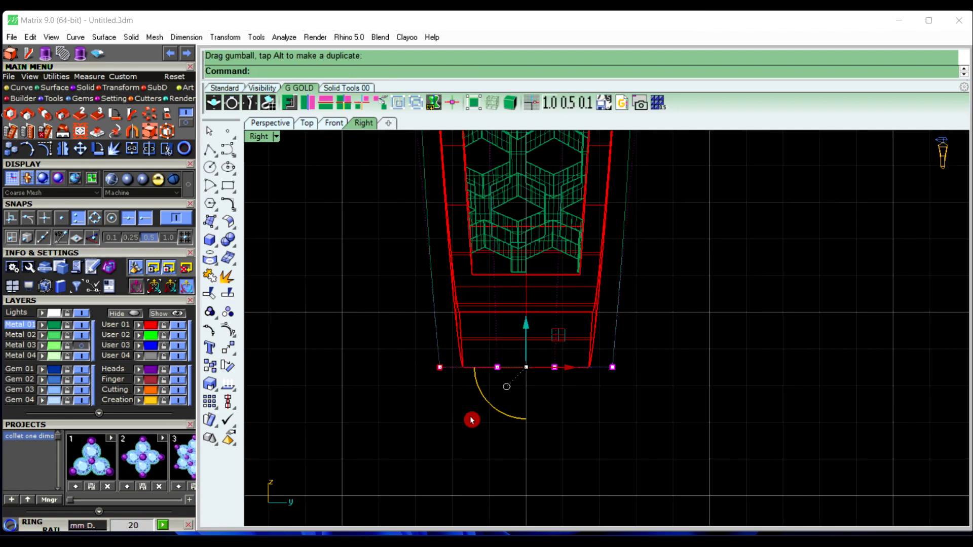
{"action": "scroll", "coordinate": [480, 413], "scroll_direction": "down", "scroll_amount": 2}
Back in Perspective, turn off the cage points and delete the deformation cage.
{"action": "left_click", "coordinate": [281, 133]}
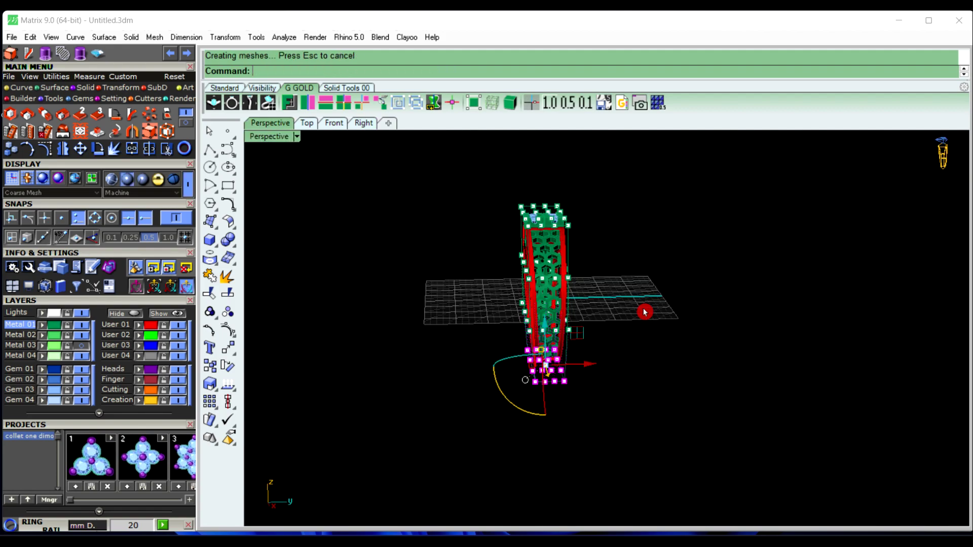
{"action": "mouse_move", "coordinate": [643, 310]}
{"action": "right_mouse_down"}
{"action": "mouse_move", "coordinate": [641, 396]}
{"action": "mouse_move", "coordinate": [650, 343]}
{"action": "right_mouse_up"}
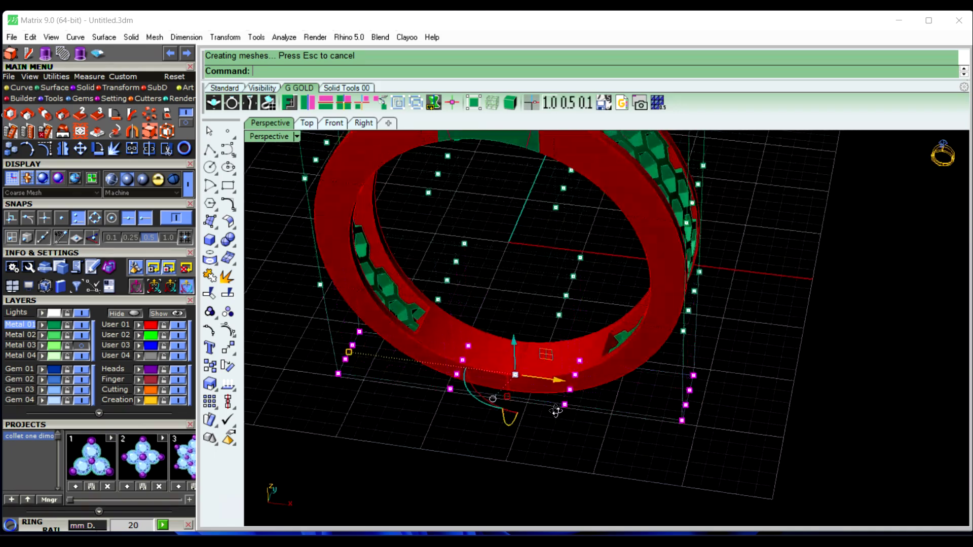
{"action": "right_click_drag", "start_coordinate": [650, 343], "coordinate": [614, 480]}
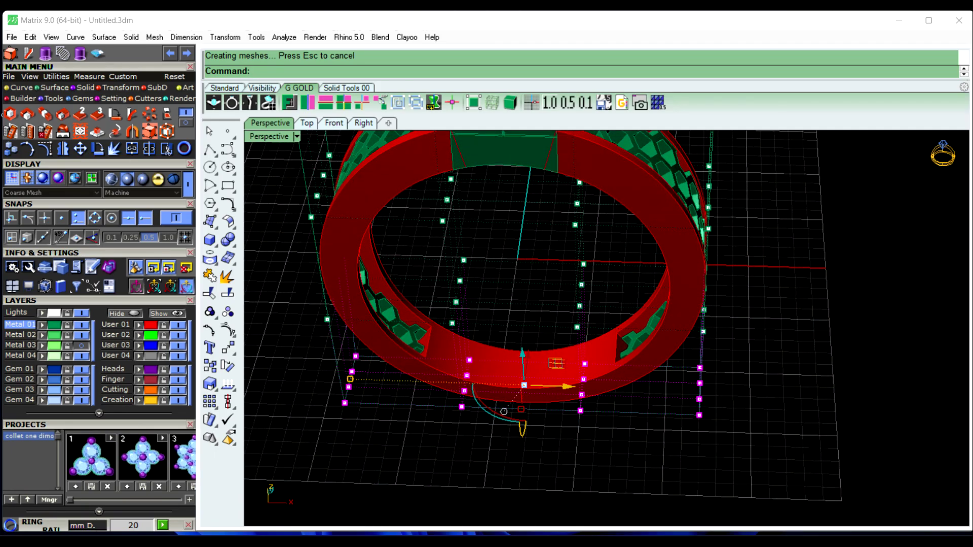
{"action": "left_click", "coordinate": [211, 334]}
{"action": "mouse_move", "coordinate": [445, 387]}
{"action": "right_mouse_down"}
{"action": "mouse_move", "coordinate": [423, 409]}
{"action": "mouse_move", "coordinate": [491, 373]}
{"action": "mouse_move", "coordinate": [452, 429]}
{"action": "right_mouse_up"}
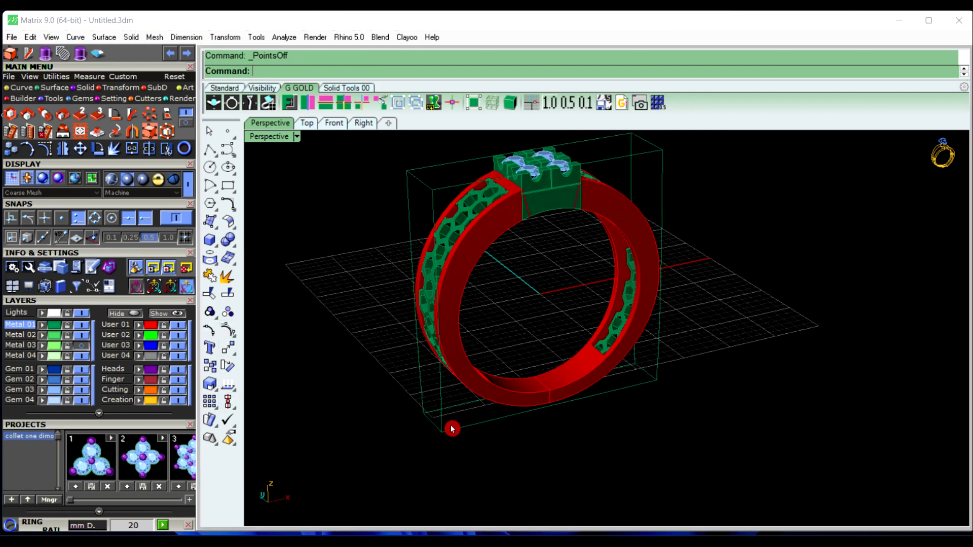
{"action": "left_click", "coordinate": [445, 432]}
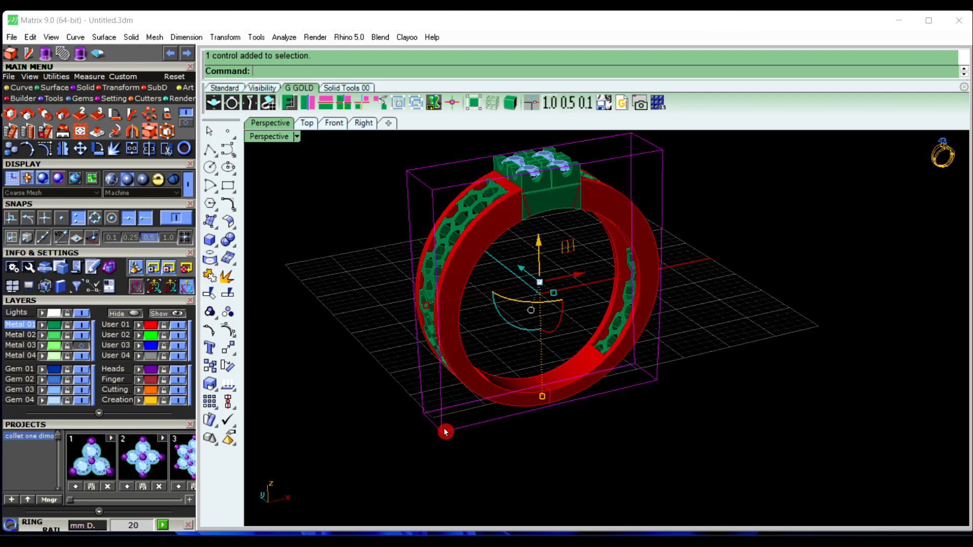
{"action": "key", "text": "Delete"}
Orbit and zoom around the finished honeycomb ring to view it whole.
{"action": "scroll", "coordinate": [445, 429], "scroll_direction": "down", "scroll_amount": 2}
{"action": "scroll", "coordinate": [587, 441], "scroll_direction": "up", "scroll_amount": 2}
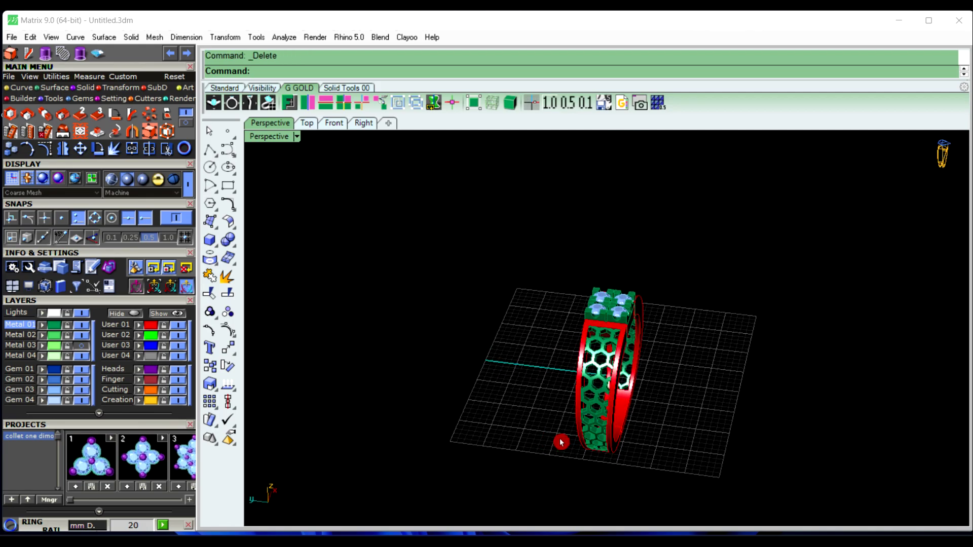
{"action": "scroll", "coordinate": [561, 443], "scroll_direction": "up", "scroll_amount": 2}
{"action": "scroll", "coordinate": [601, 446], "scroll_direction": "up", "scroll_amount": 3}
{"action": "scroll", "coordinate": [645, 476], "scroll_direction": "up", "scroll_amount": 3}
{"action": "right_click_drag", "start_coordinate": [619, 497], "coordinate": [522, 461]}
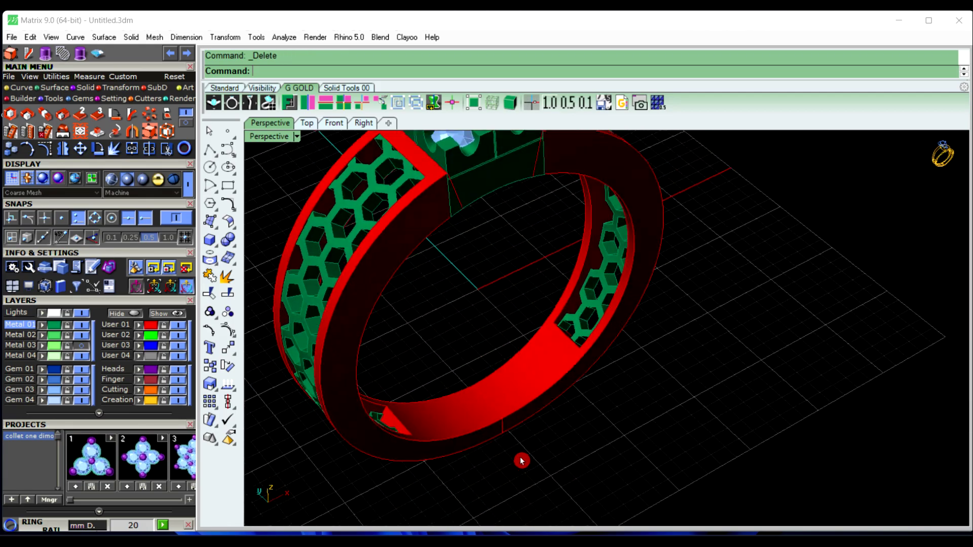
{"action": "scroll", "coordinate": [591, 419], "scroll_direction": "down", "scroll_amount": 2}
{"action": "scroll", "coordinate": [507, 415], "scroll_direction": "down", "scroll_amount": 2}
{"action": "scroll", "coordinate": [567, 415], "scroll_direction": "down", "scroll_amount": 2}
{"action": "right_click_drag", "start_coordinate": [566, 415], "coordinate": [509, 424]}
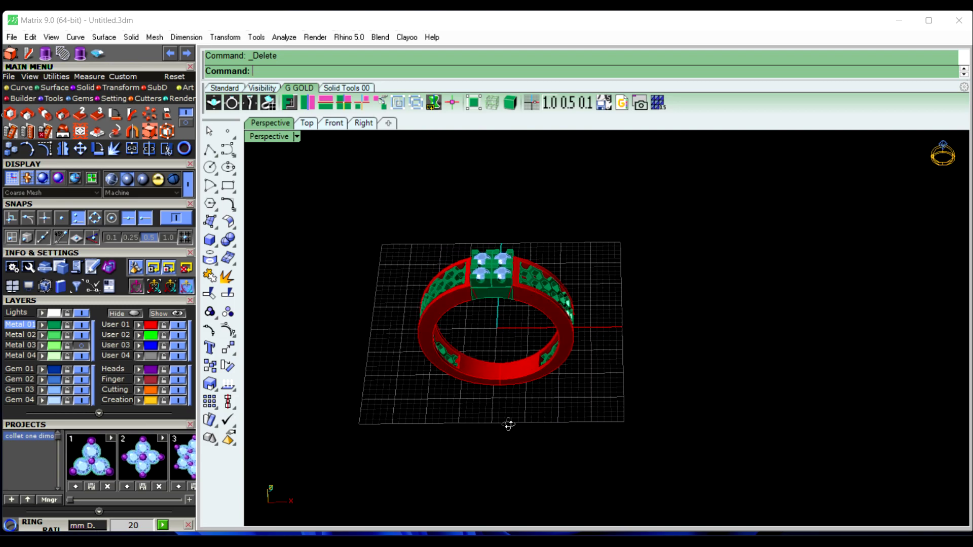
{"action": "scroll", "coordinate": [498, 428], "scroll_direction": "up", "scroll_amount": 1}
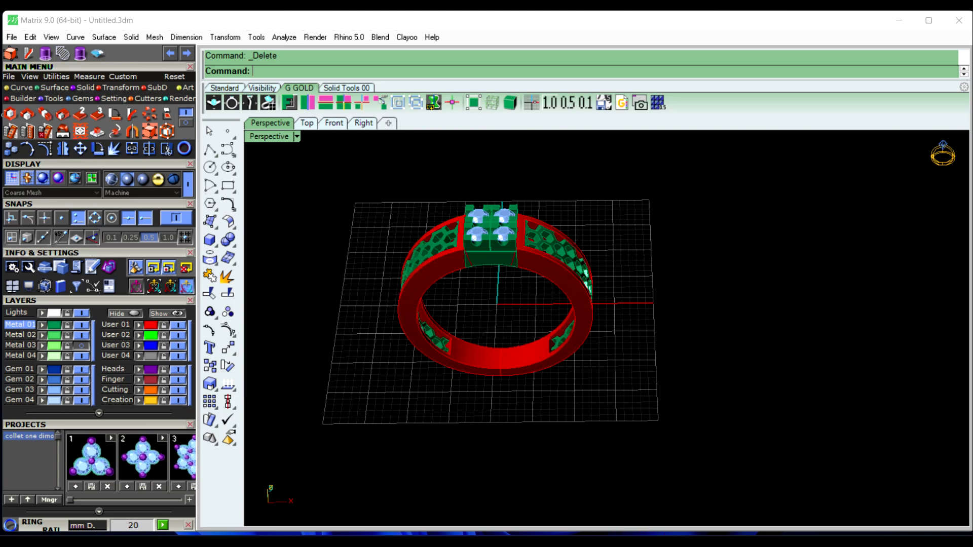